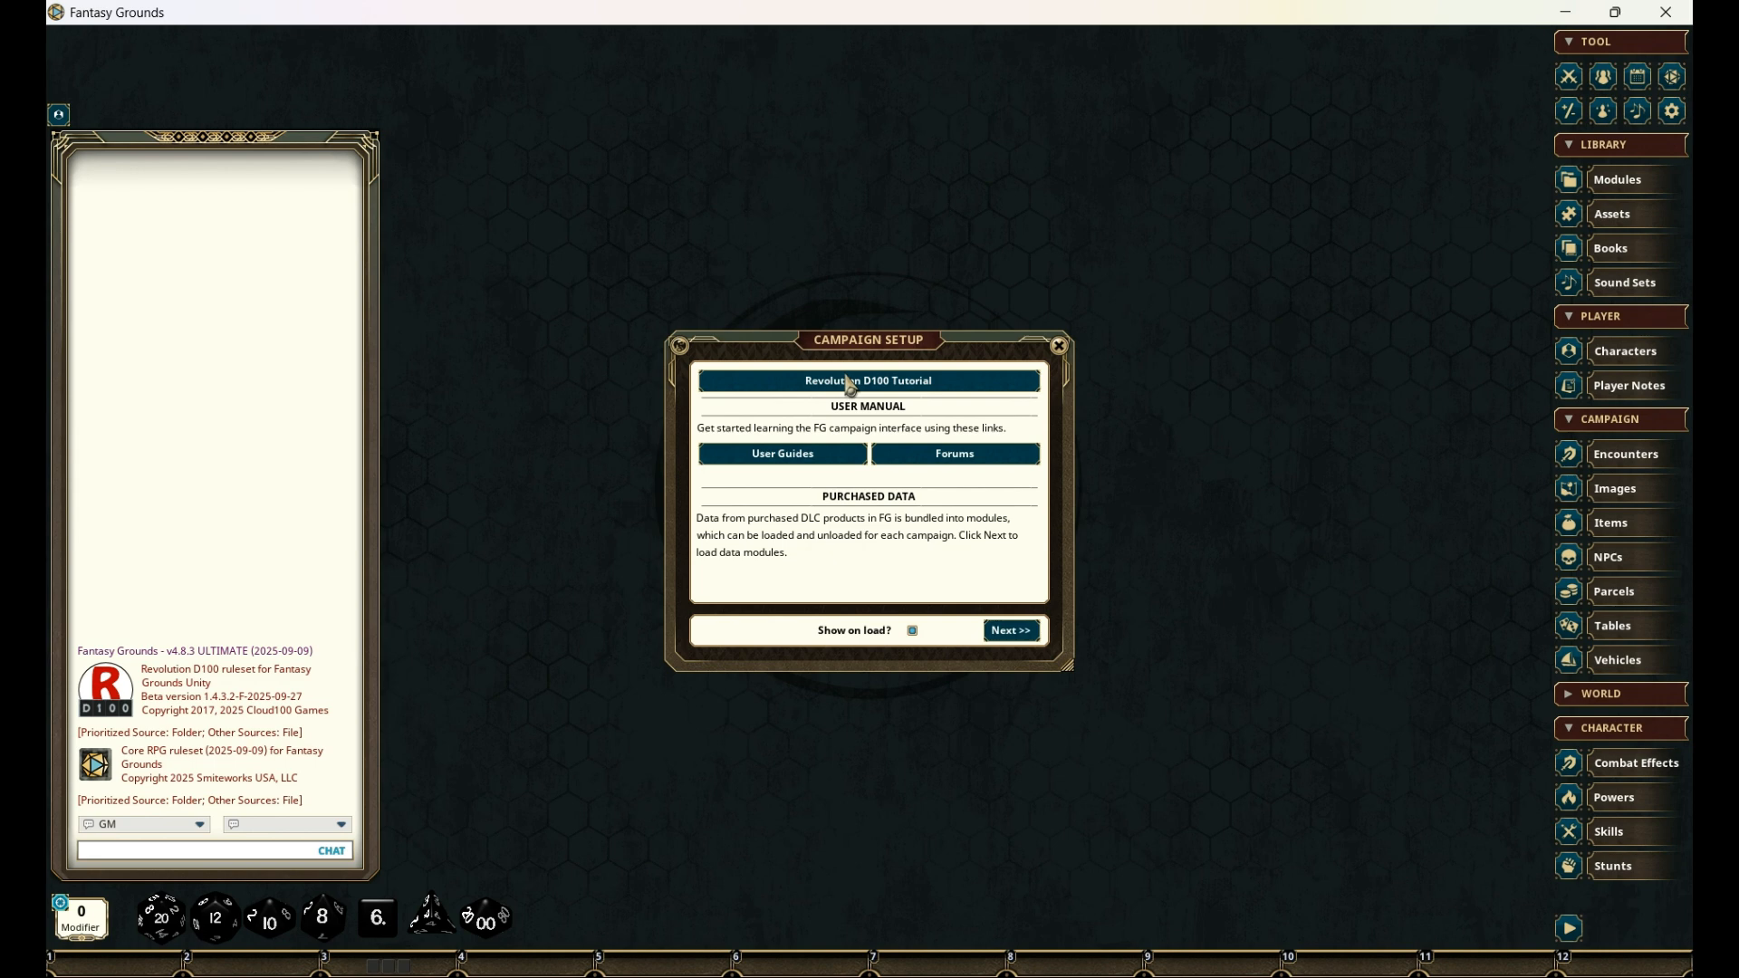
- View the Revolution D100 Tutorial book's page on evaluating attributes, and close the book
left_click(916, 387)
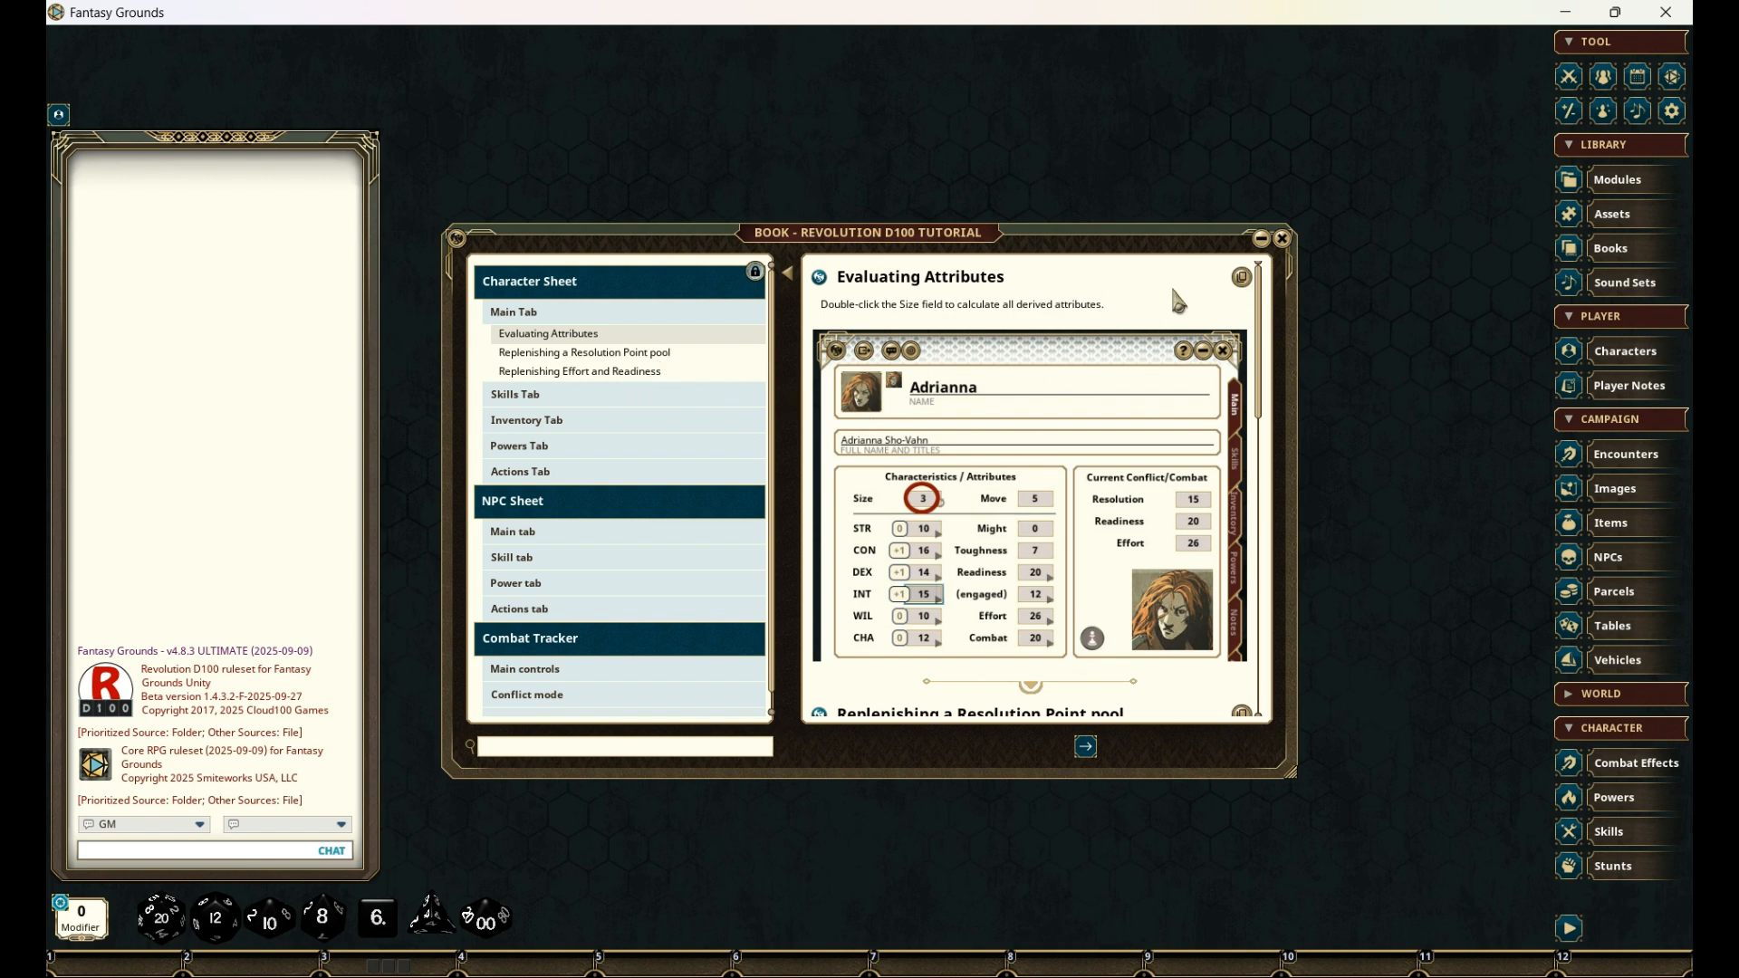
left_click(1282, 238)
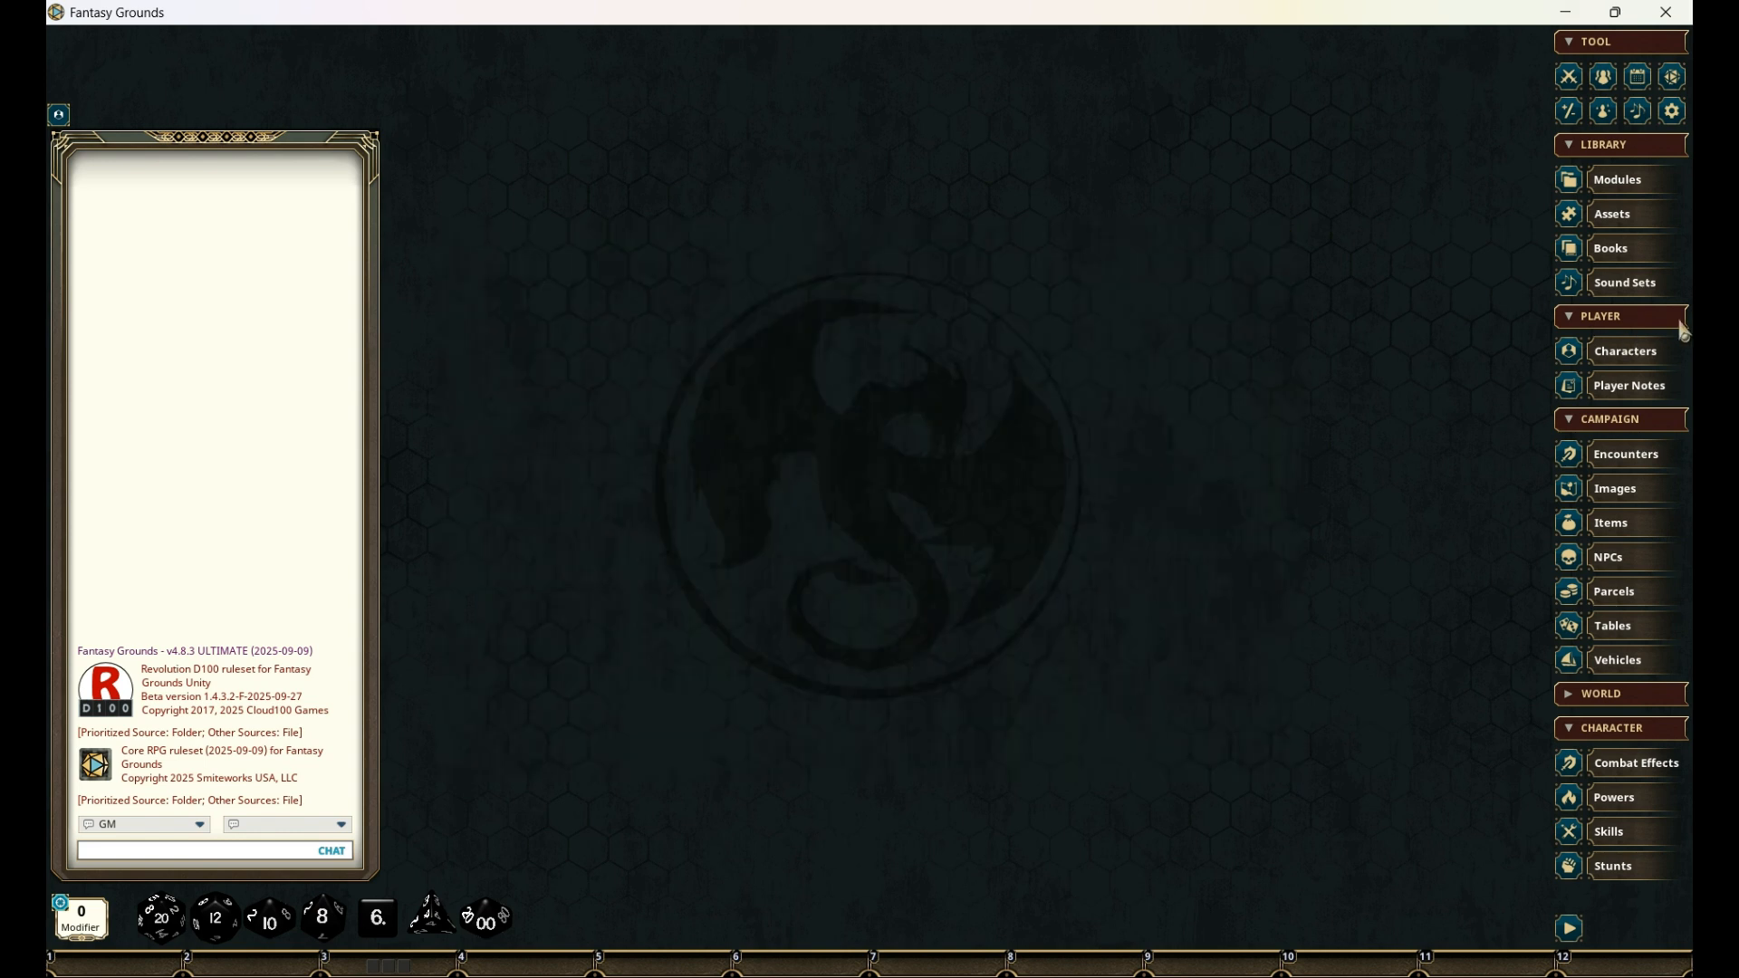
- Create a new player character named "Zor Vargàs" with the full name and title "Zor Vargàs of Zorana"
left_click(1640, 351)
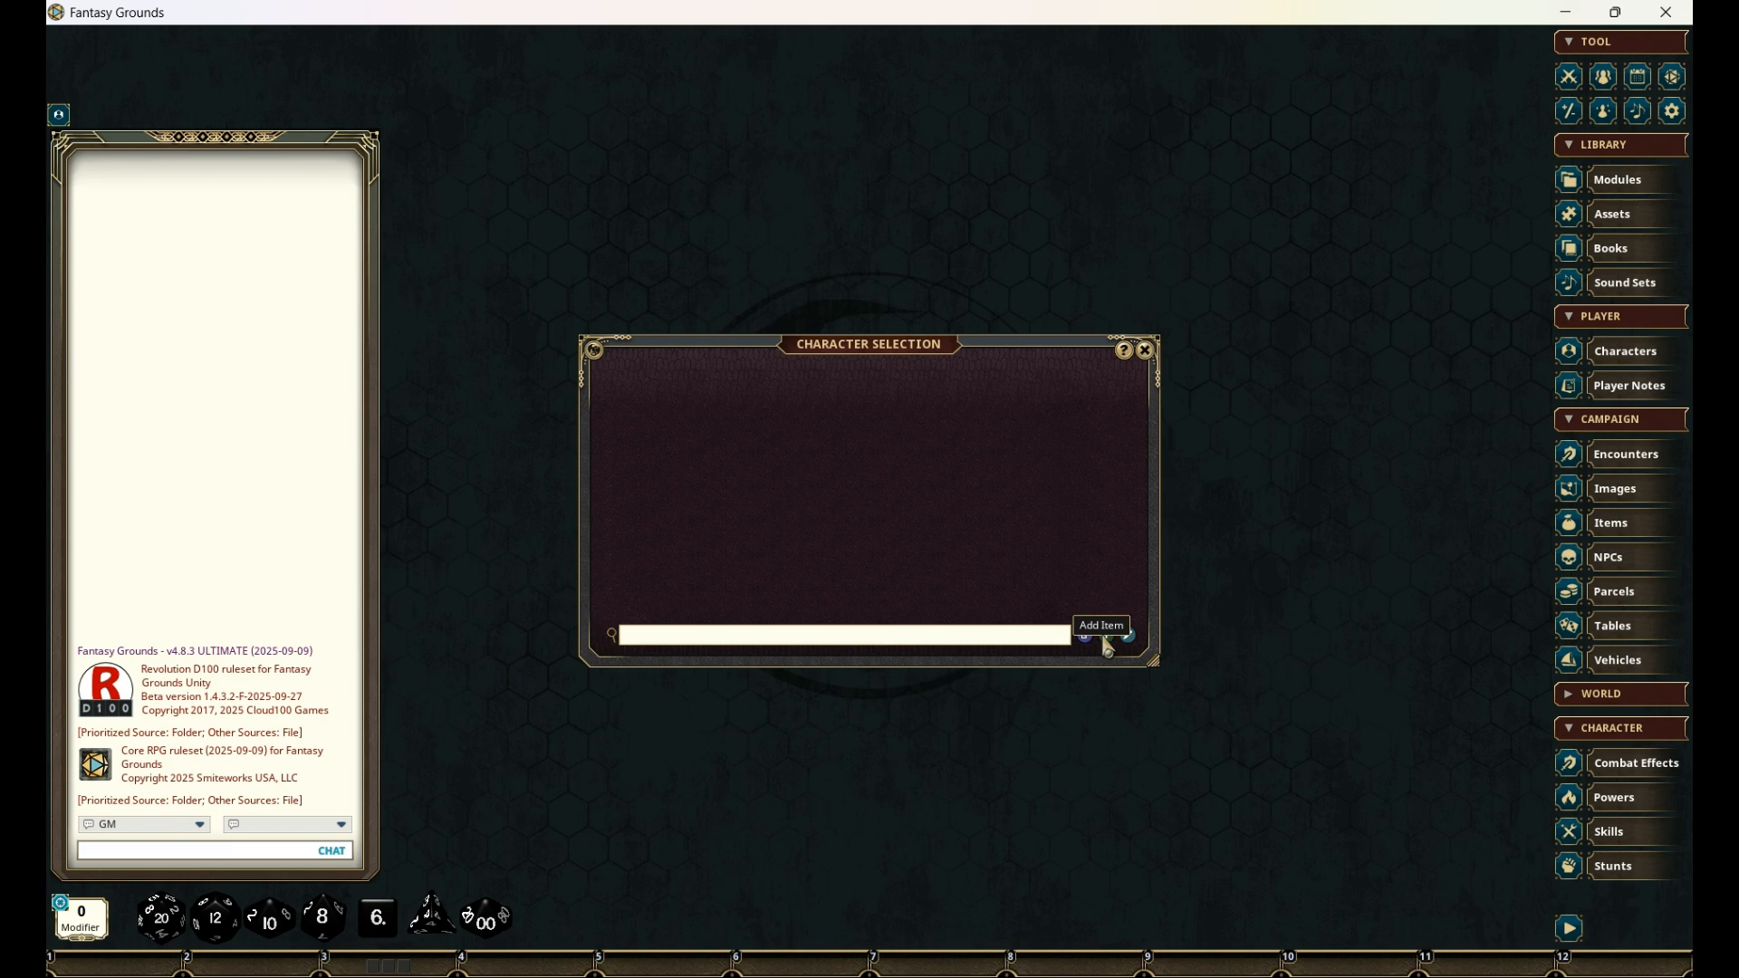
left_click(1106, 637)
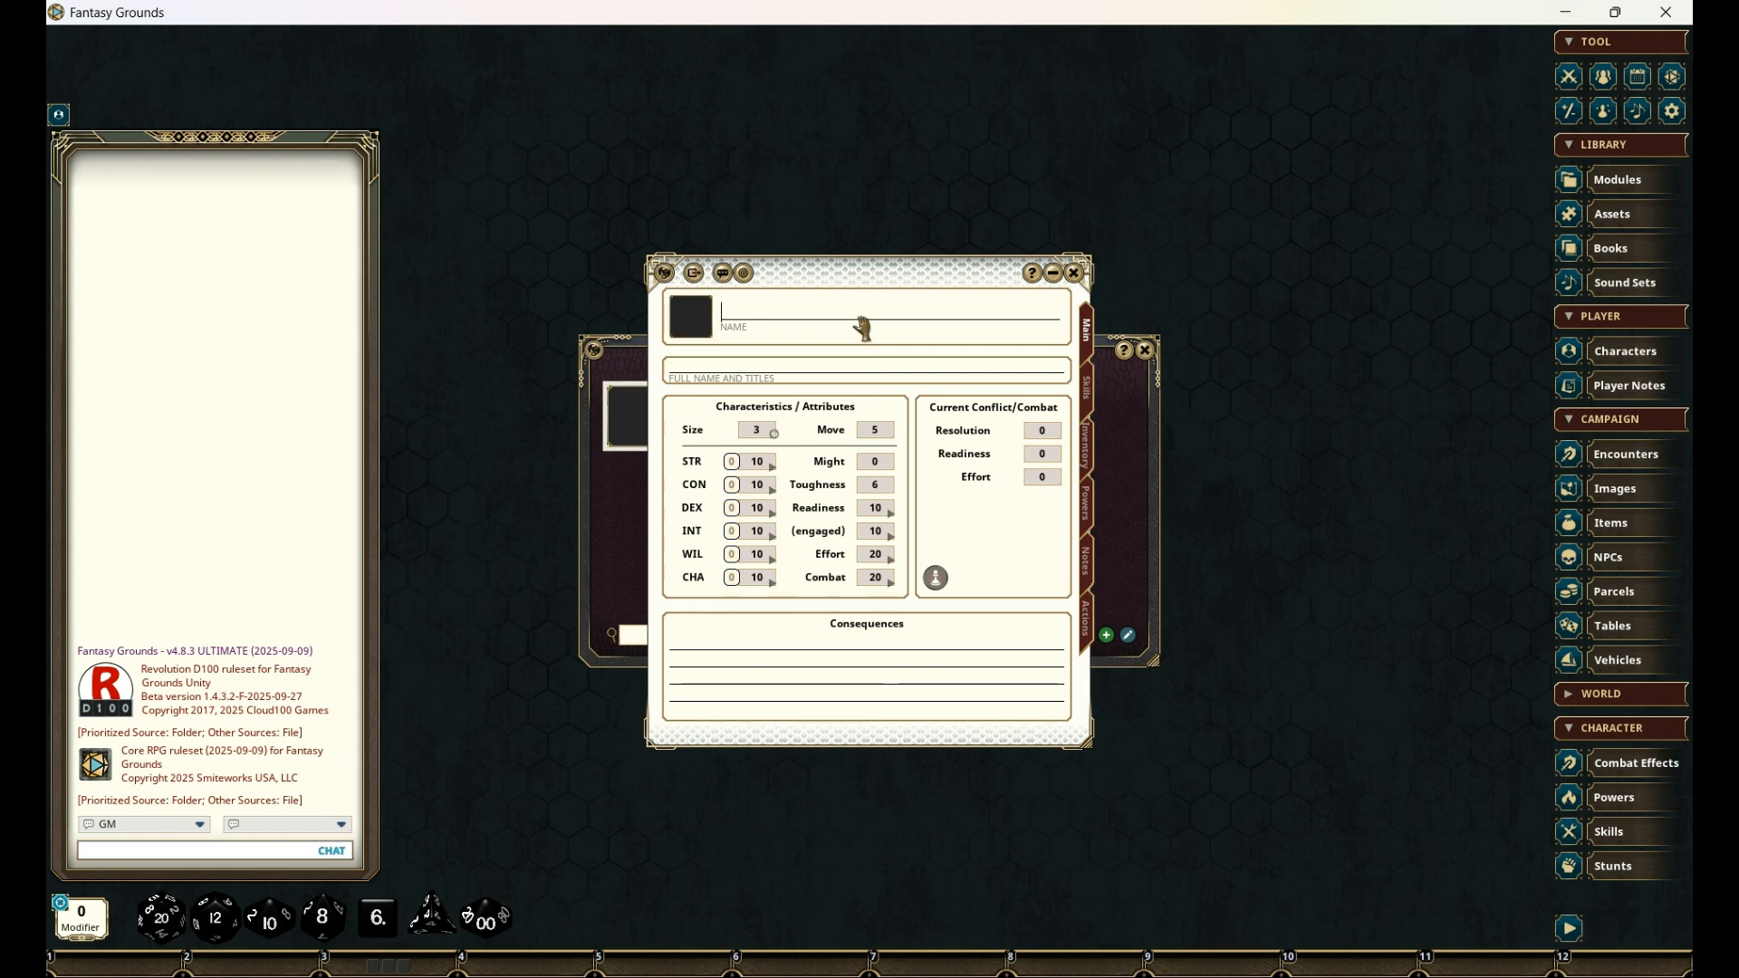
type("Zor Vargàs")
left_click(738, 372)
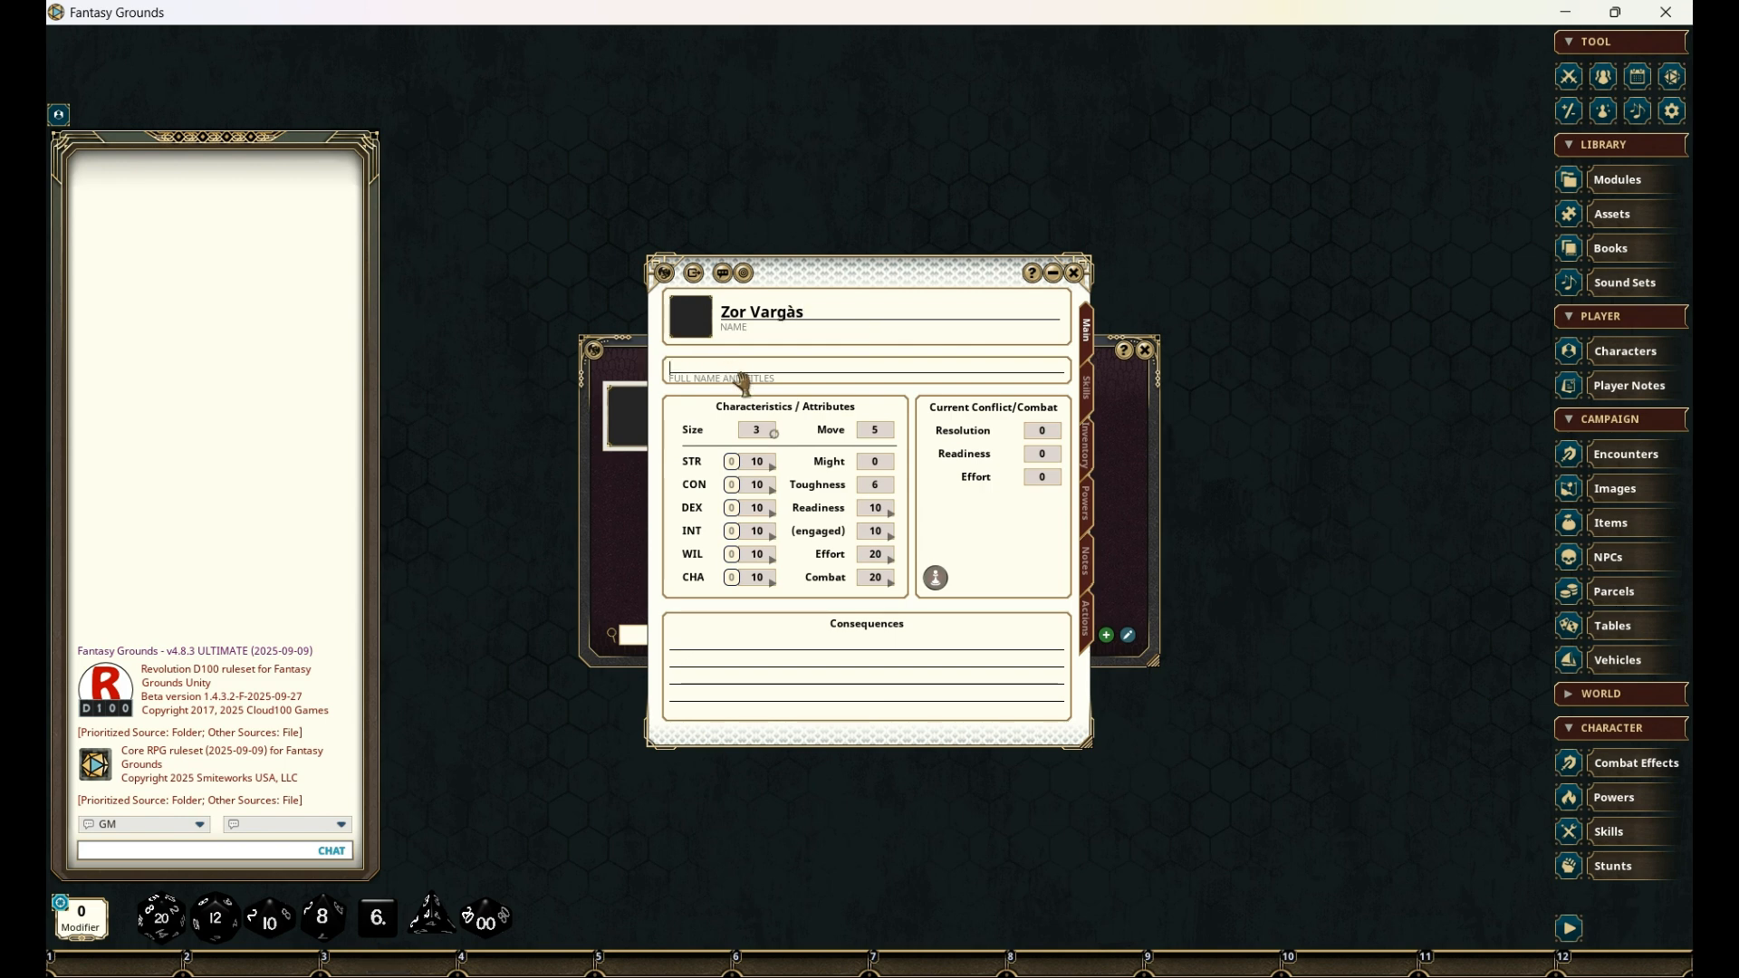
key("shift")
type("Zo")
type("r Vargàs of Zorana")
- Assign the character a portrait from the FG Fantasy folder, choosing the long-haired man with the dark red headwrap
left_click(690, 328)
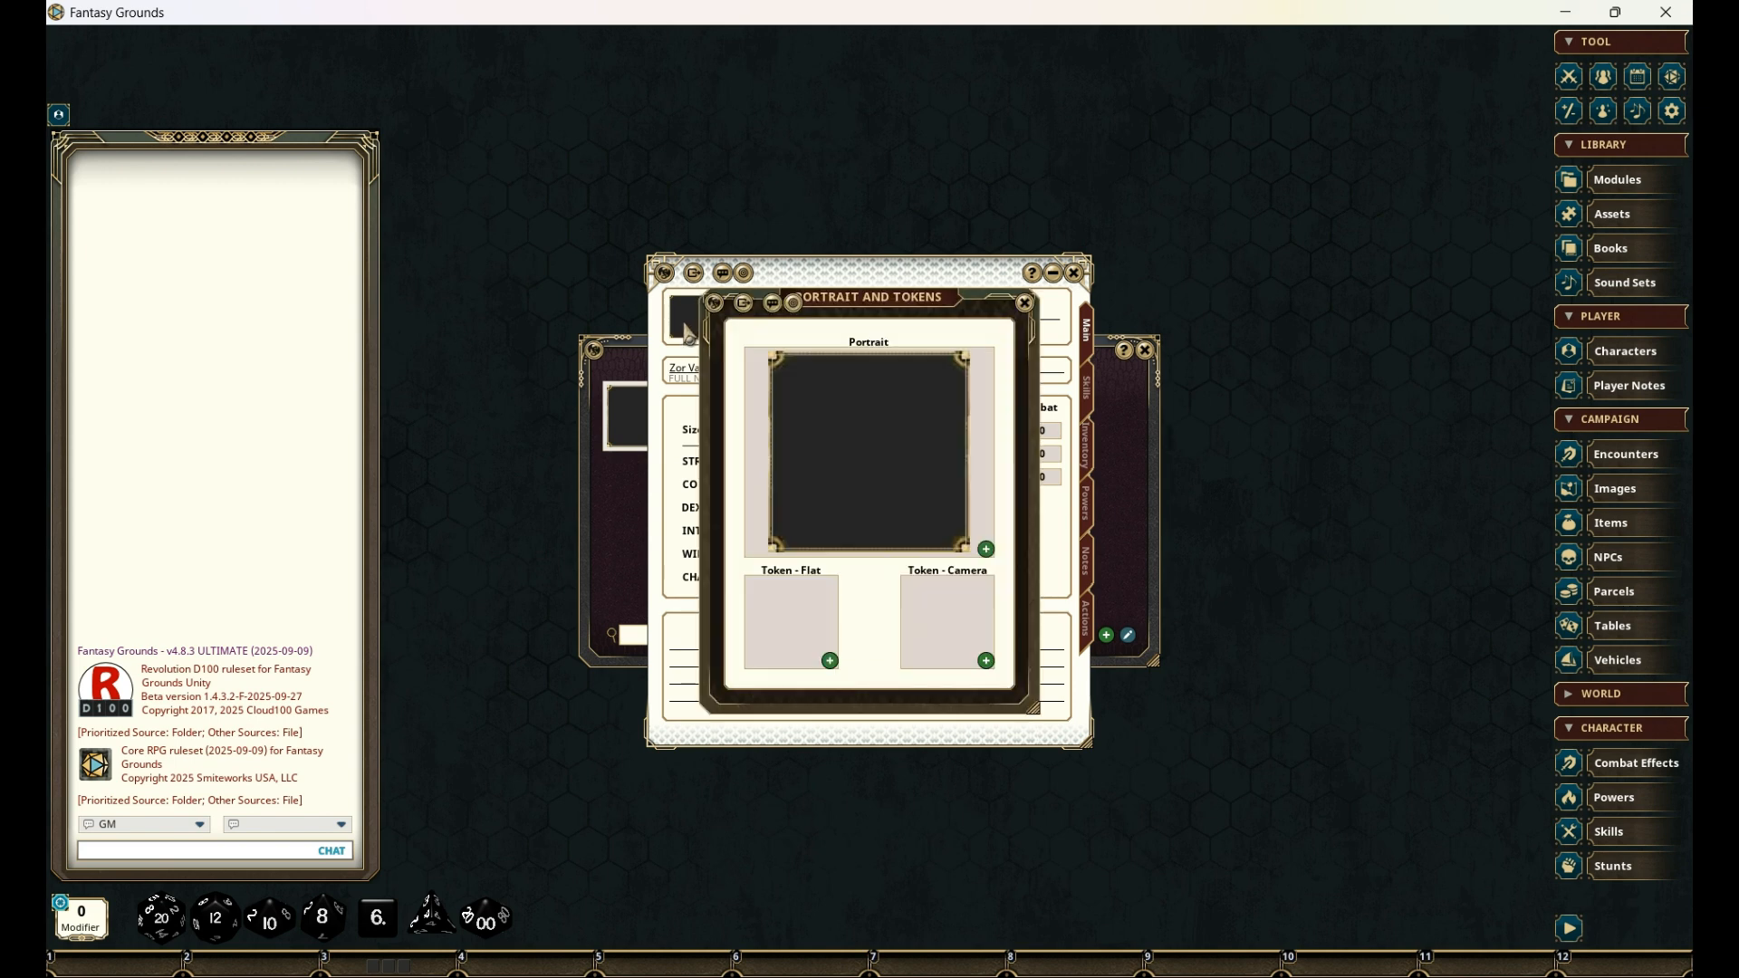
left_click(986, 549)
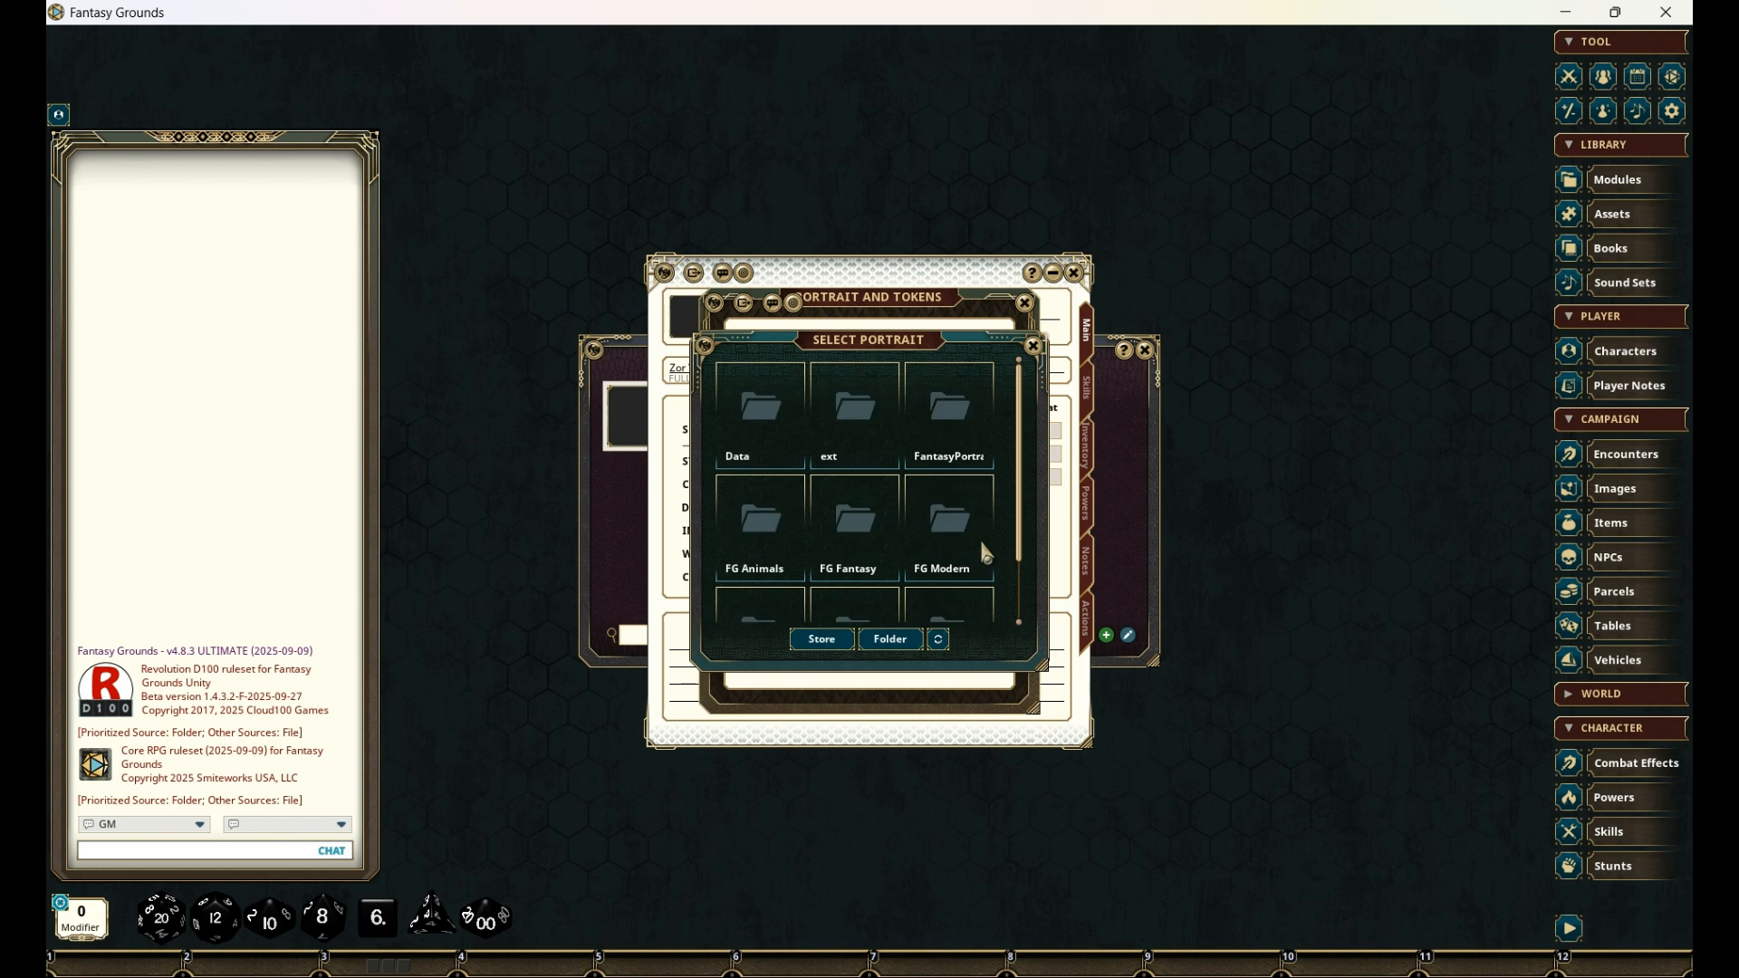
left_click(868, 499)
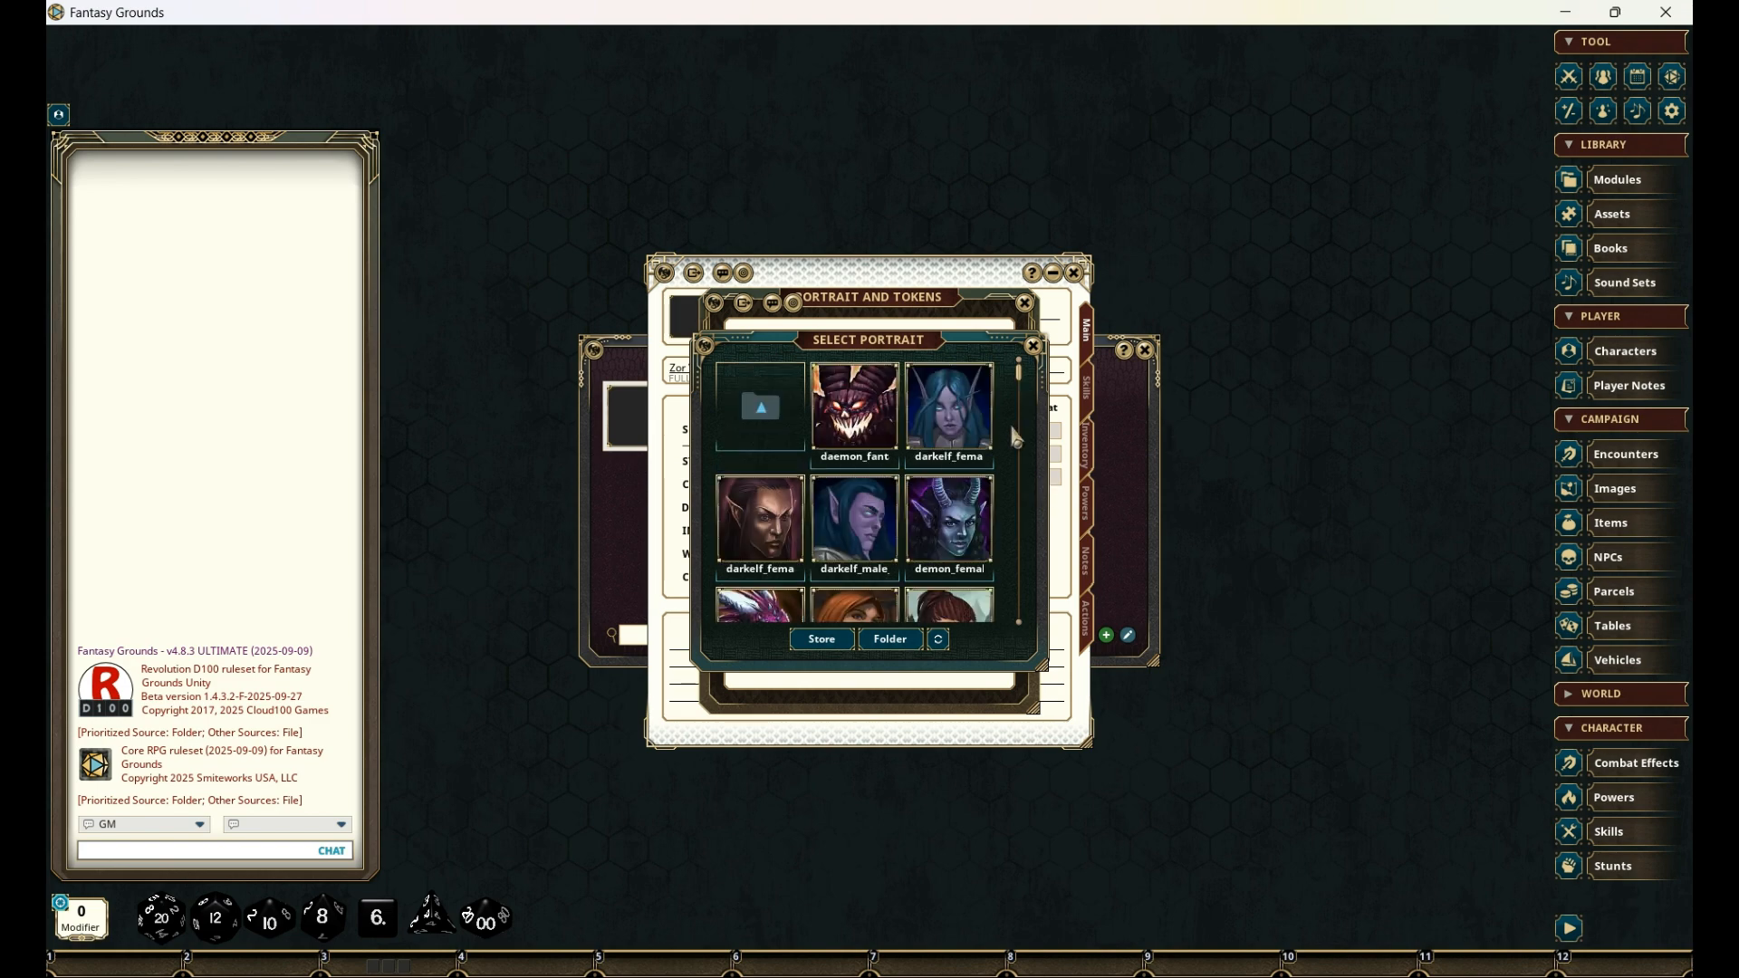
left_click_drag(1023, 373, 1014, 483)
left_click(856, 395)
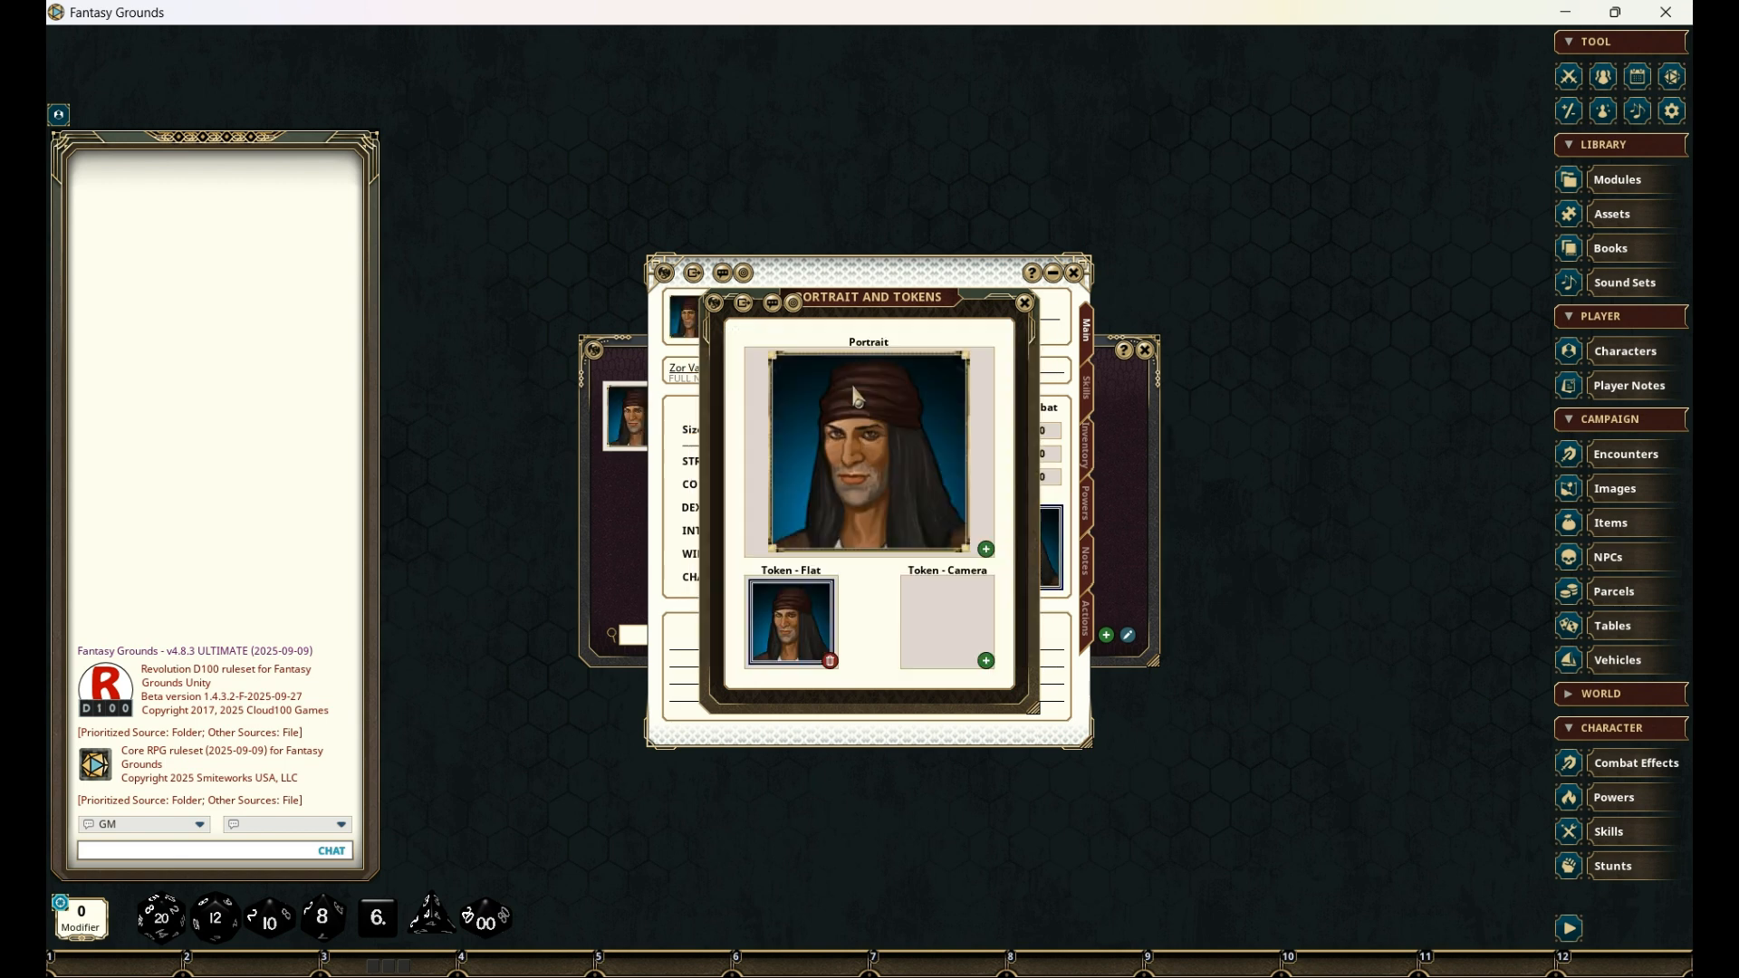
- Set the character's camera token to the campaign's sword-wielding rogue token, and close the asset, preview and portrait windows
left_click(989, 664)
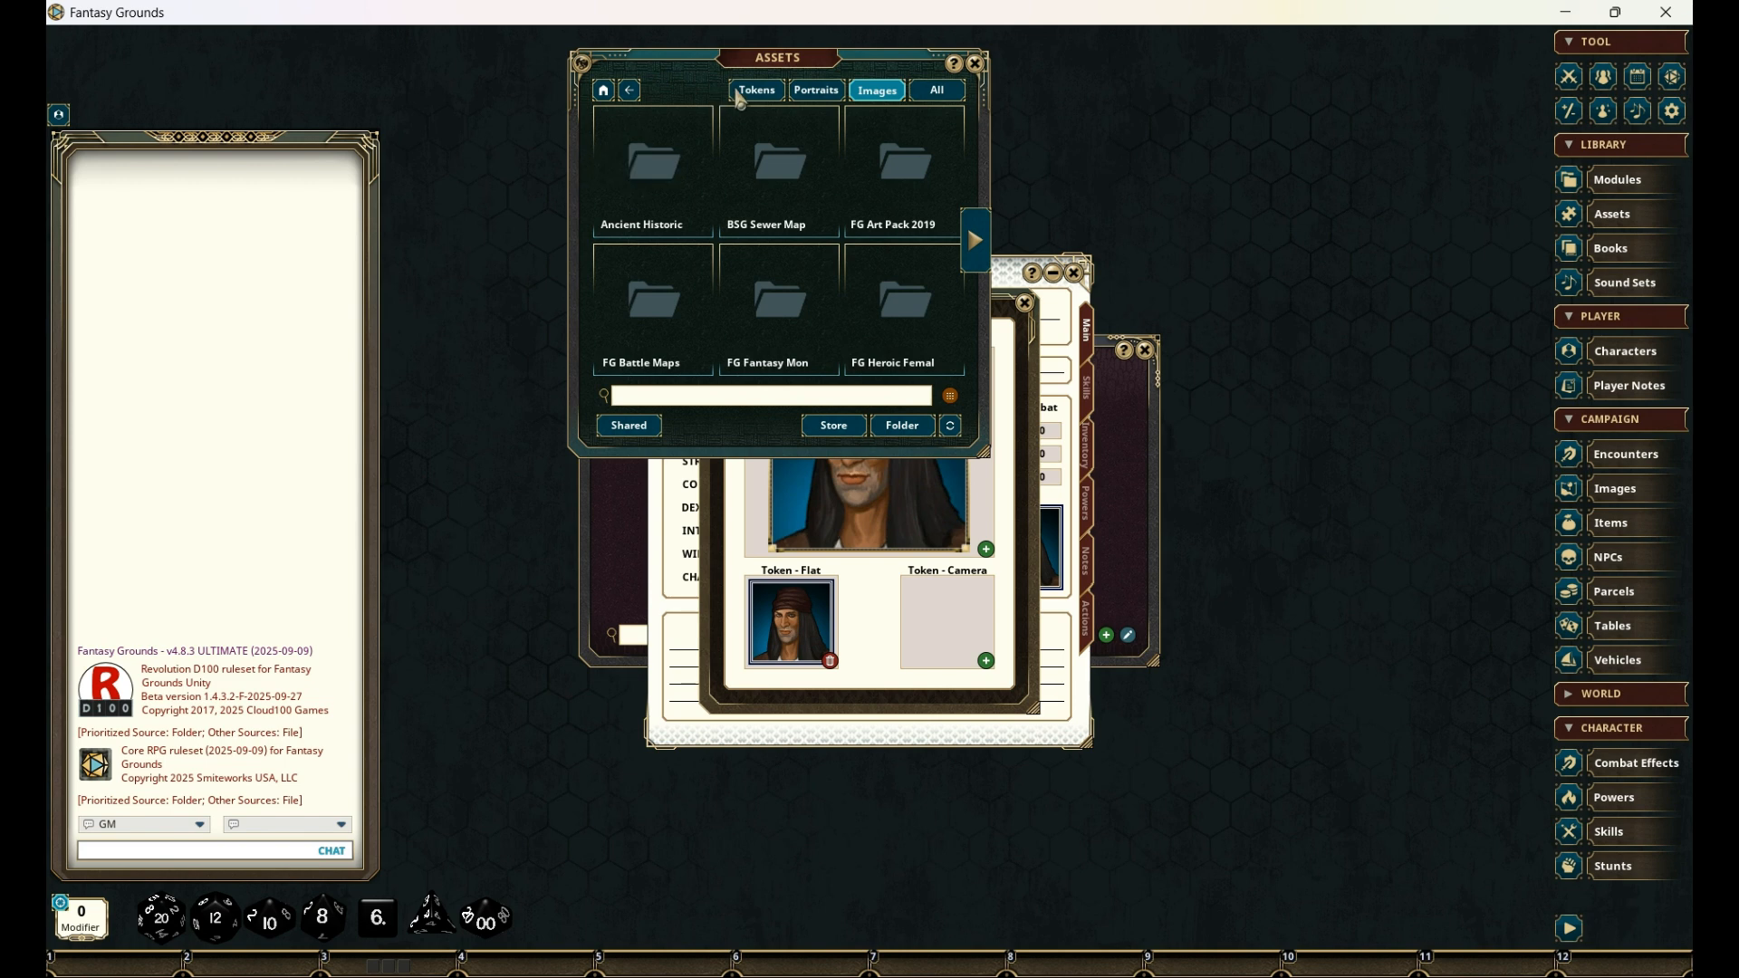
left_click(759, 93)
left_click(644, 159)
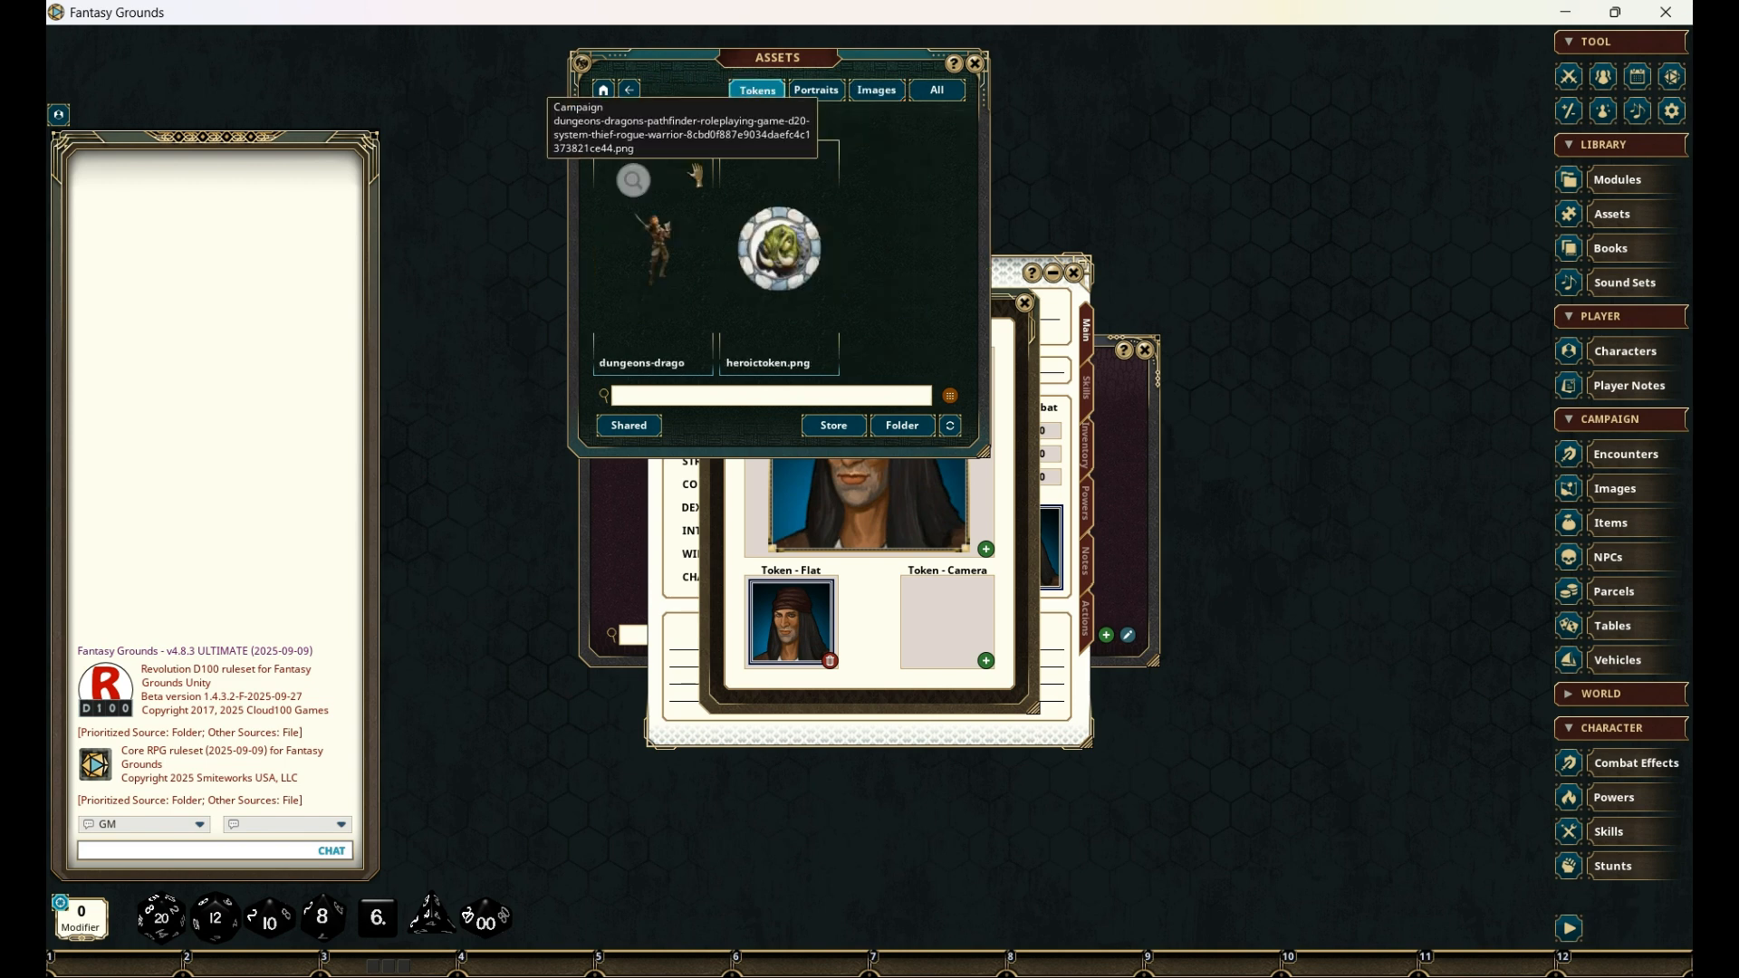
left_click(640, 264)
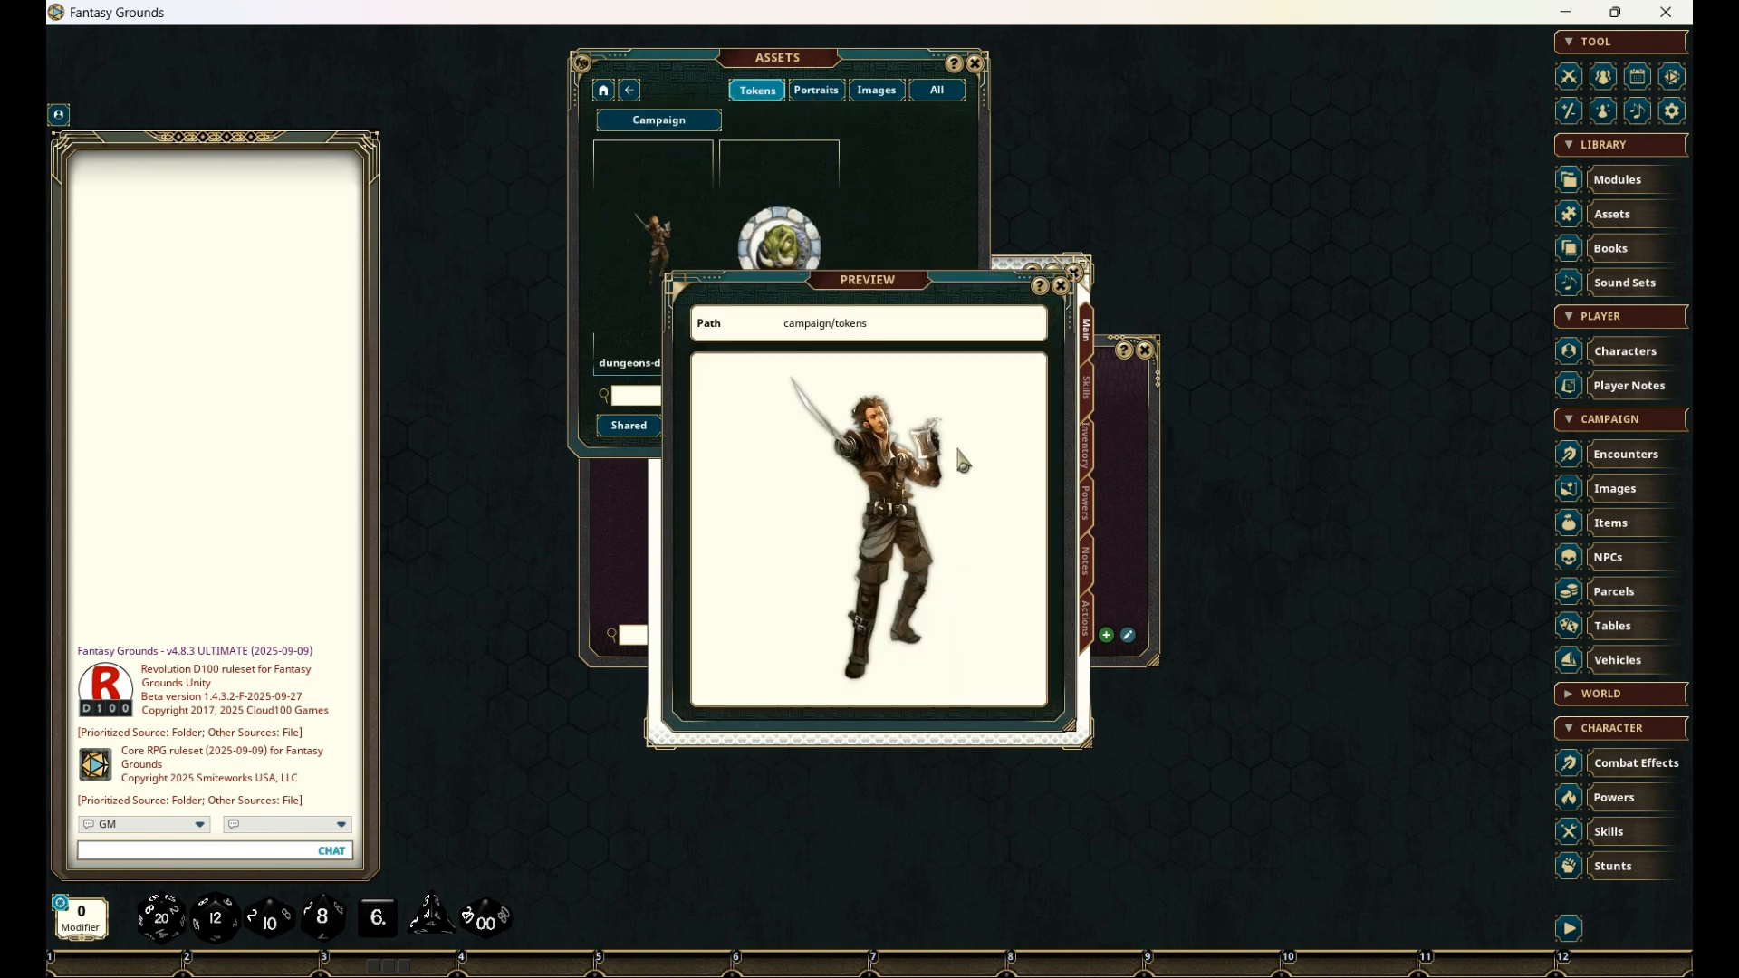
left_click_drag(875, 290, 1410, 314)
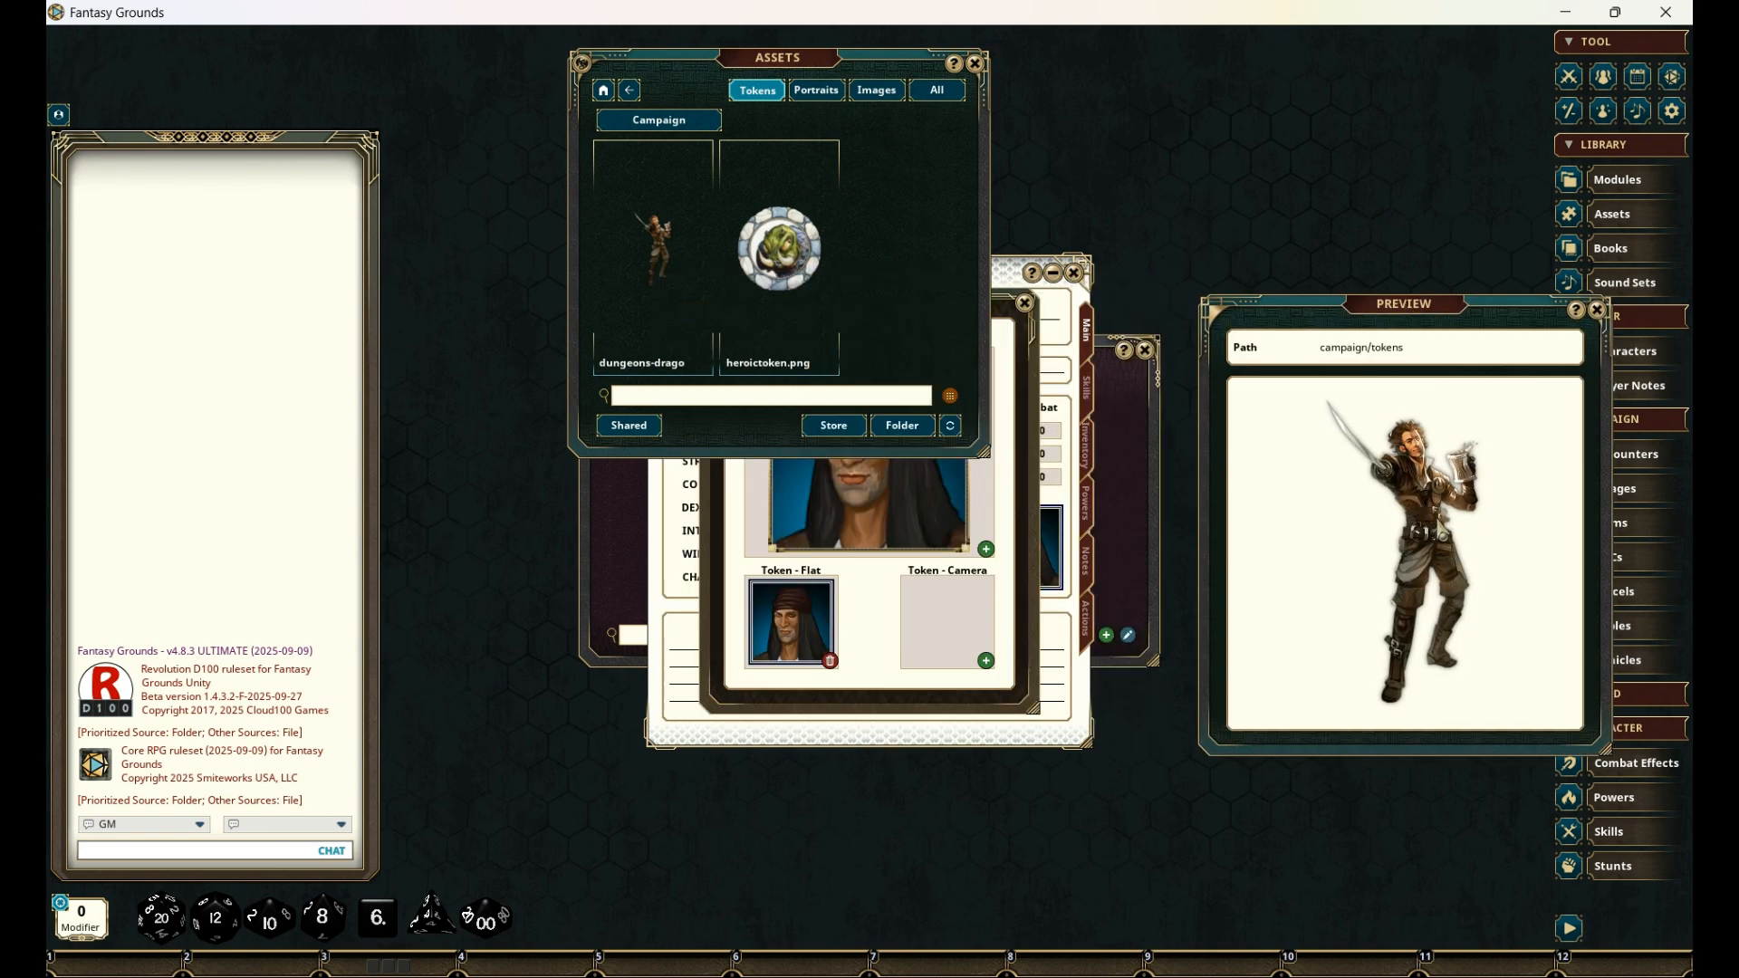
left_click_drag(1006, 616, 952, 621)
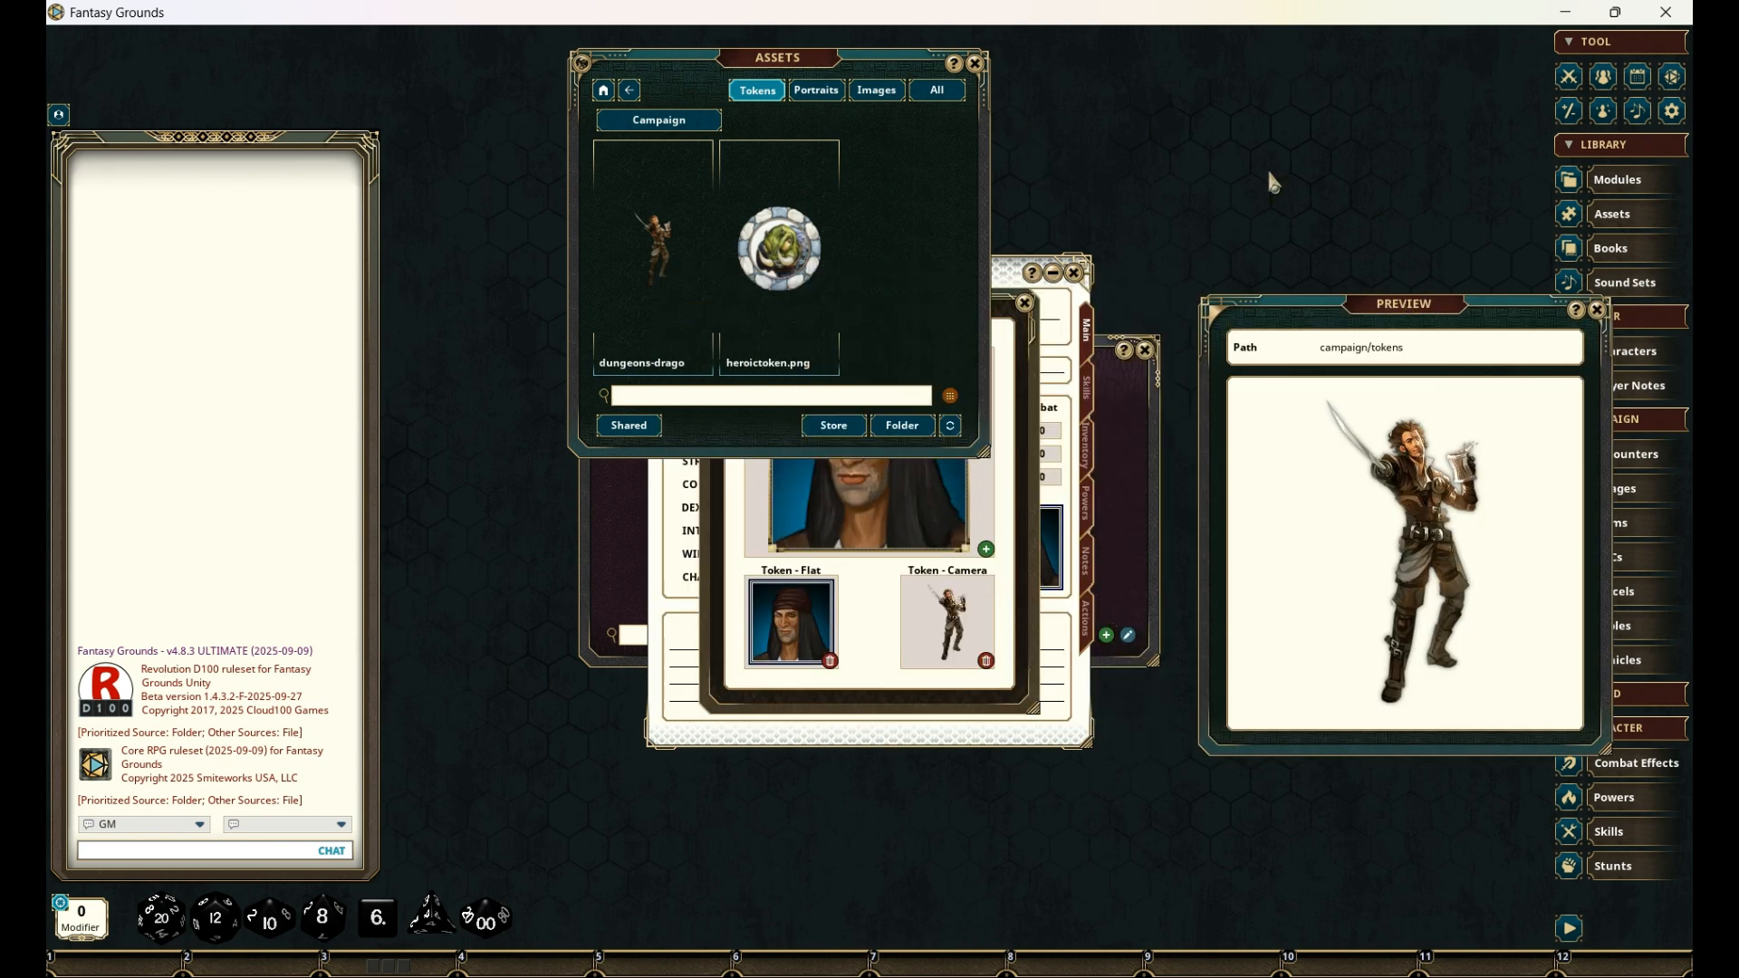
left_click(1597, 310)
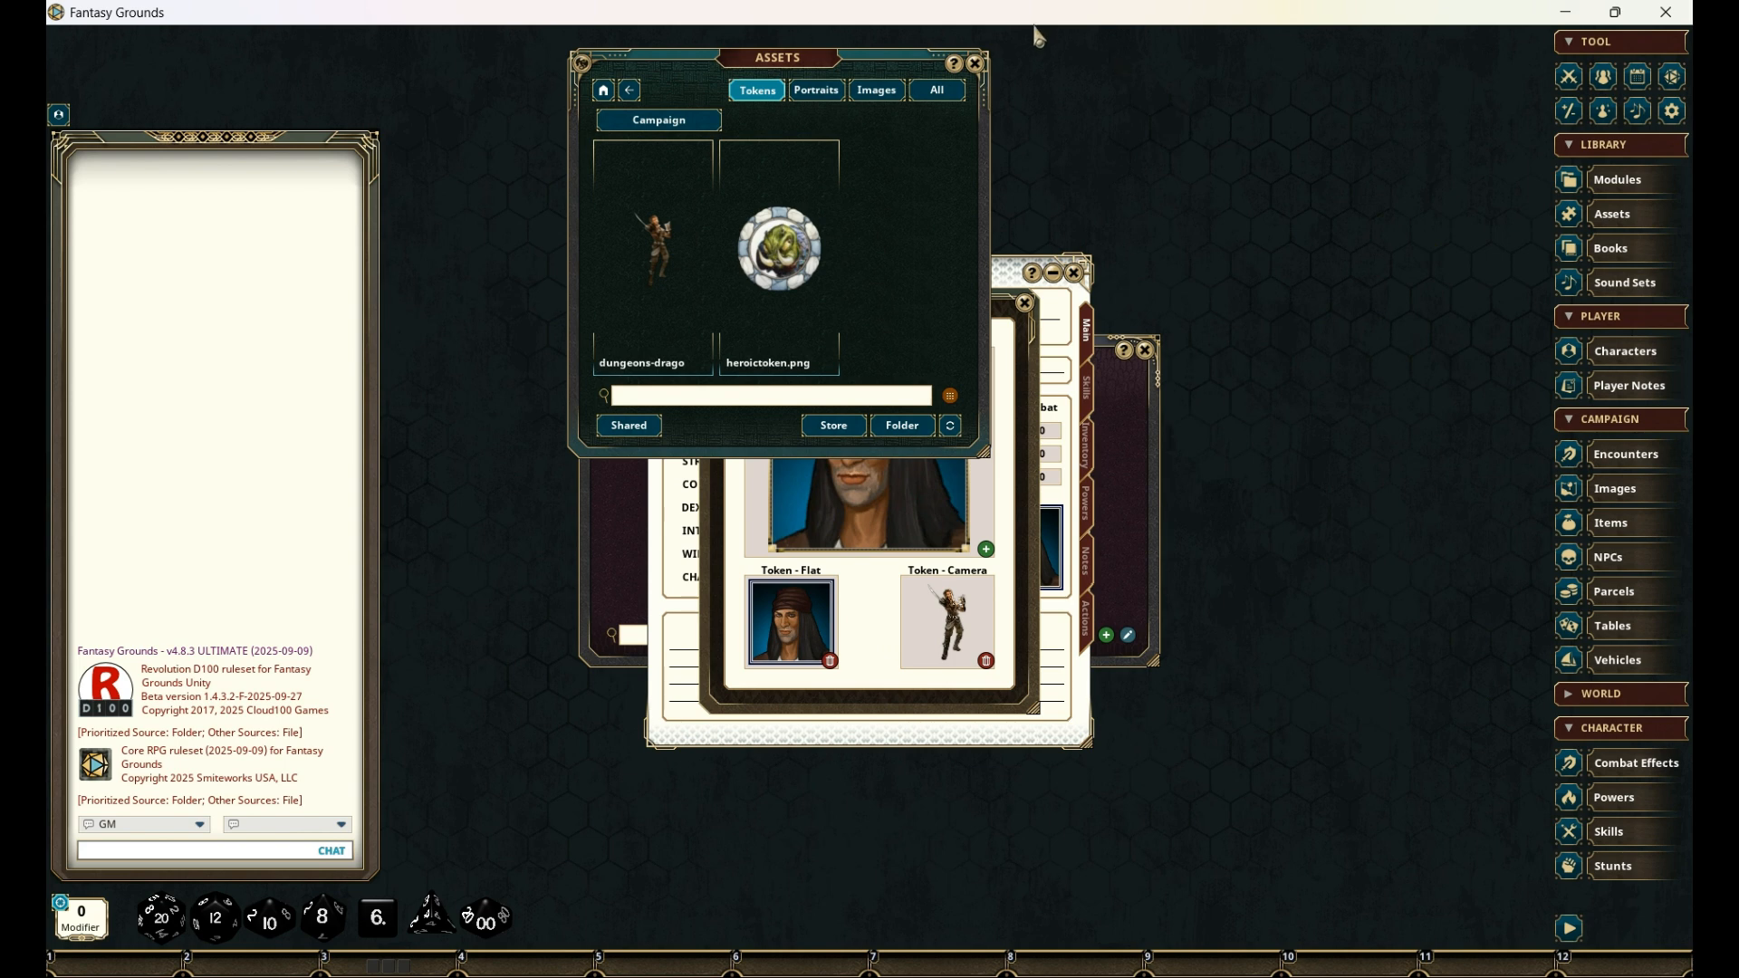
left_click(974, 64)
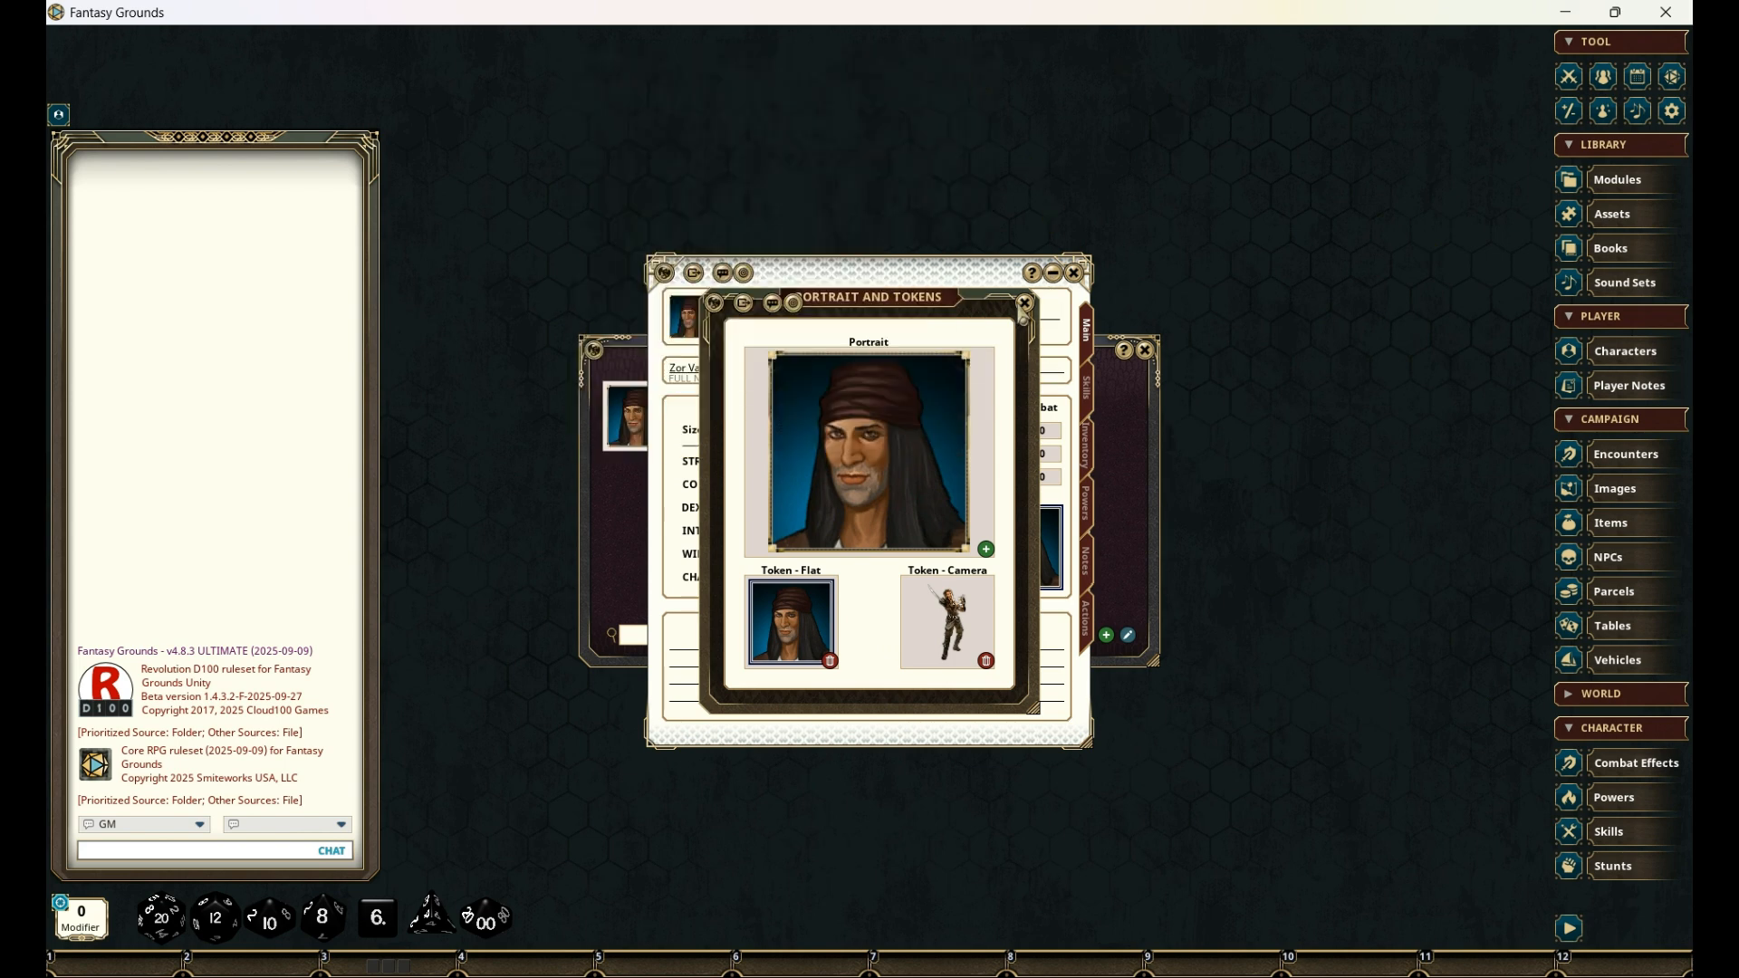
left_click(1026, 306)
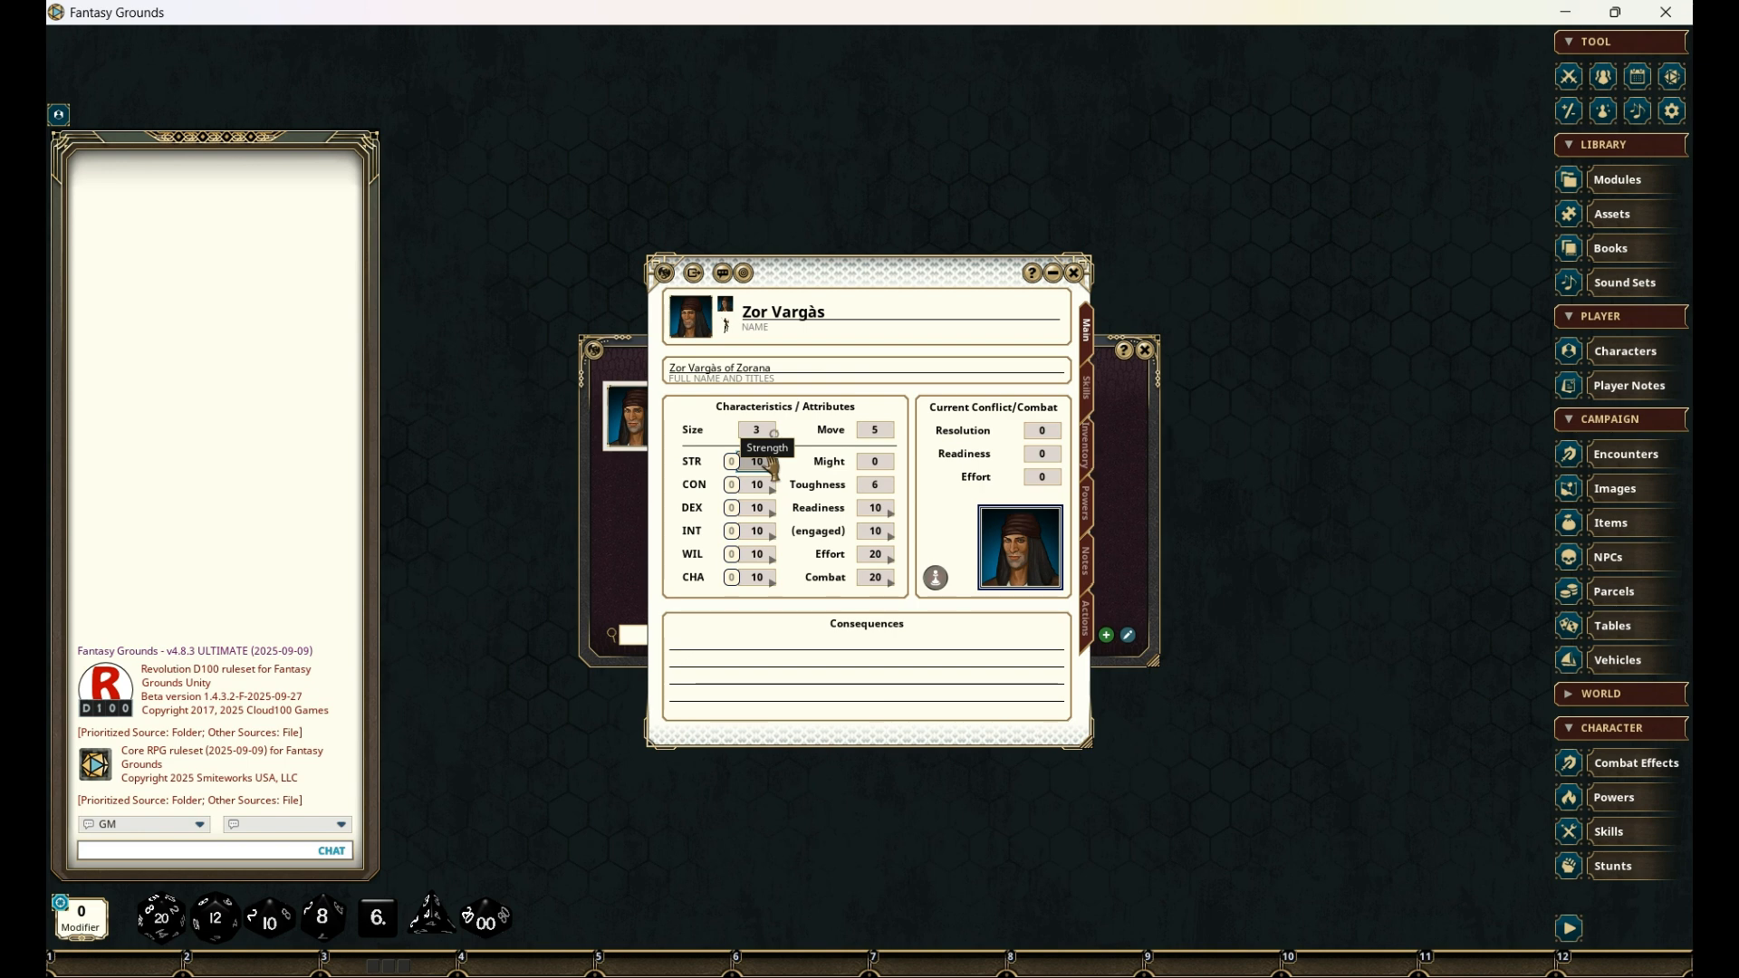
- Set STR to 8, CON to 13, DEX to 15, INT to 17 and CHA to 12, and recalculate the derived attributes from Size
type("8")
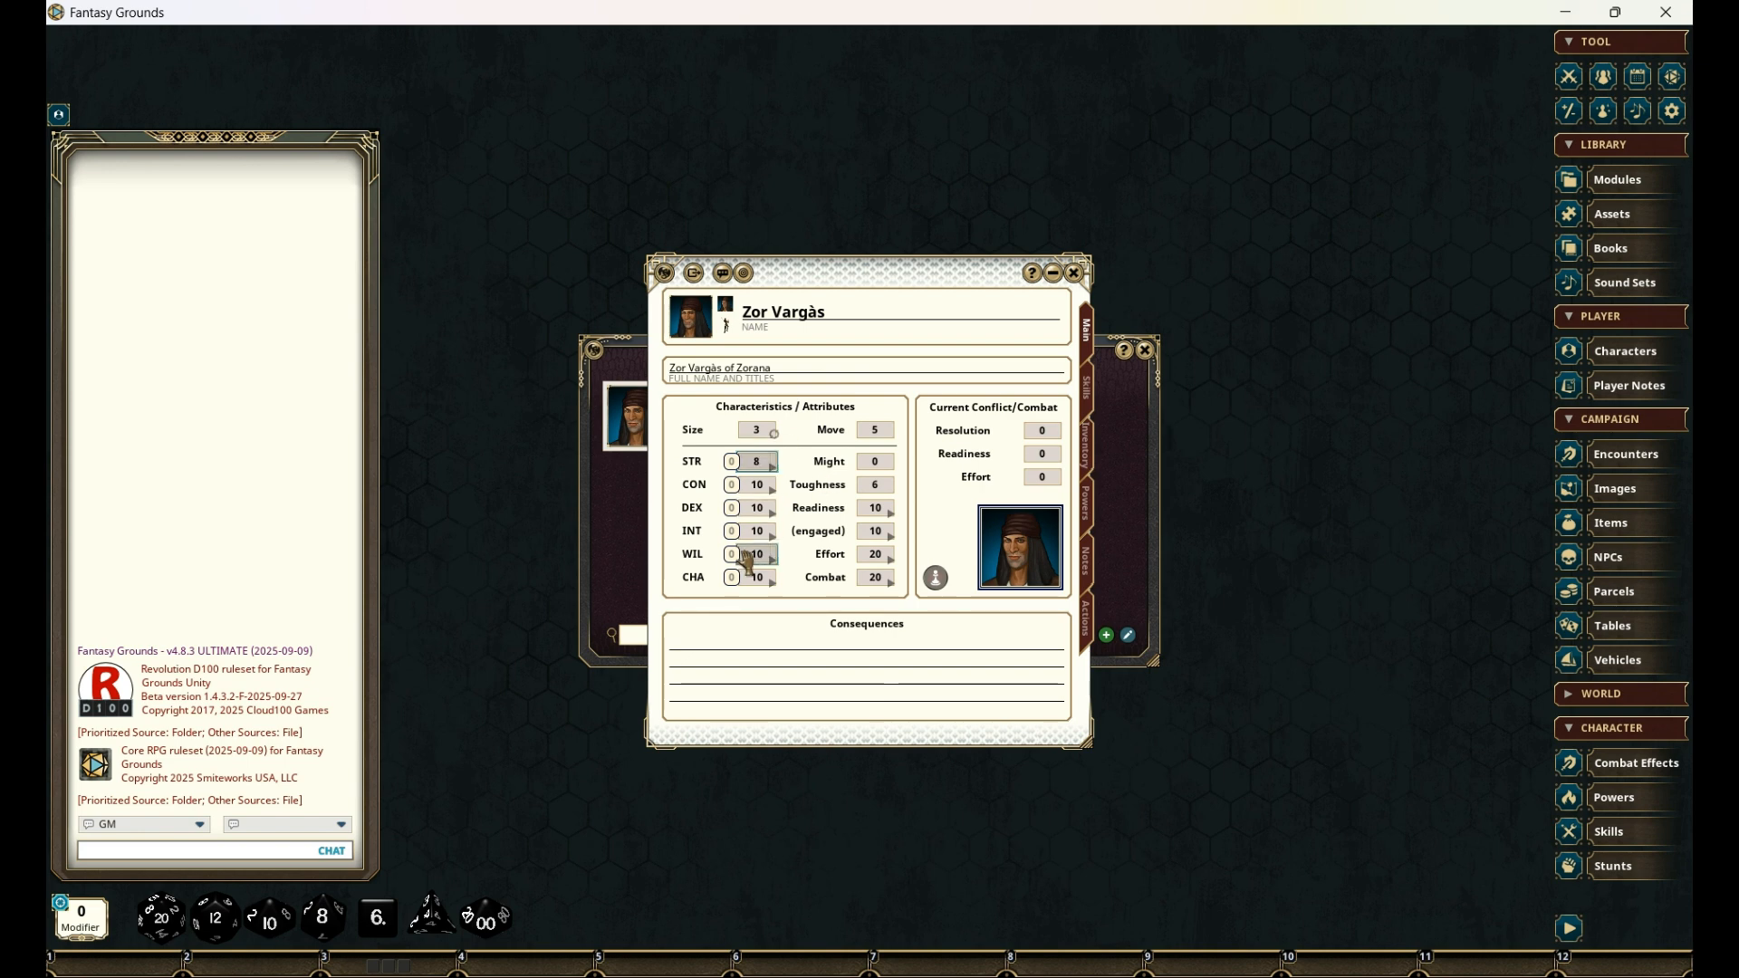
left_click(757, 485)
type("13")
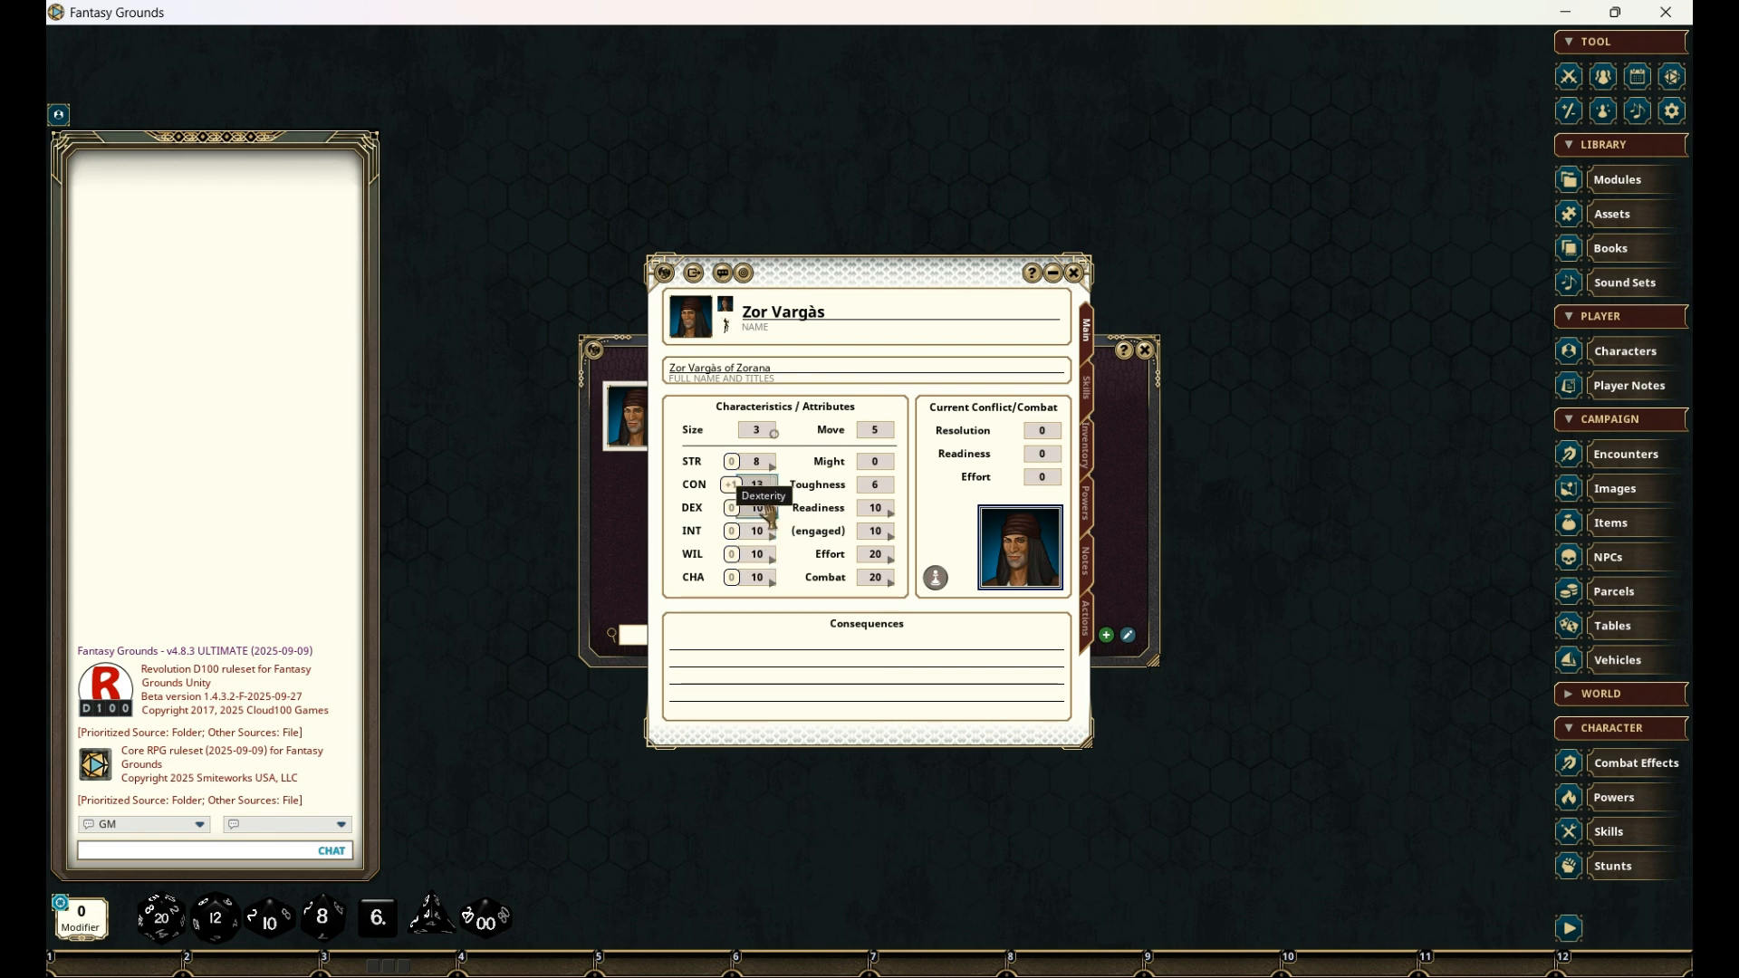
left_click(759, 508)
type("1")
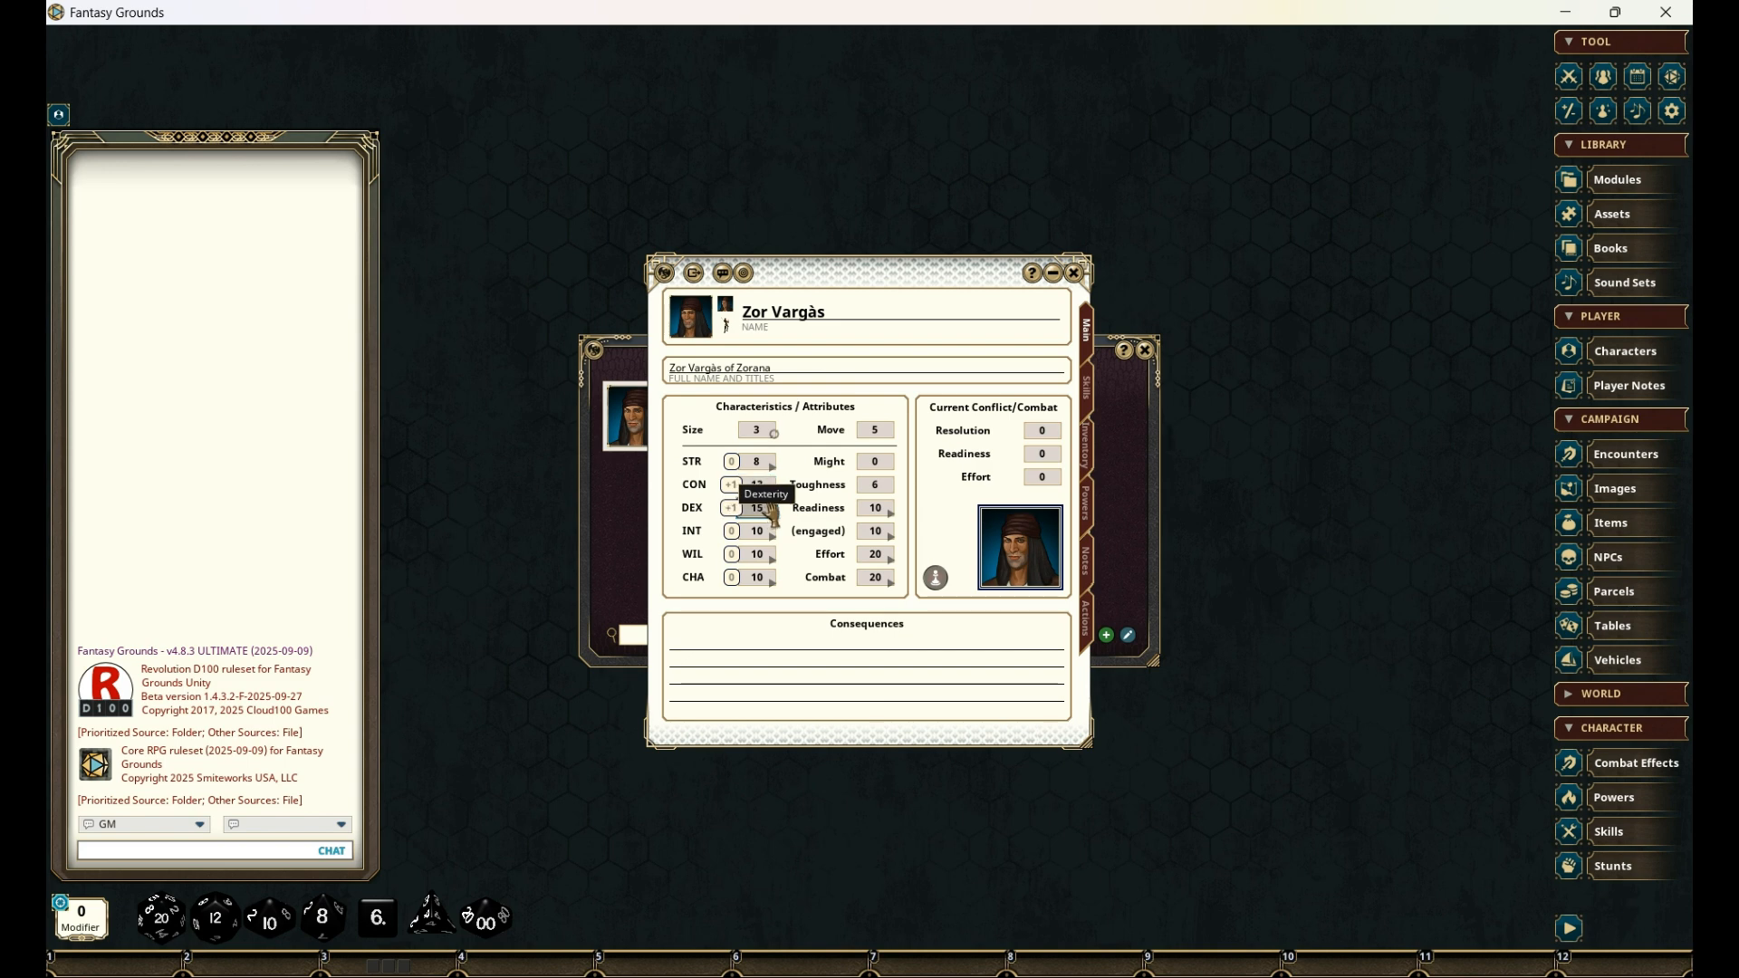
left_click(758, 553)
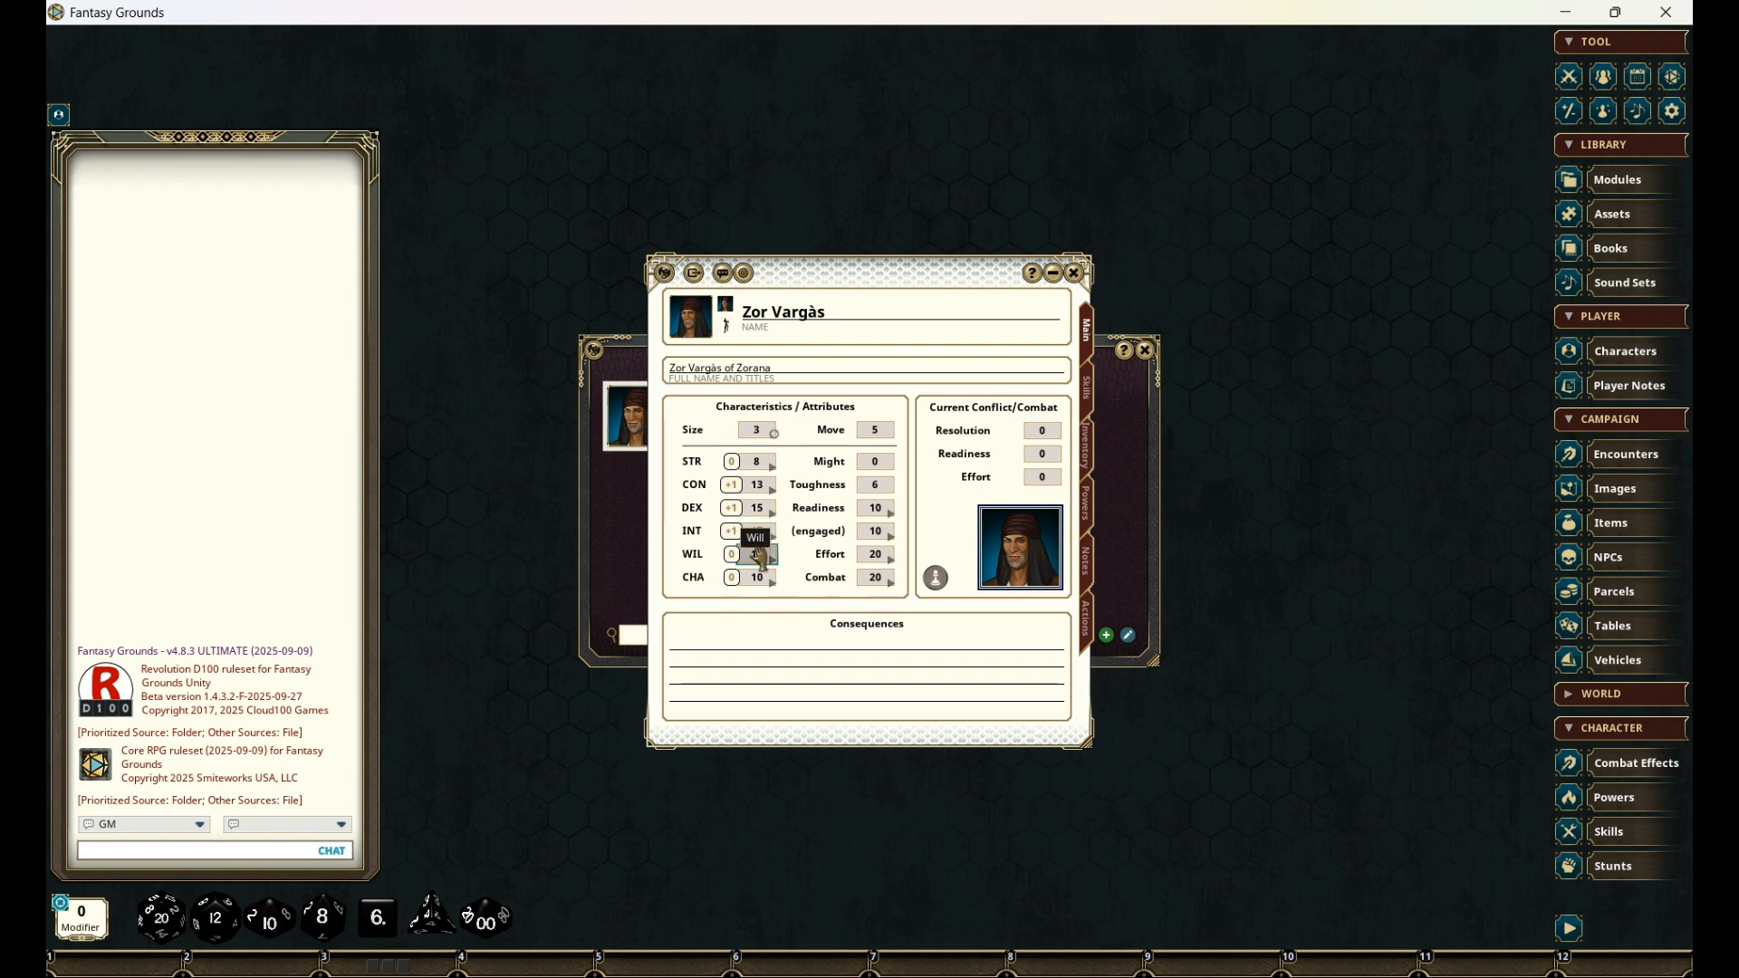
left_click(768, 591)
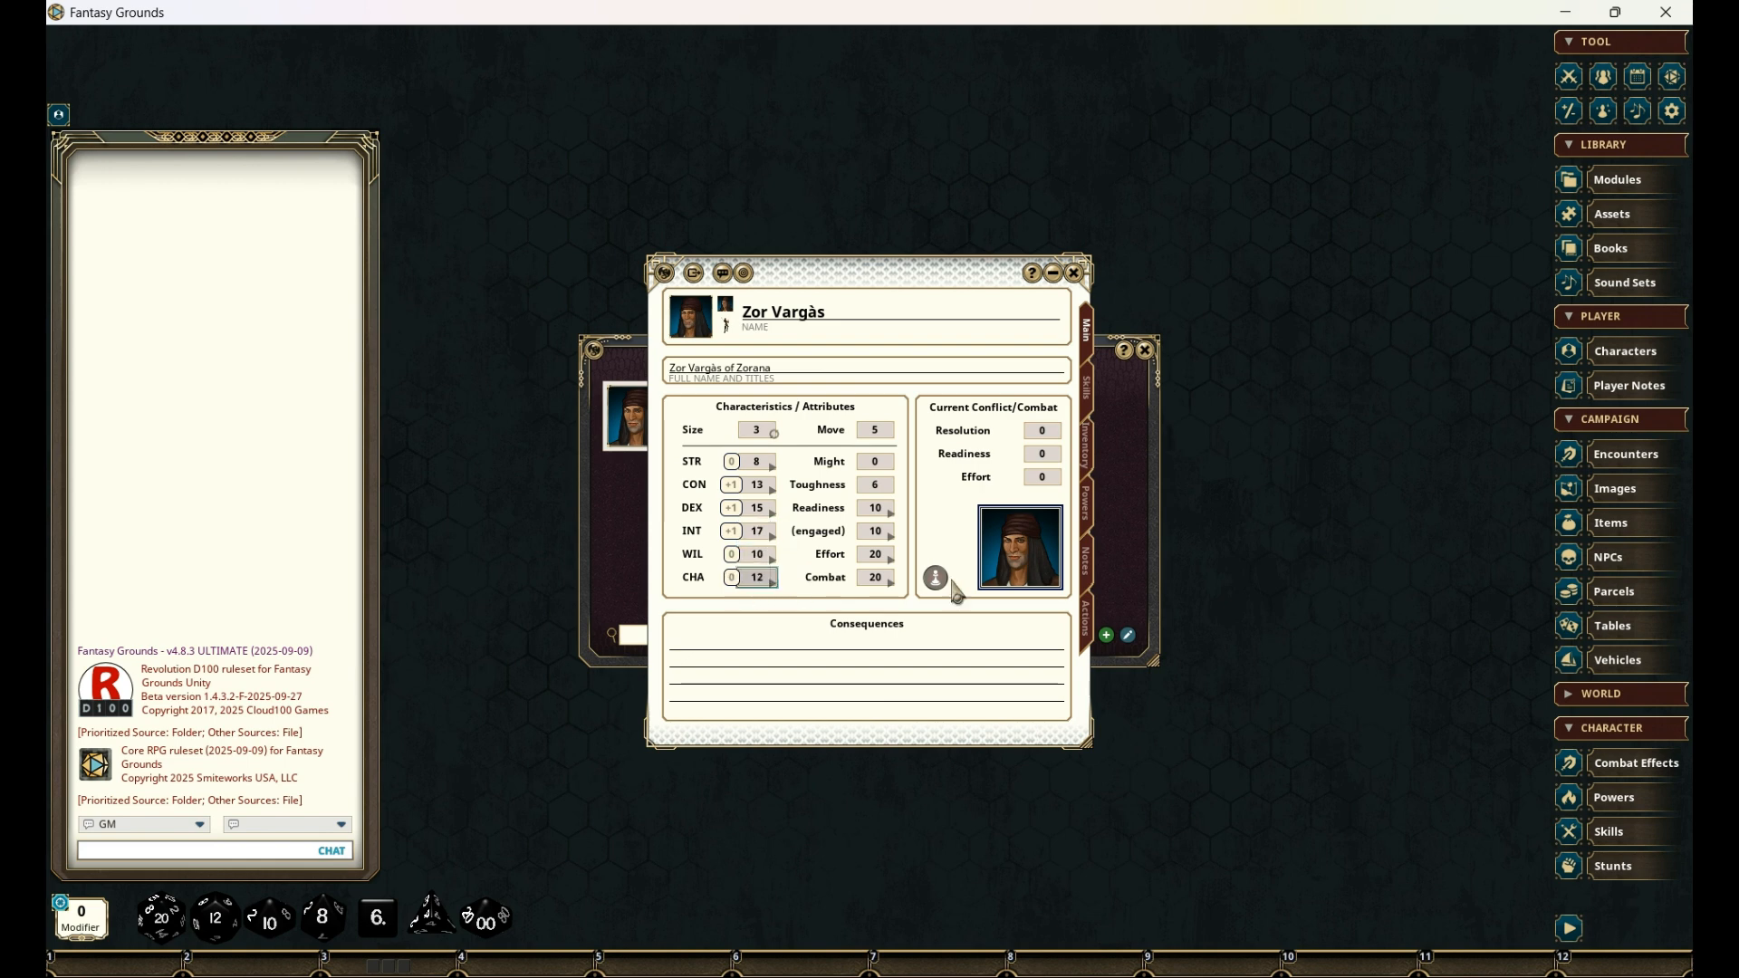
left_click(759, 435)
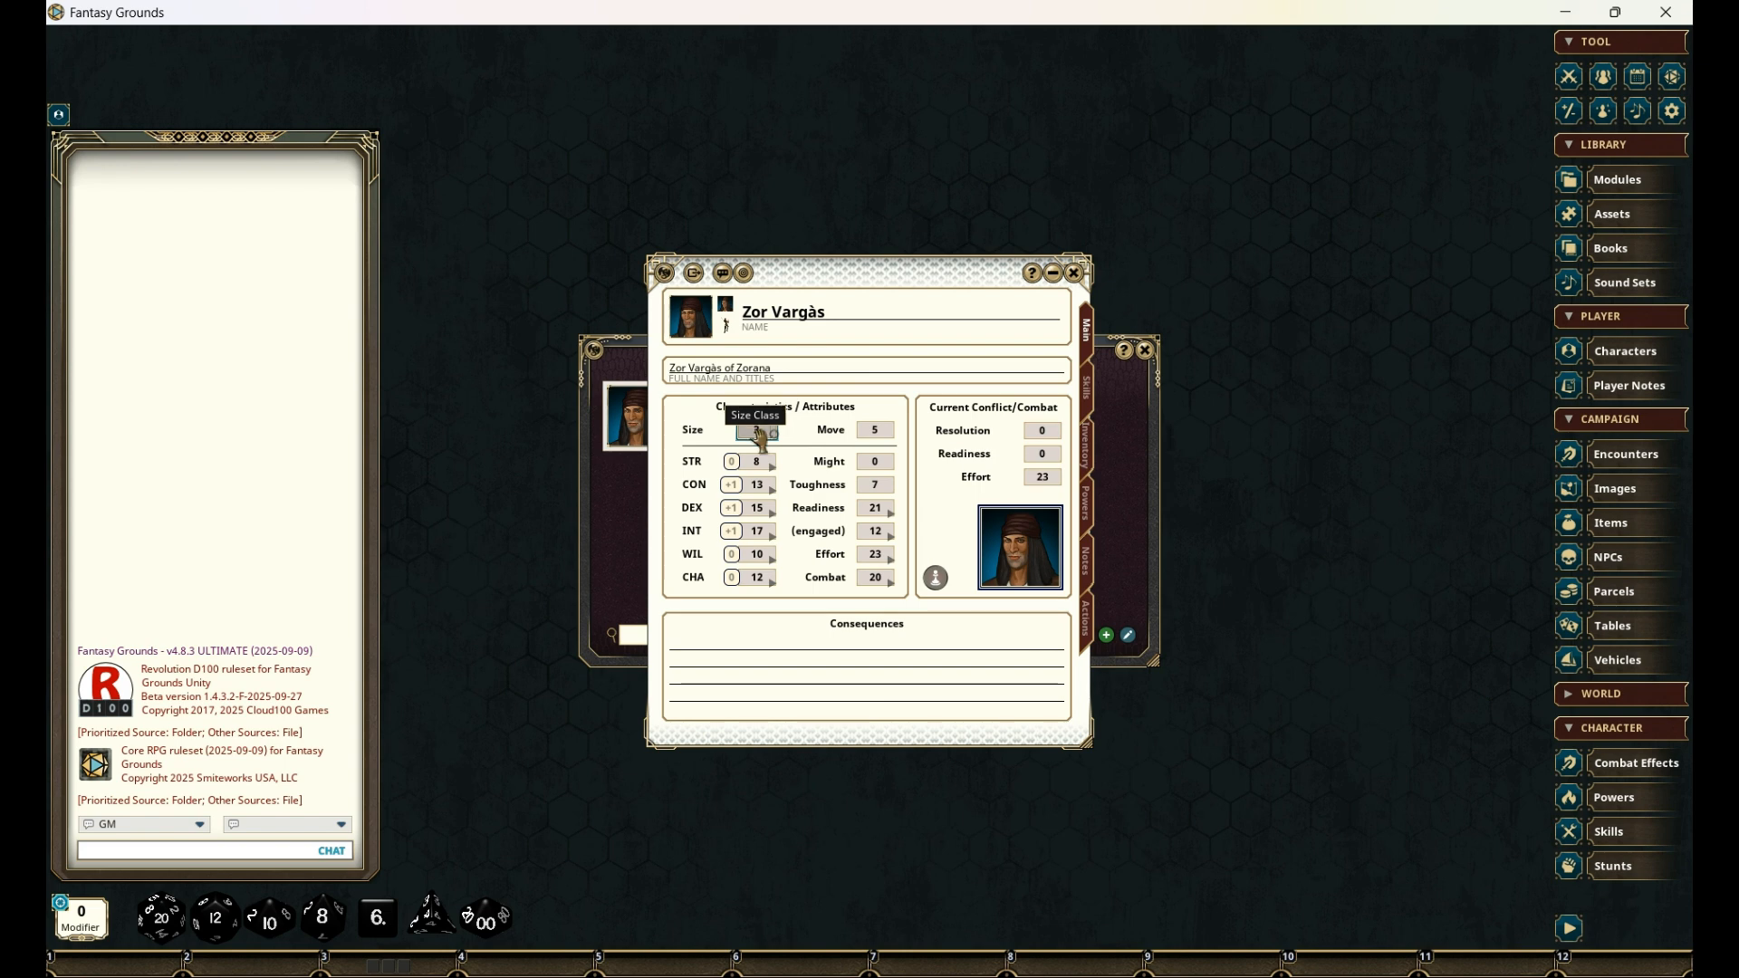
left_click(877, 462)
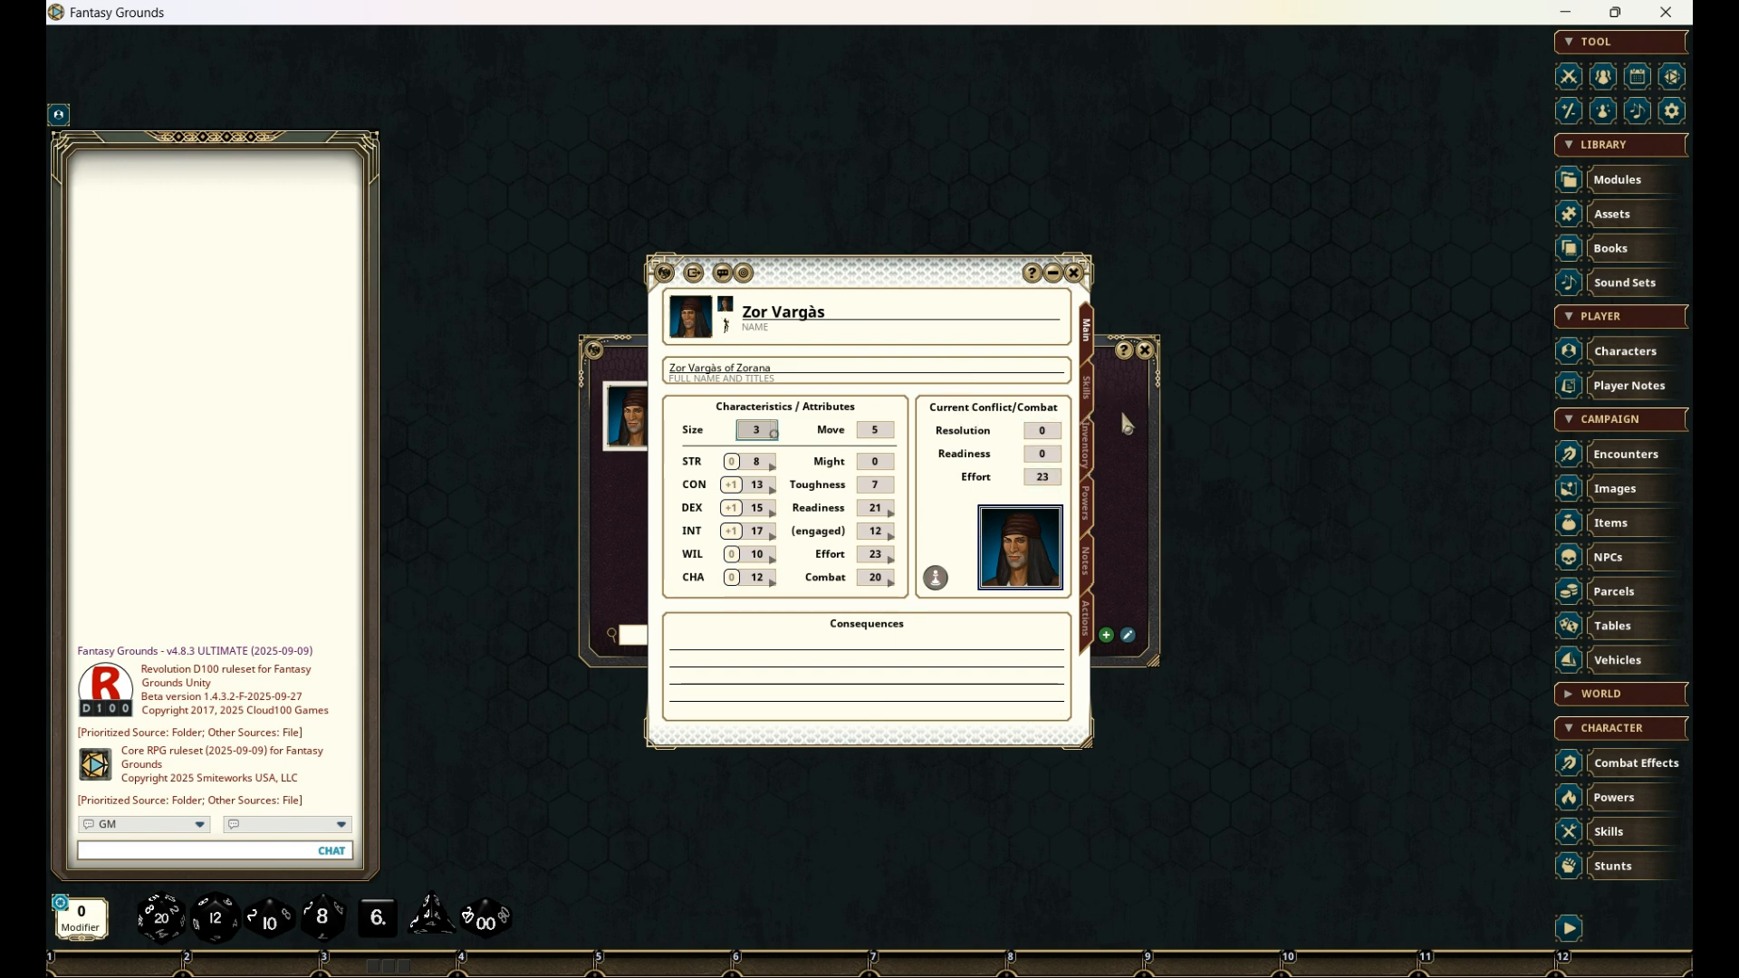
- Add the base skills Agility, Close Combat, Communication and Concentration to the character's skills, closing the character selection window
left_click(1088, 387)
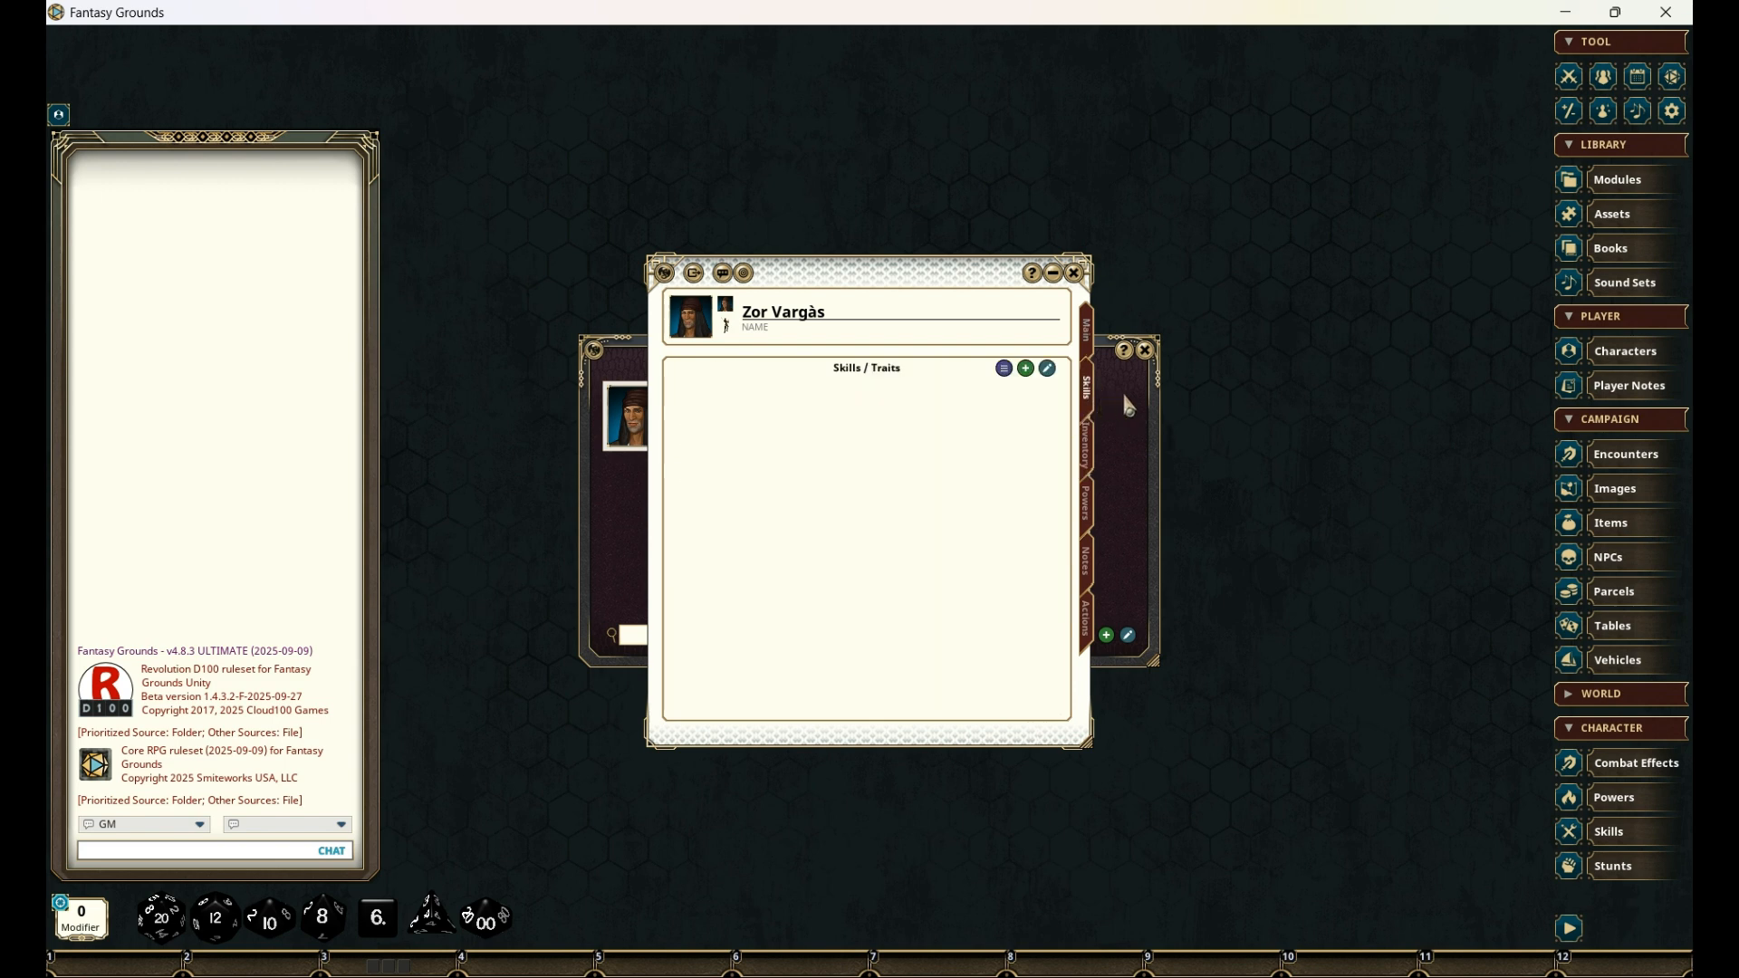
left_click(1145, 350)
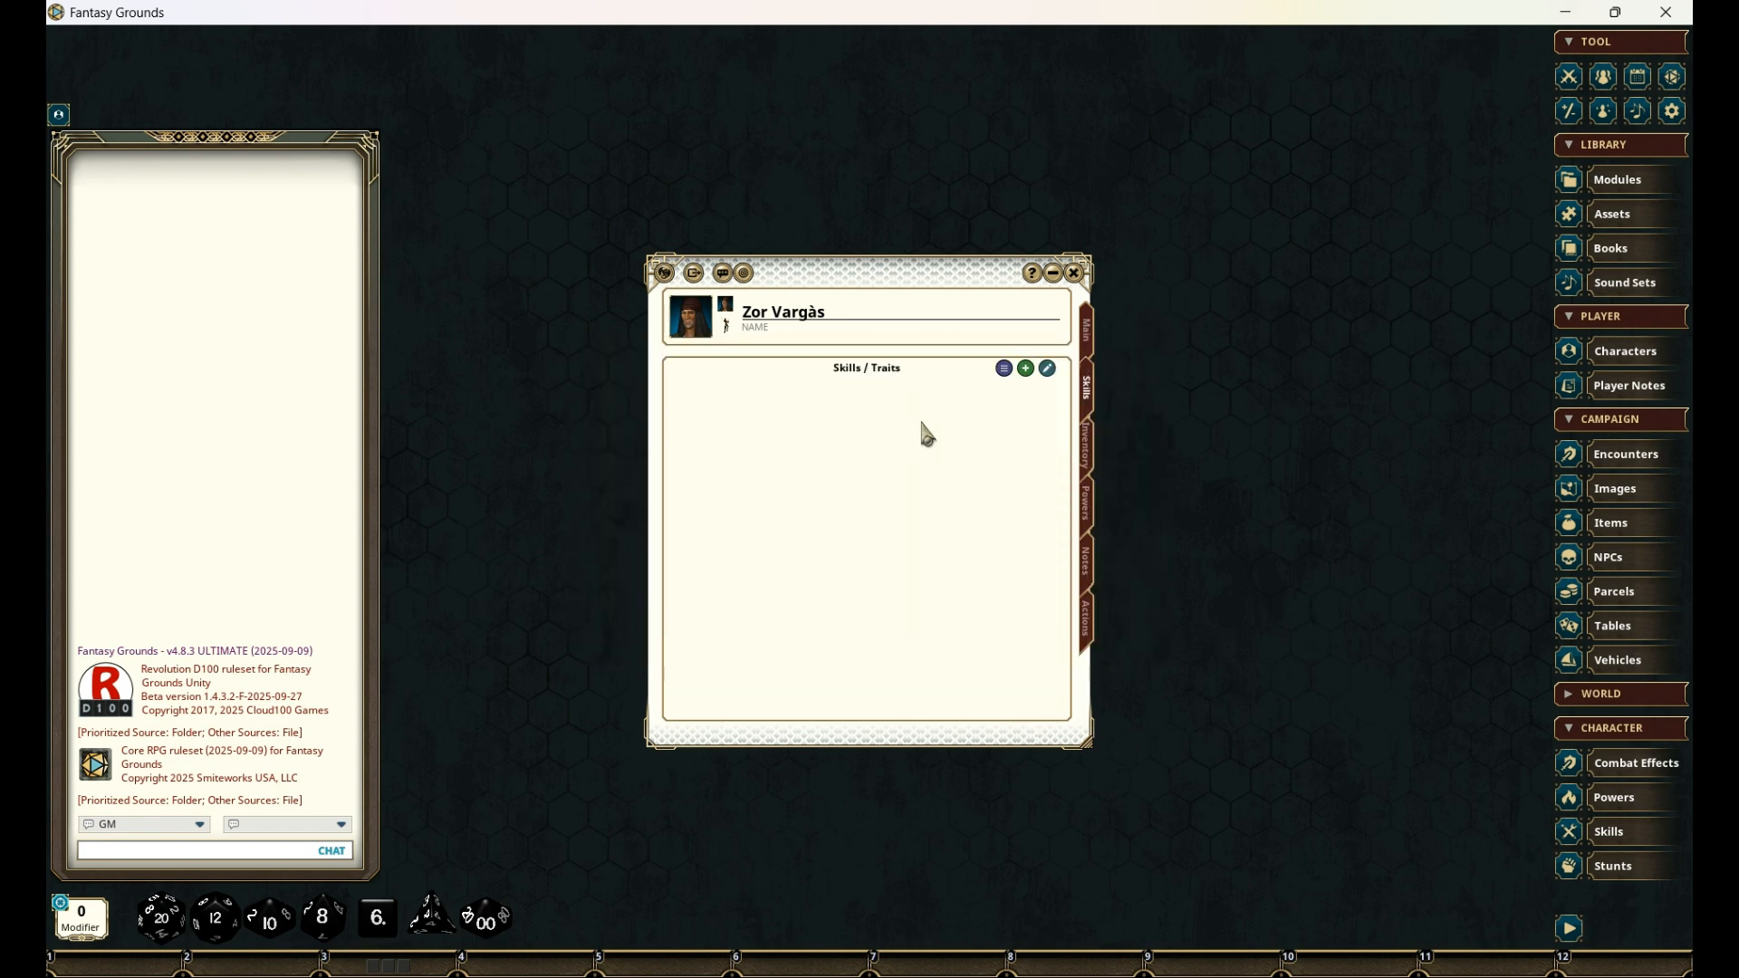
left_click(1006, 375)
left_click_drag(845, 321, 1295, 276)
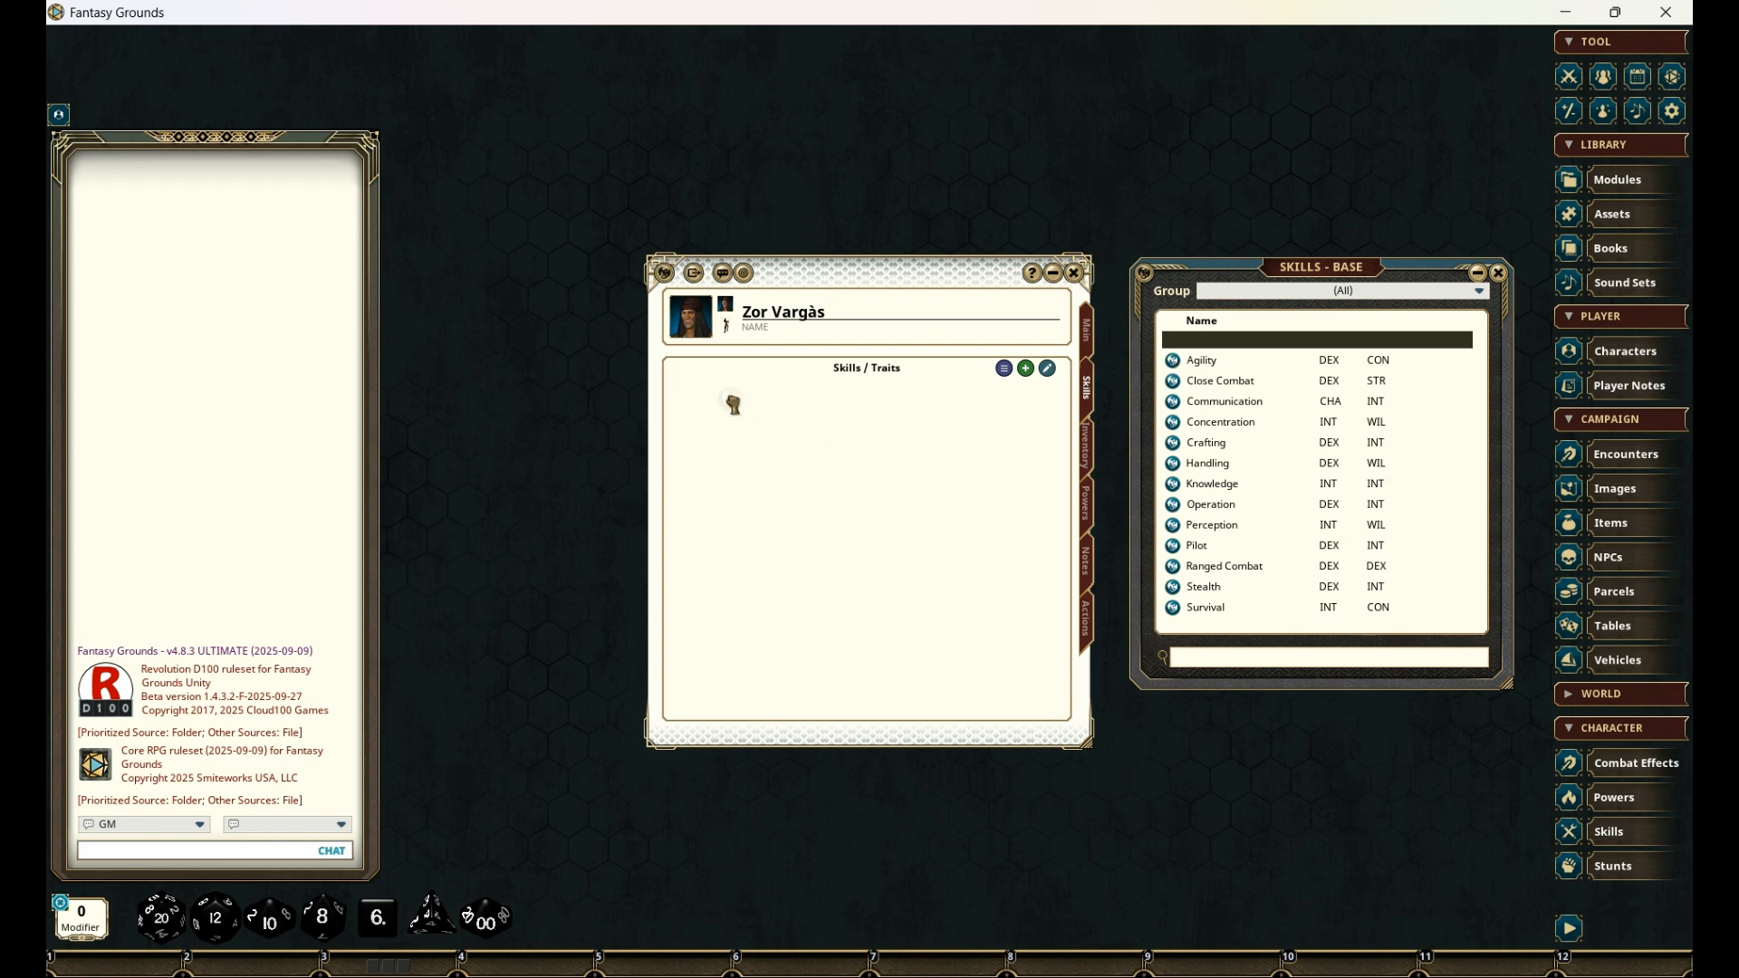
left_click_drag(734, 403, 735, 404)
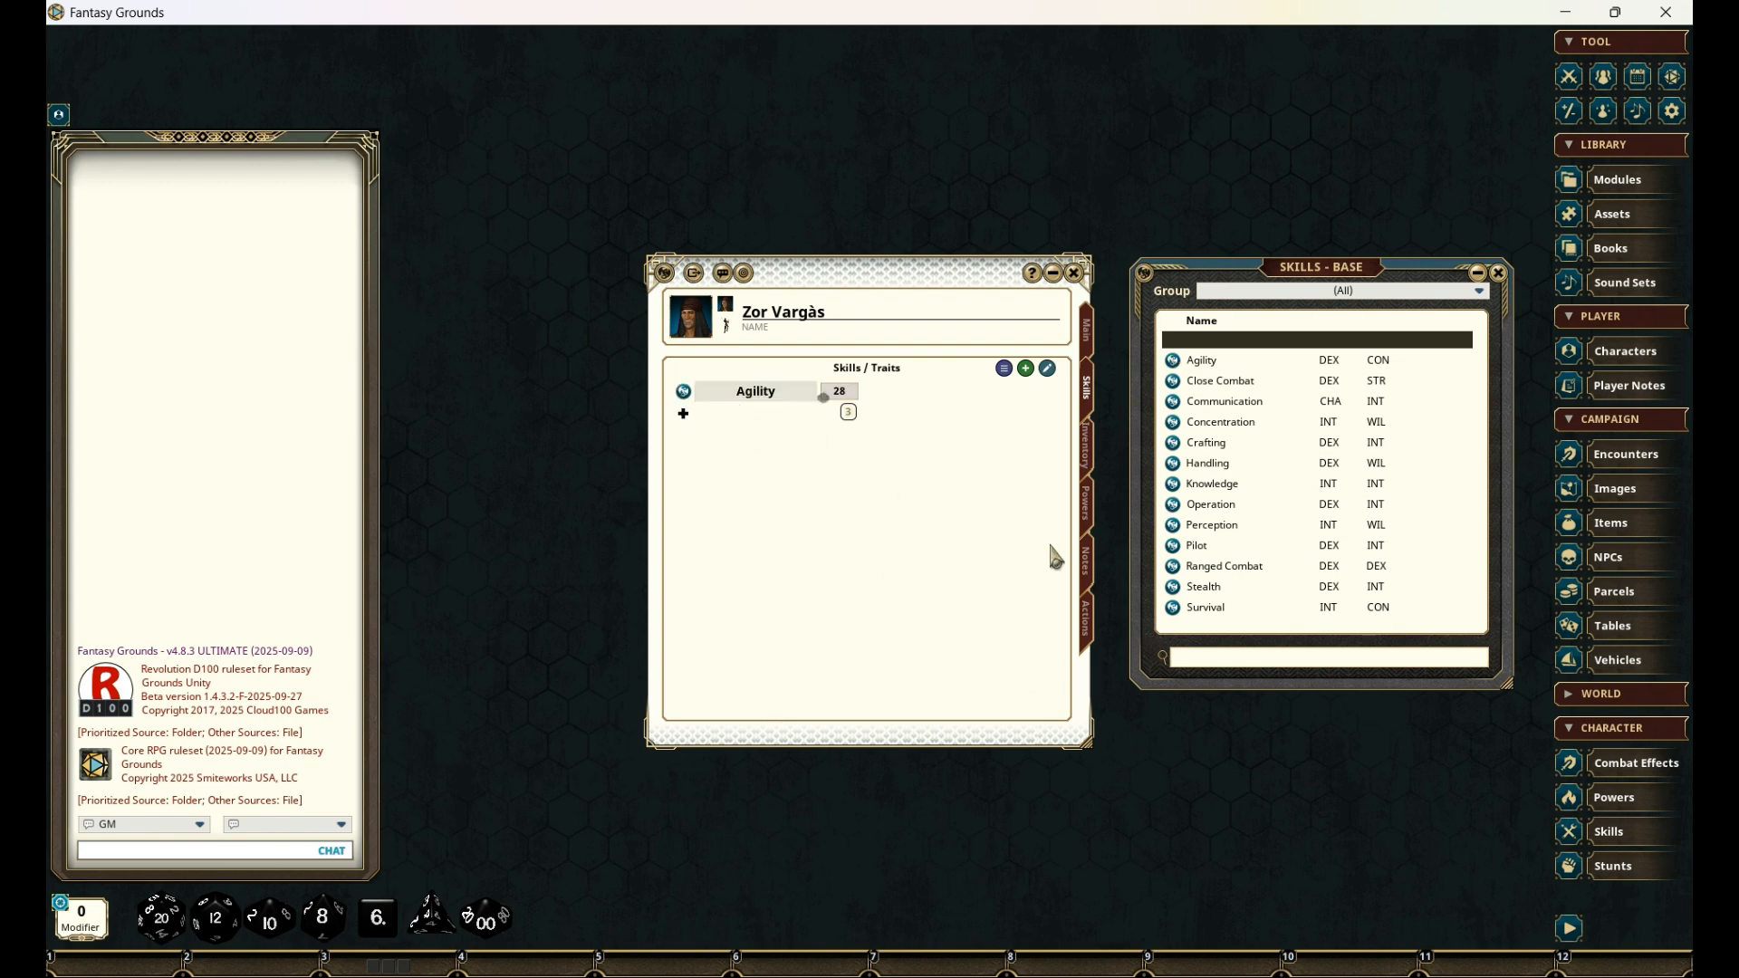
left_click_drag(1175, 385, 689, 453)
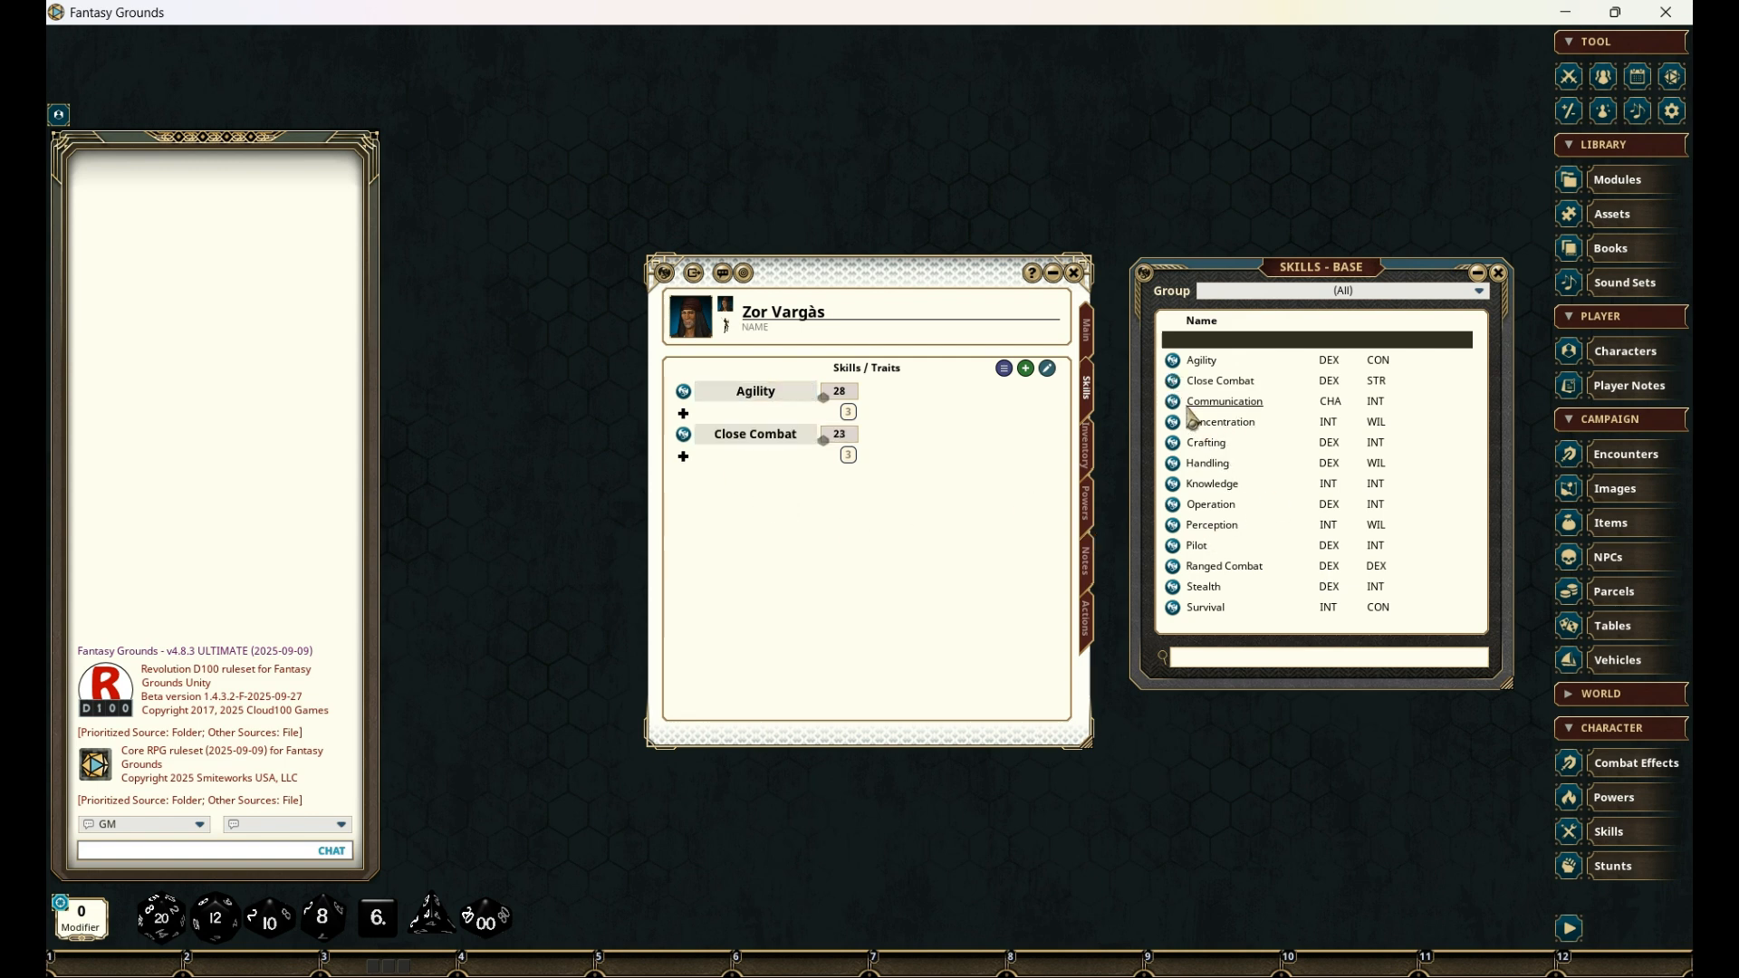
left_click_drag(1175, 409, 702, 522)
left_click_drag(1173, 443, 702, 554)
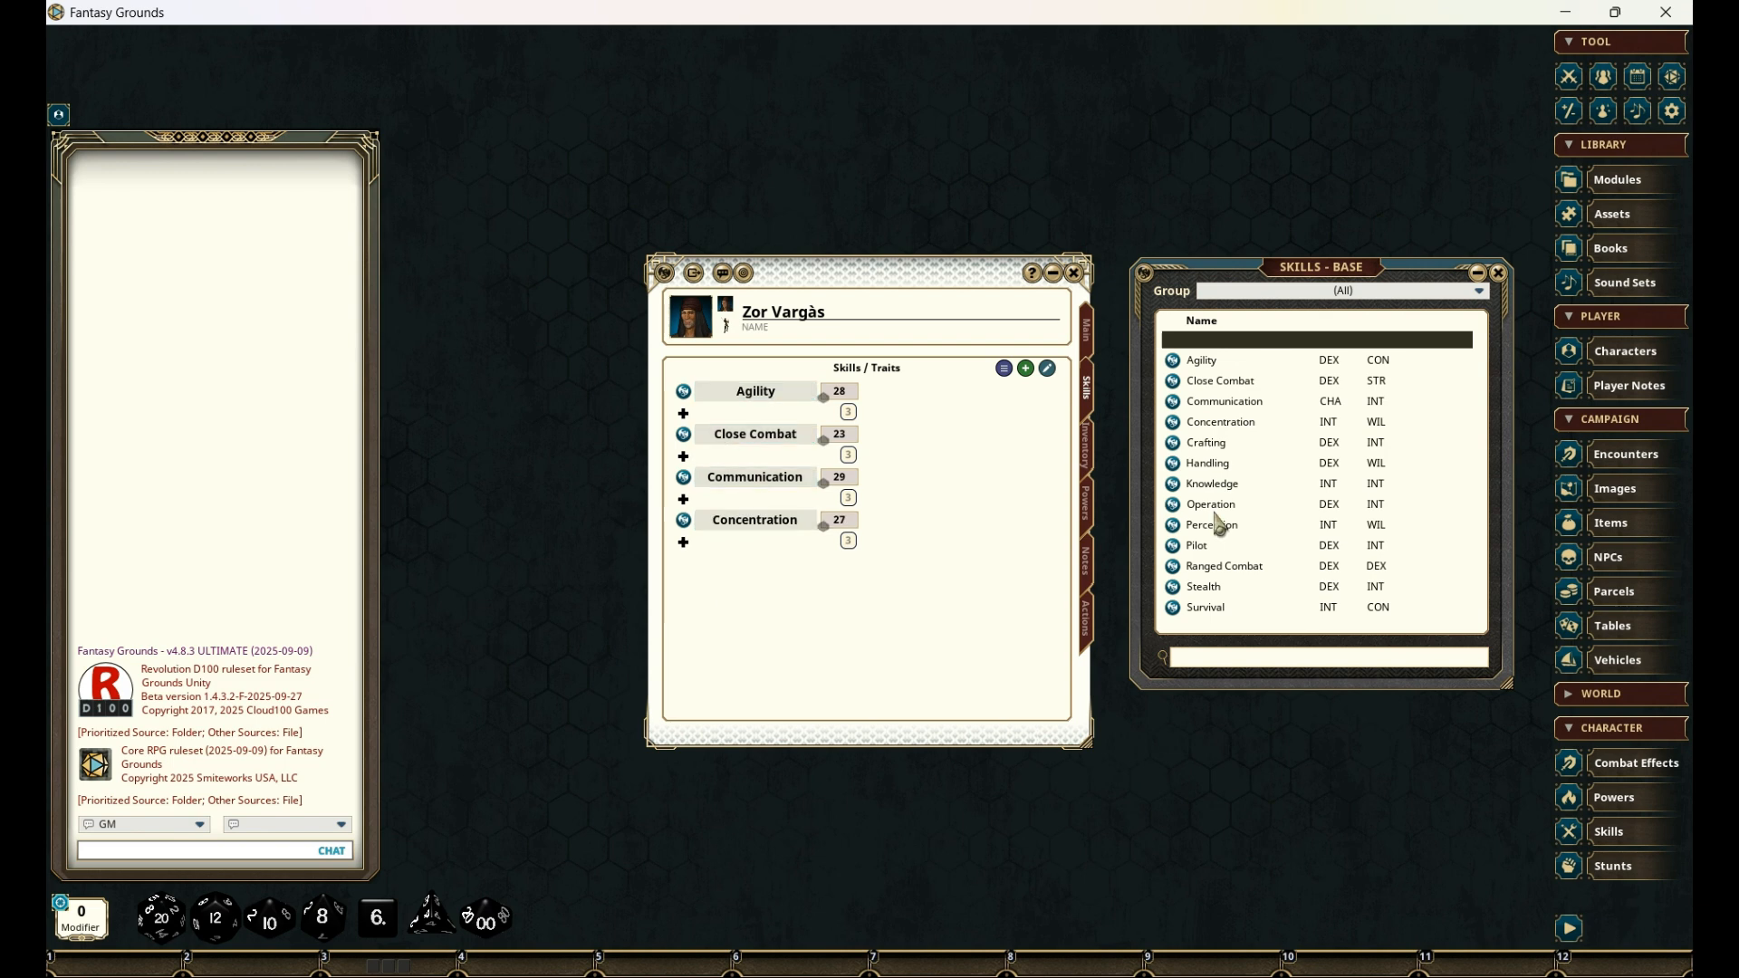
- Add the base skills Knowledge, Operation, Perception, Pilot, Ranged Combat and Survival to the character's skills
left_click_drag(1172, 487, 811, 602)
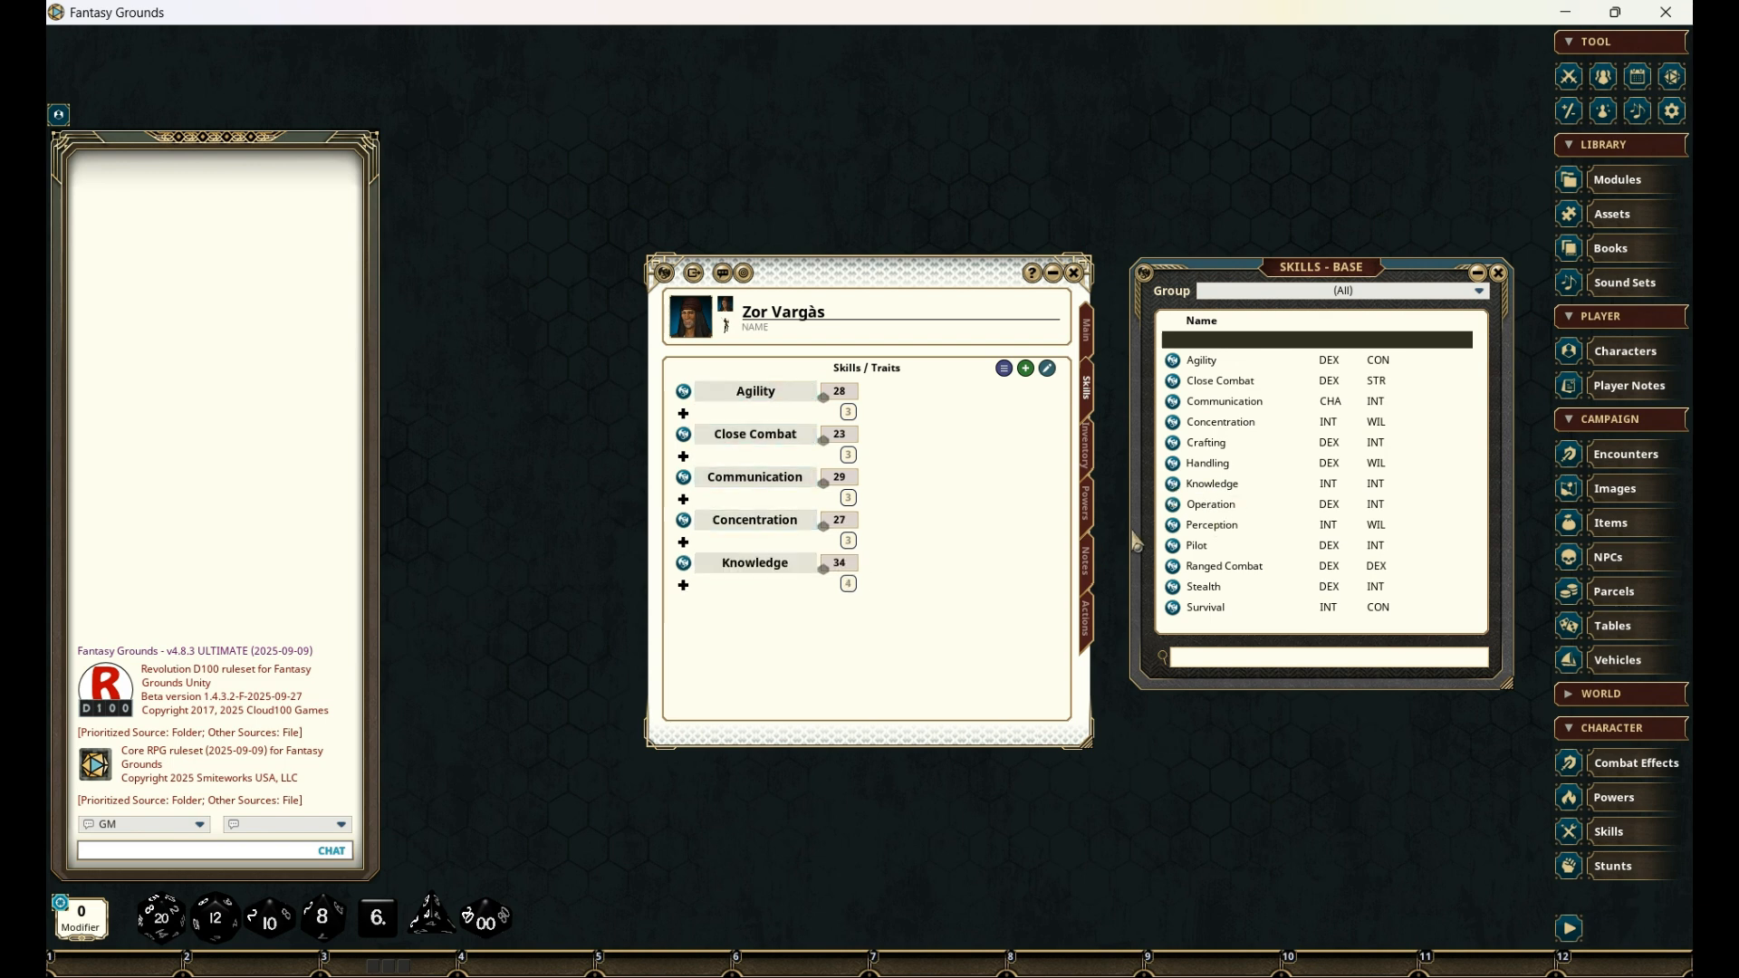
left_click_drag(1176, 504, 817, 638)
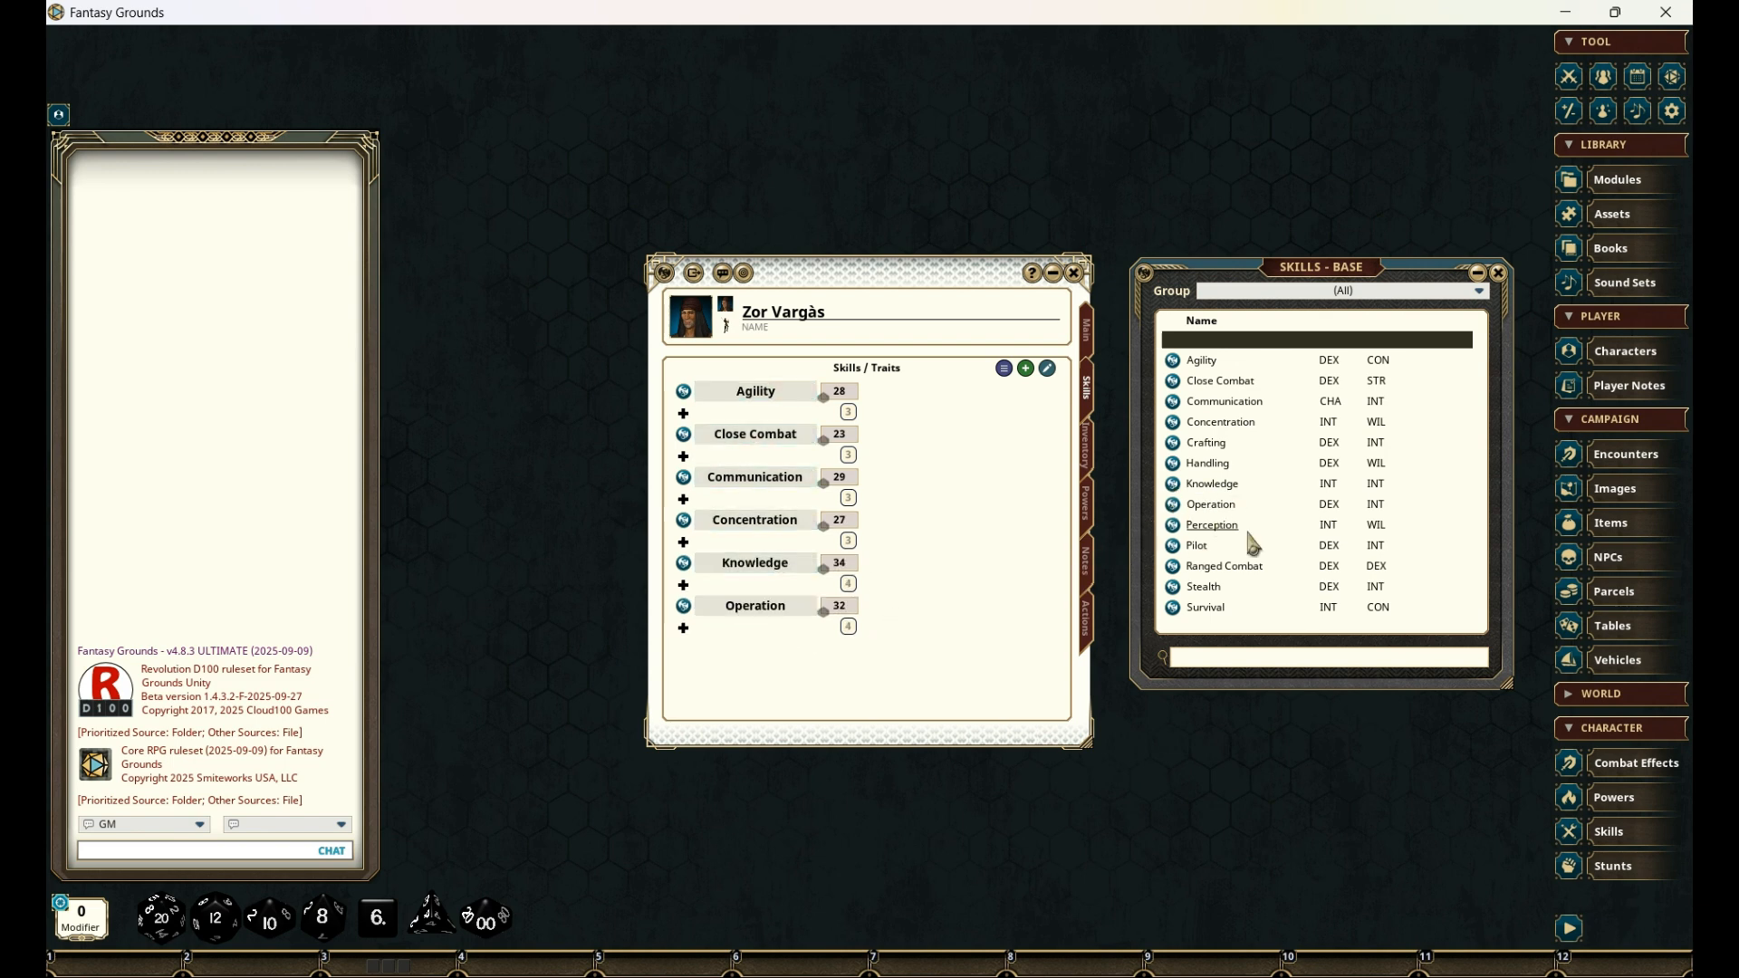
left_click_drag(1175, 526, 873, 658)
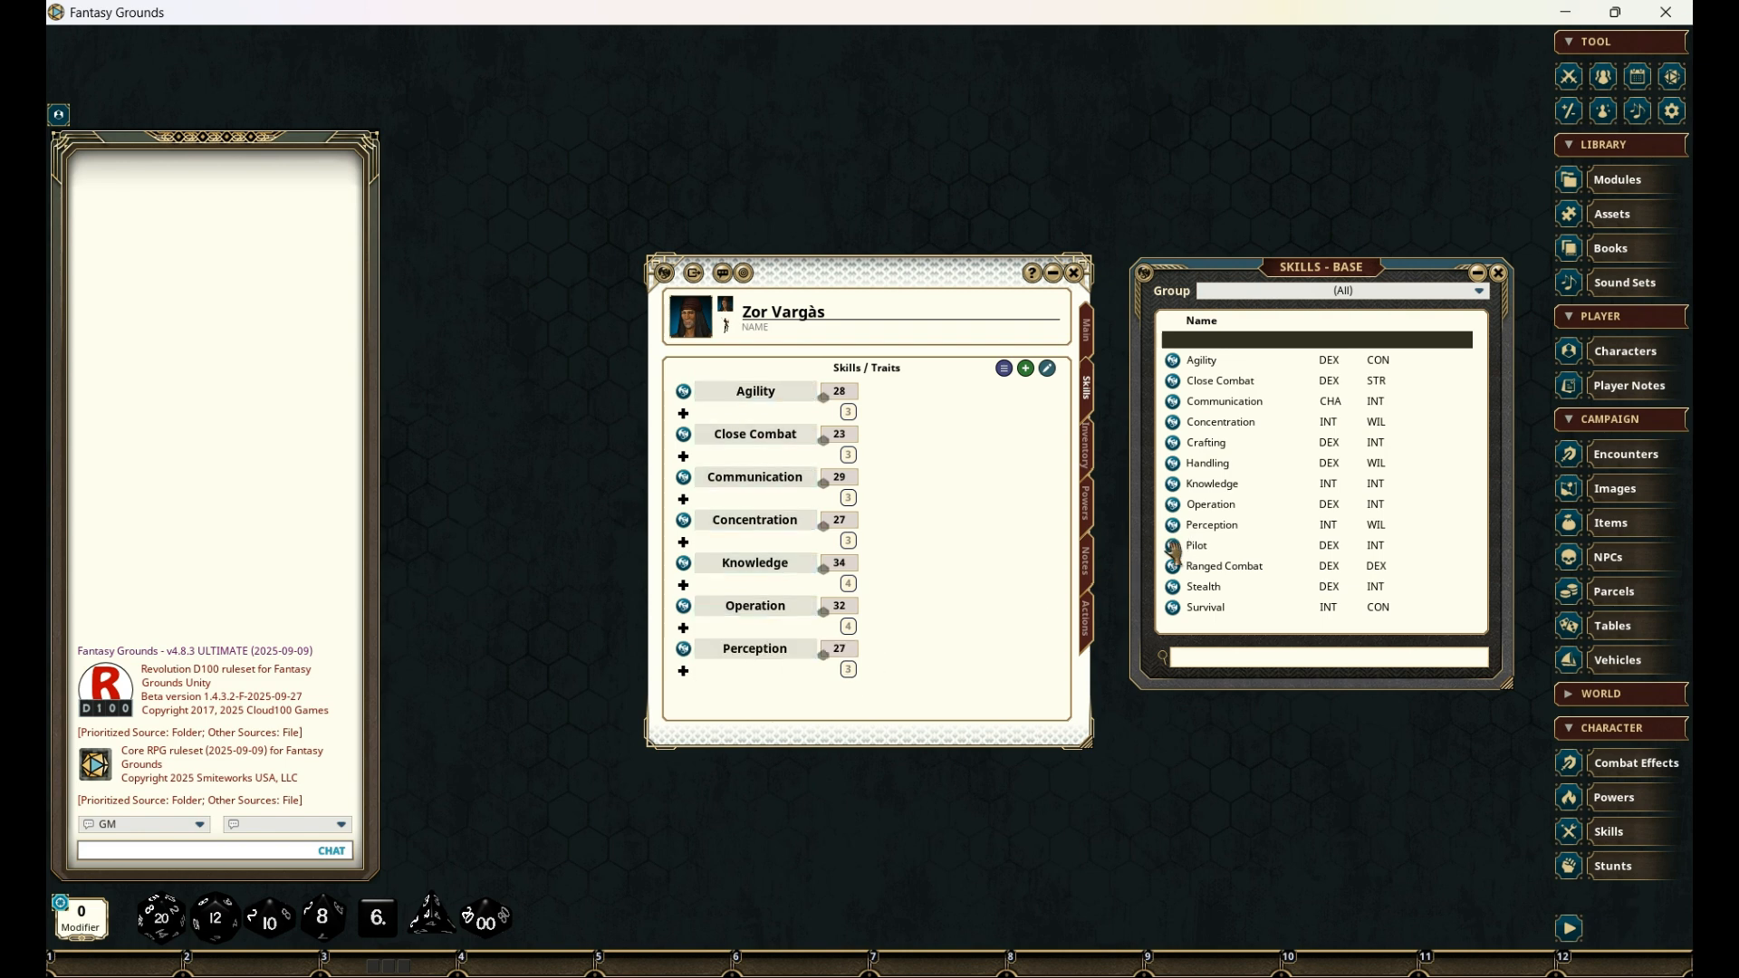
left_click_drag(1177, 545, 946, 412)
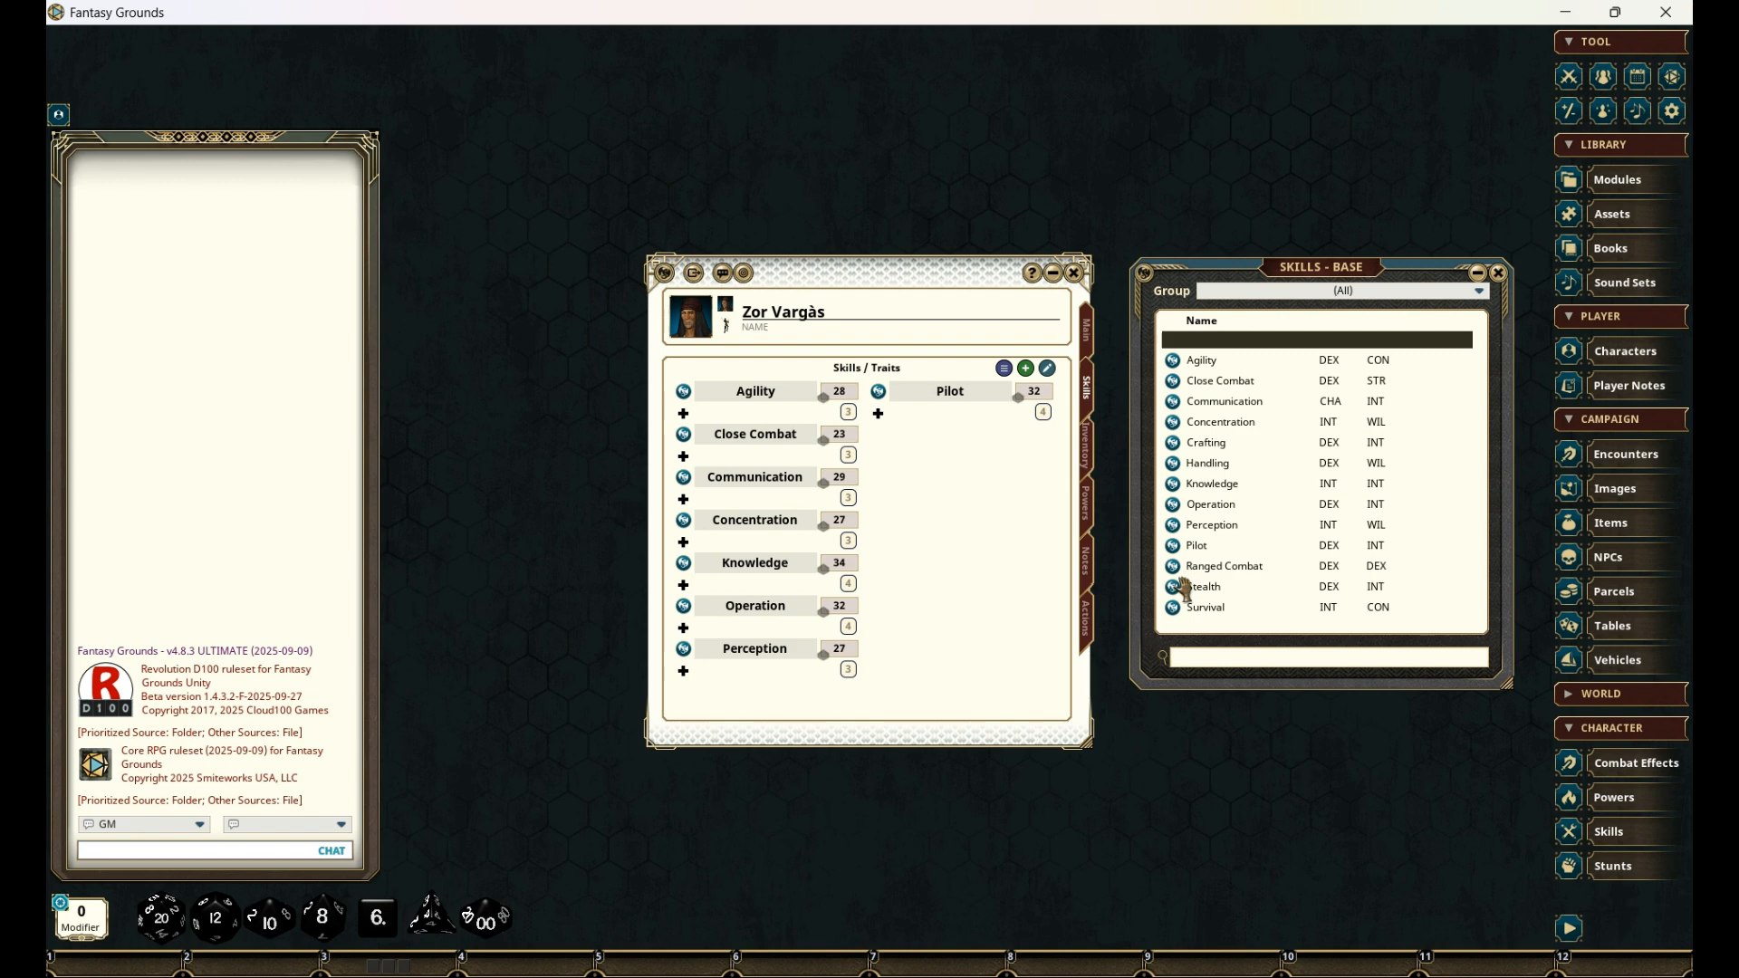
left_click_drag(1174, 574, 930, 471)
left_click_drag(1176, 609, 918, 510)
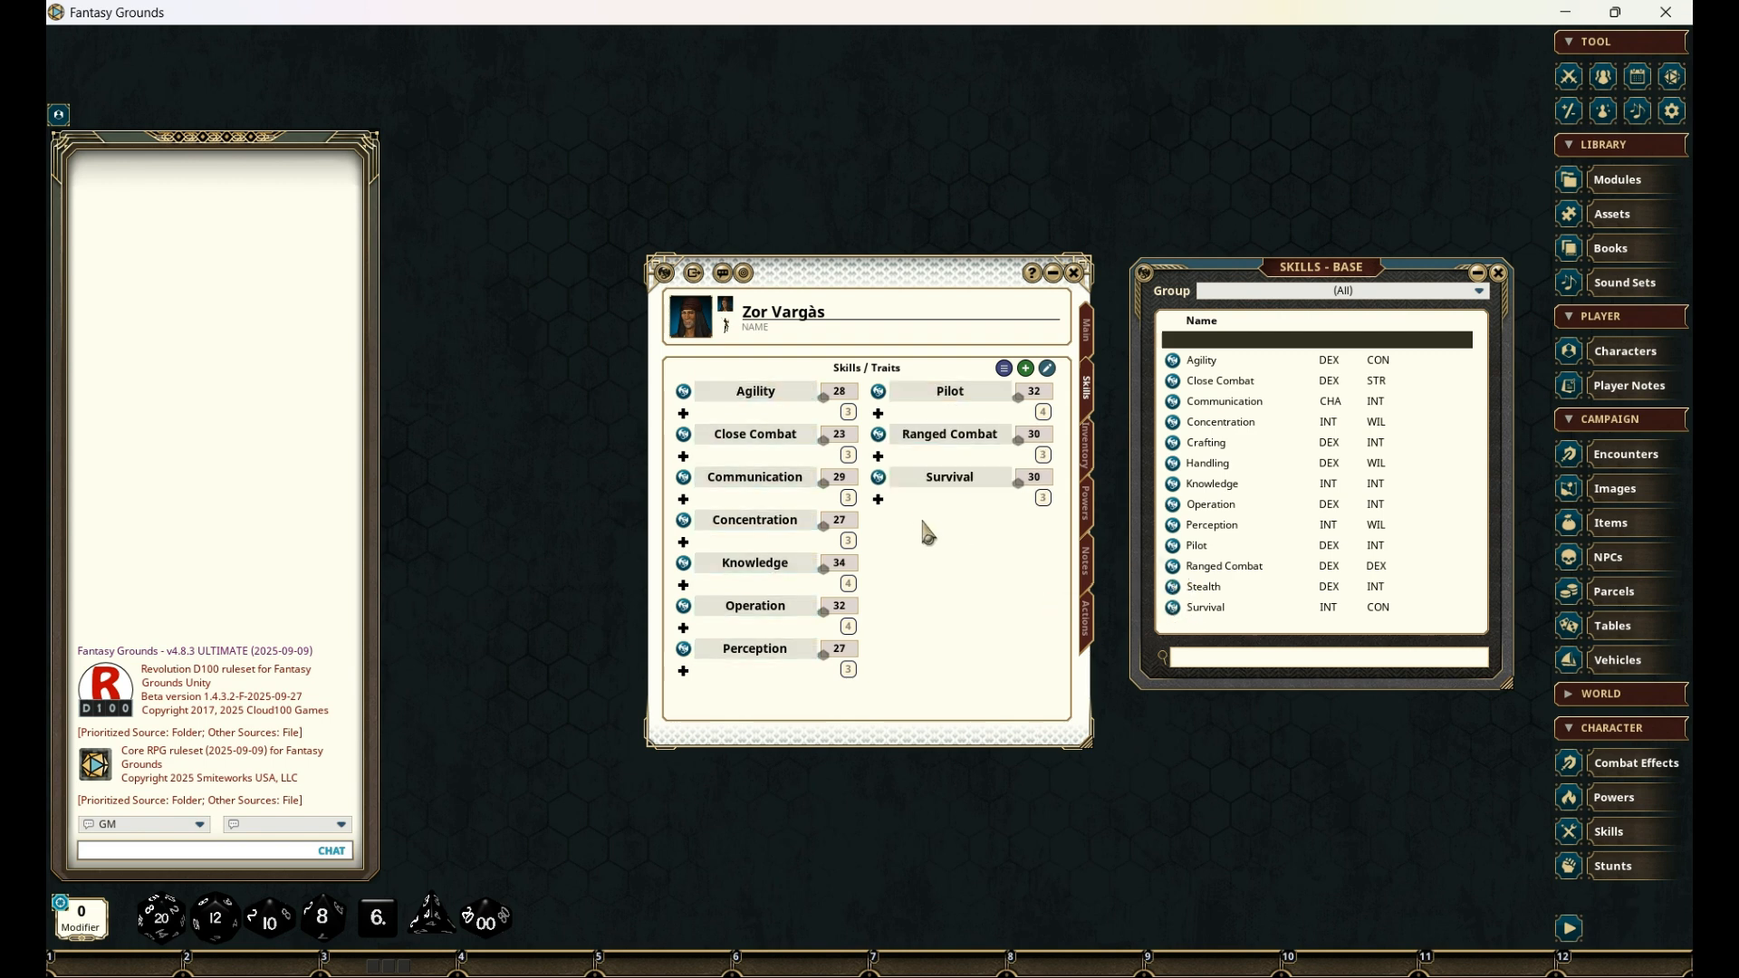
- Set the raw scores of Agility to 31, Operation to 52 and Pilot to 49, and close the base skills list
left_click(683, 396)
left_click_drag(845, 377, 997, 407)
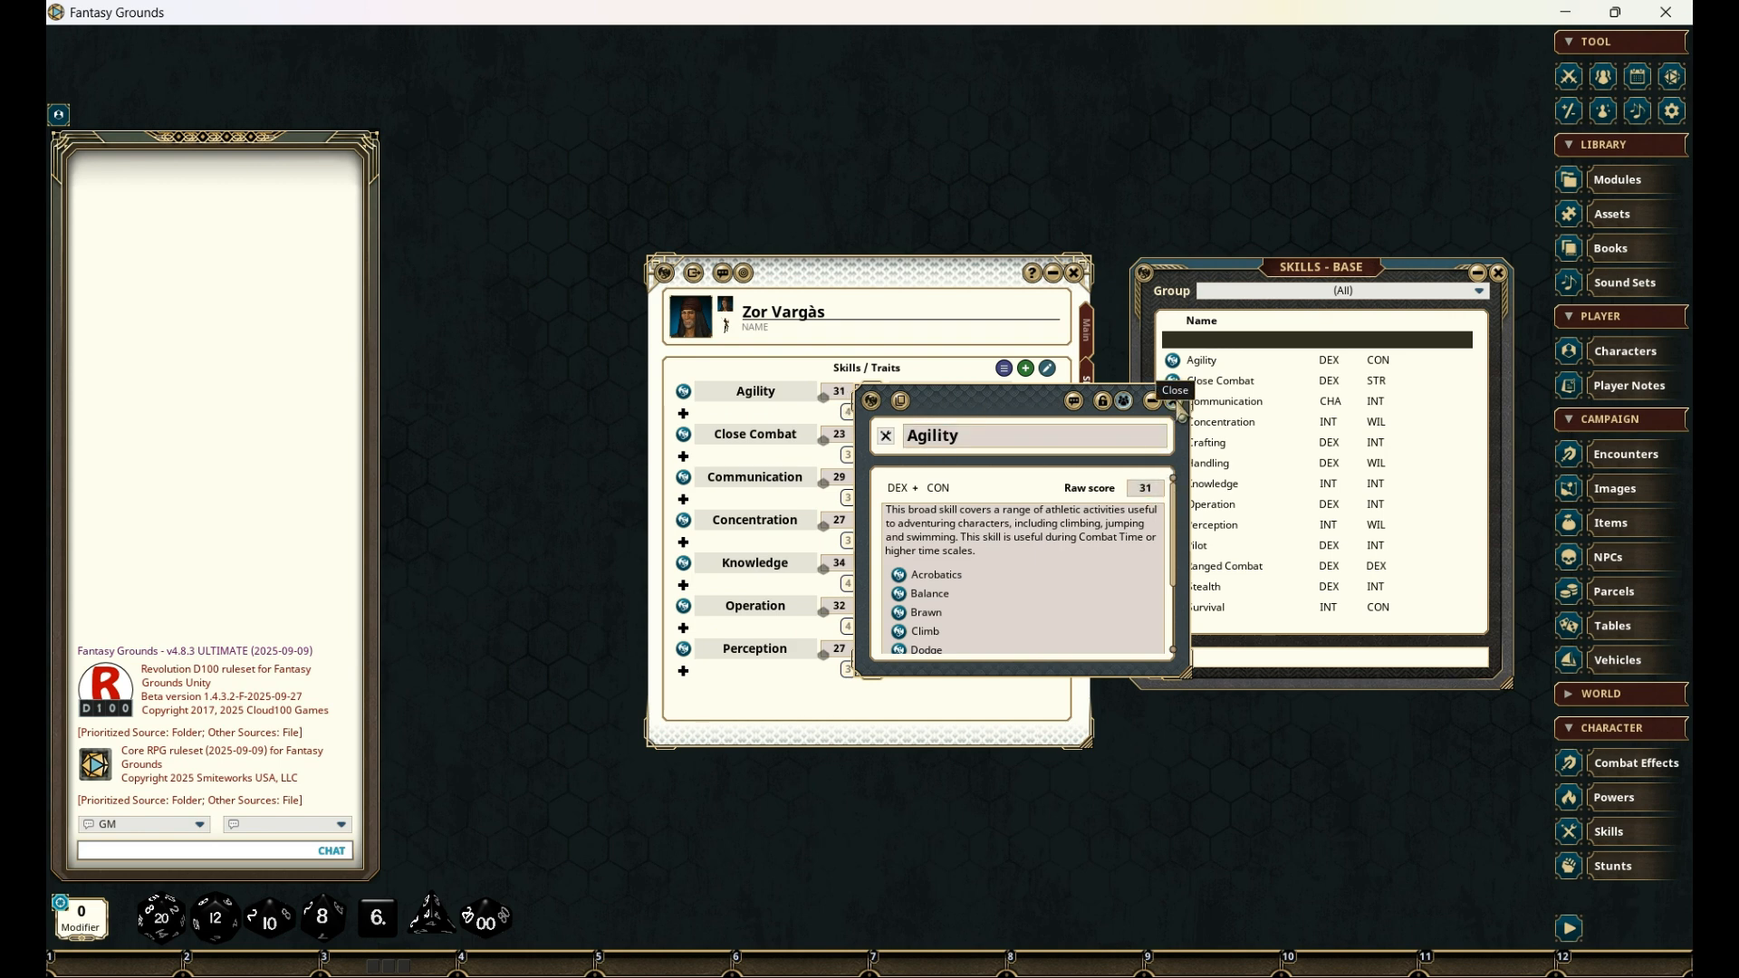
left_click(1174, 400)
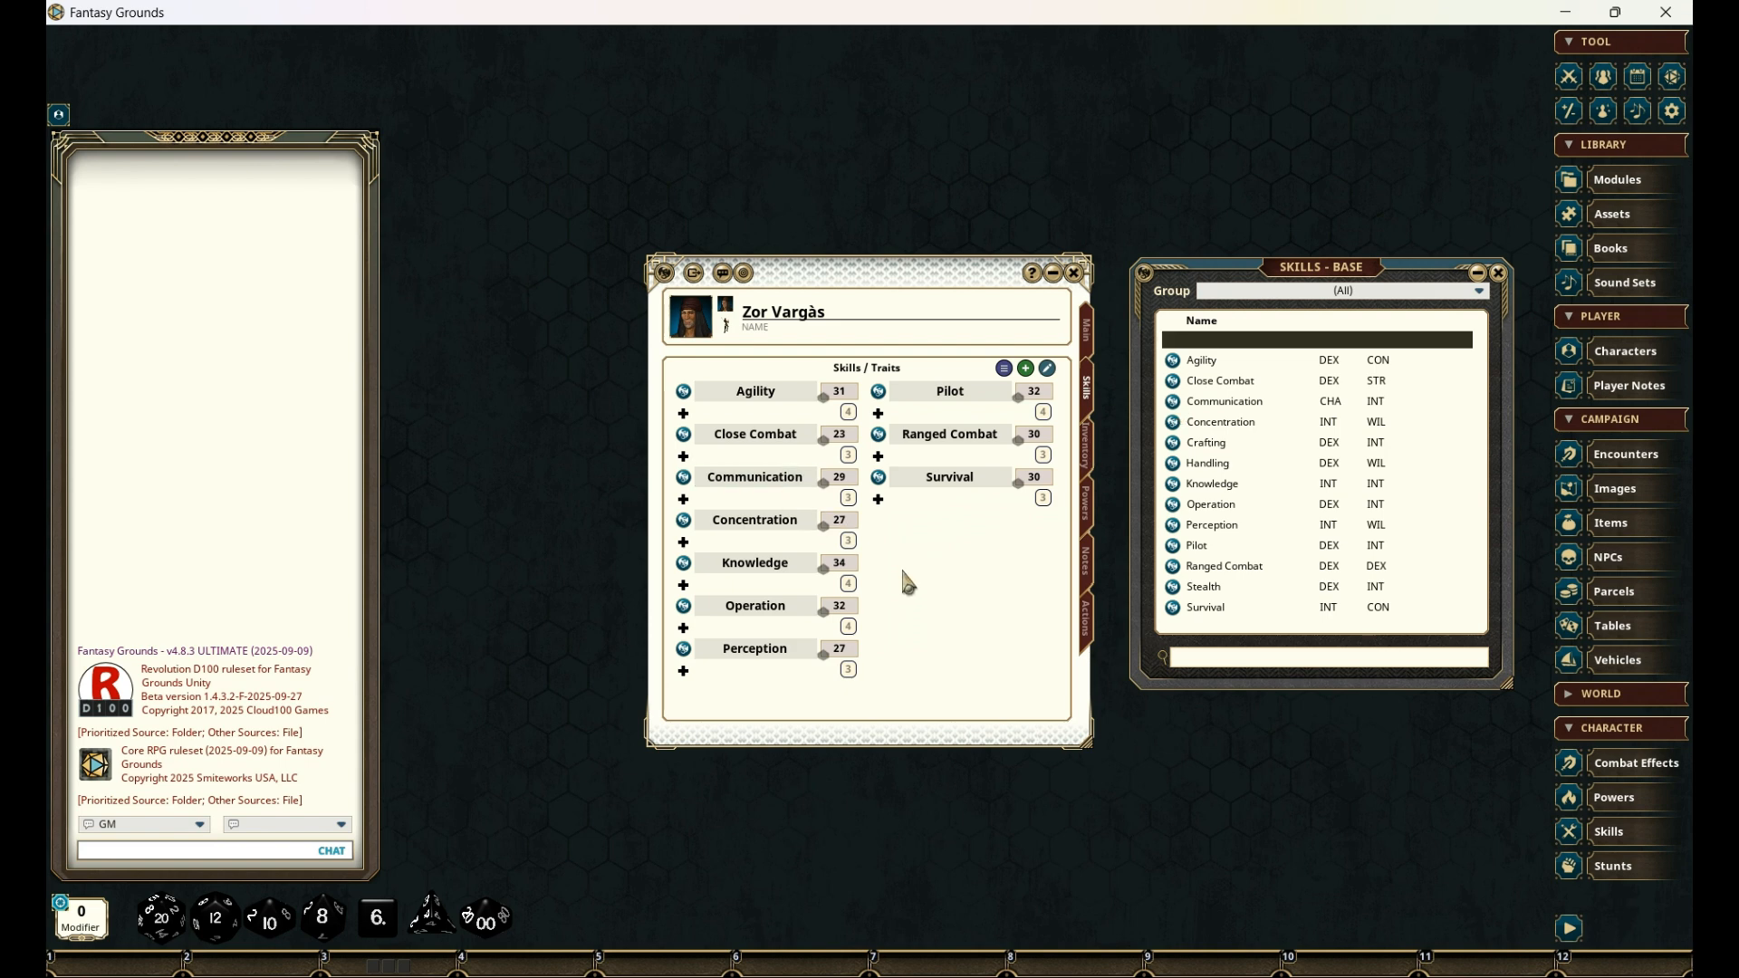
left_click(685, 606)
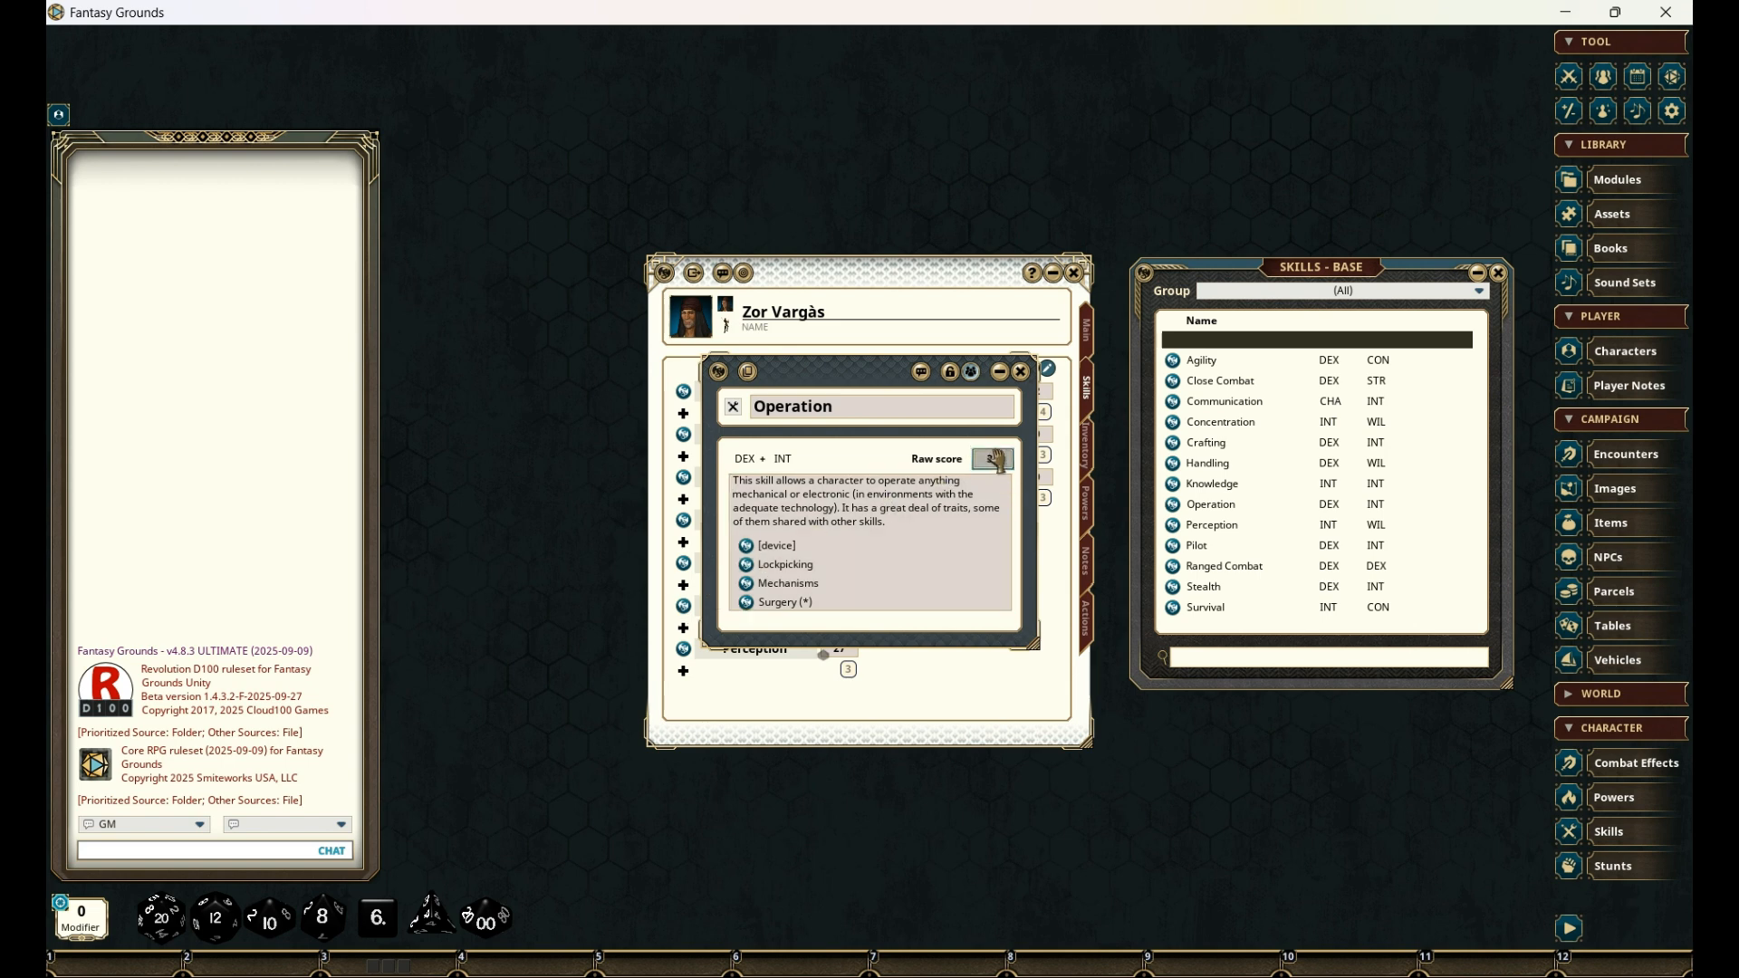
left_click(1021, 372)
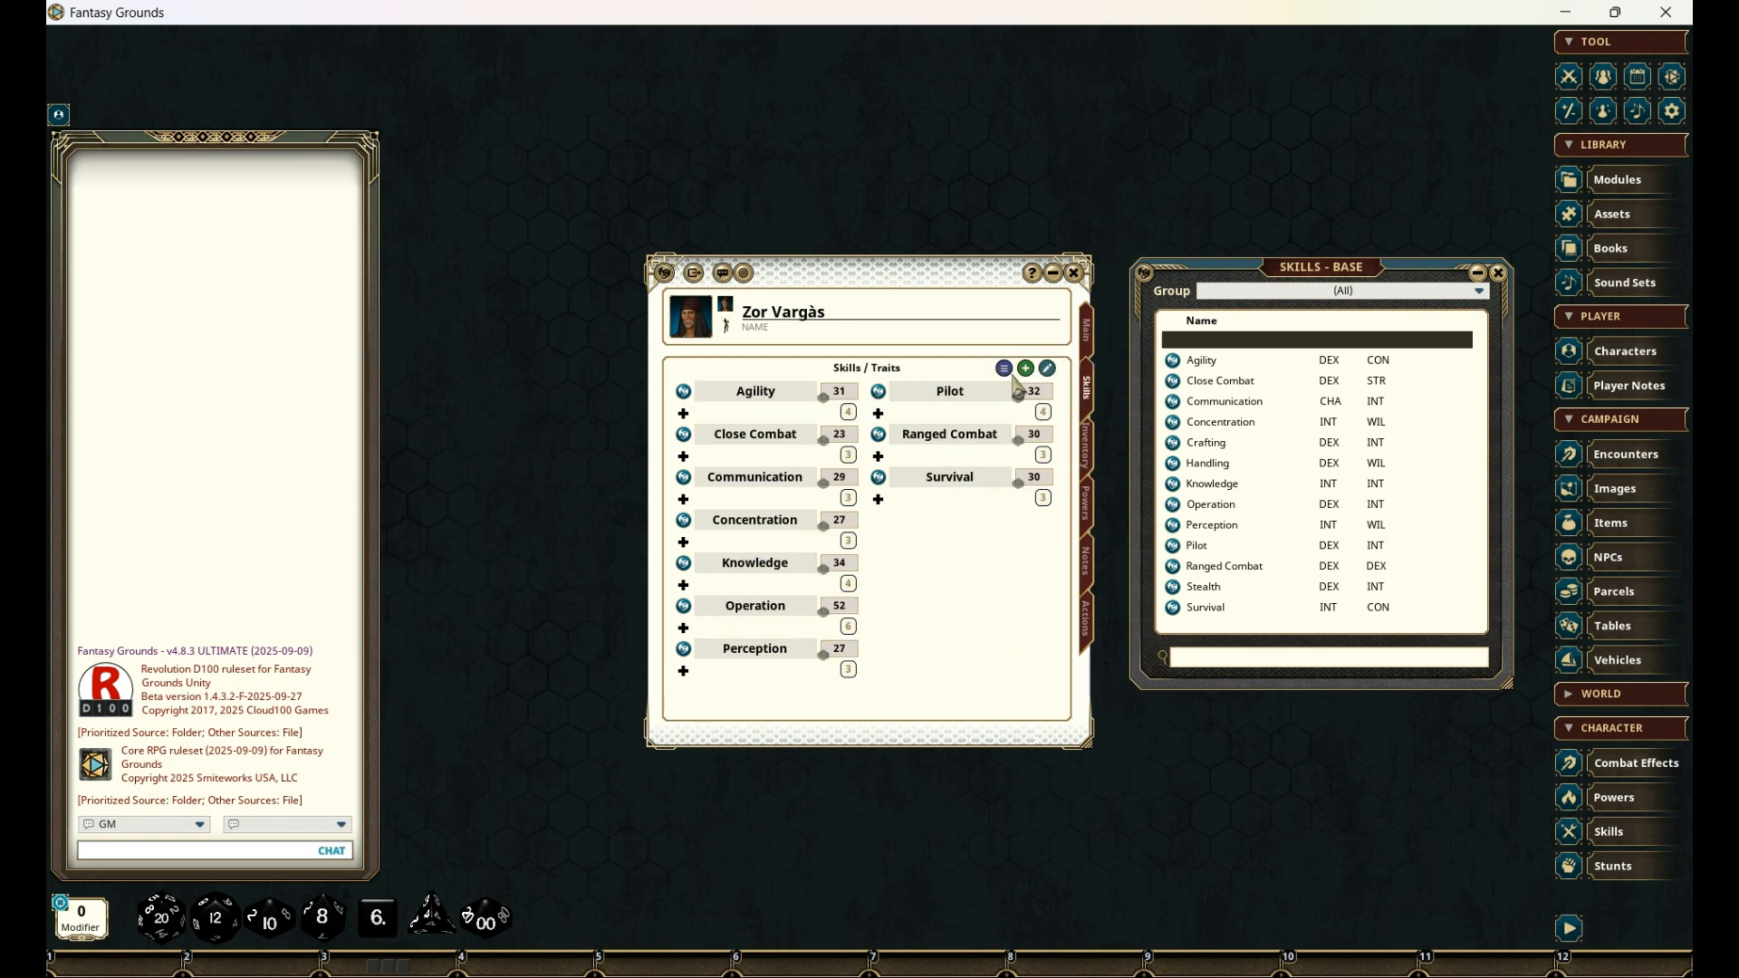
left_click(881, 395)
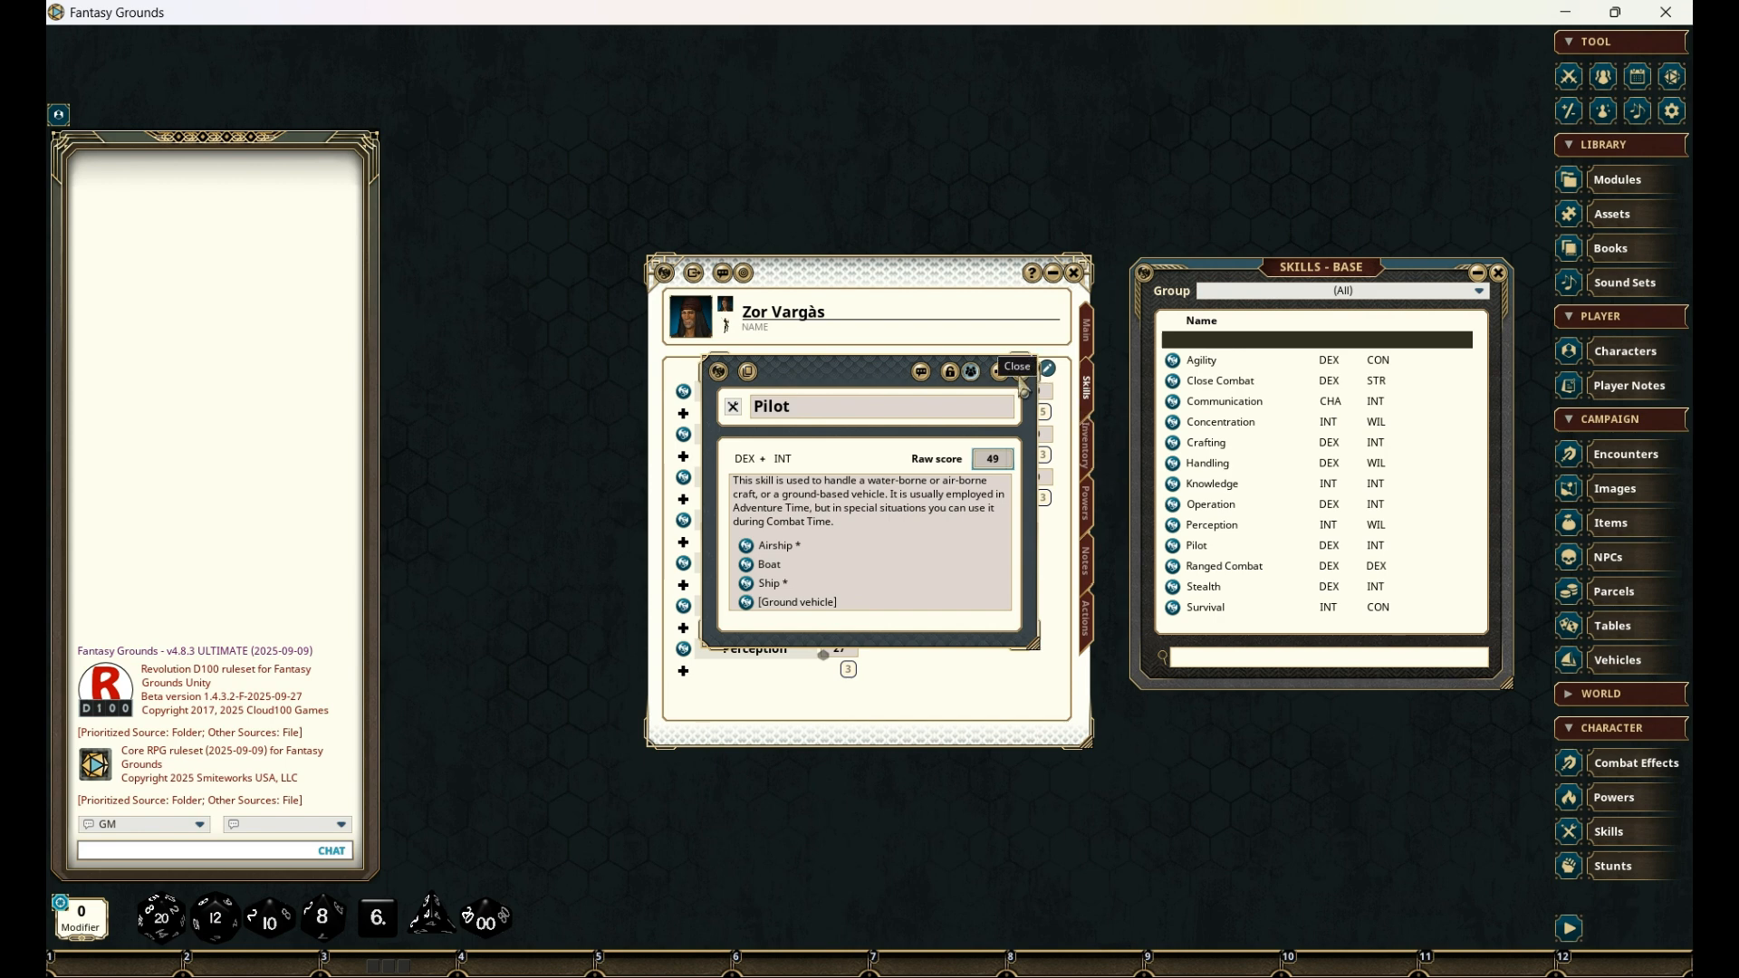
left_click(1021, 373)
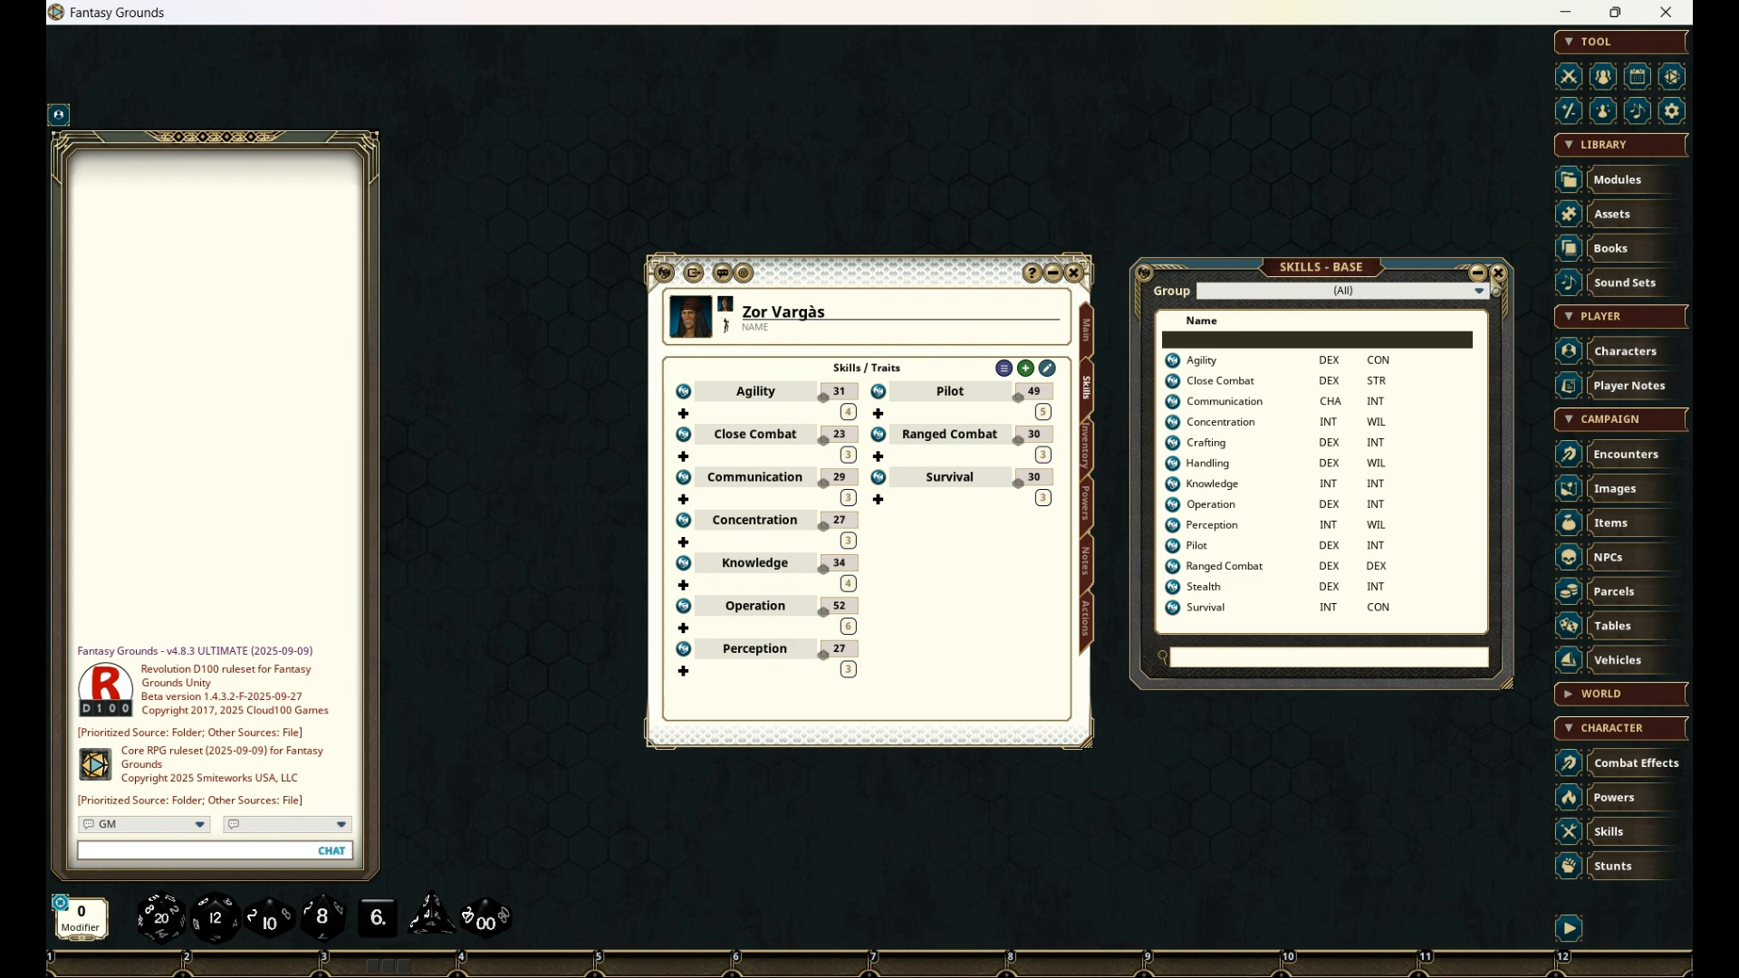
left_click(1499, 272)
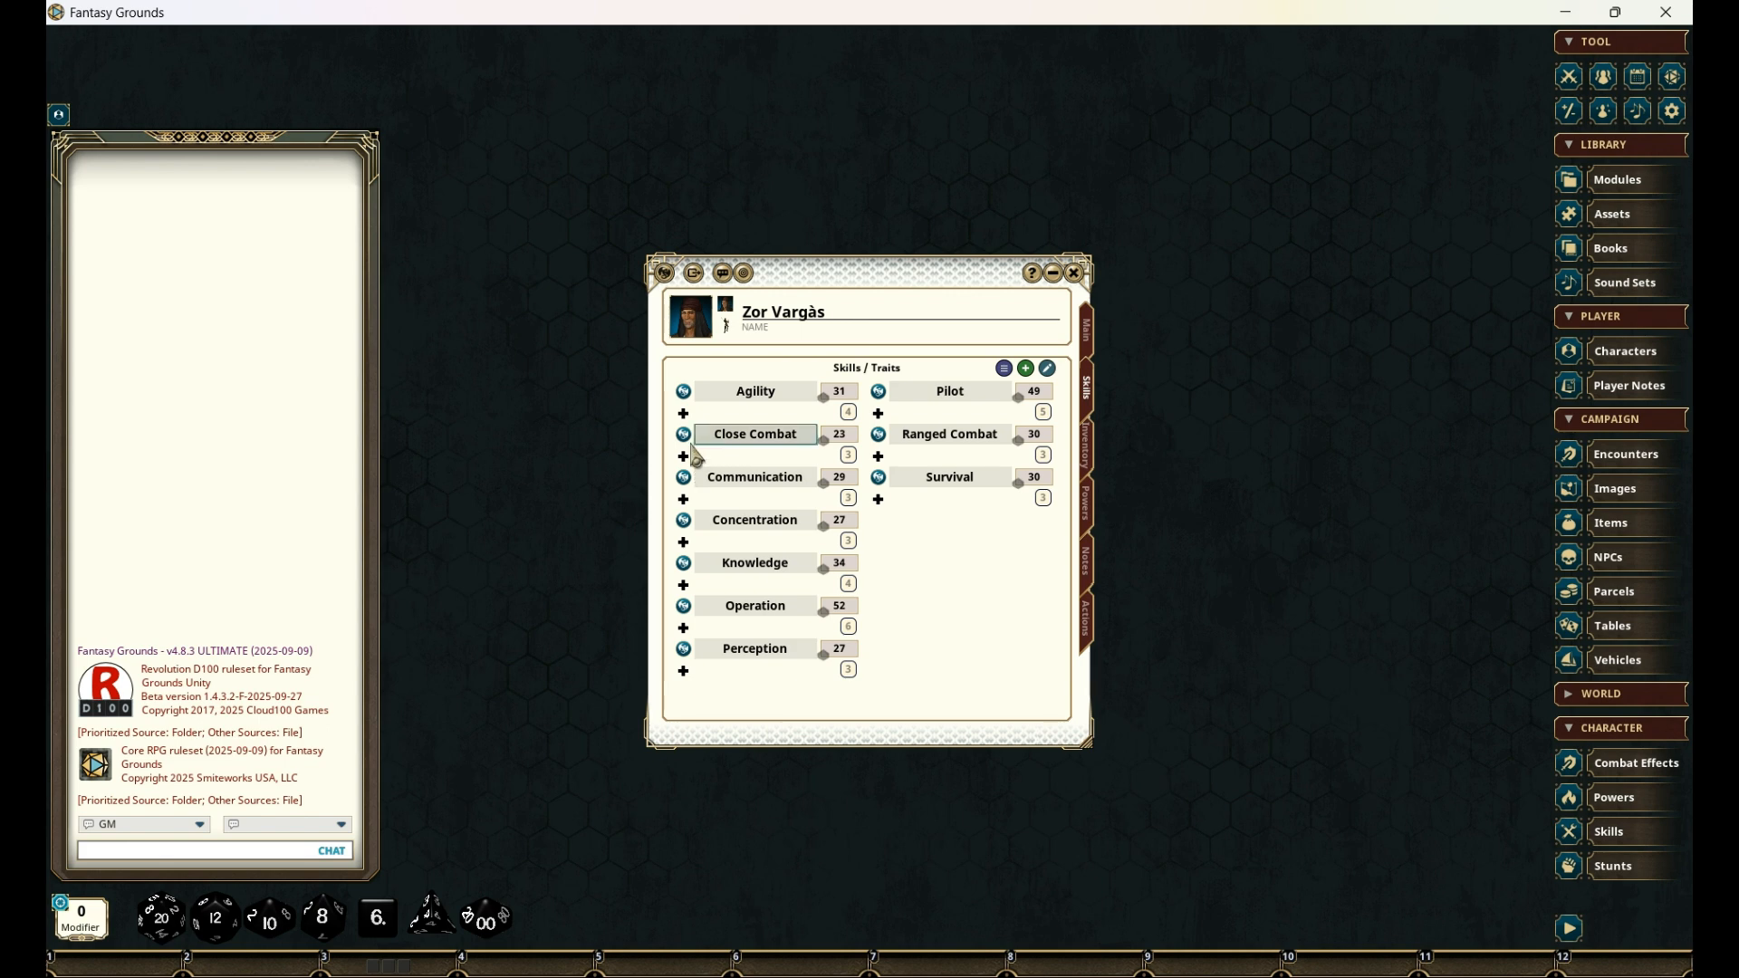
- Add the traits Balance, Climb and Take Cover to the Agility skill and close its record
left_click(684, 391)
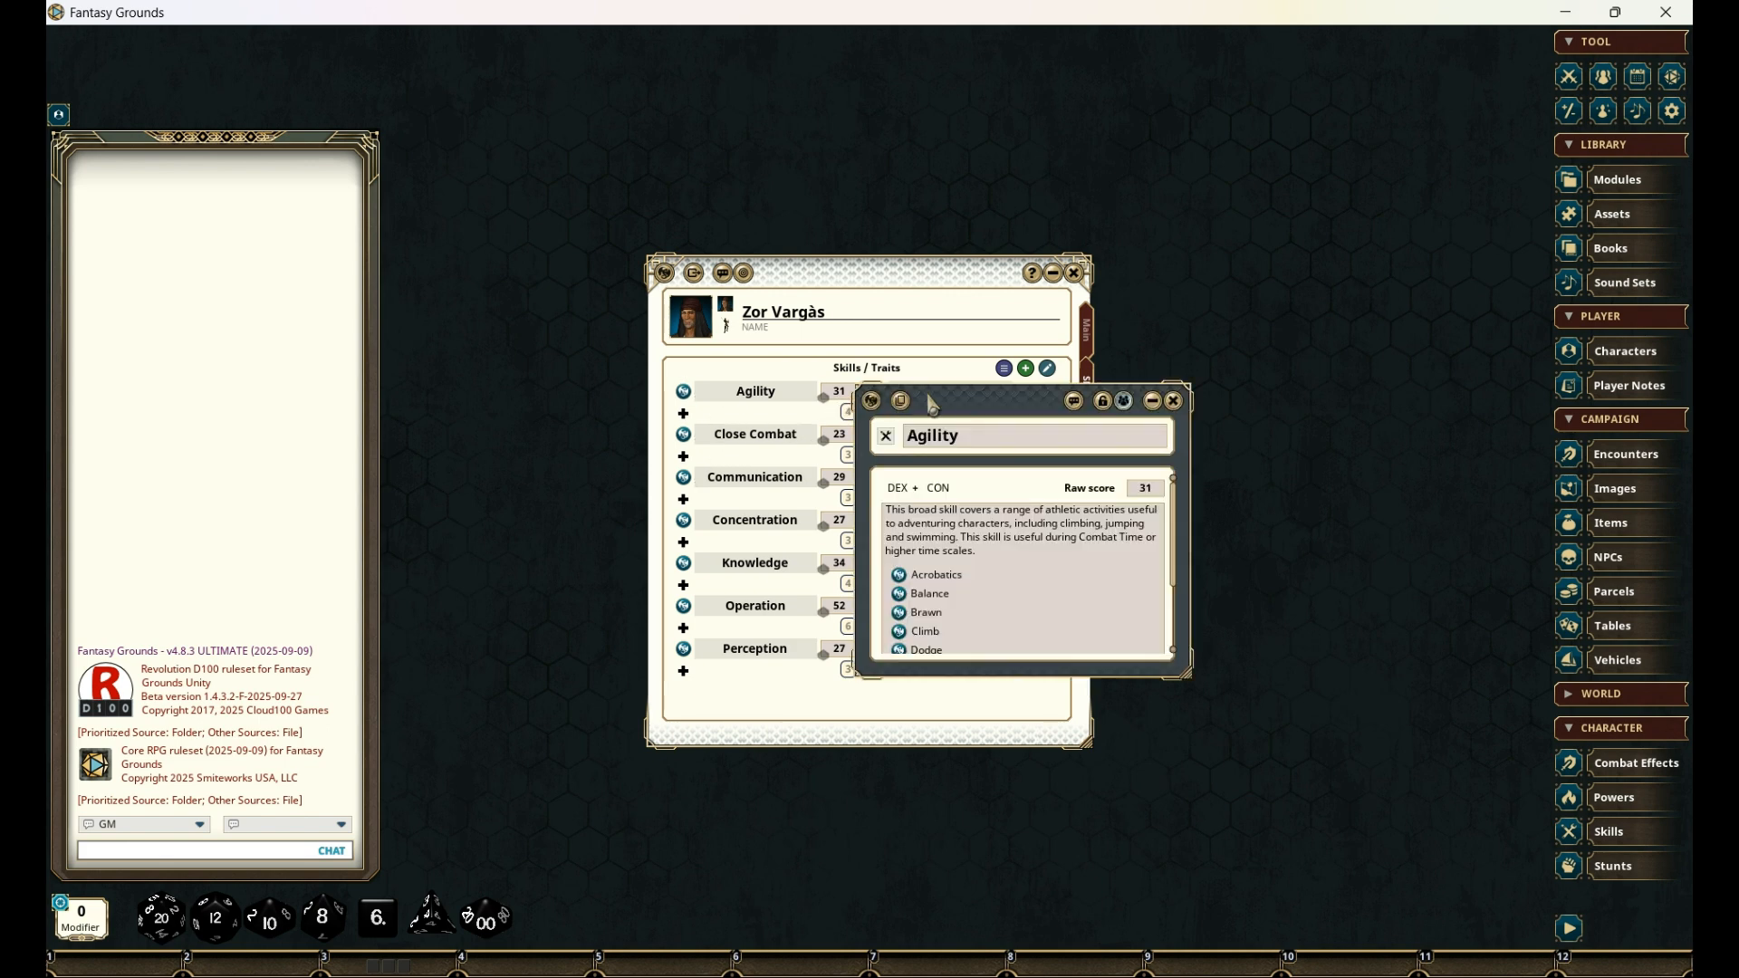
left_click_drag(948, 402, 1216, 378)
scroll(1350, 513, "down", 3)
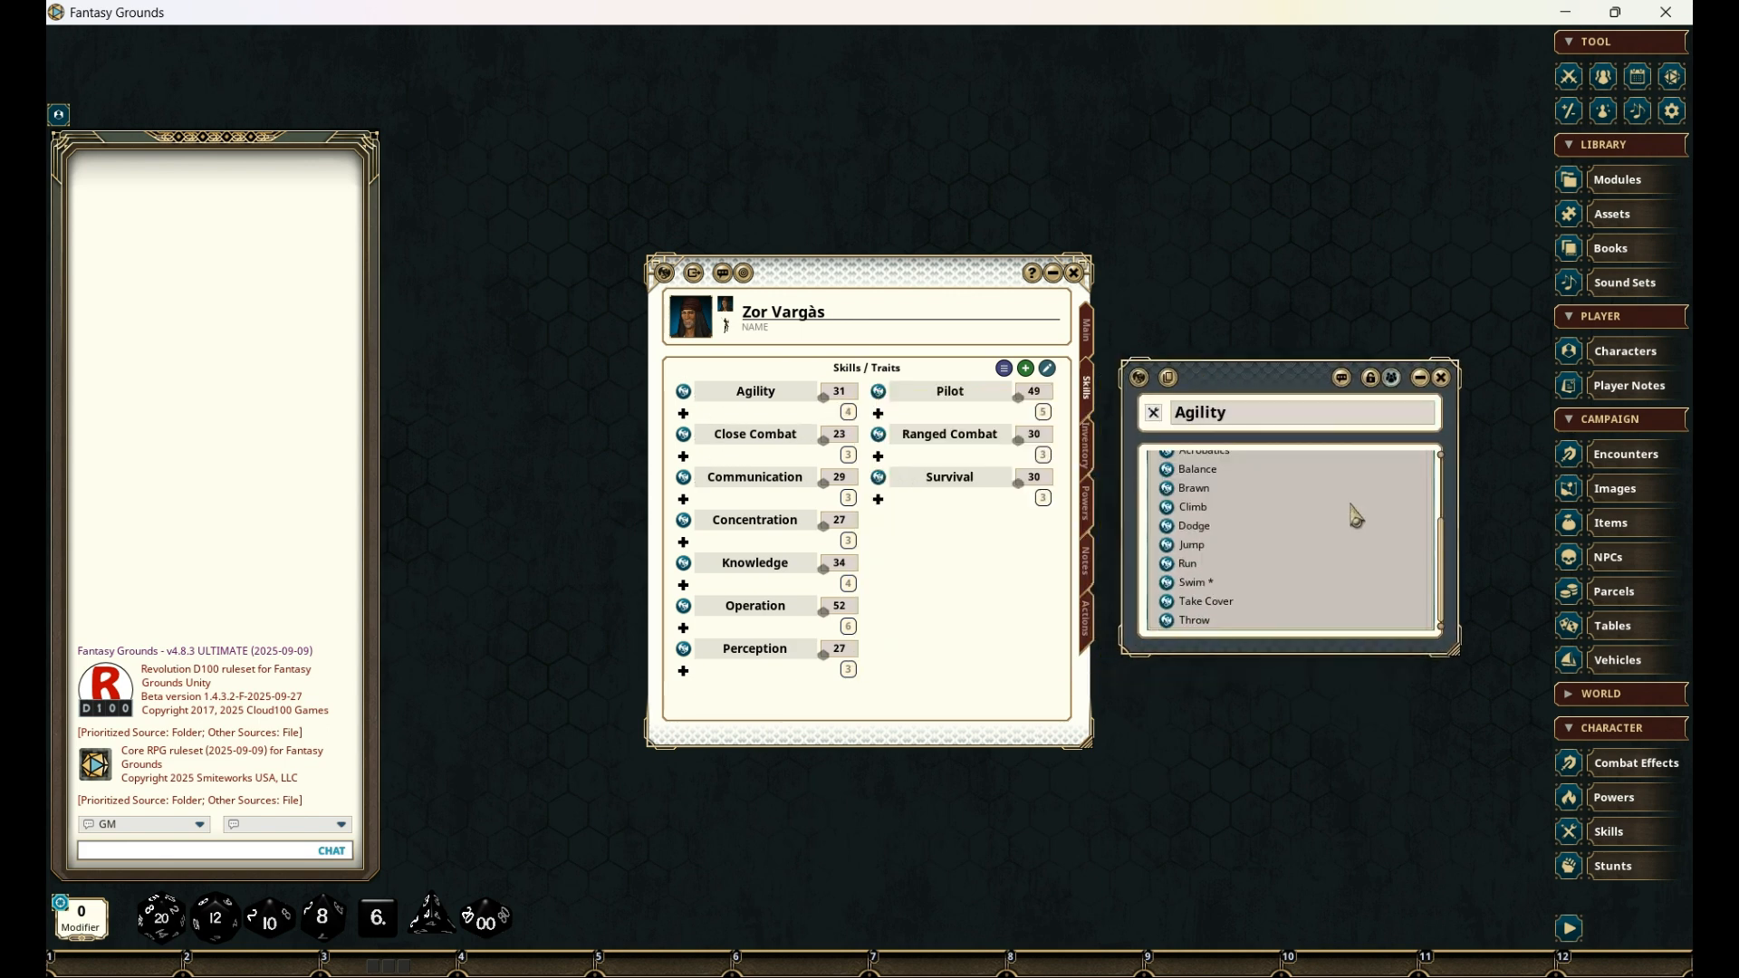
scroll(1361, 514, "up", 2)
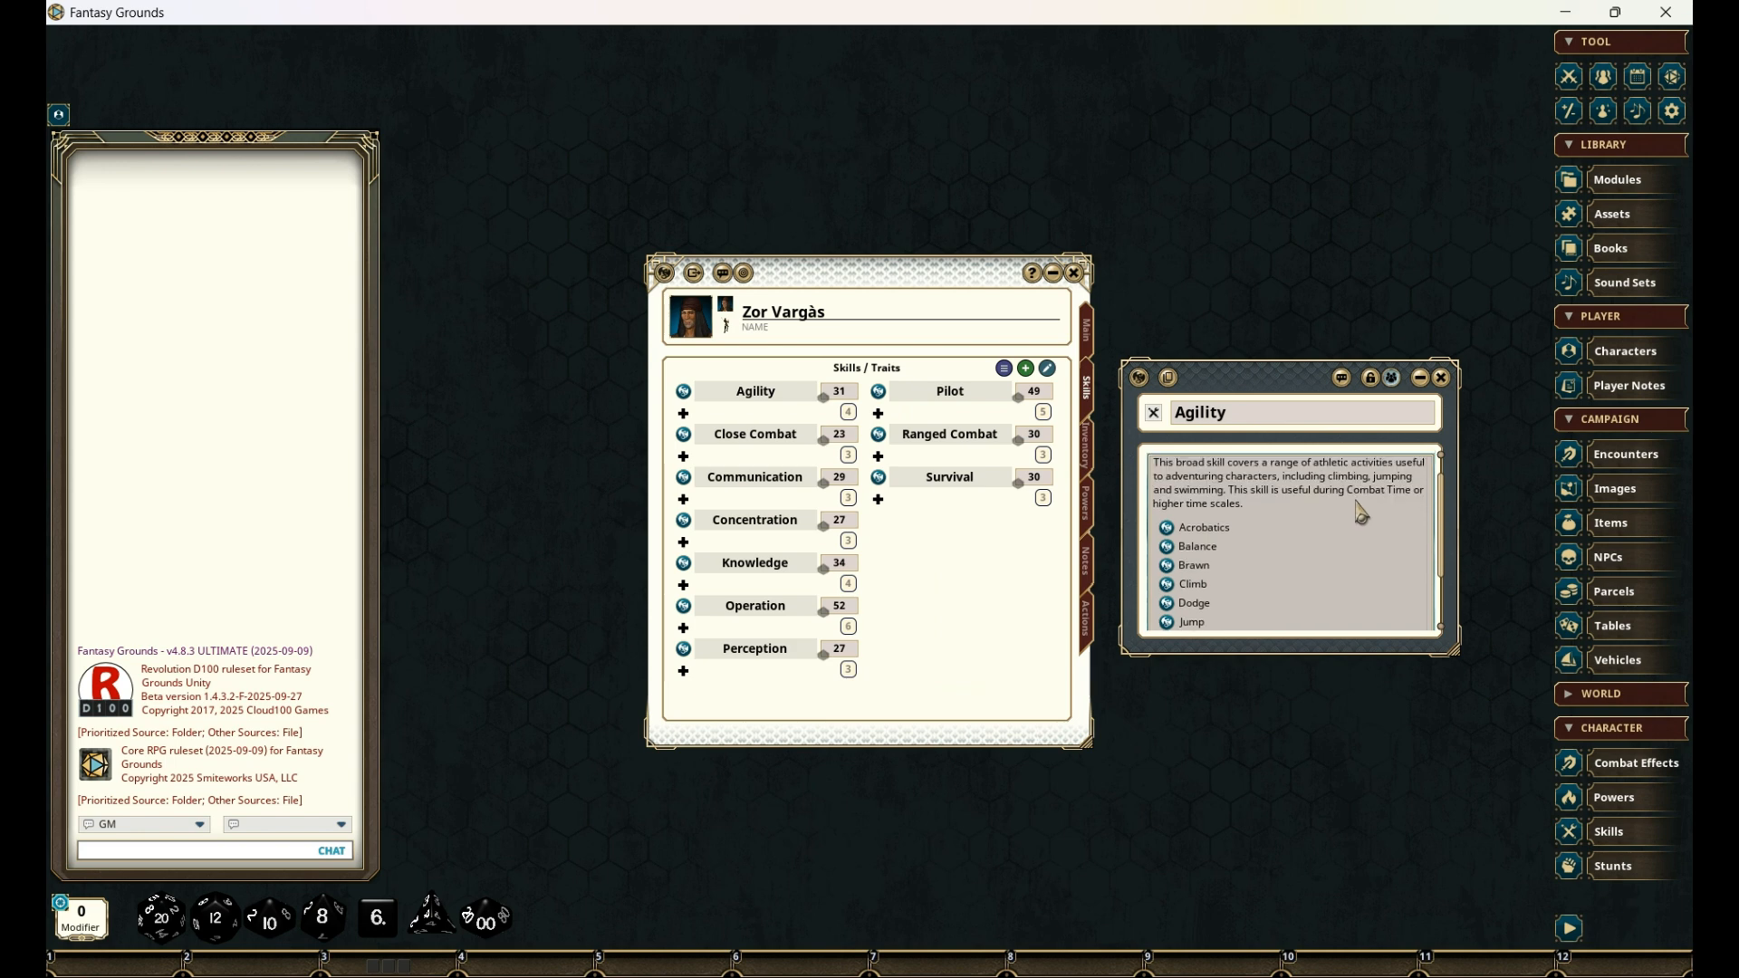
scroll(1361, 515, "down", 1)
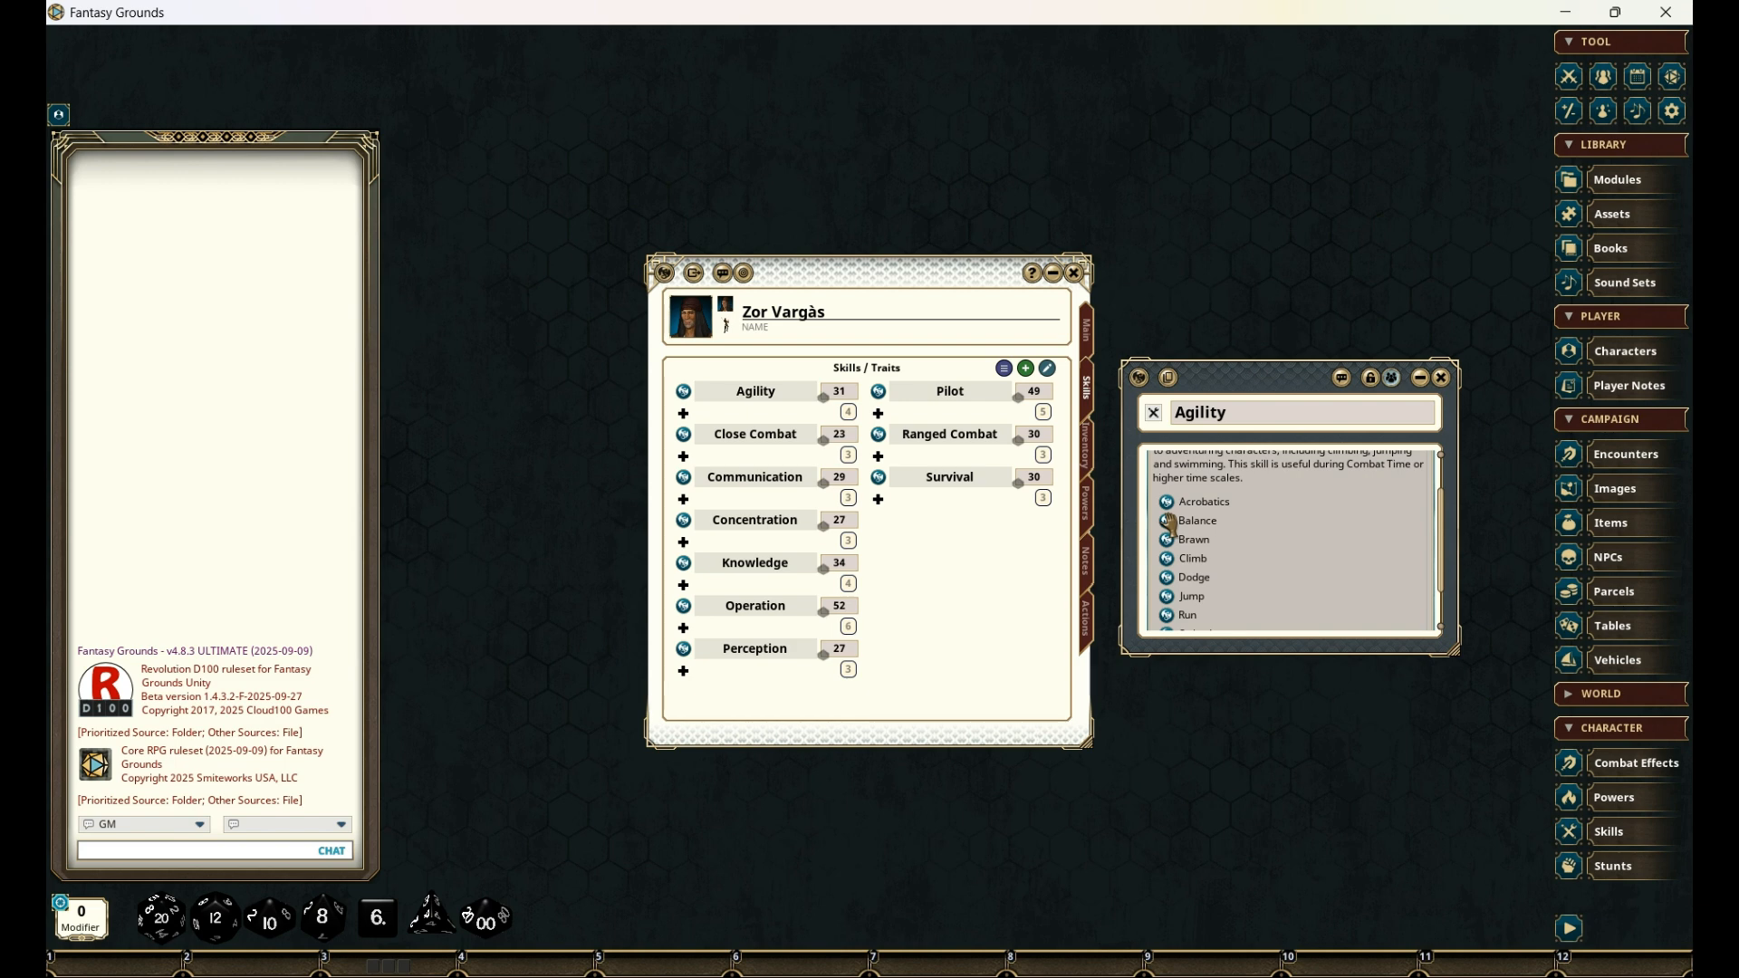
left_click(1283, 410)
left_click_drag(1166, 526, 756, 392)
left_click_drag(1170, 566, 752, 391)
scroll(1223, 589, "down", 1)
left_click_drag(1166, 602, 753, 395)
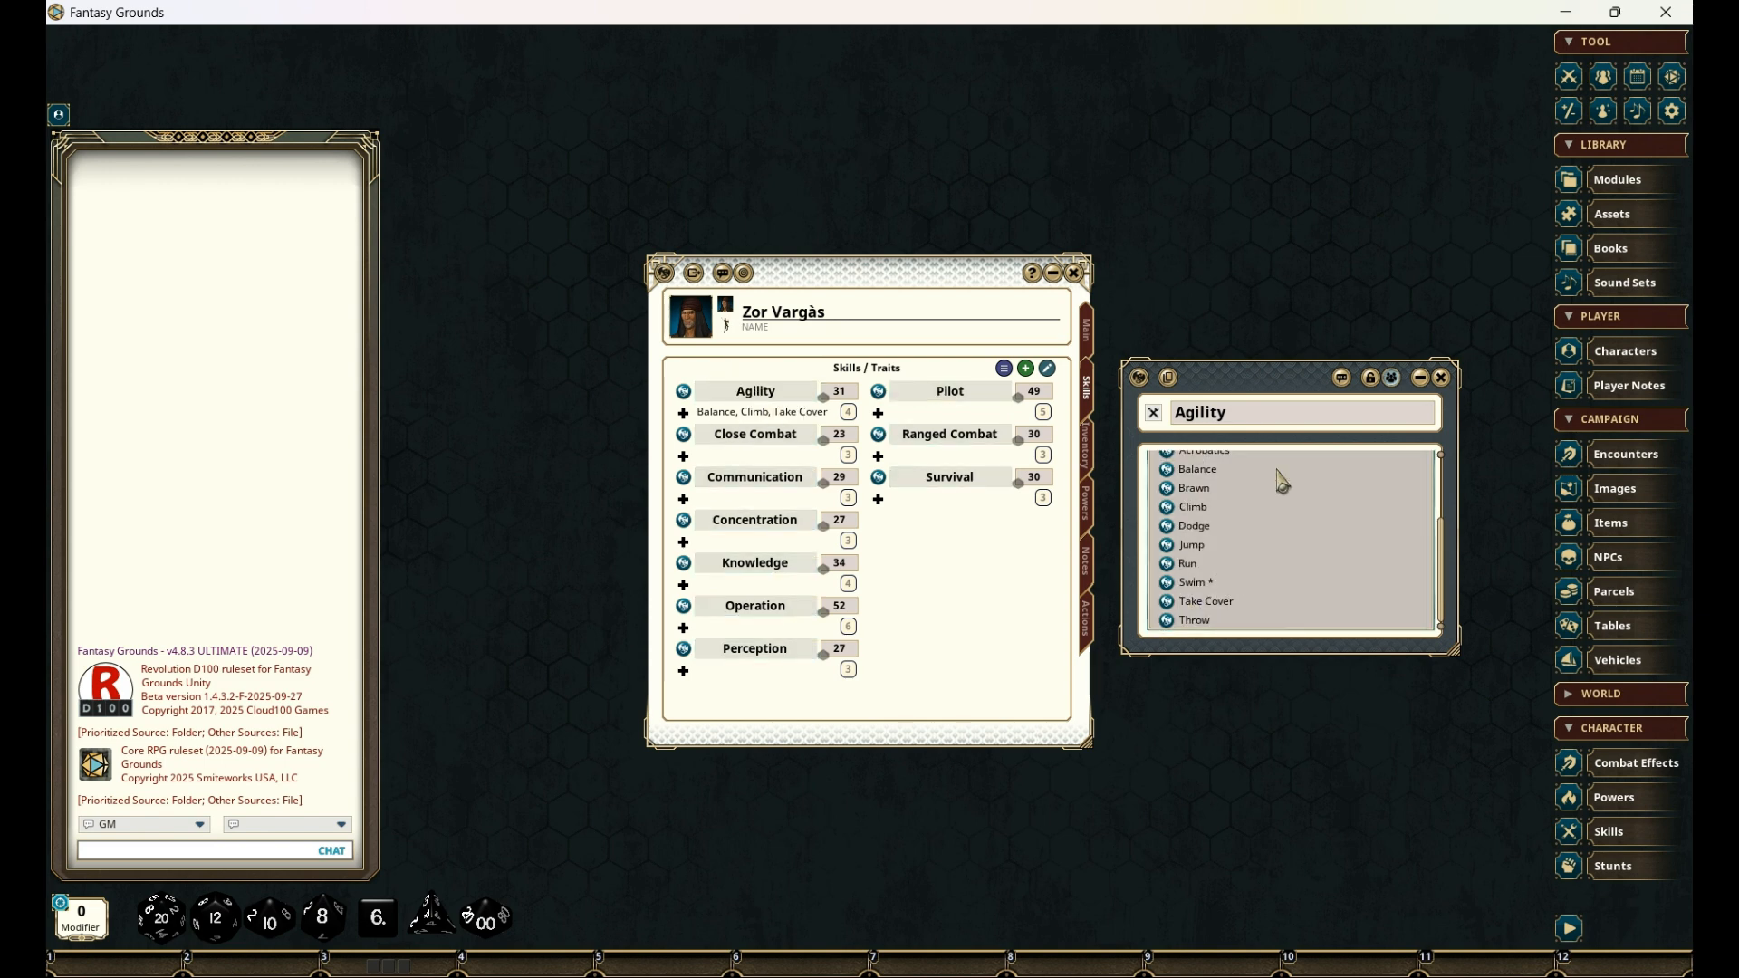
left_click(1441, 378)
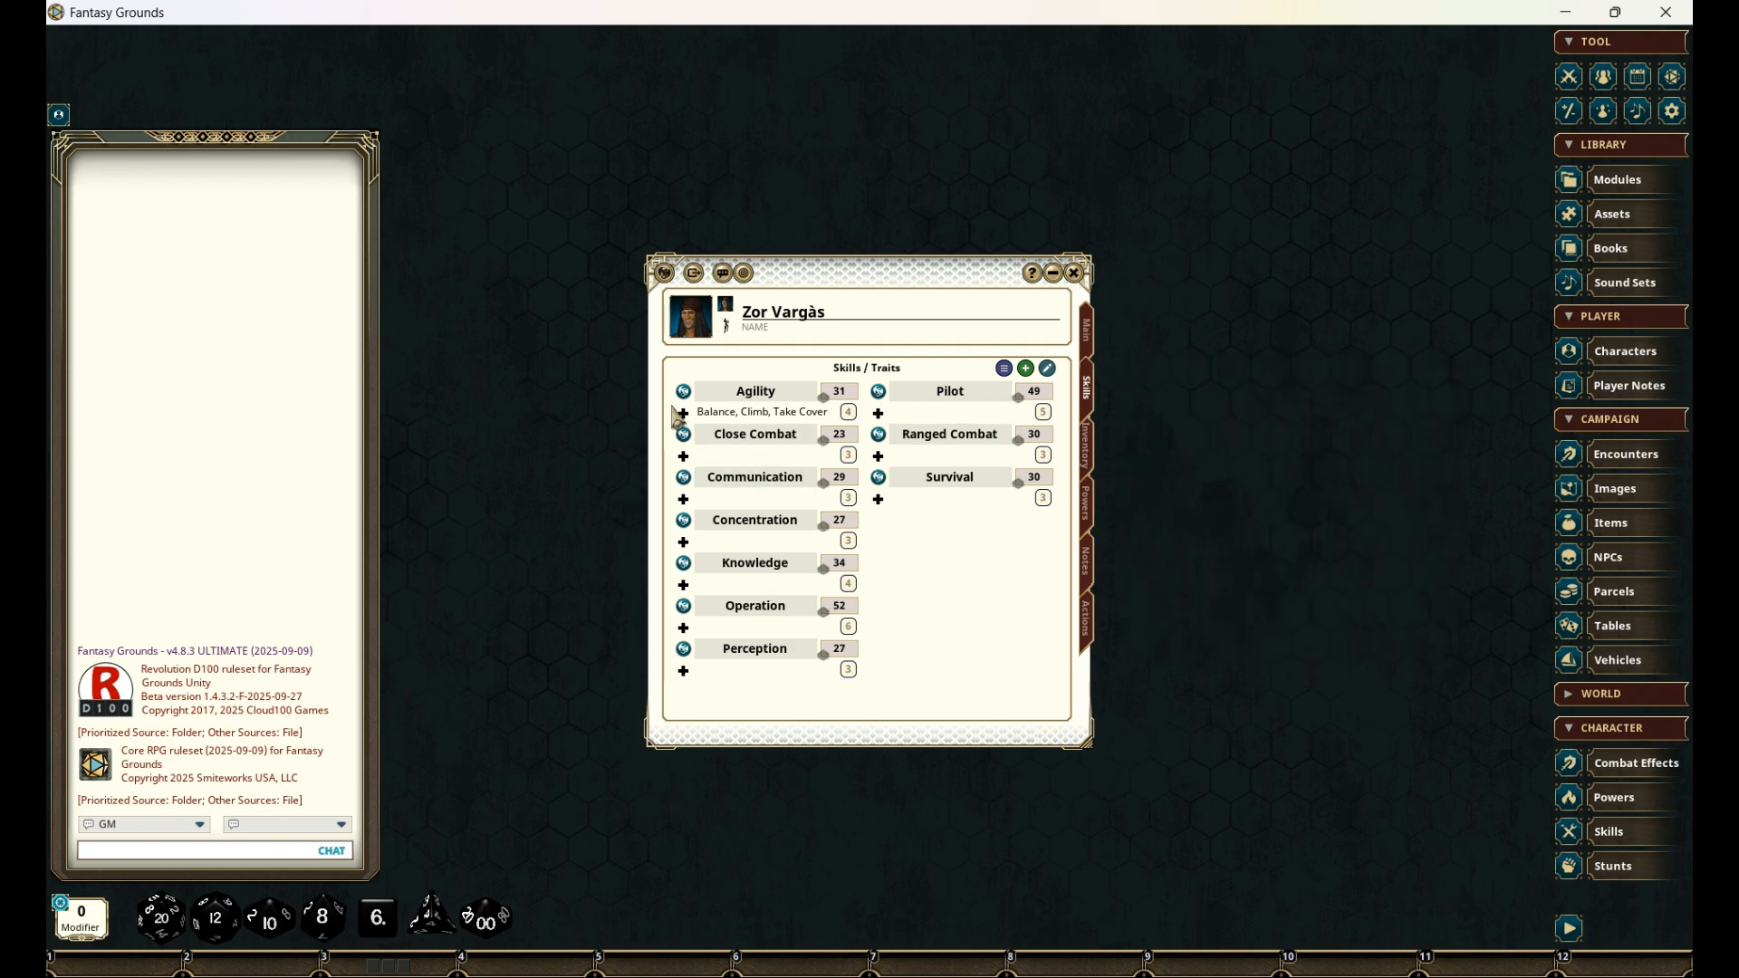
- Add the traits Brawl and Sword to the Close Combat skill and close its record
left_click(683, 435)
left_click_drag(693, 582, 756, 442)
scroll(1183, 563, "down", 3)
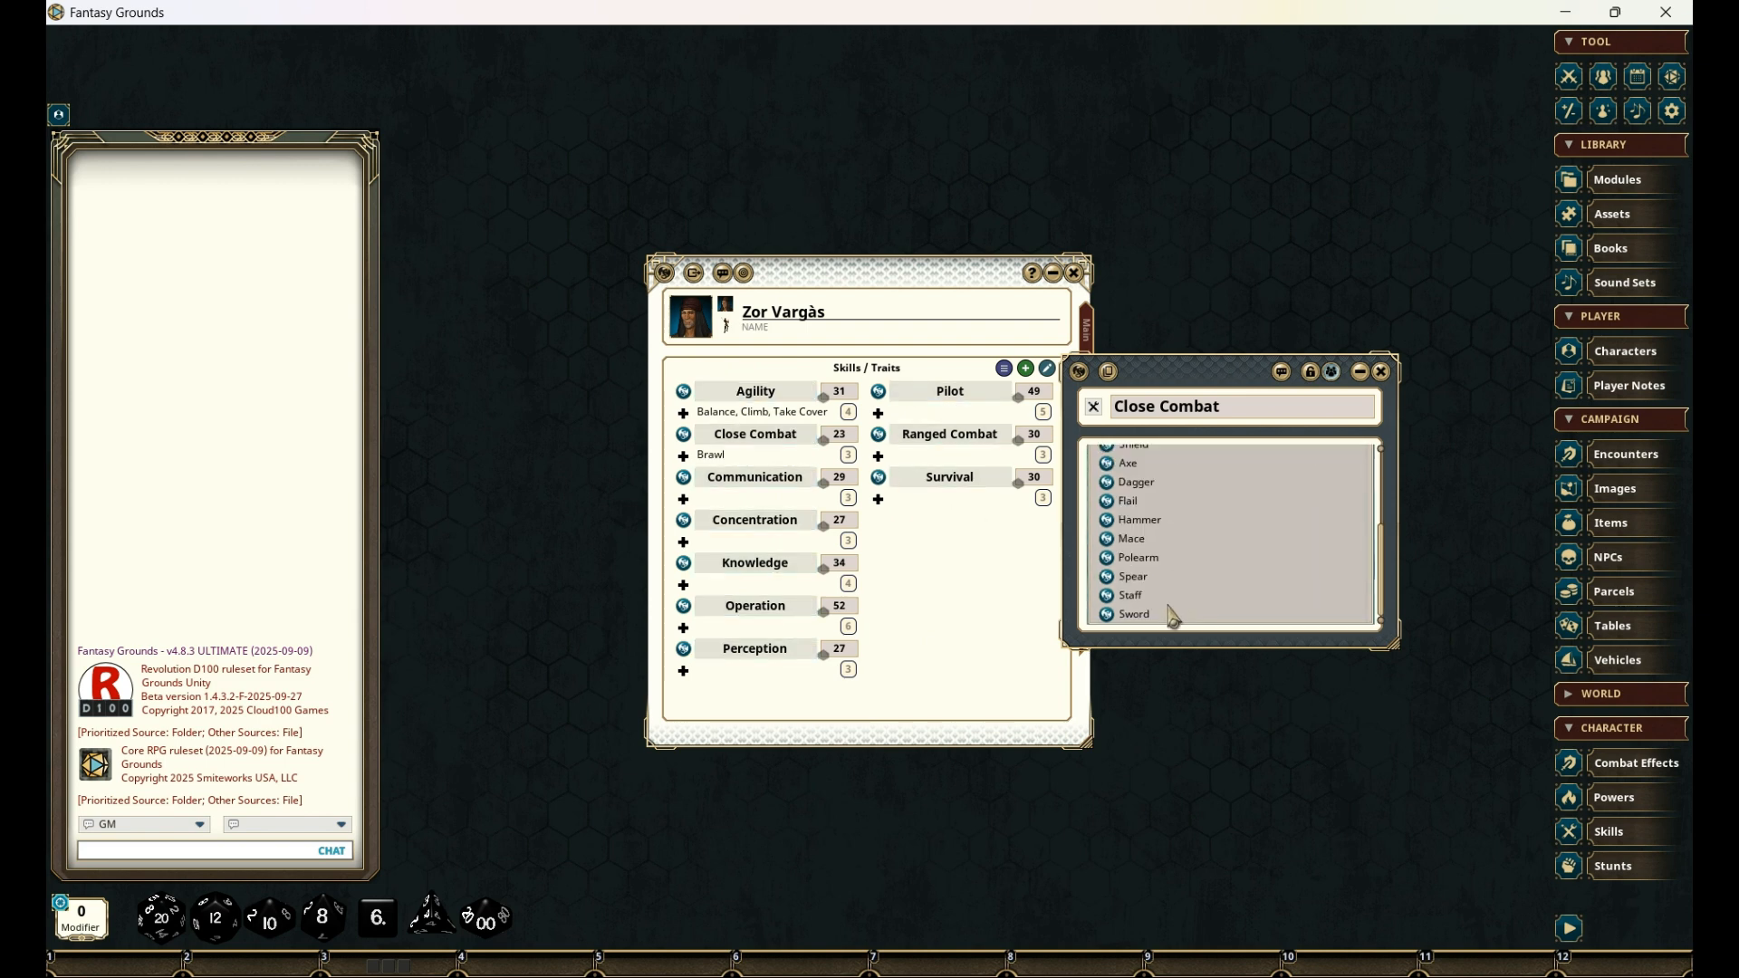
left_click_drag(1125, 614, 797, 447)
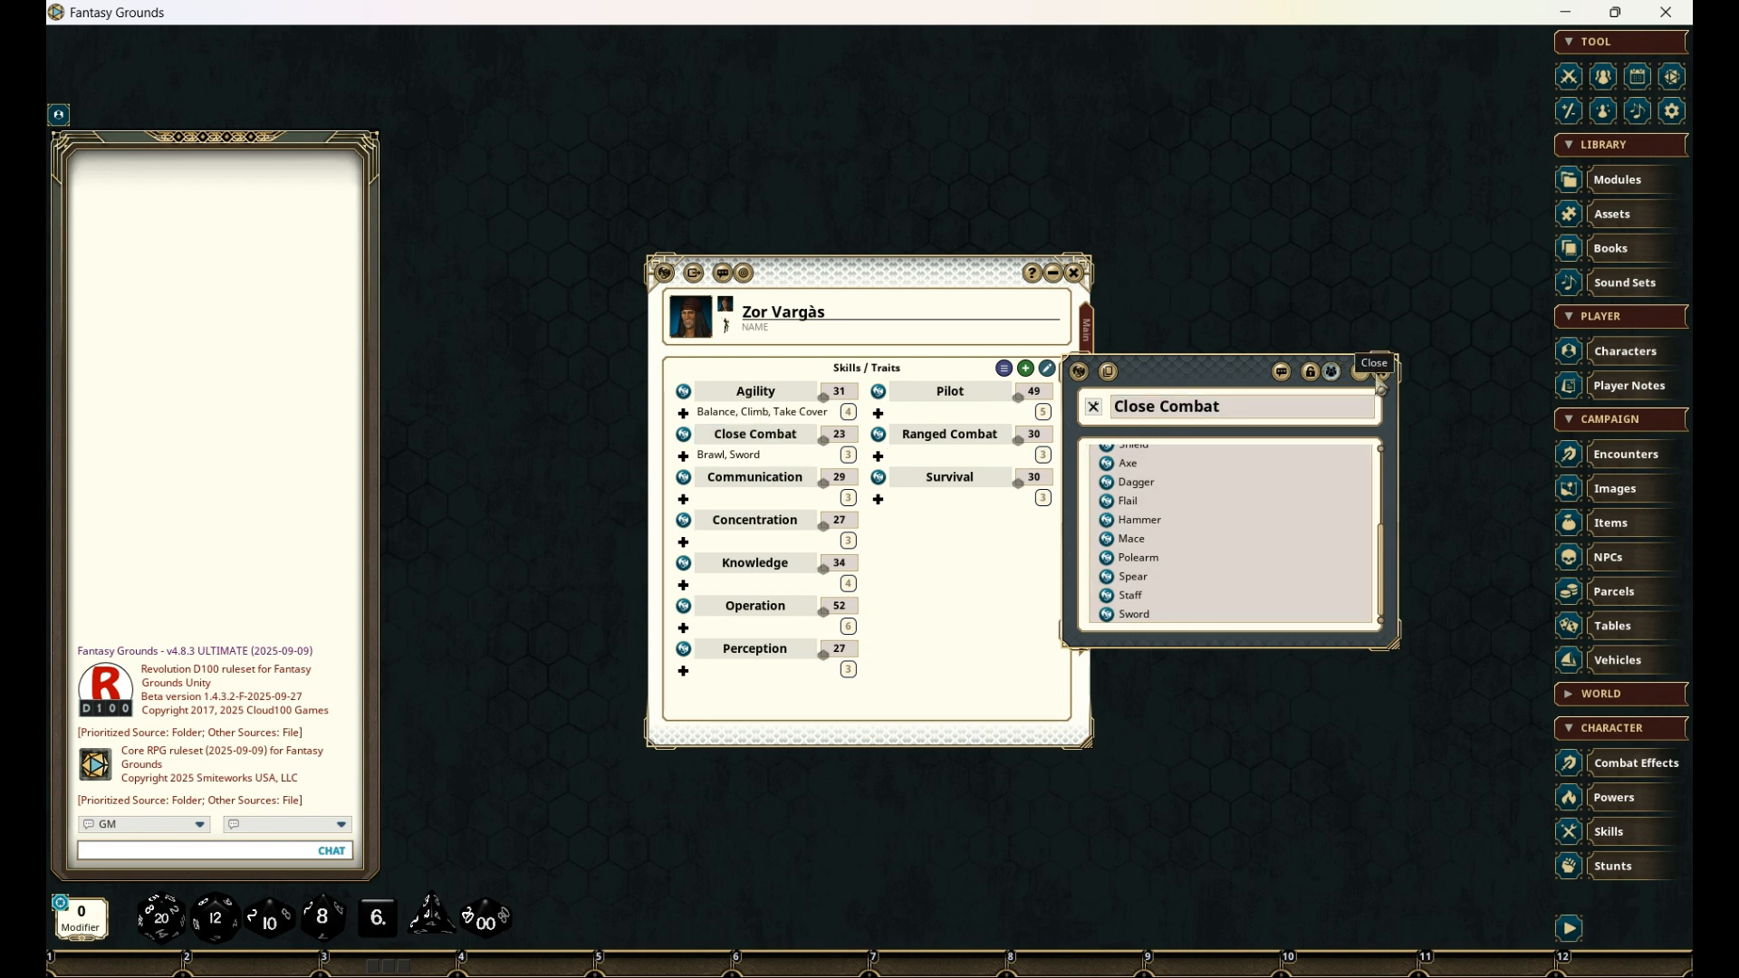
left_click(1383, 379)
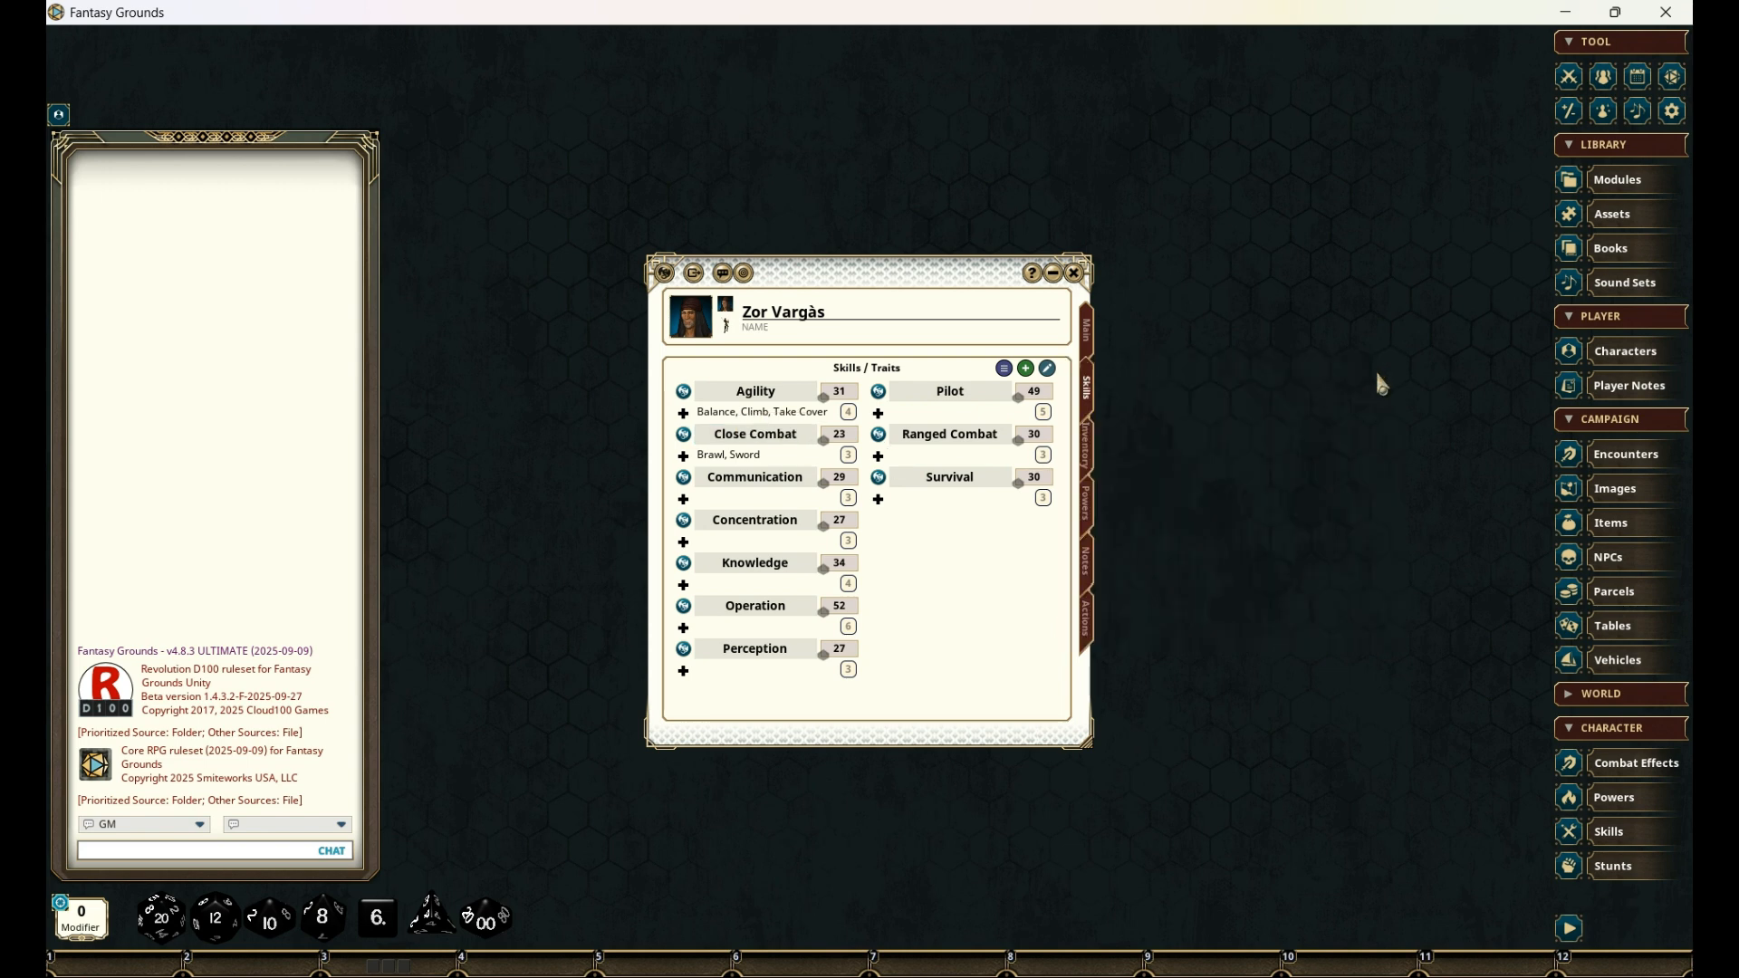
- Add the [language] and [status] traits to the Communication skill
left_click(688, 479)
left_click_drag(883, 379, 1296, 365)
scroll(1275, 444, "down", 2)
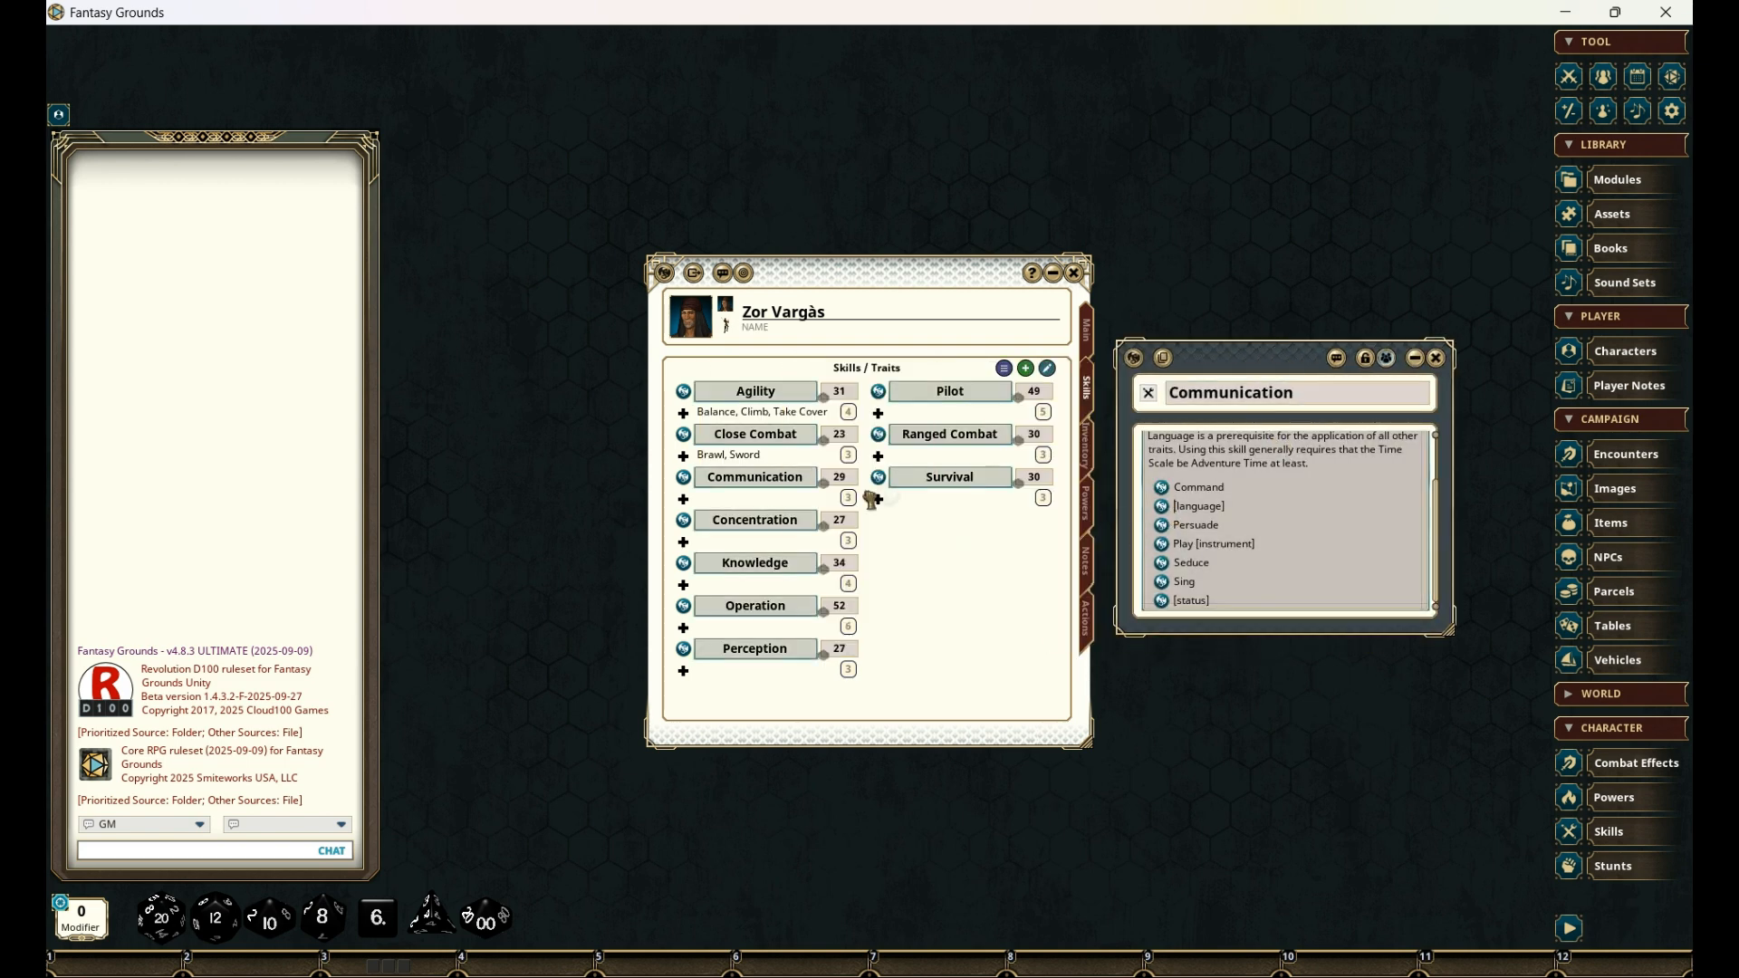
left_click_drag(759, 464, 754, 478)
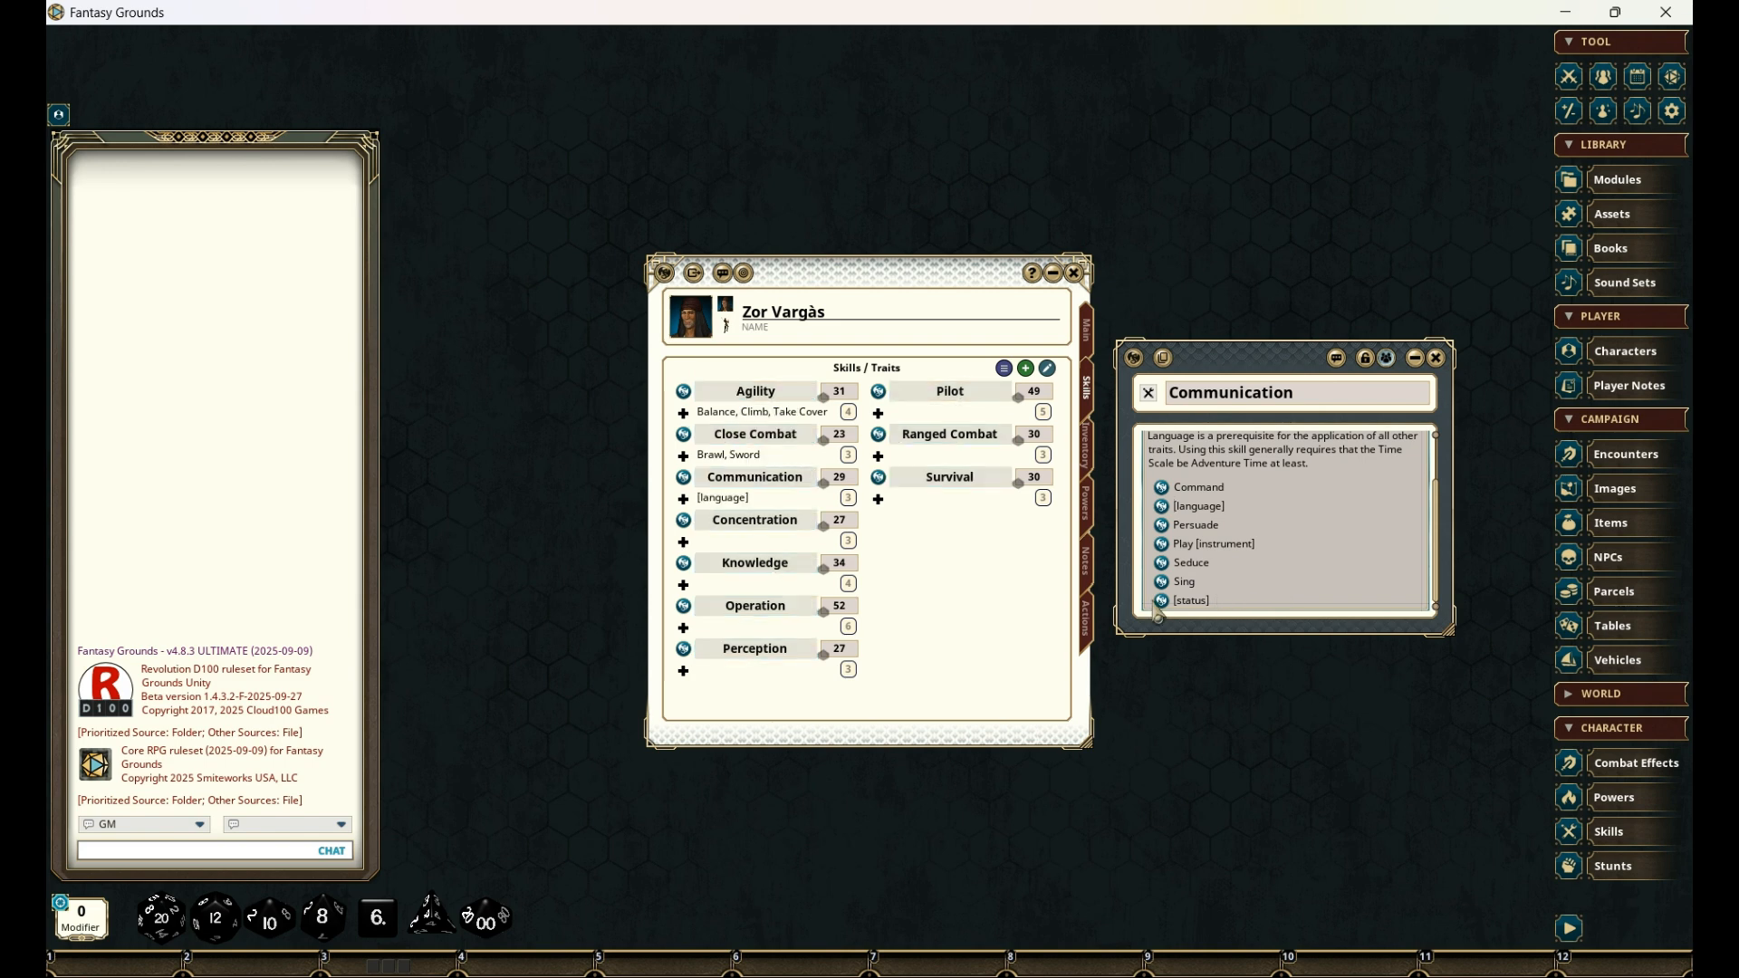
left_click_drag(1163, 605, 752, 477)
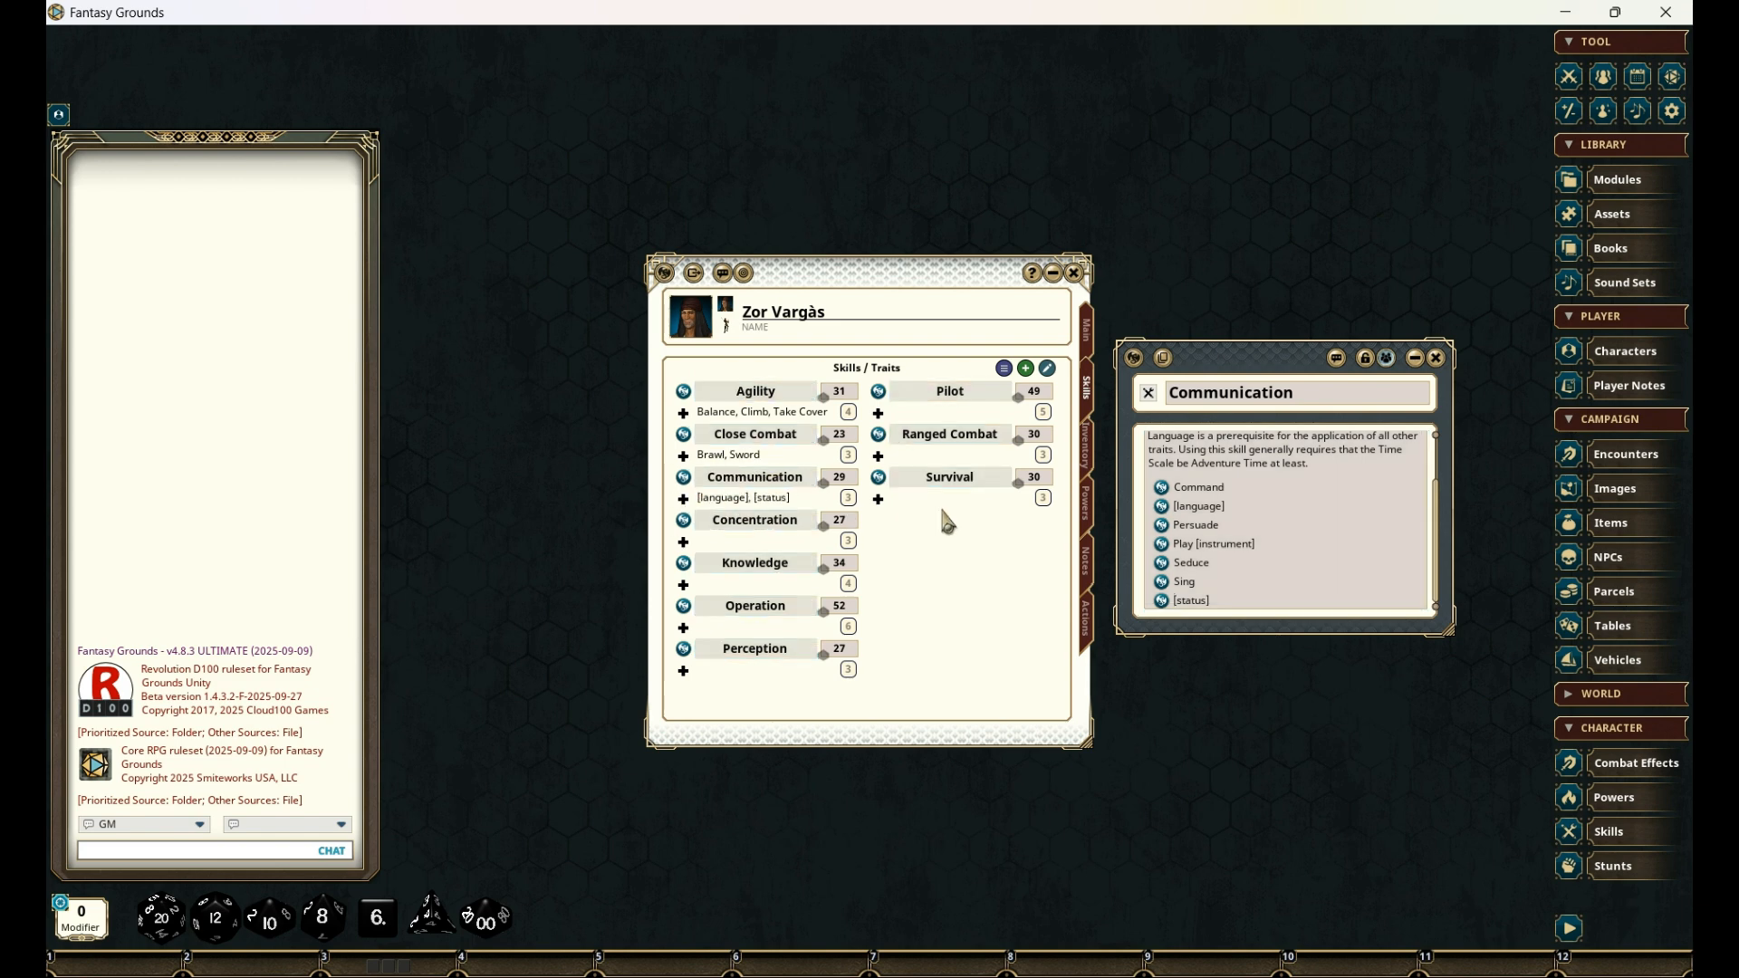
- Expand the Communication traits and rename the [language] trait as "Language: Red Martian"
left_click(683, 499)
left_click(789, 504)
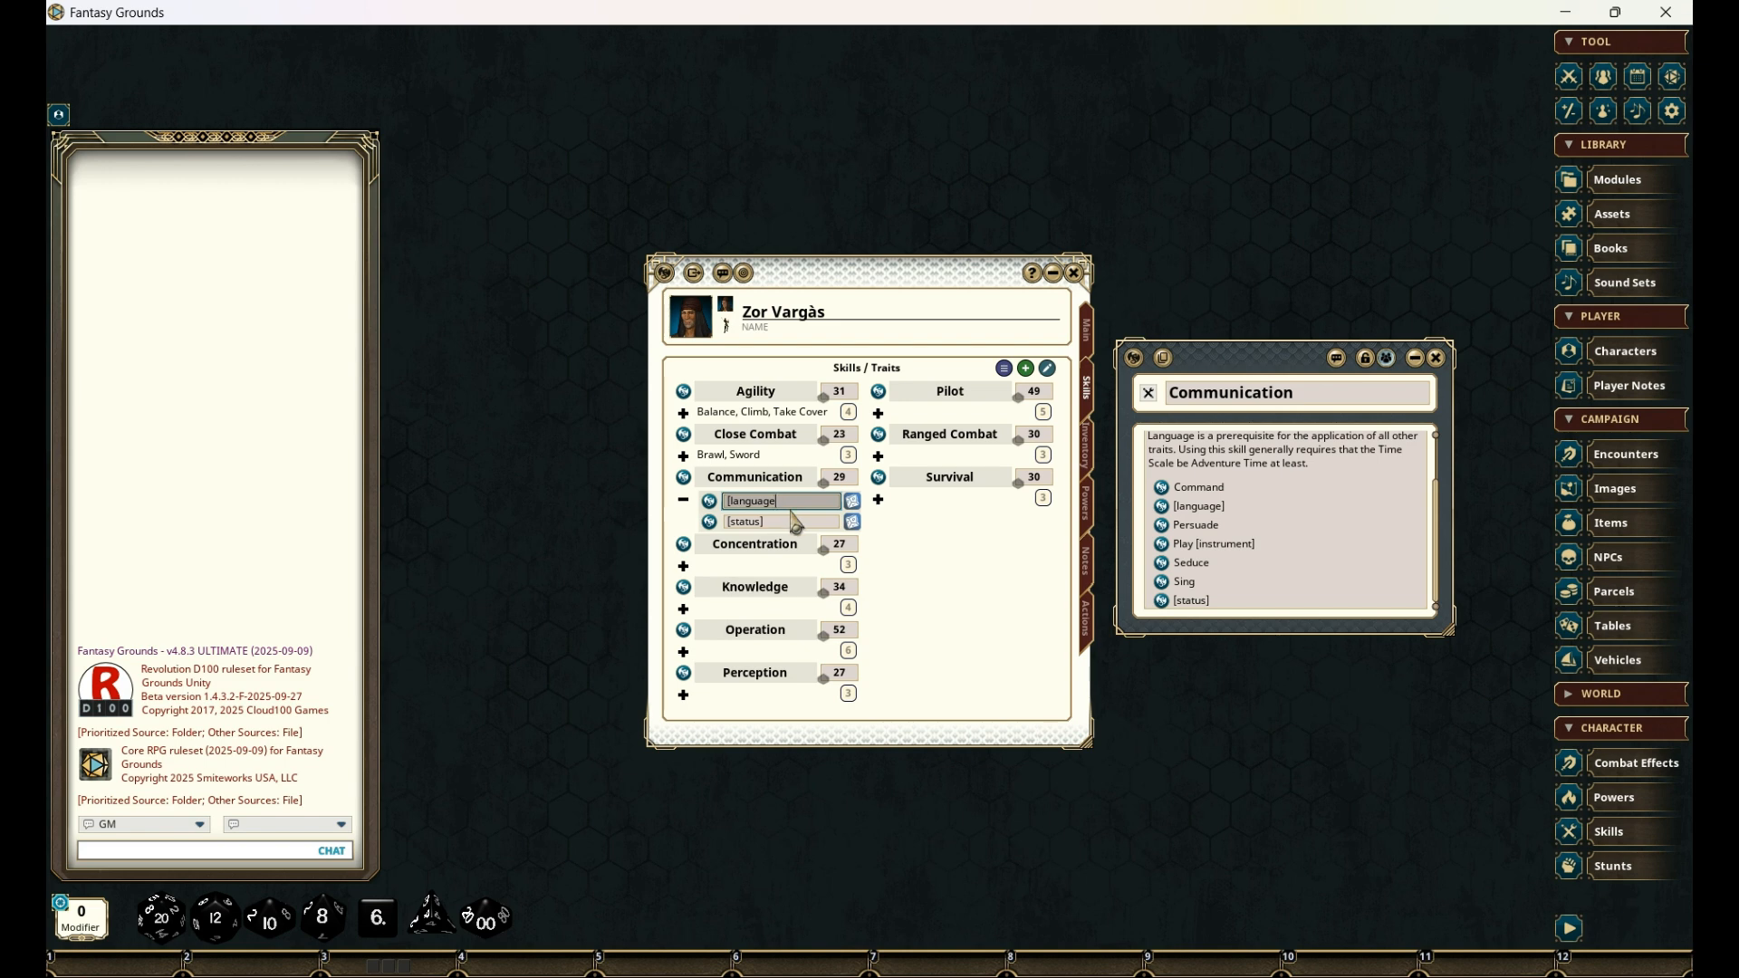
type("L")
type(": R")
type("ed Martian")
- Rename the [status] trait as "Status: Fallen Noble", collapse the Communication traits and close the skill's record
left_click(797, 521)
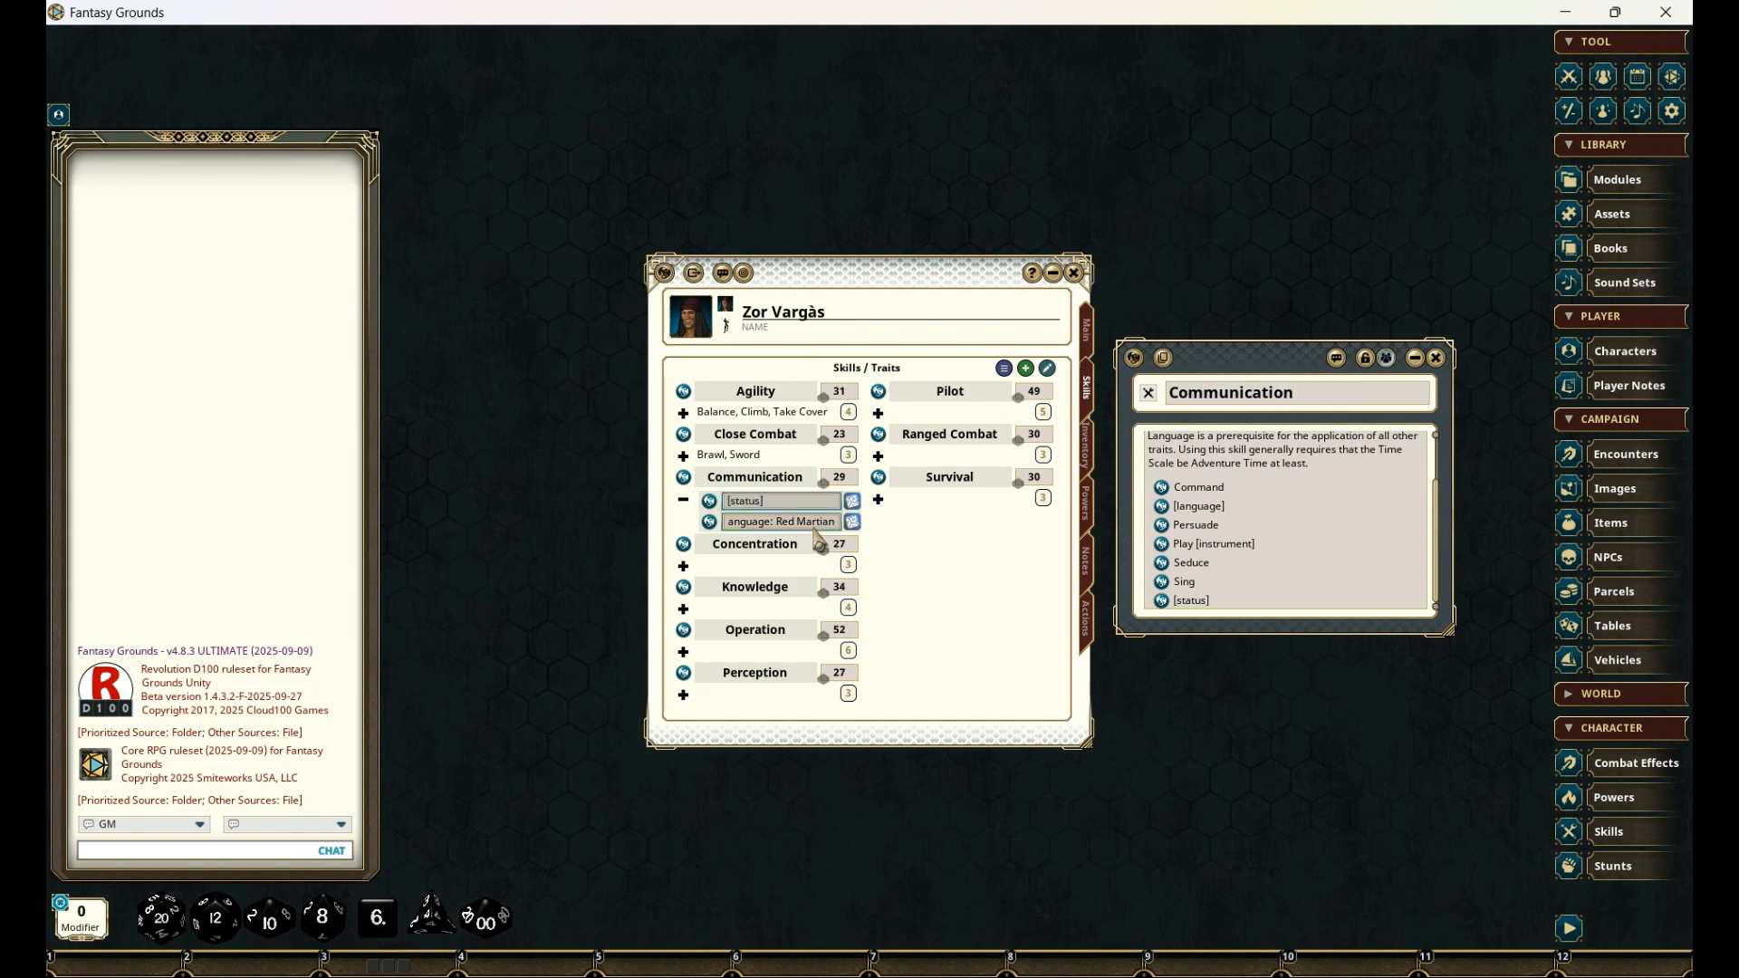
type(":")
type("Fallen No")
key("Home")
key("Delete")
key("Delete")
type("S")
left_click(684, 501)
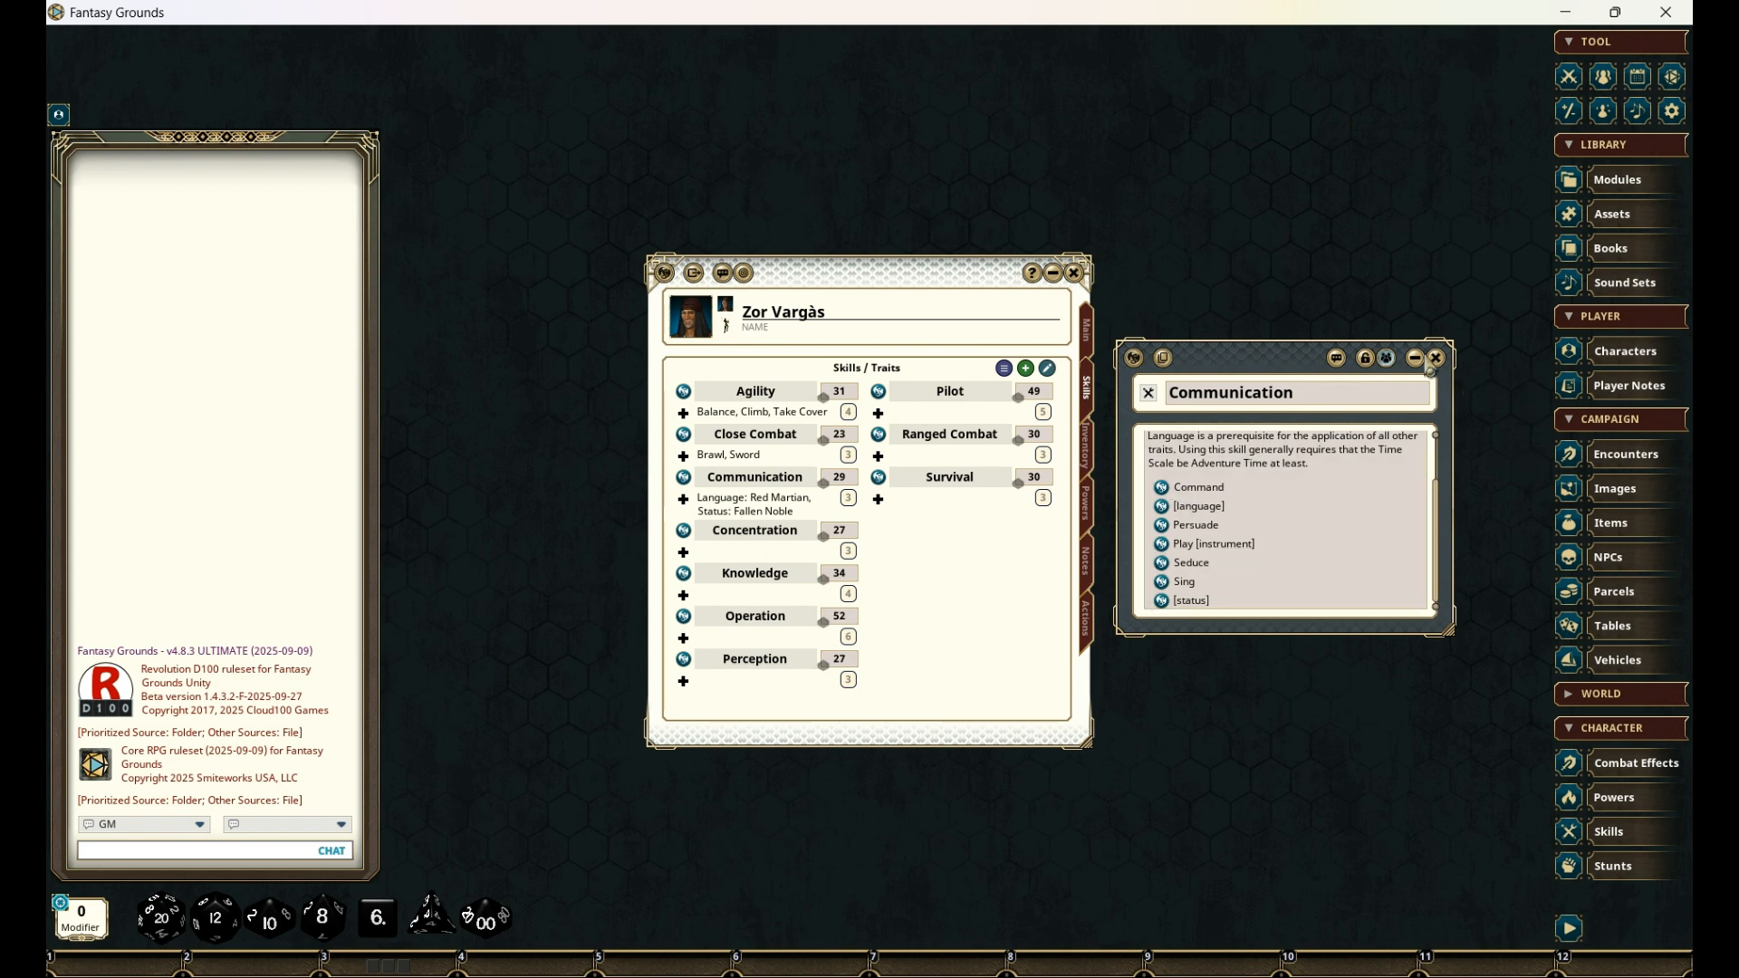
left_click(1437, 358)
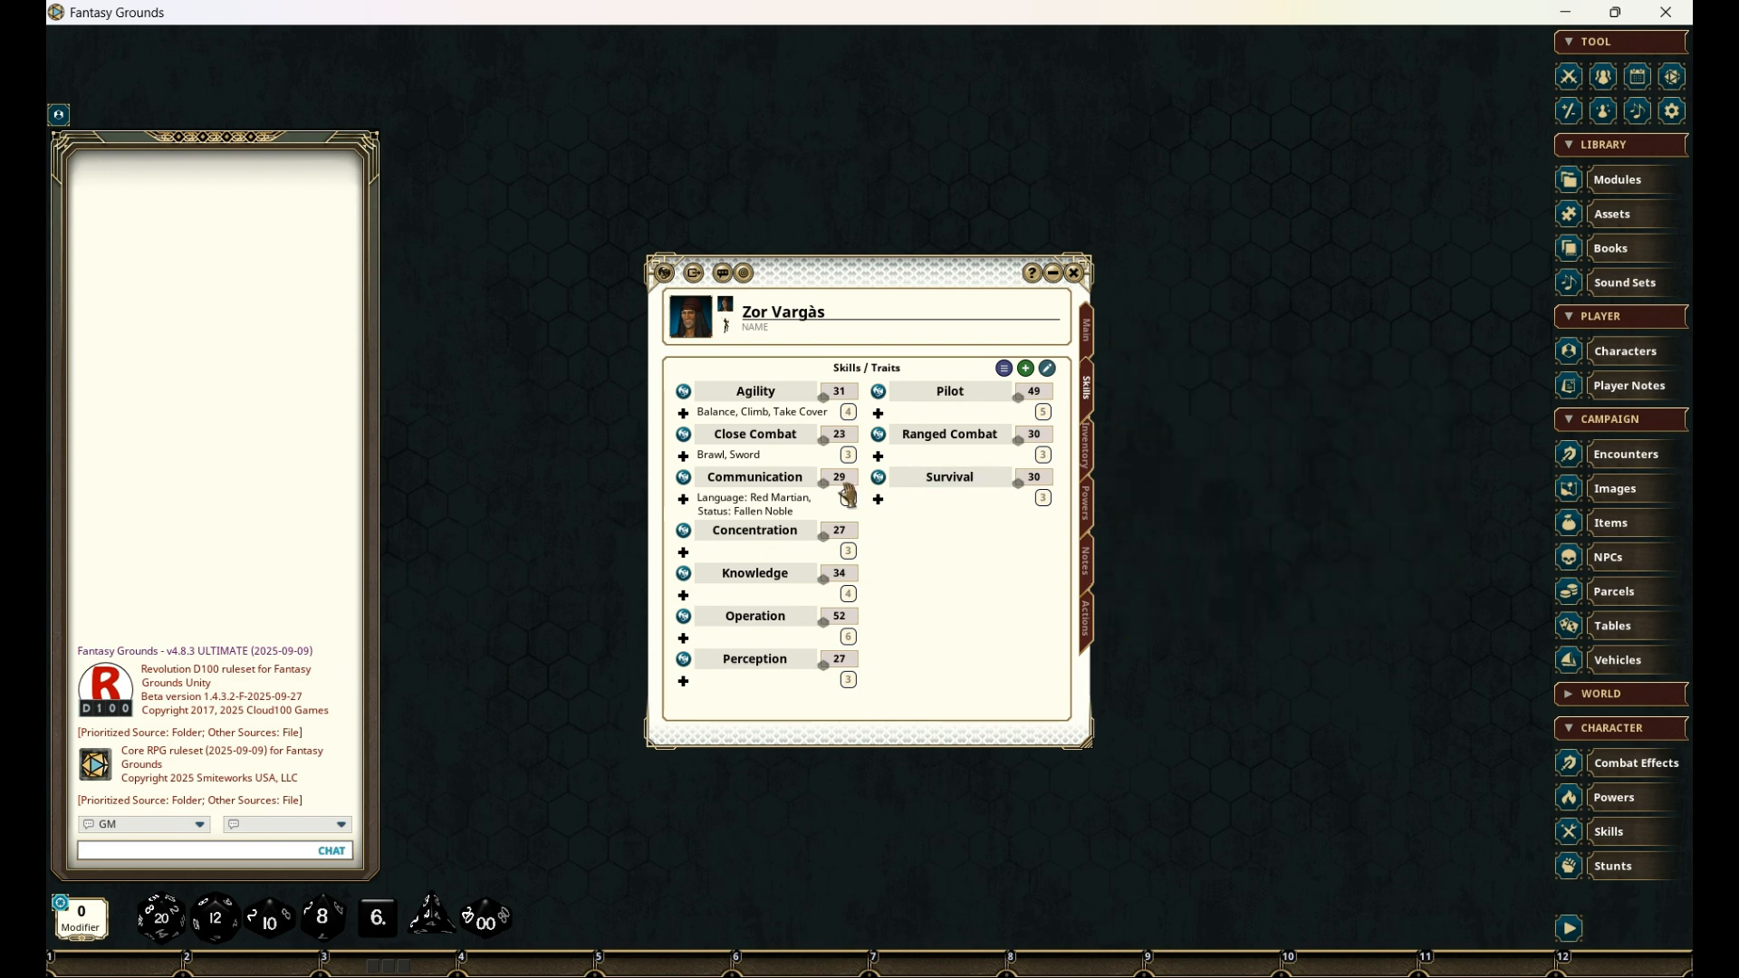
- Add the [power] * trait to the Concentration skill
left_click(684, 530)
left_click_drag(829, 364, 1341, 347)
left_click_drag(1242, 515, 686, 559)
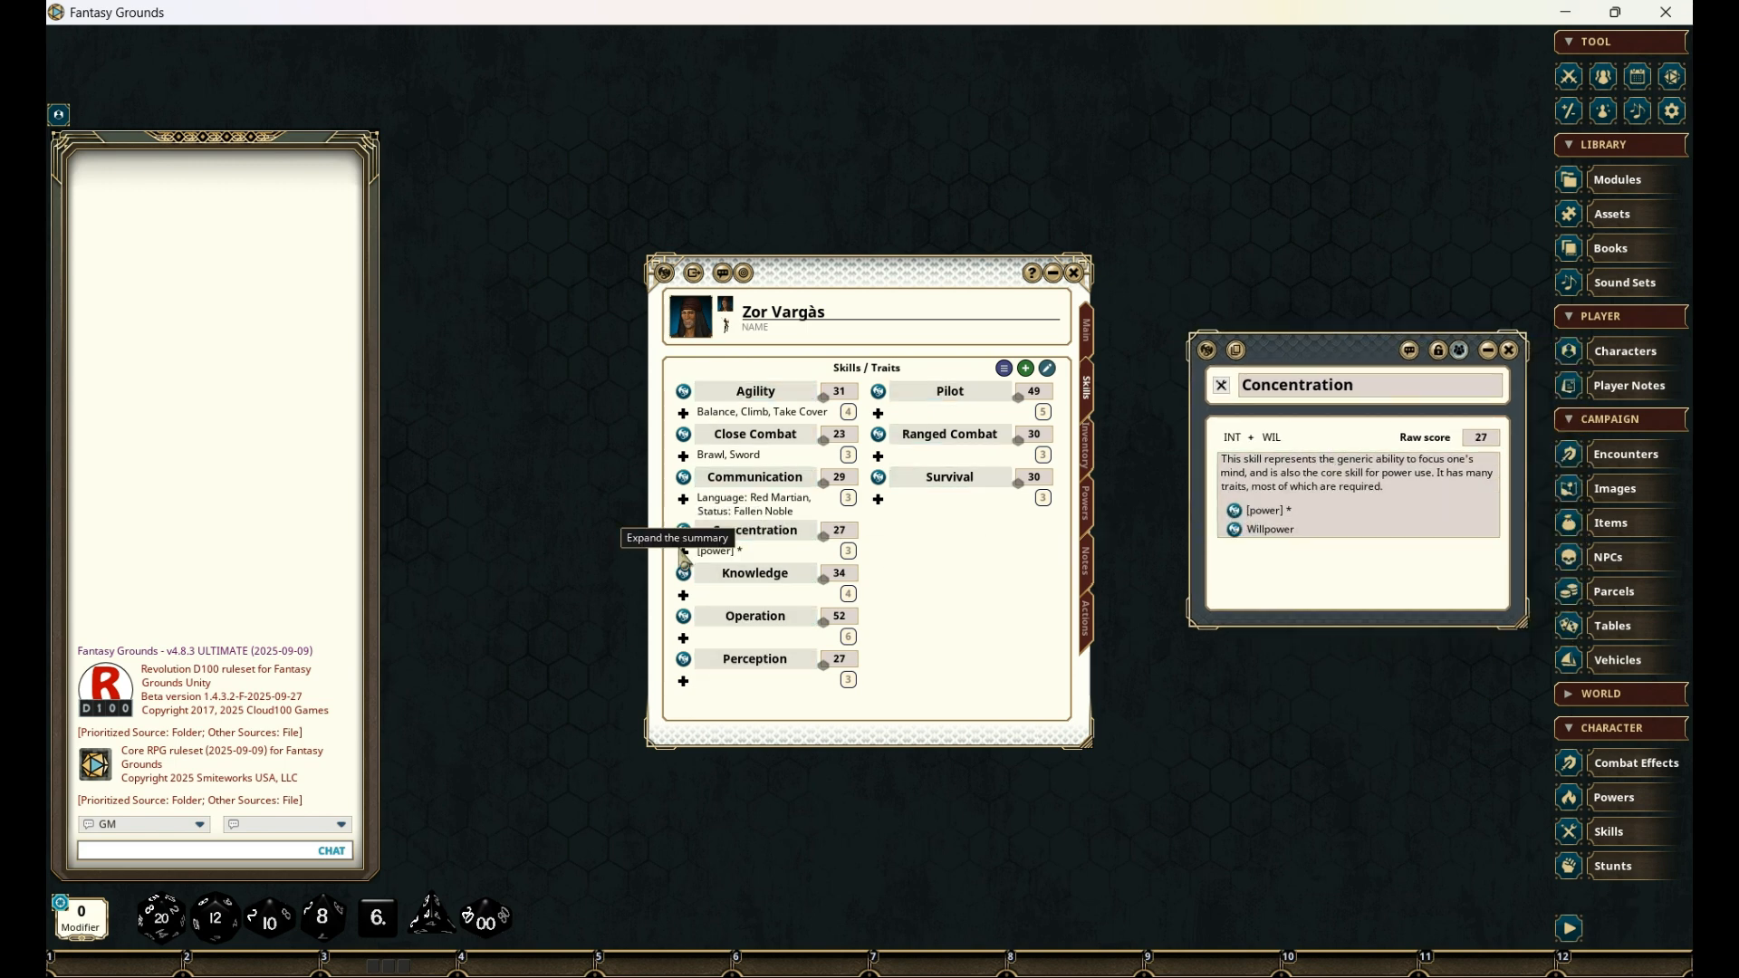
- Expand the Concentration traits, rename the [power] * trait as "Telepathy" and collapse the traits
left_click(685, 559)
left_click(782, 555)
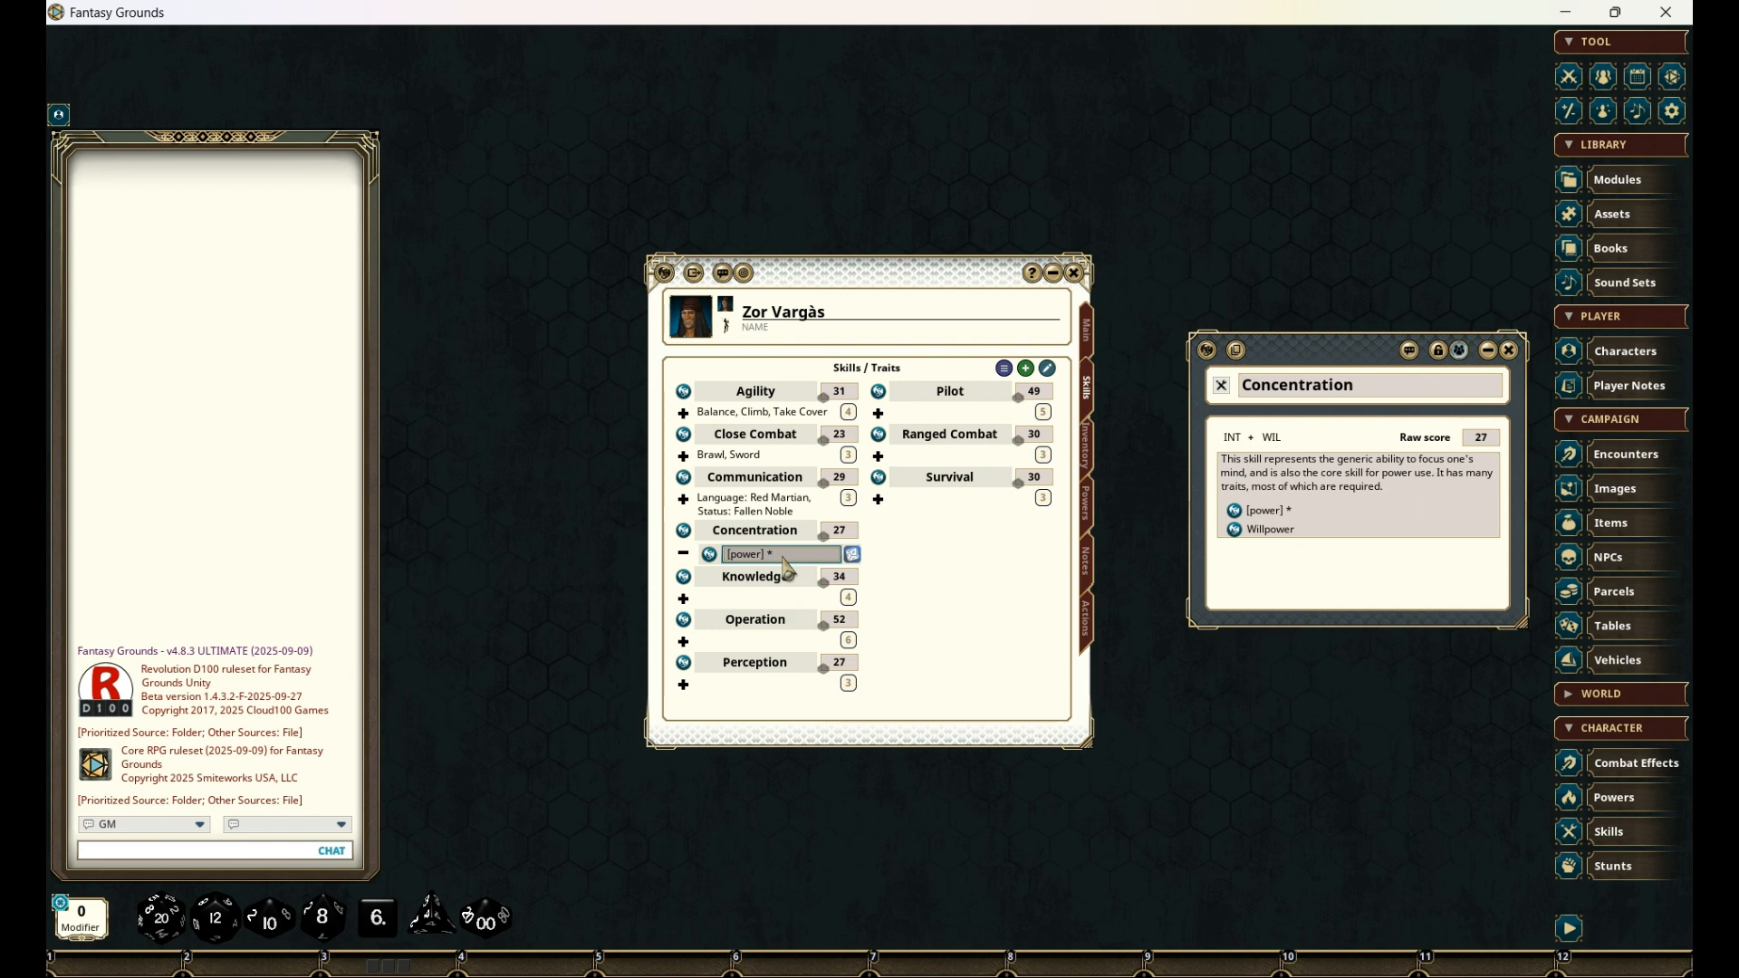
type("Telepathy")
left_click(685, 560)
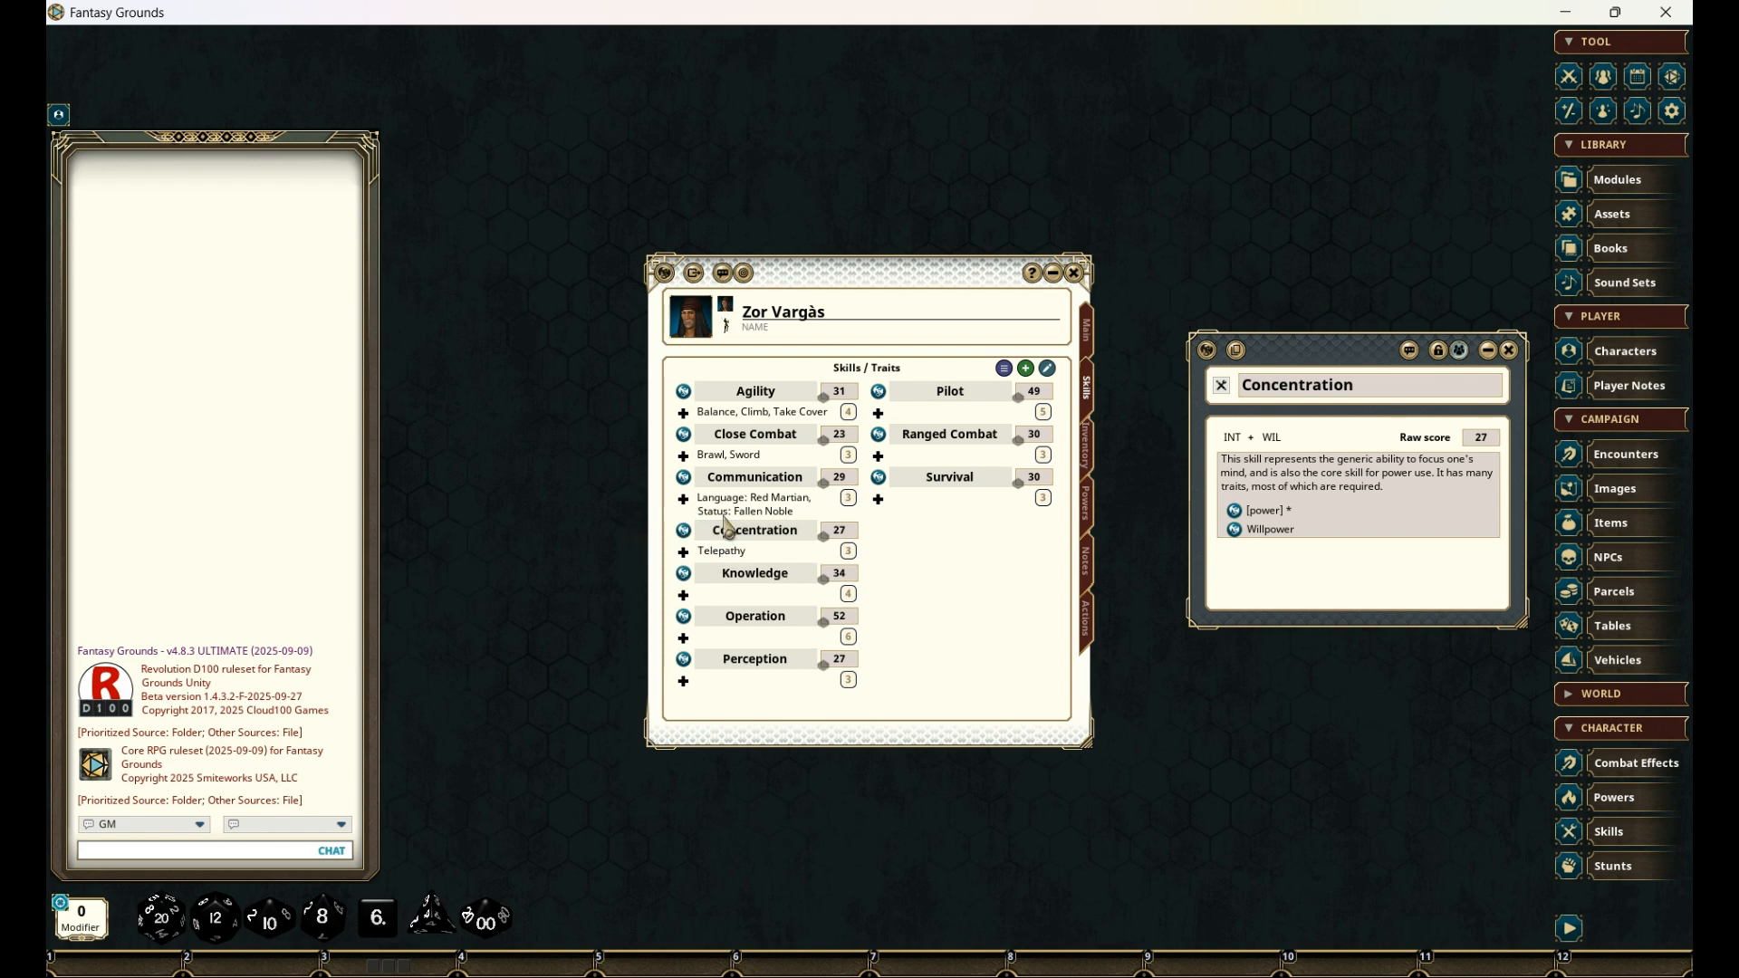
- Open the Knowledge skill's record beside the character sheet and add its Literacy [language] trait to the skill
left_click(684, 573)
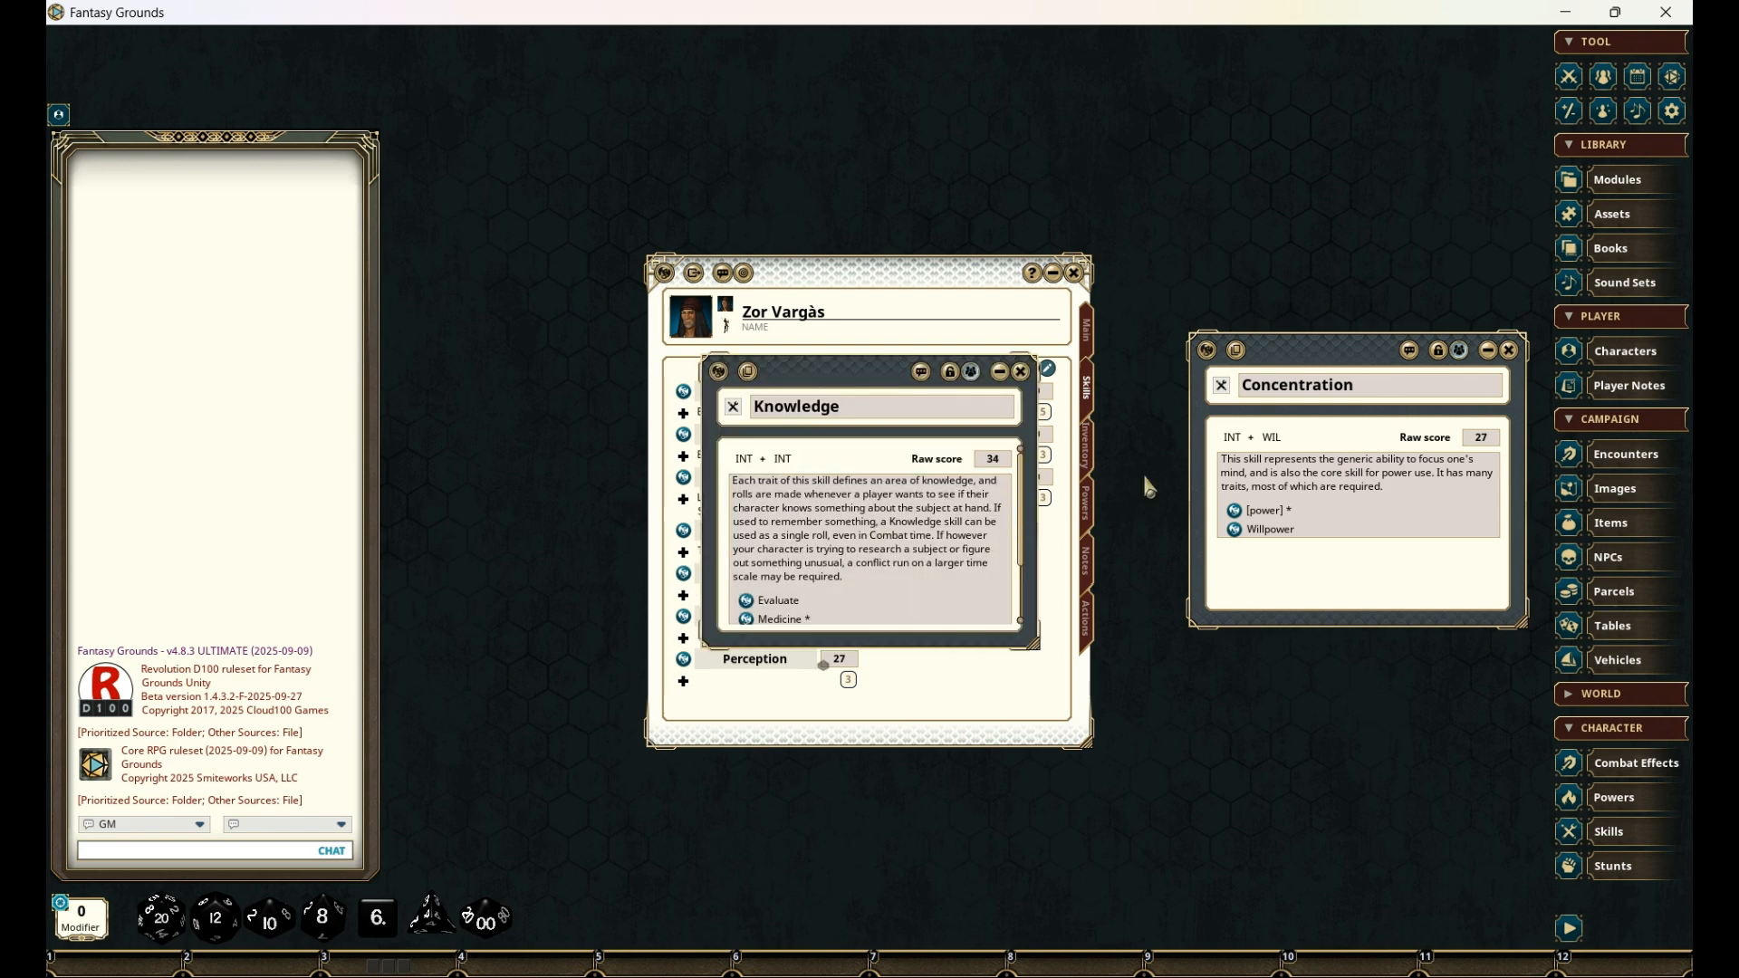
left_click_drag(910, 377, 1316, 356)
scroll(1312, 475, "down", 3)
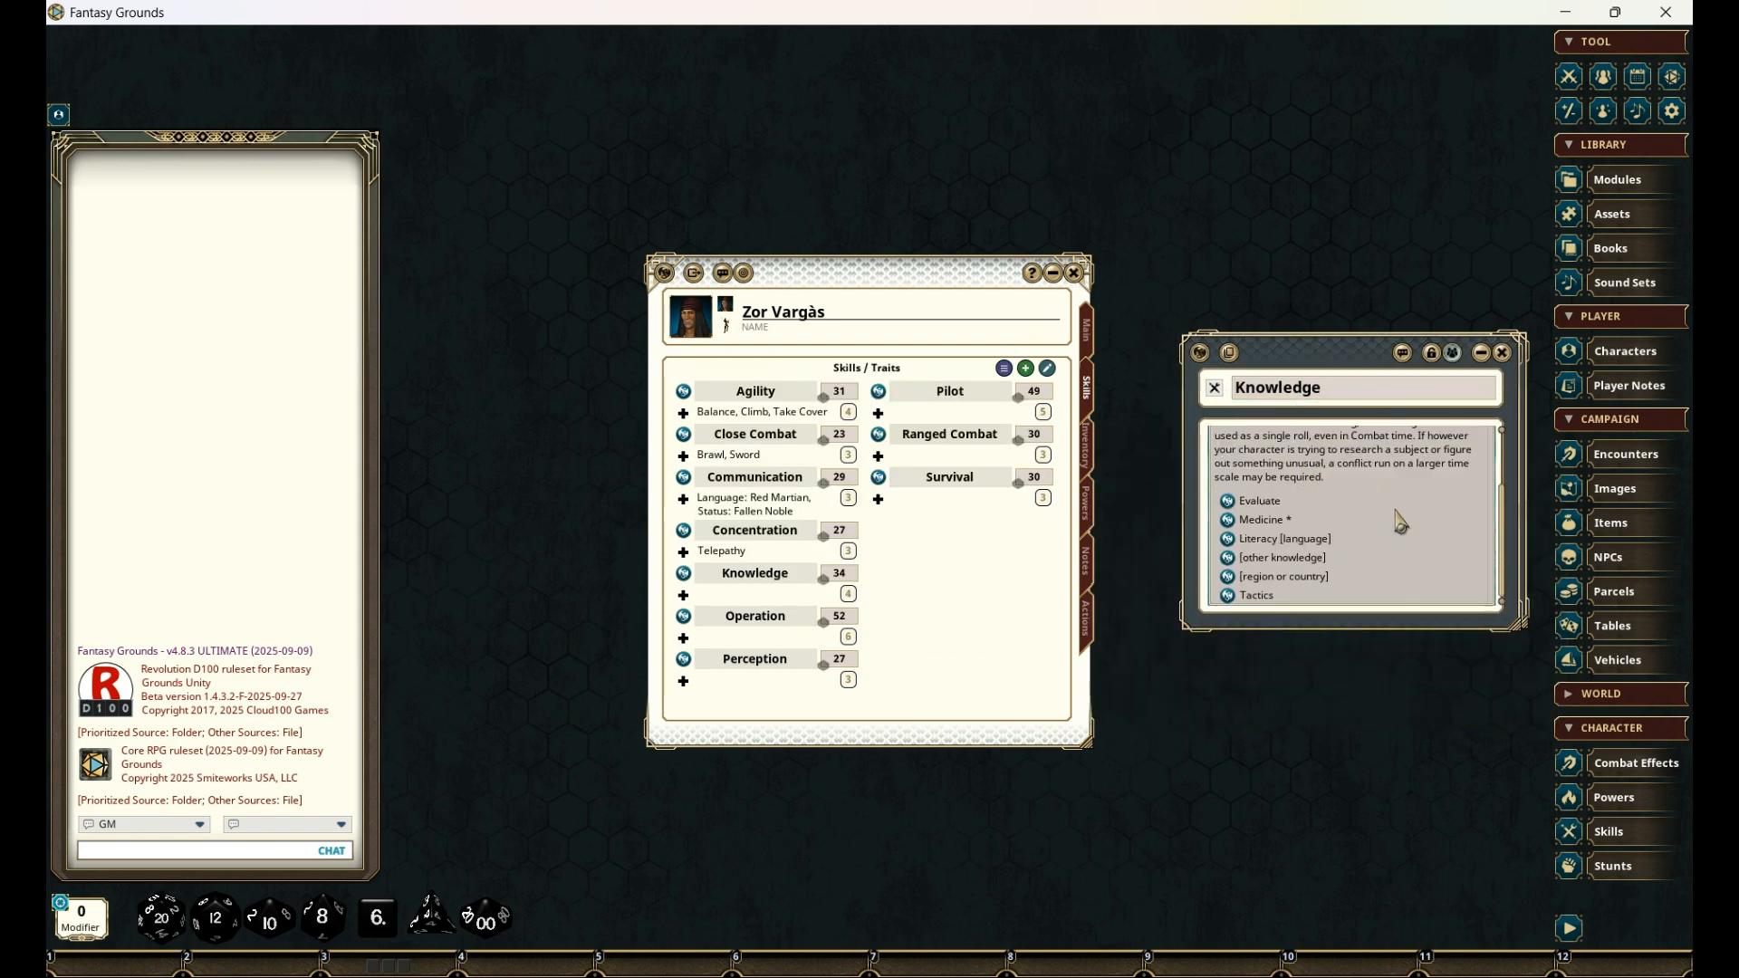
left_click_drag(1235, 544, 761, 593)
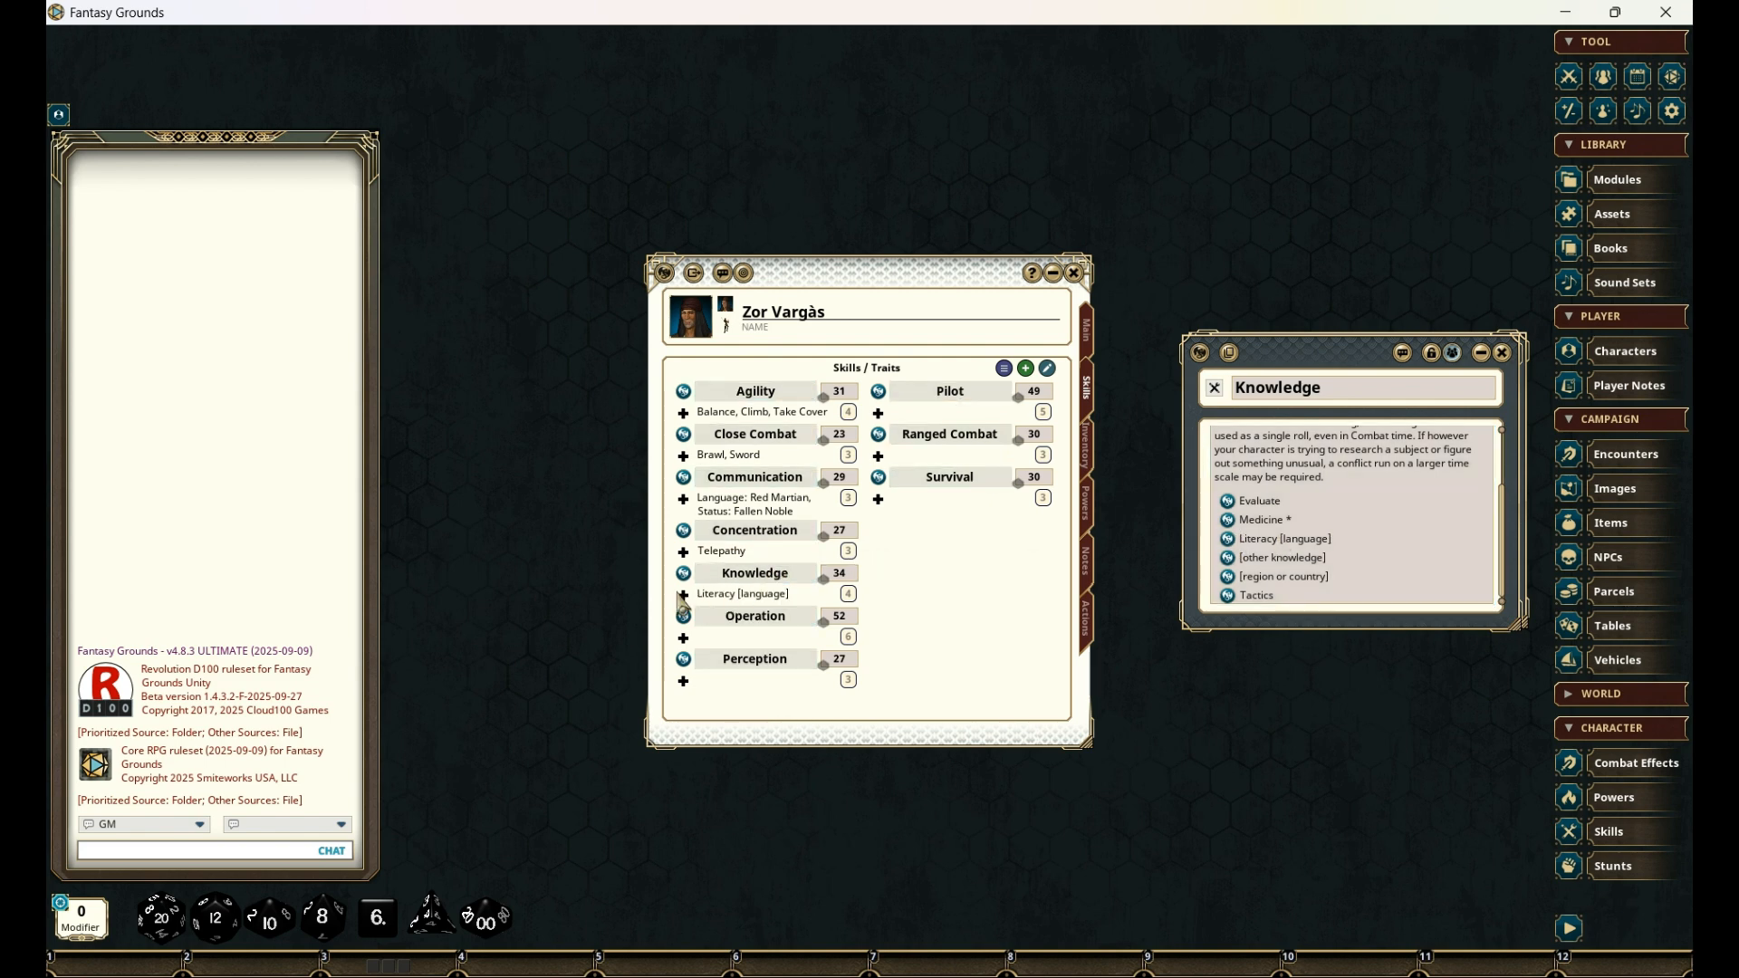
- Rename the Knowledge skill's Literacy [language] trait as "Literacy: Martian", collapse the traits and close the skill's record
left_click(683, 594)
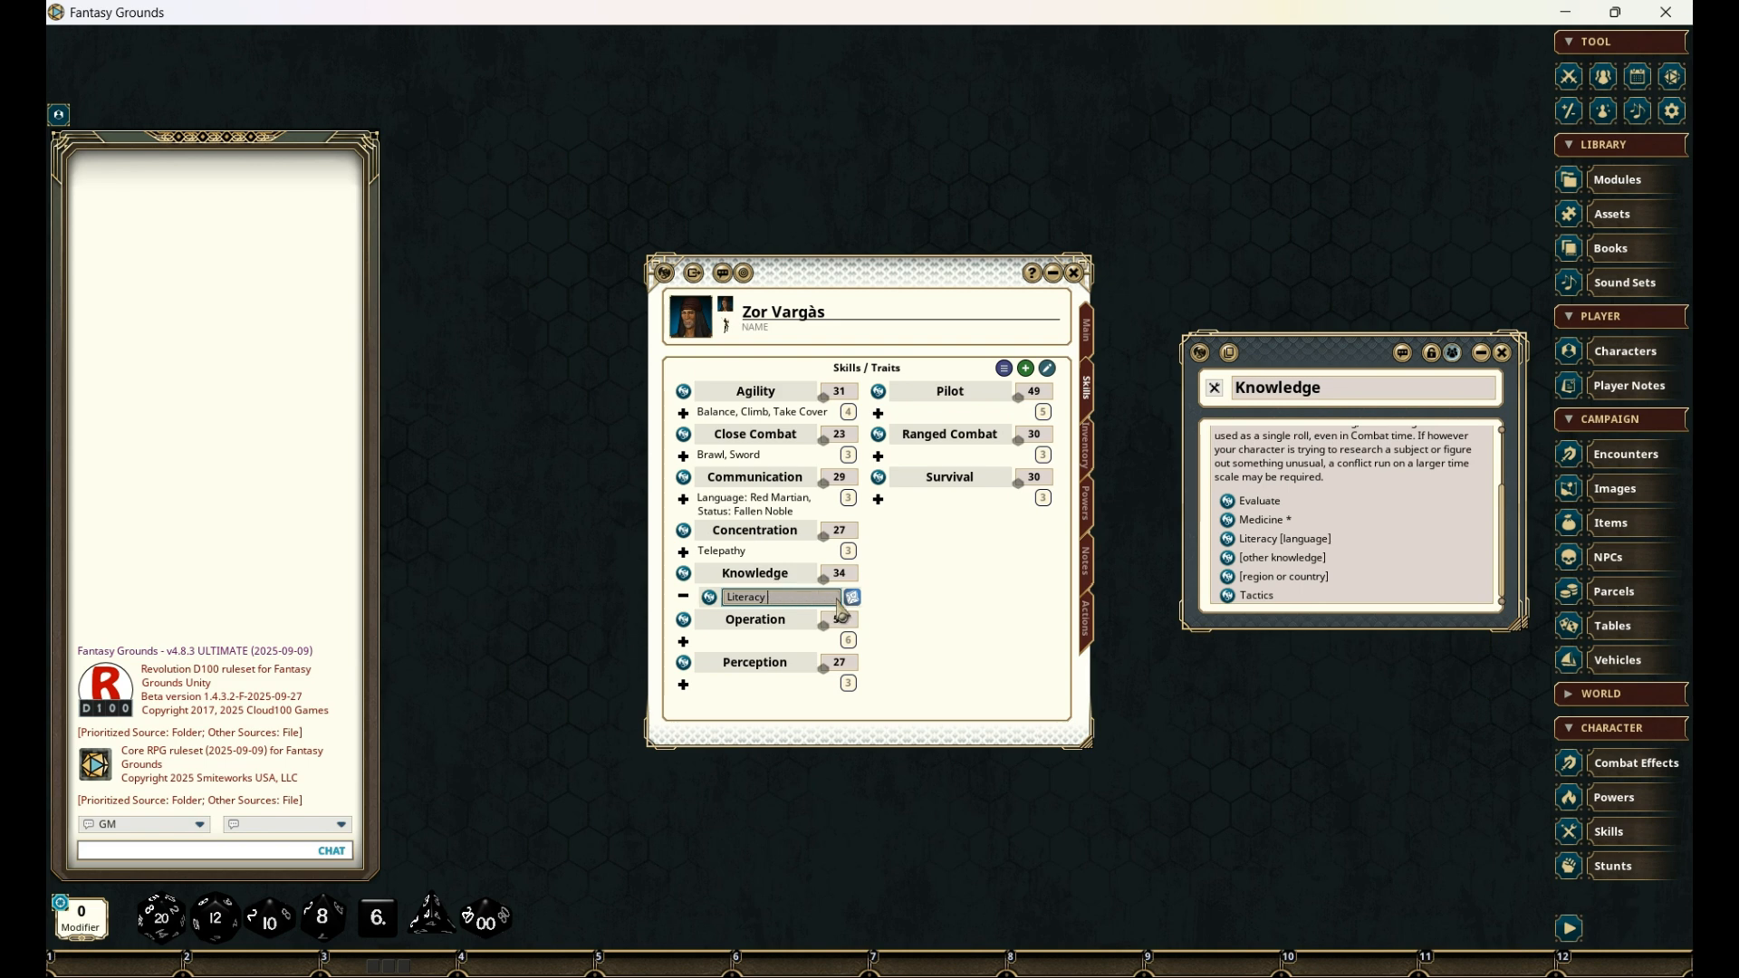
type(": Martian")
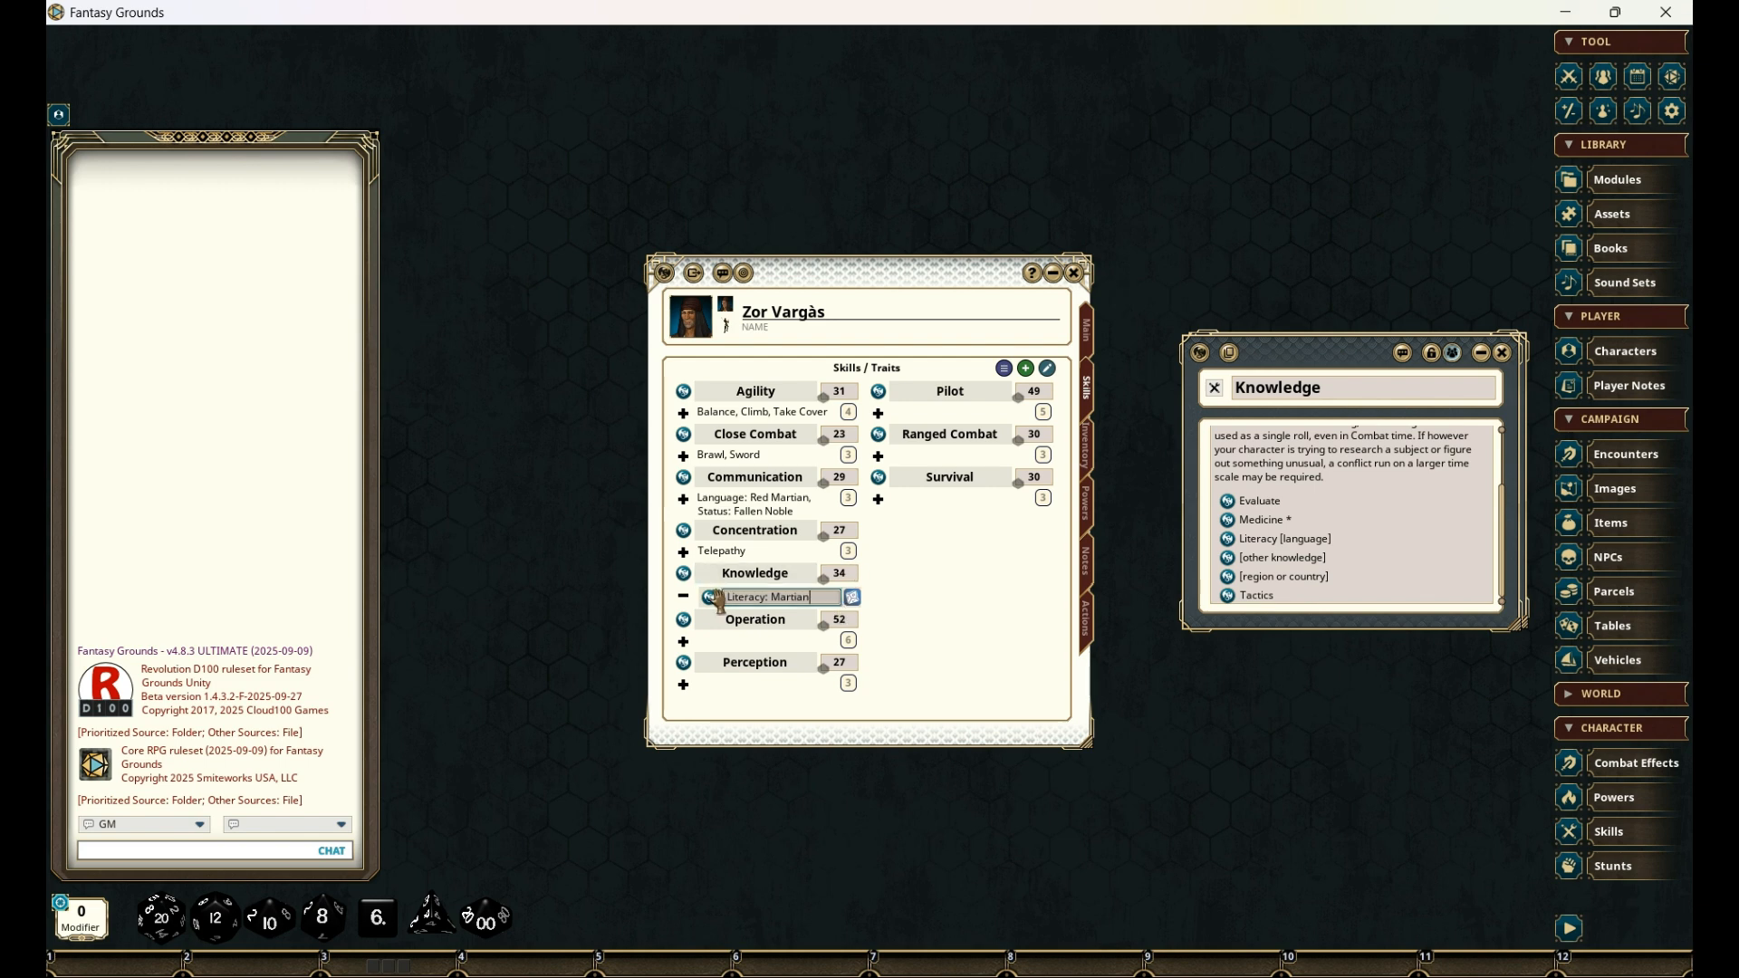
left_click(688, 605)
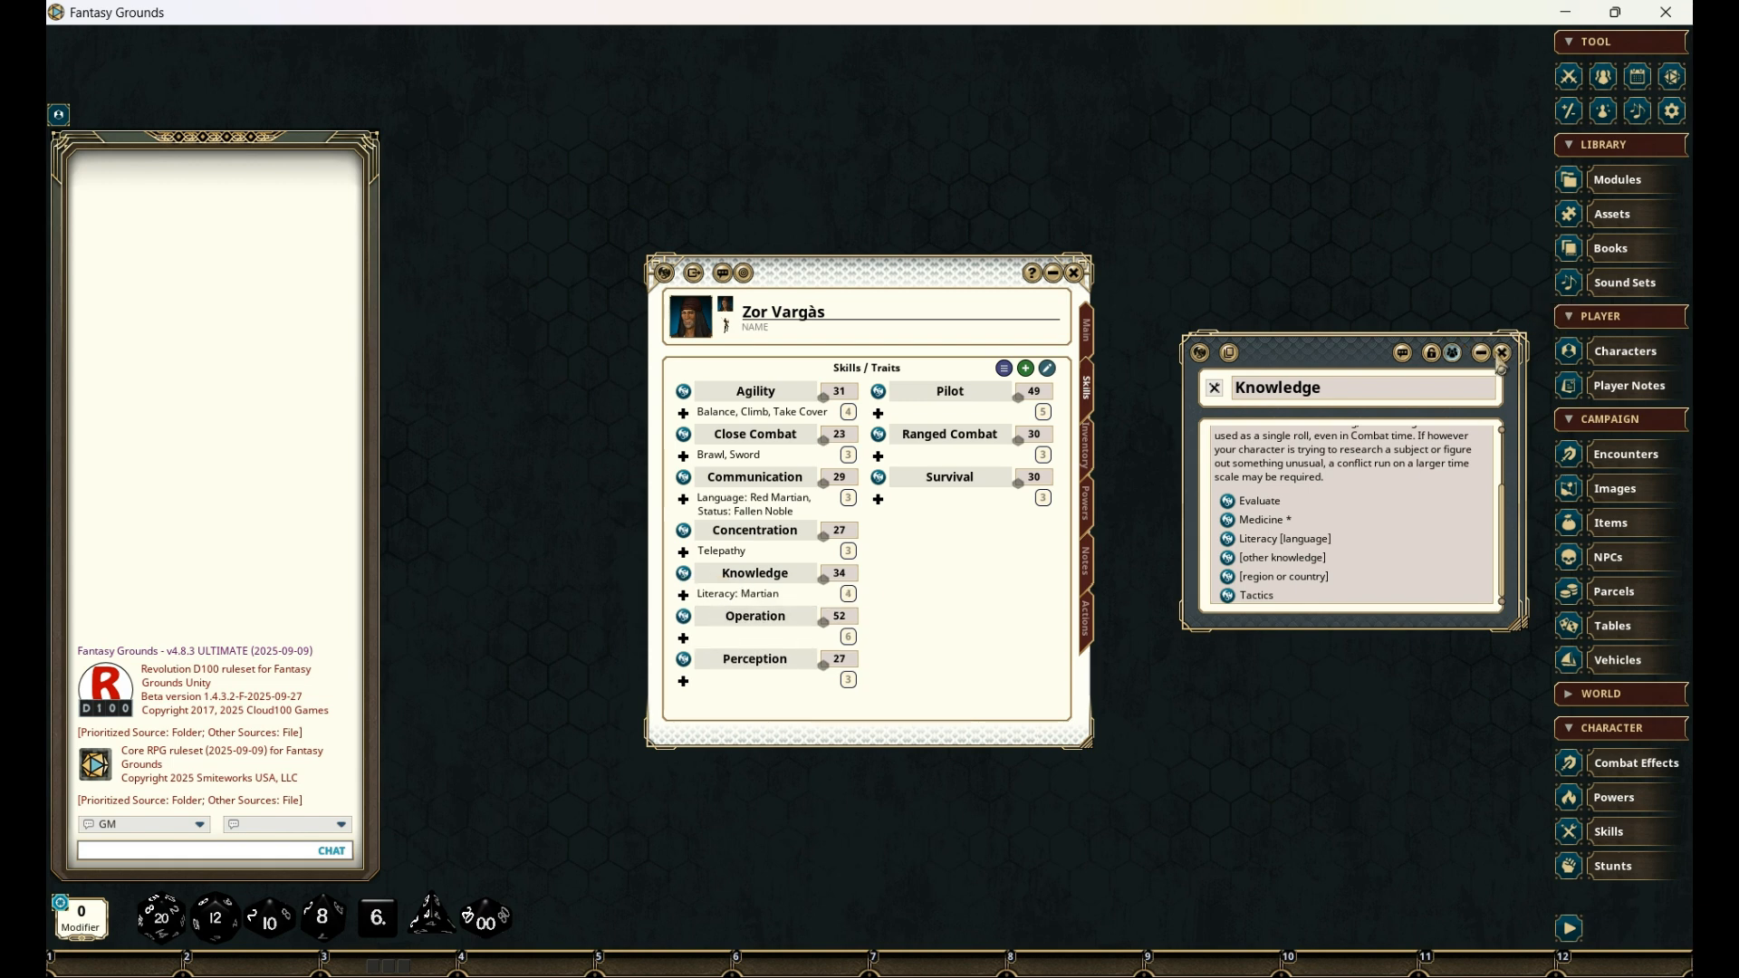
left_click(1502, 353)
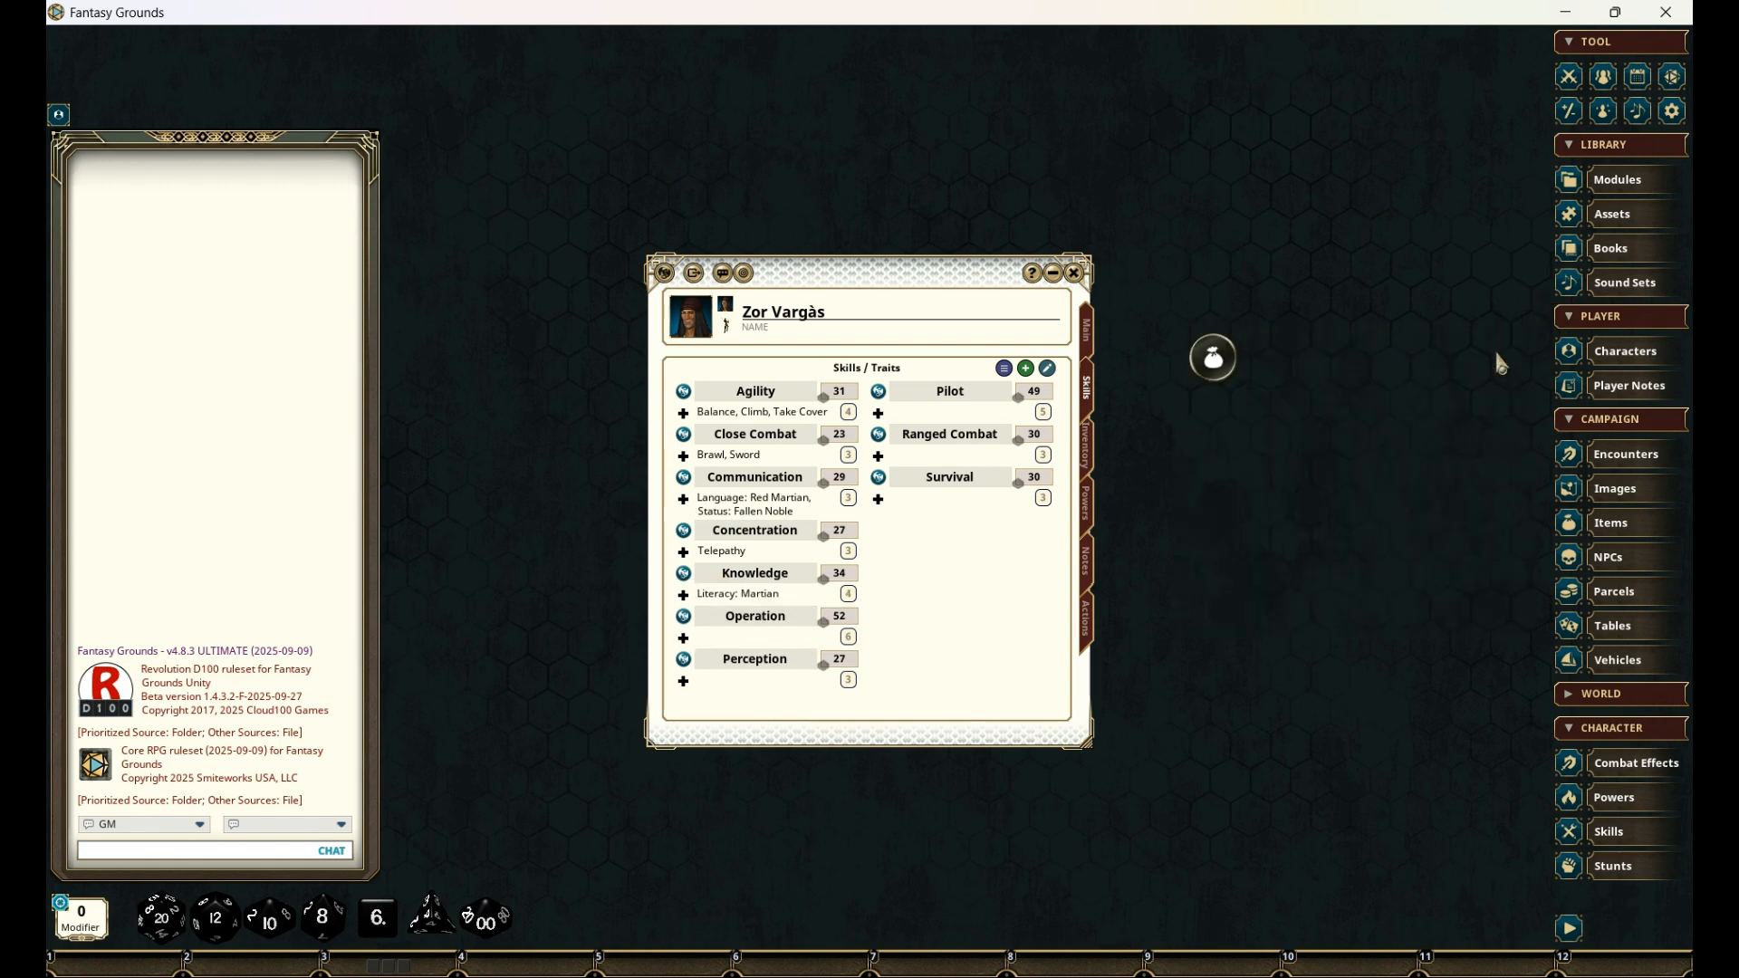
- Open the Operation skill's record and add its [device] trait to the skill twice
left_click(685, 619)
left_click_drag(826, 371, 1336, 331)
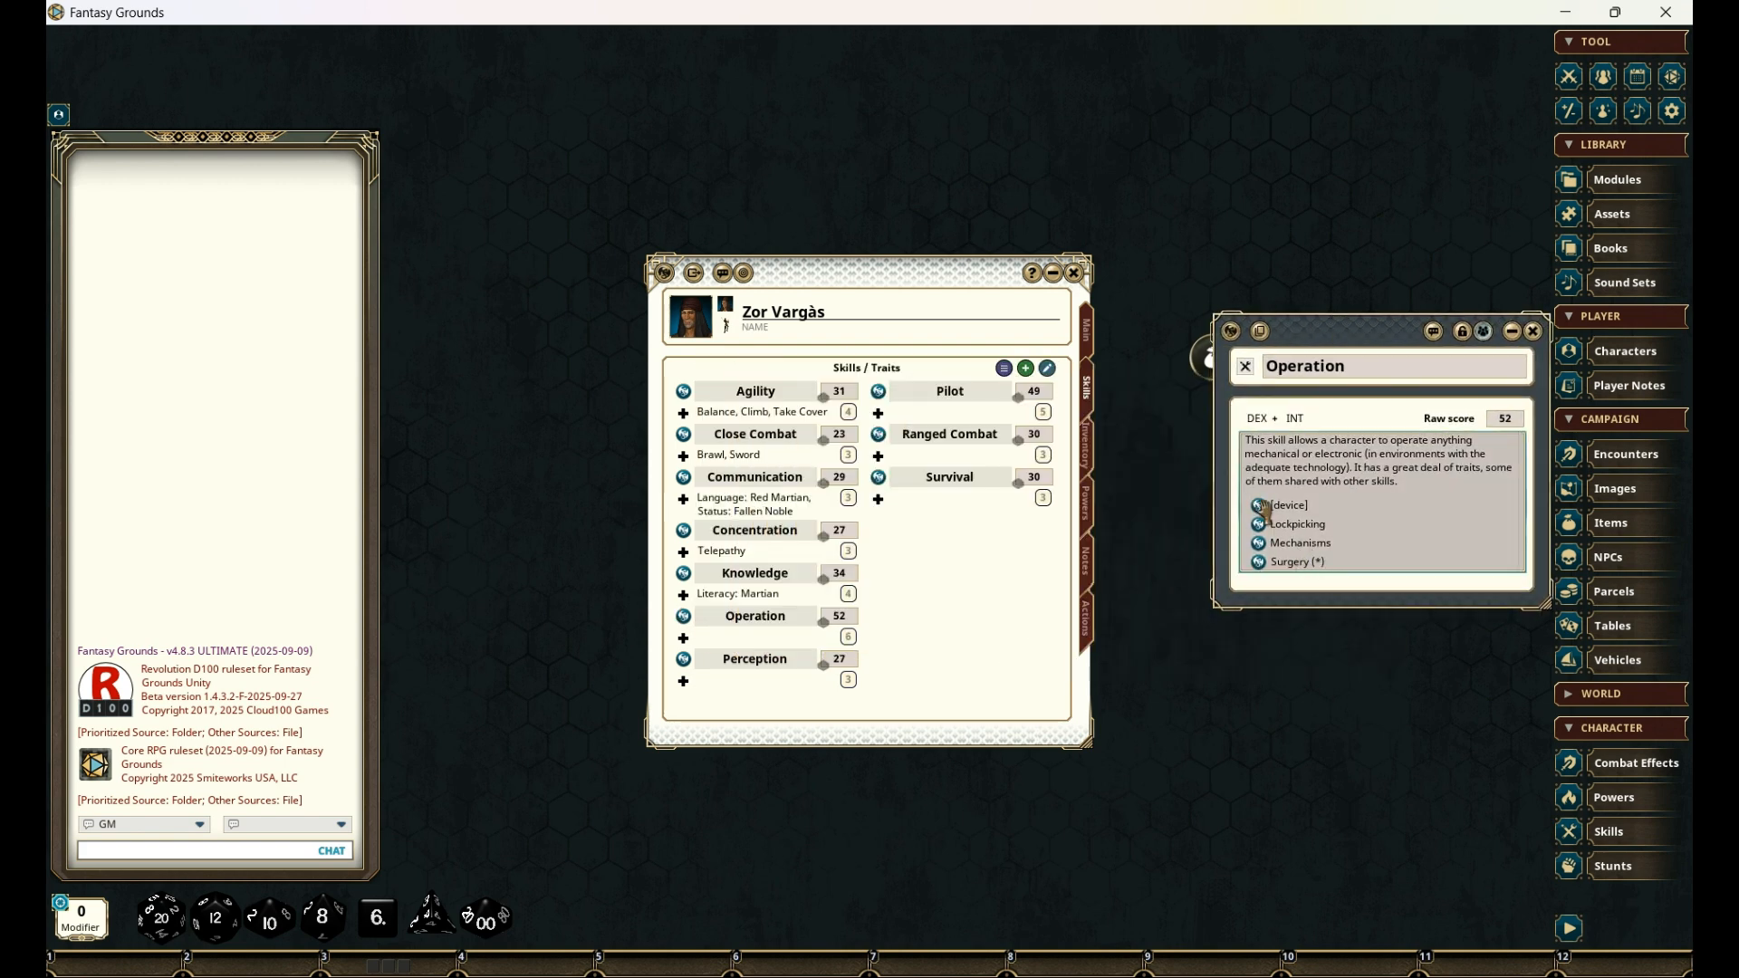
left_click_drag(1266, 512, 757, 620)
left_click_drag(1255, 507, 764, 617)
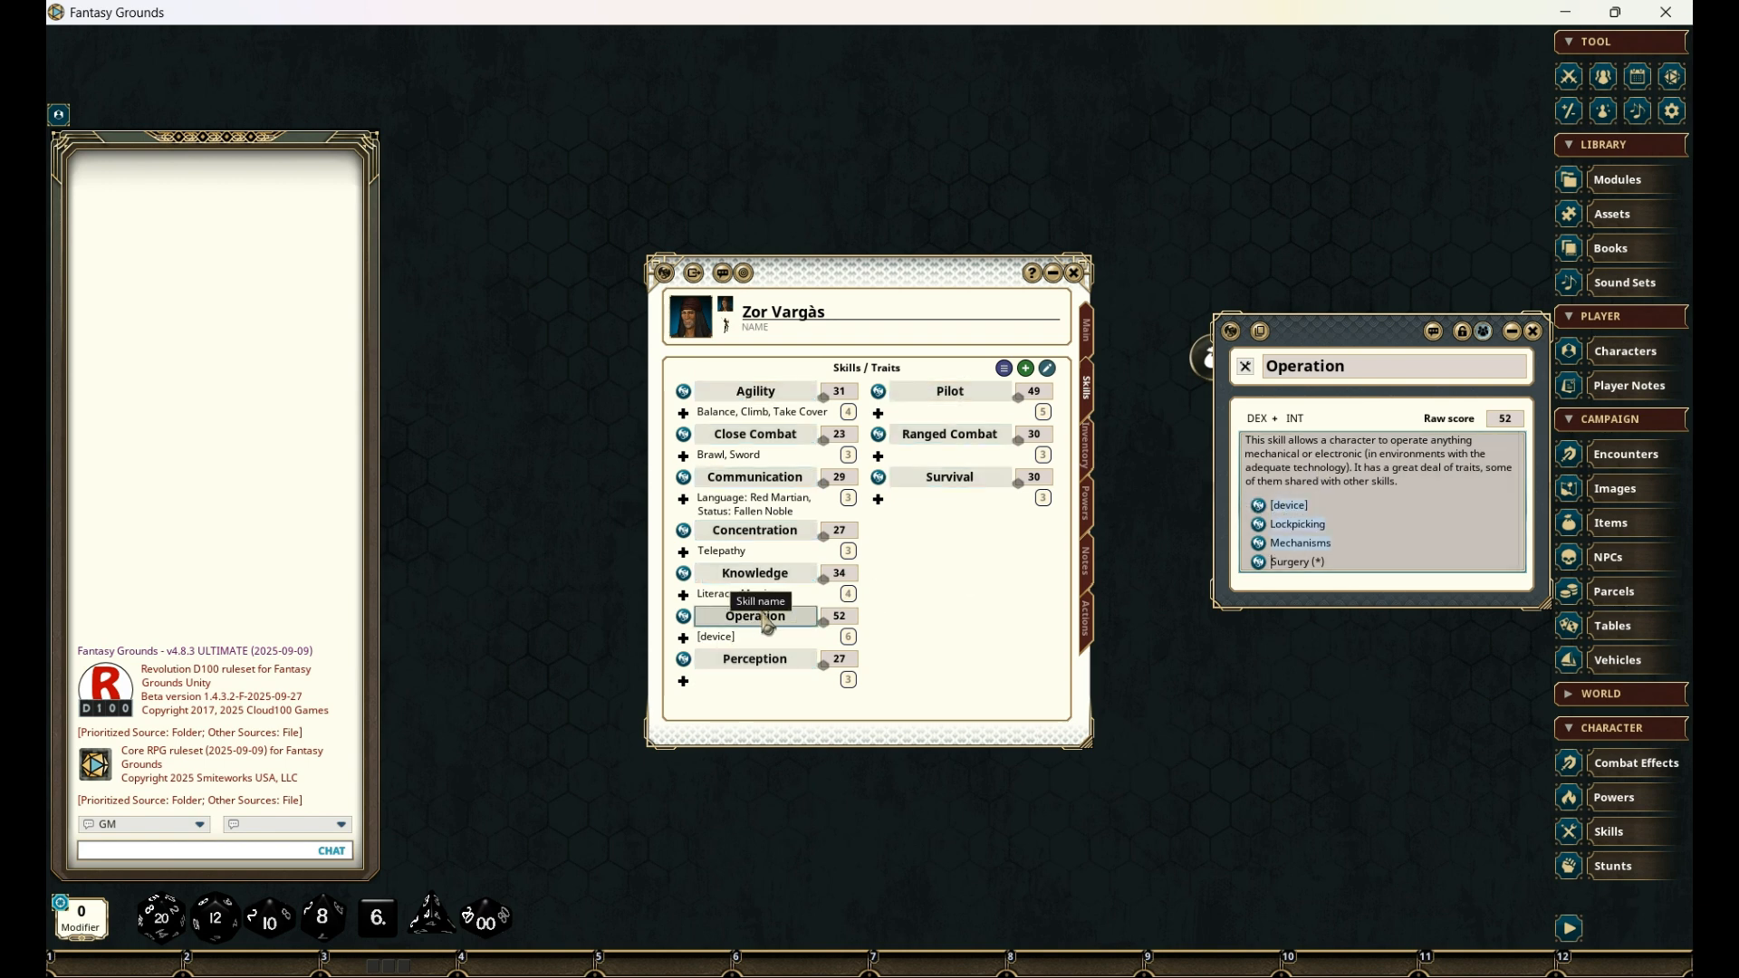
left_click_drag(1255, 508, 764, 648)
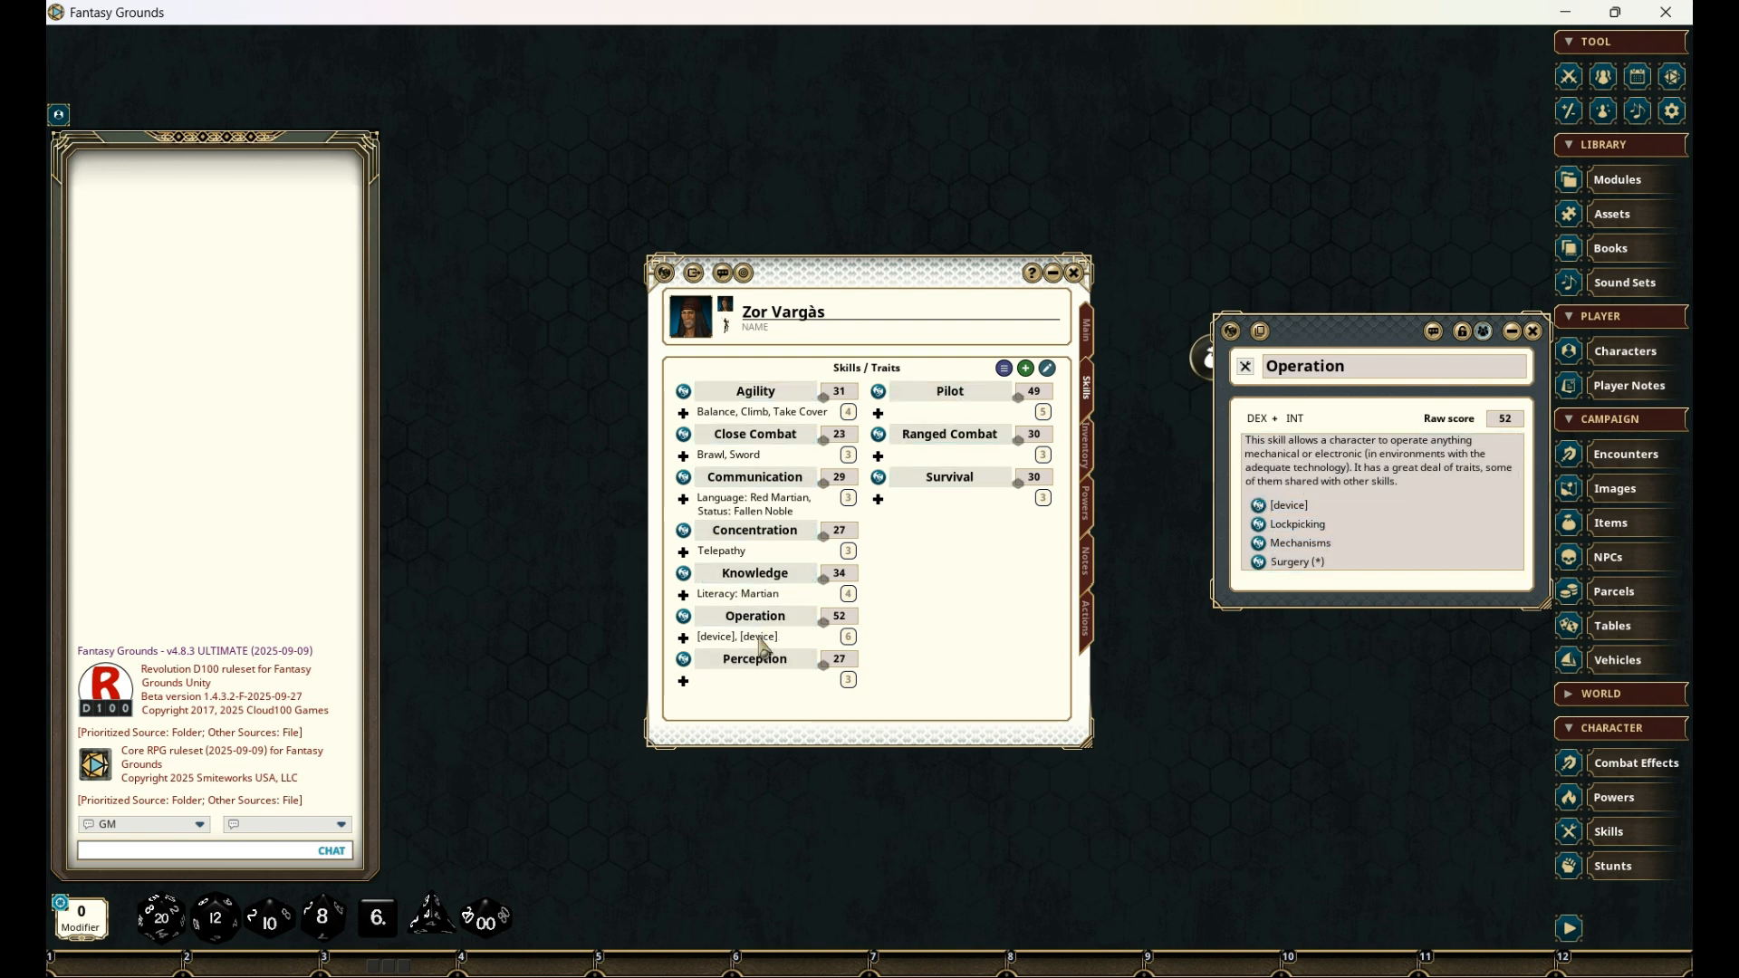
- Rename the two [device] traits of the Operation skill as "8th Ray" and "Radium Cannon", and collapse the traits
left_click(683, 639)
left_click(796, 641)
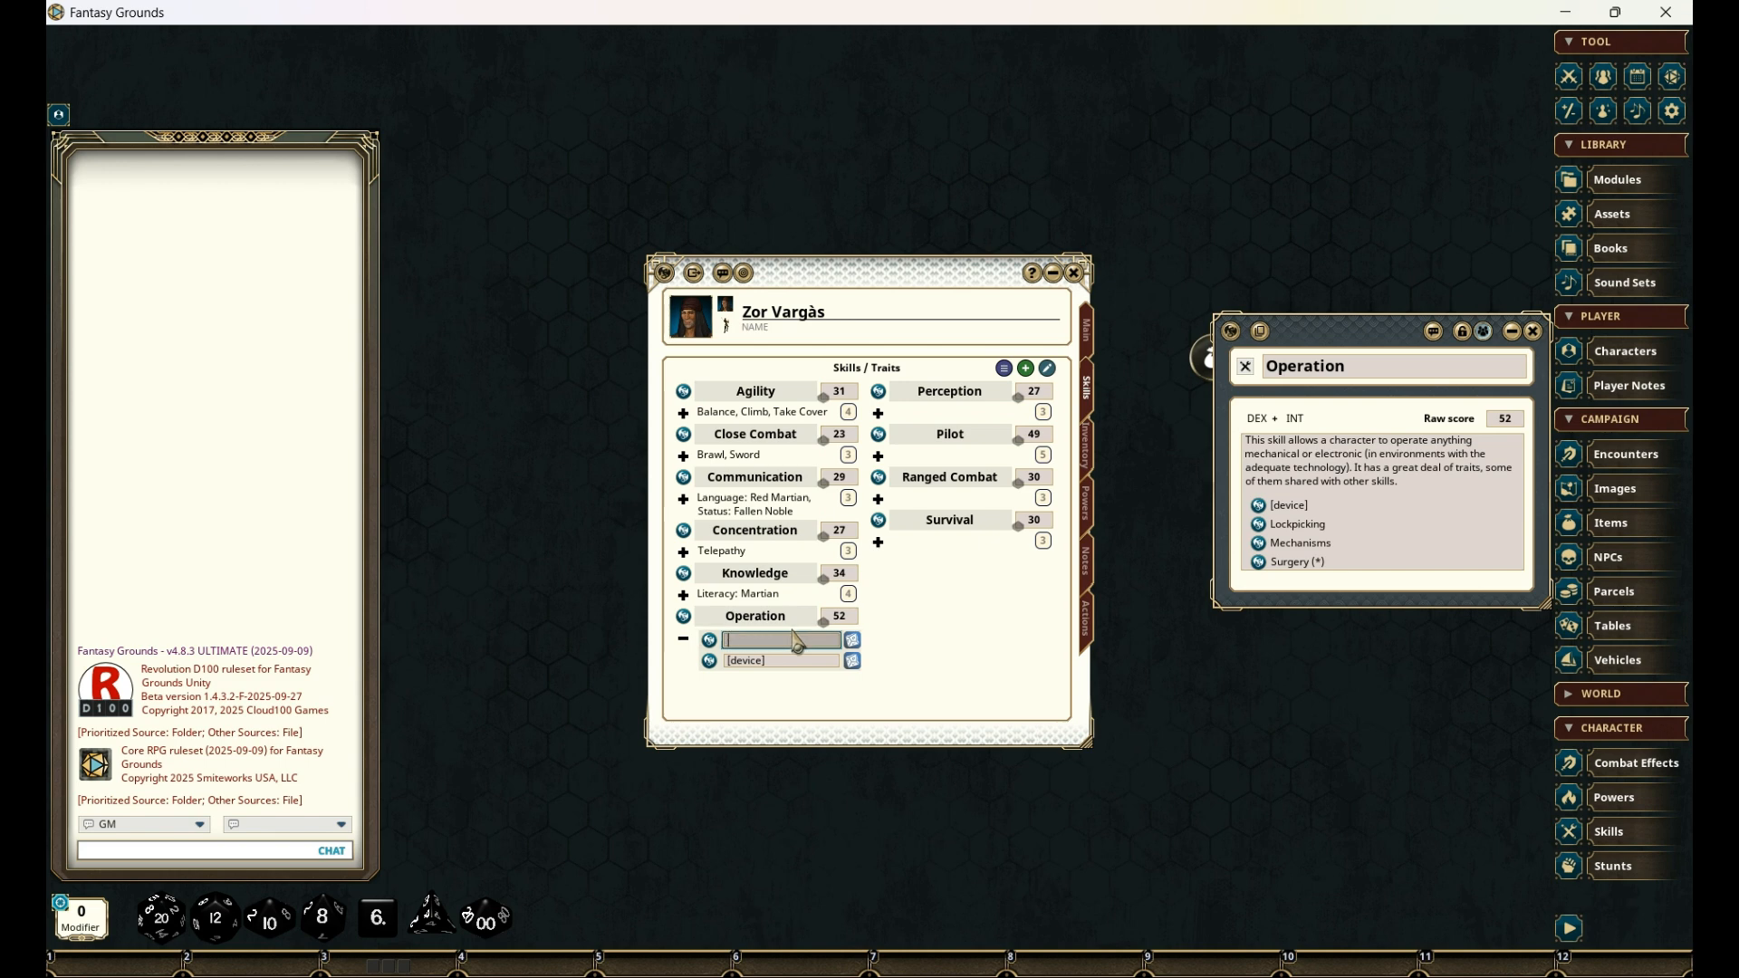
type("8th Ray")
left_click(796, 664)
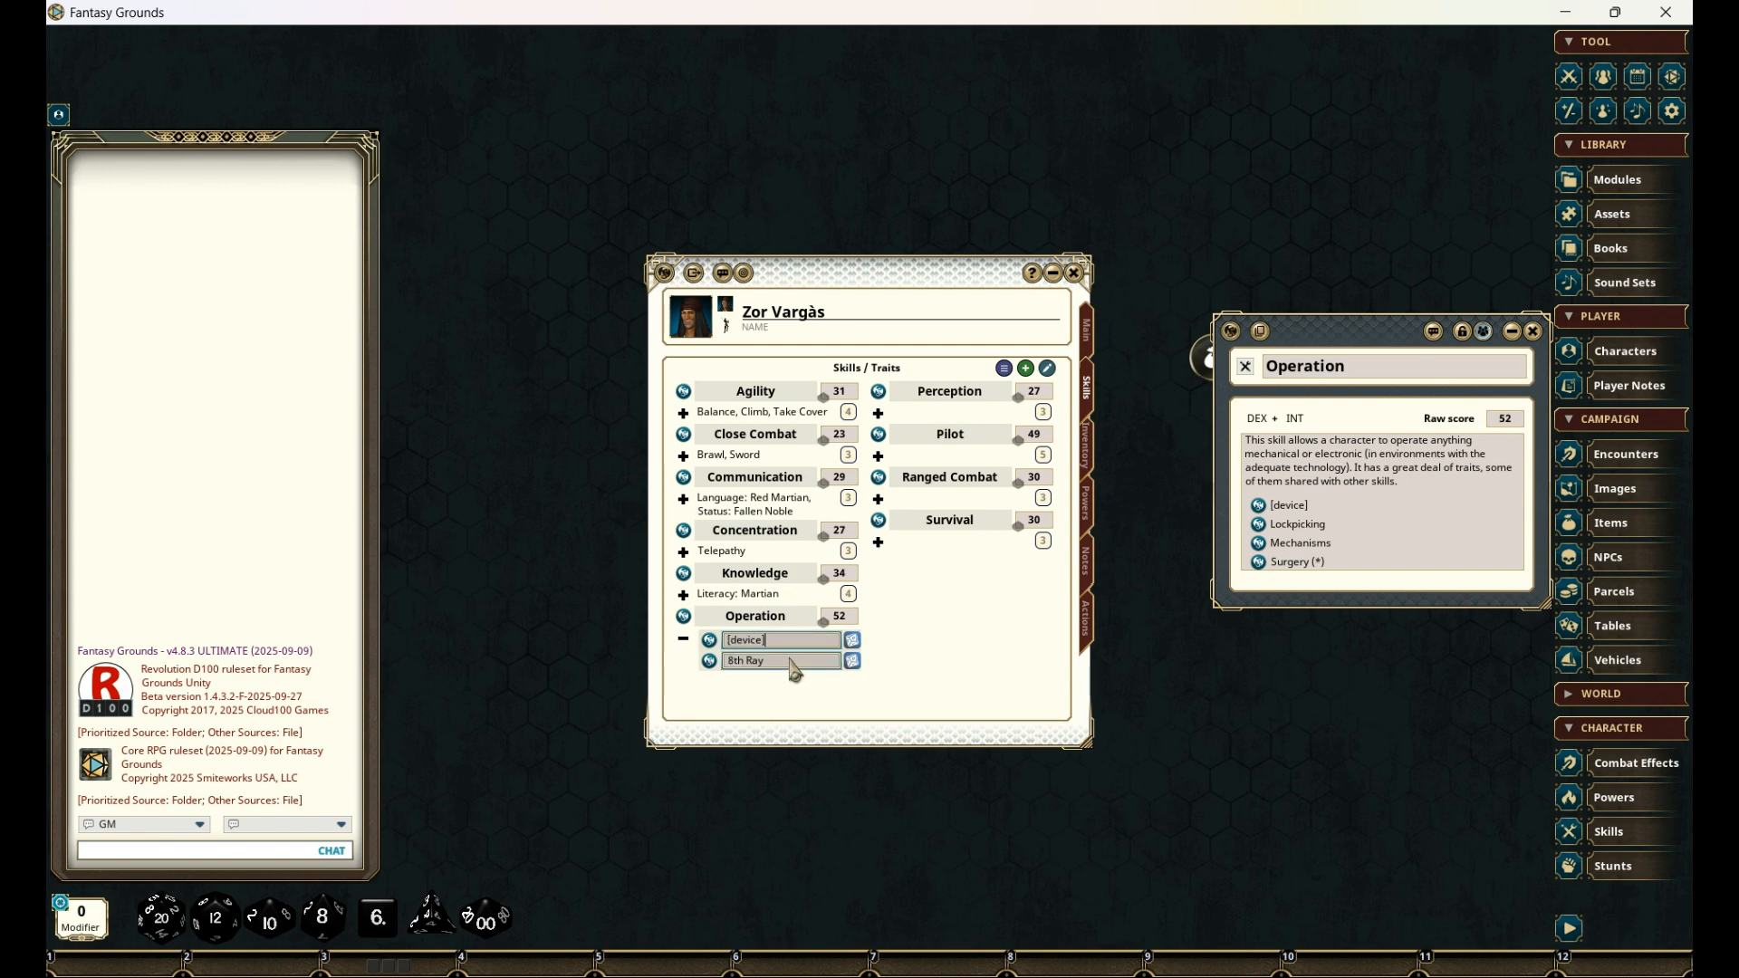
type("Radium Cannon")
left_click(684, 640)
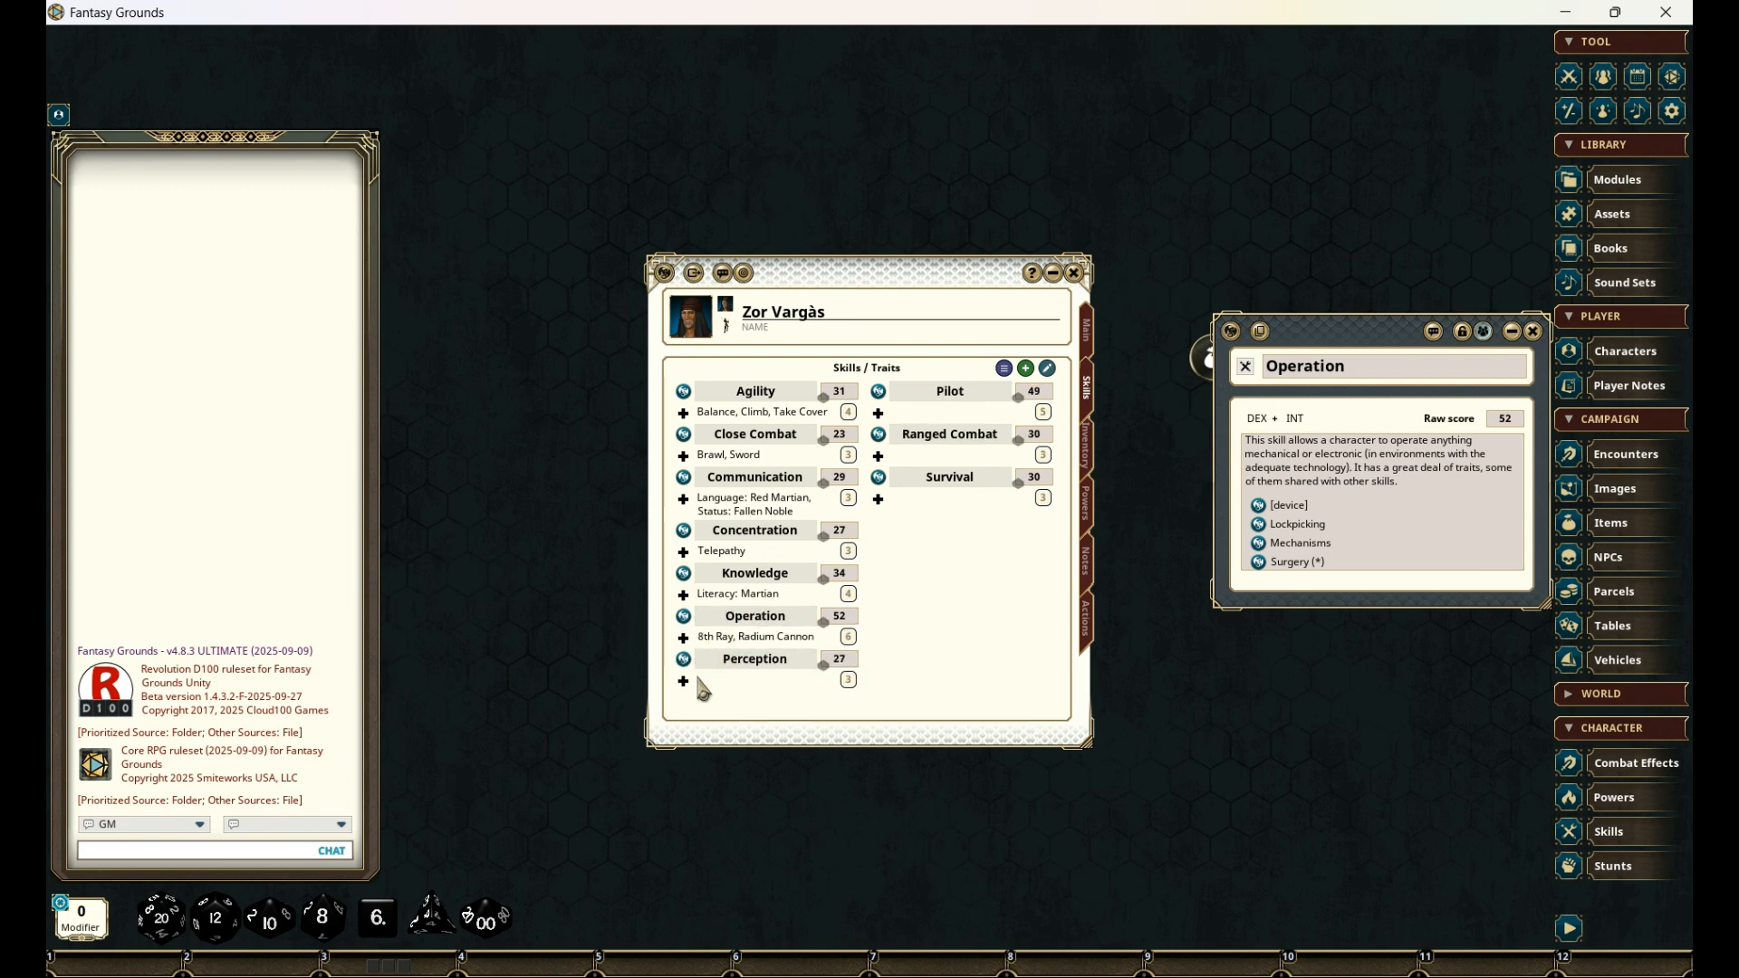
- Add the Hearing and Vision traits to the Perception skill and close the Perception and Operation records
left_click(685, 659)
left_click_drag(851, 369, 1307, 331)
left_click_drag(1203, 520, 765, 666)
left_click(1215, 577)
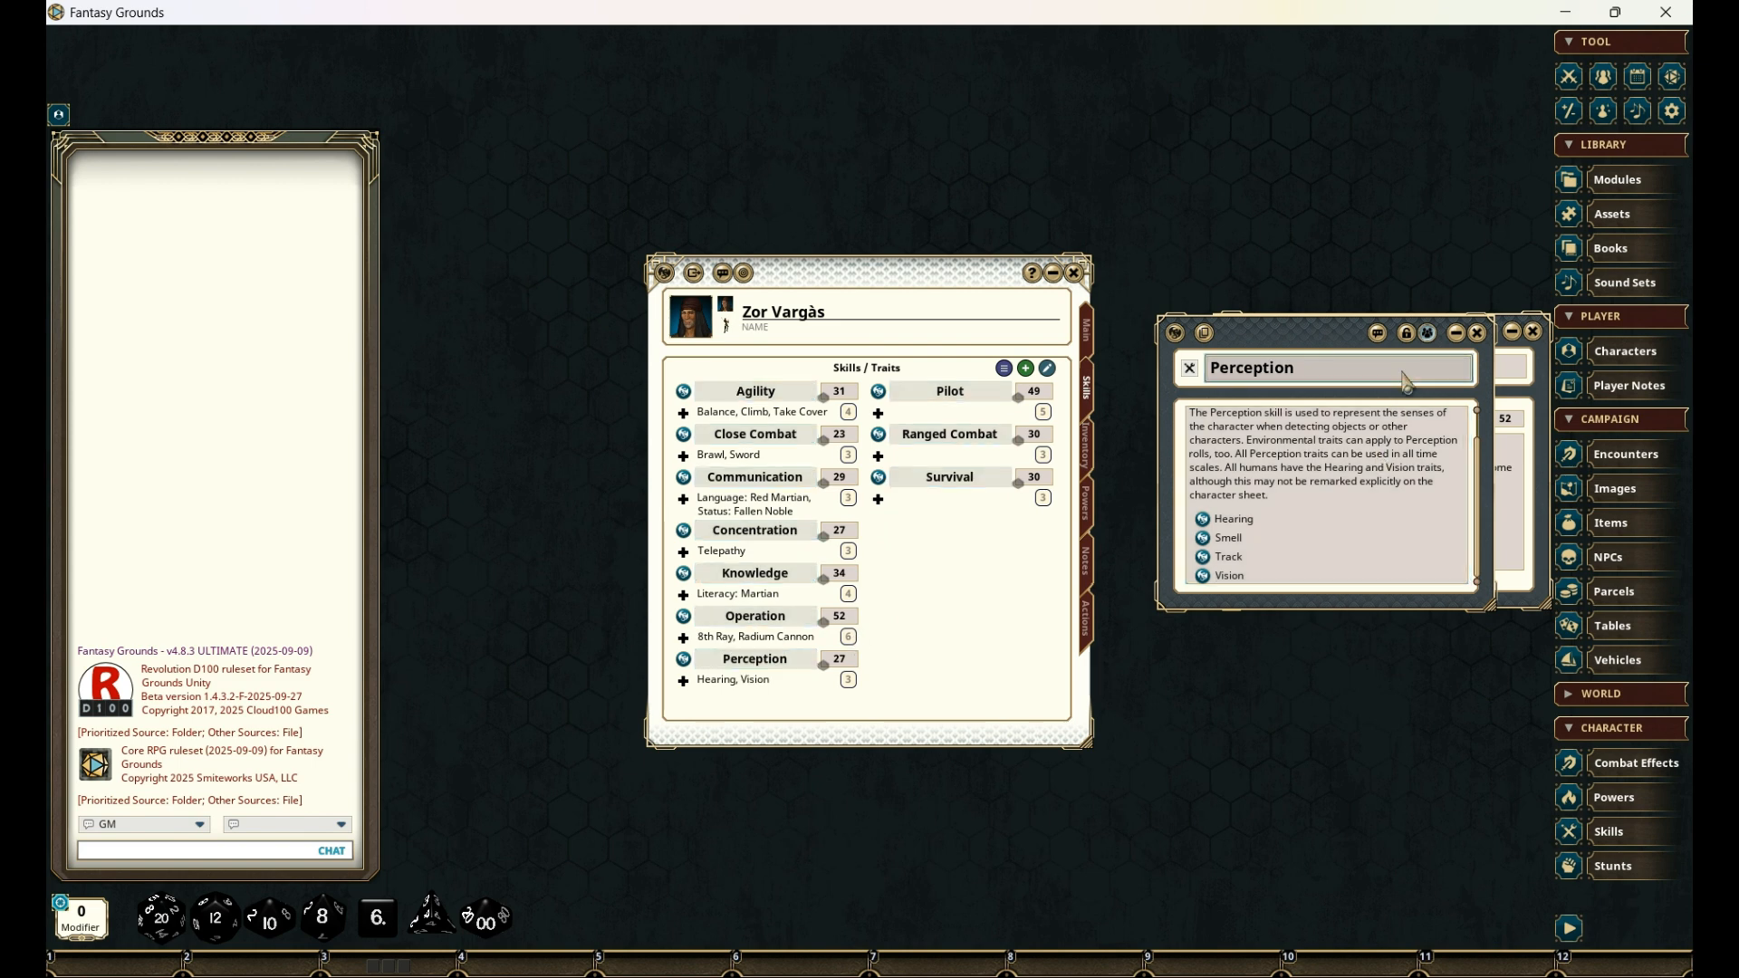
left_click(1477, 332)
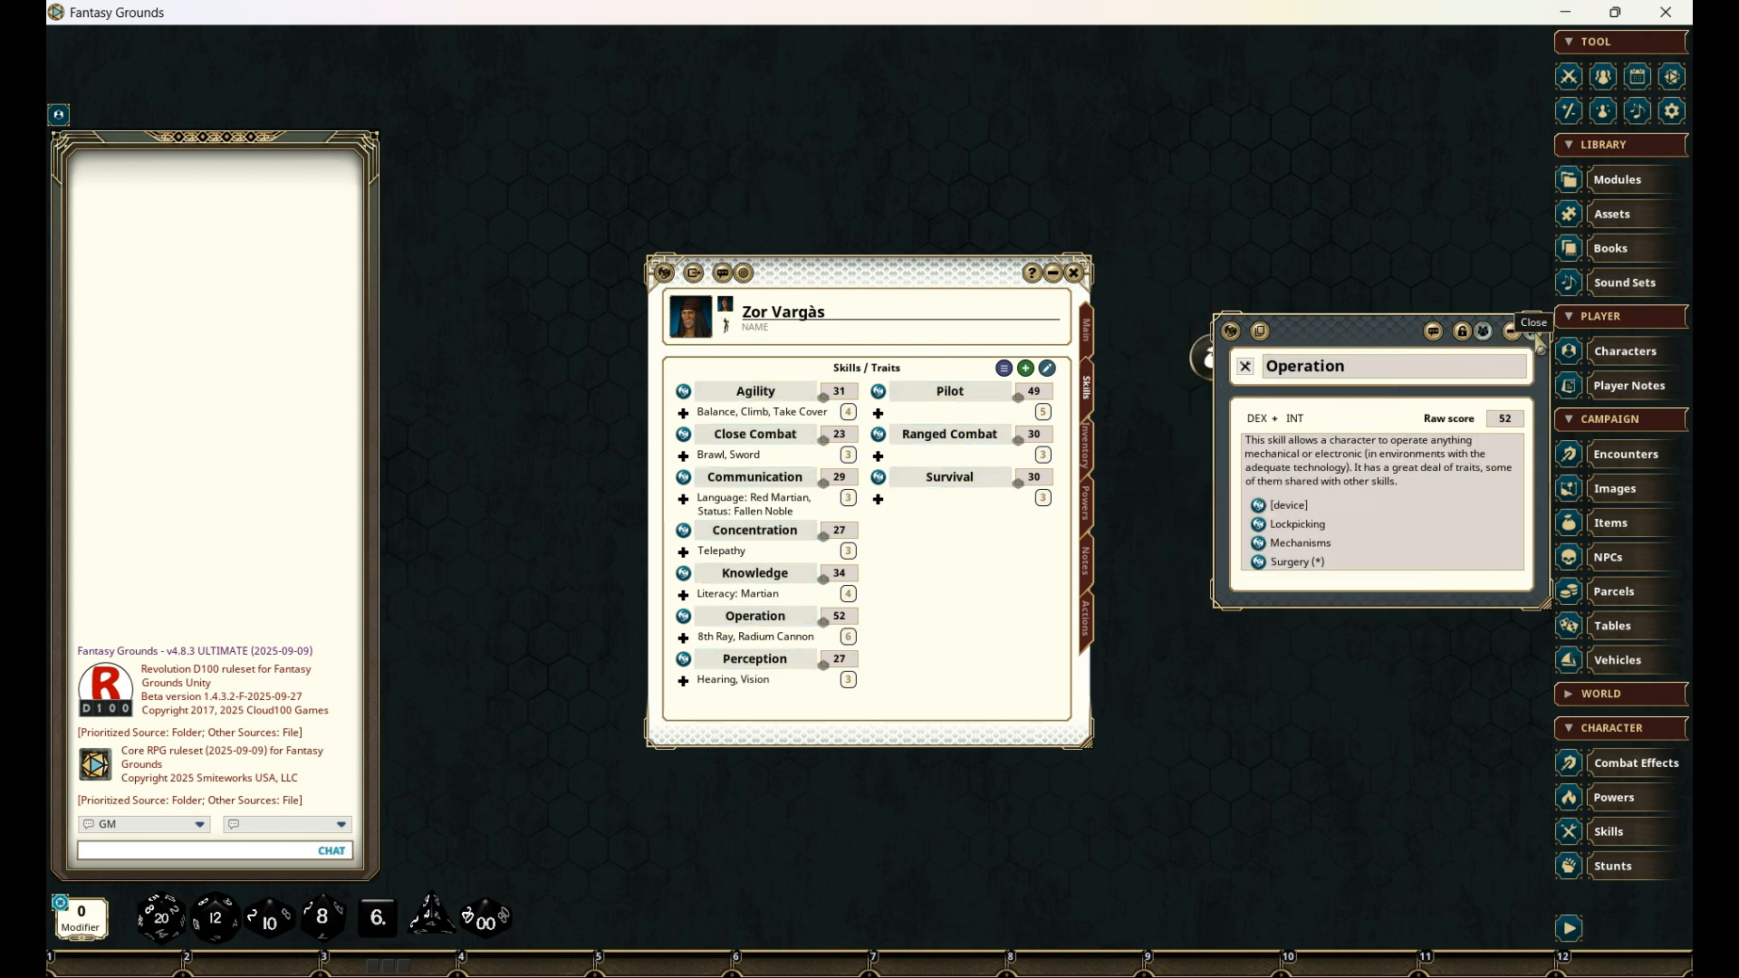
left_click(1533, 332)
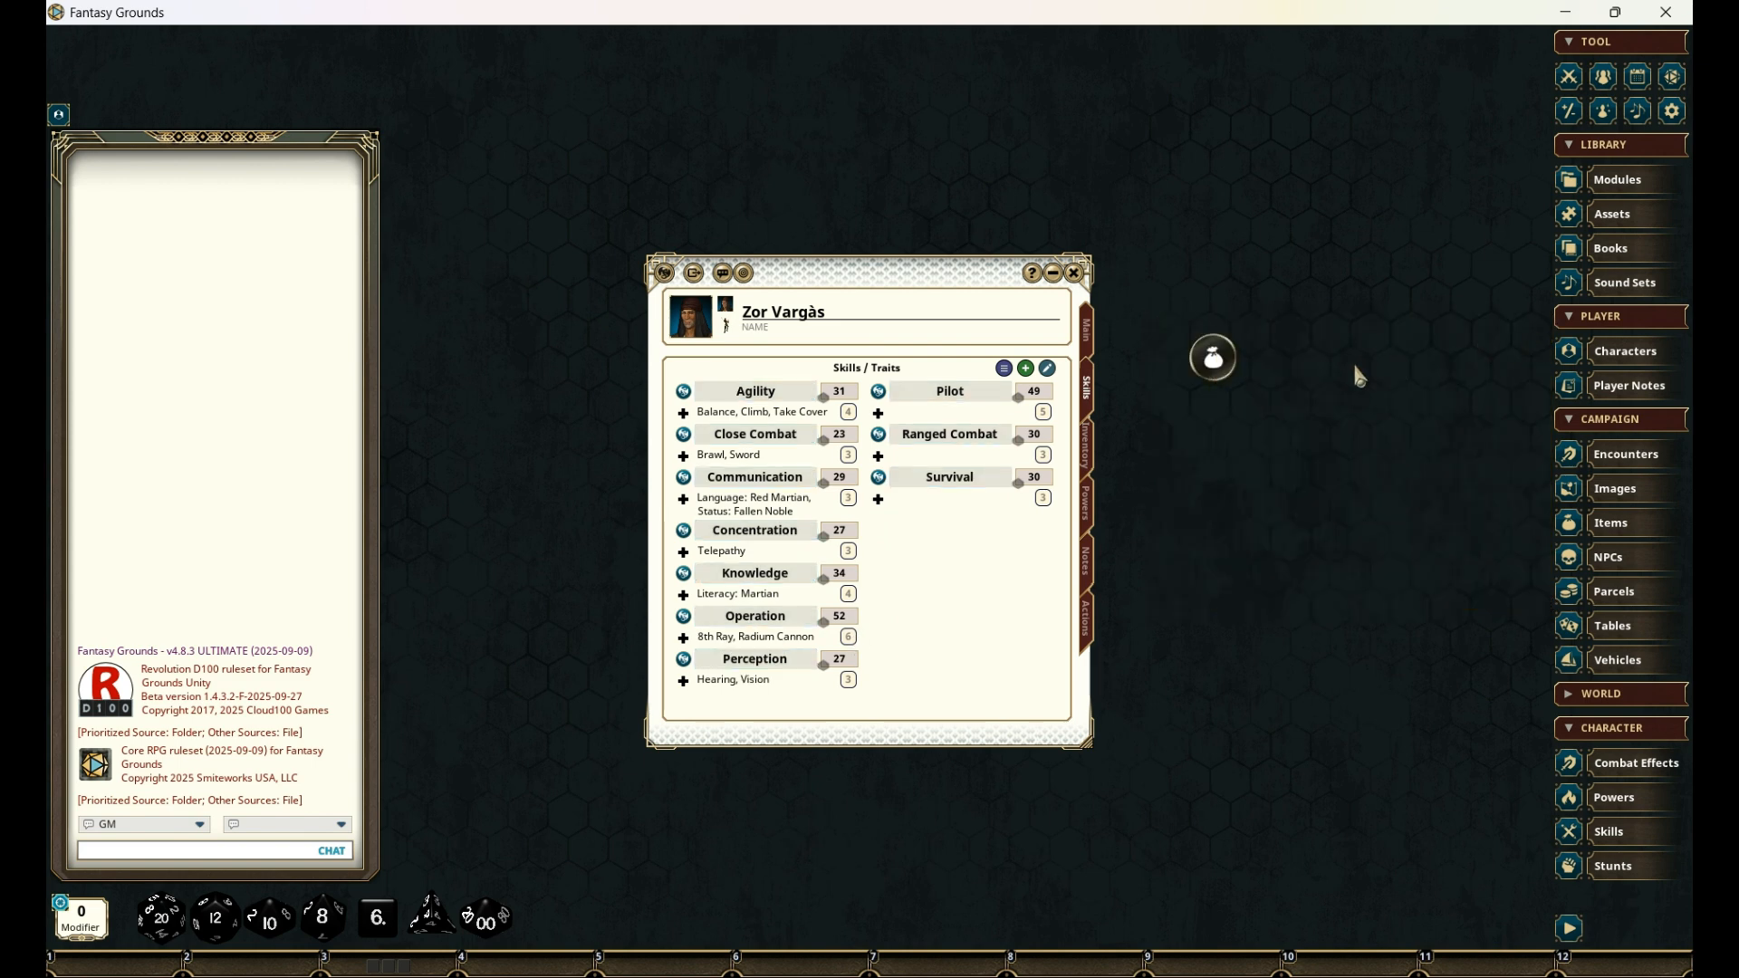
- Open the Pilot skill's record and add its Airship * trait to the skill twice
left_click(879, 392)
left_click_drag(815, 378, 1310, 334)
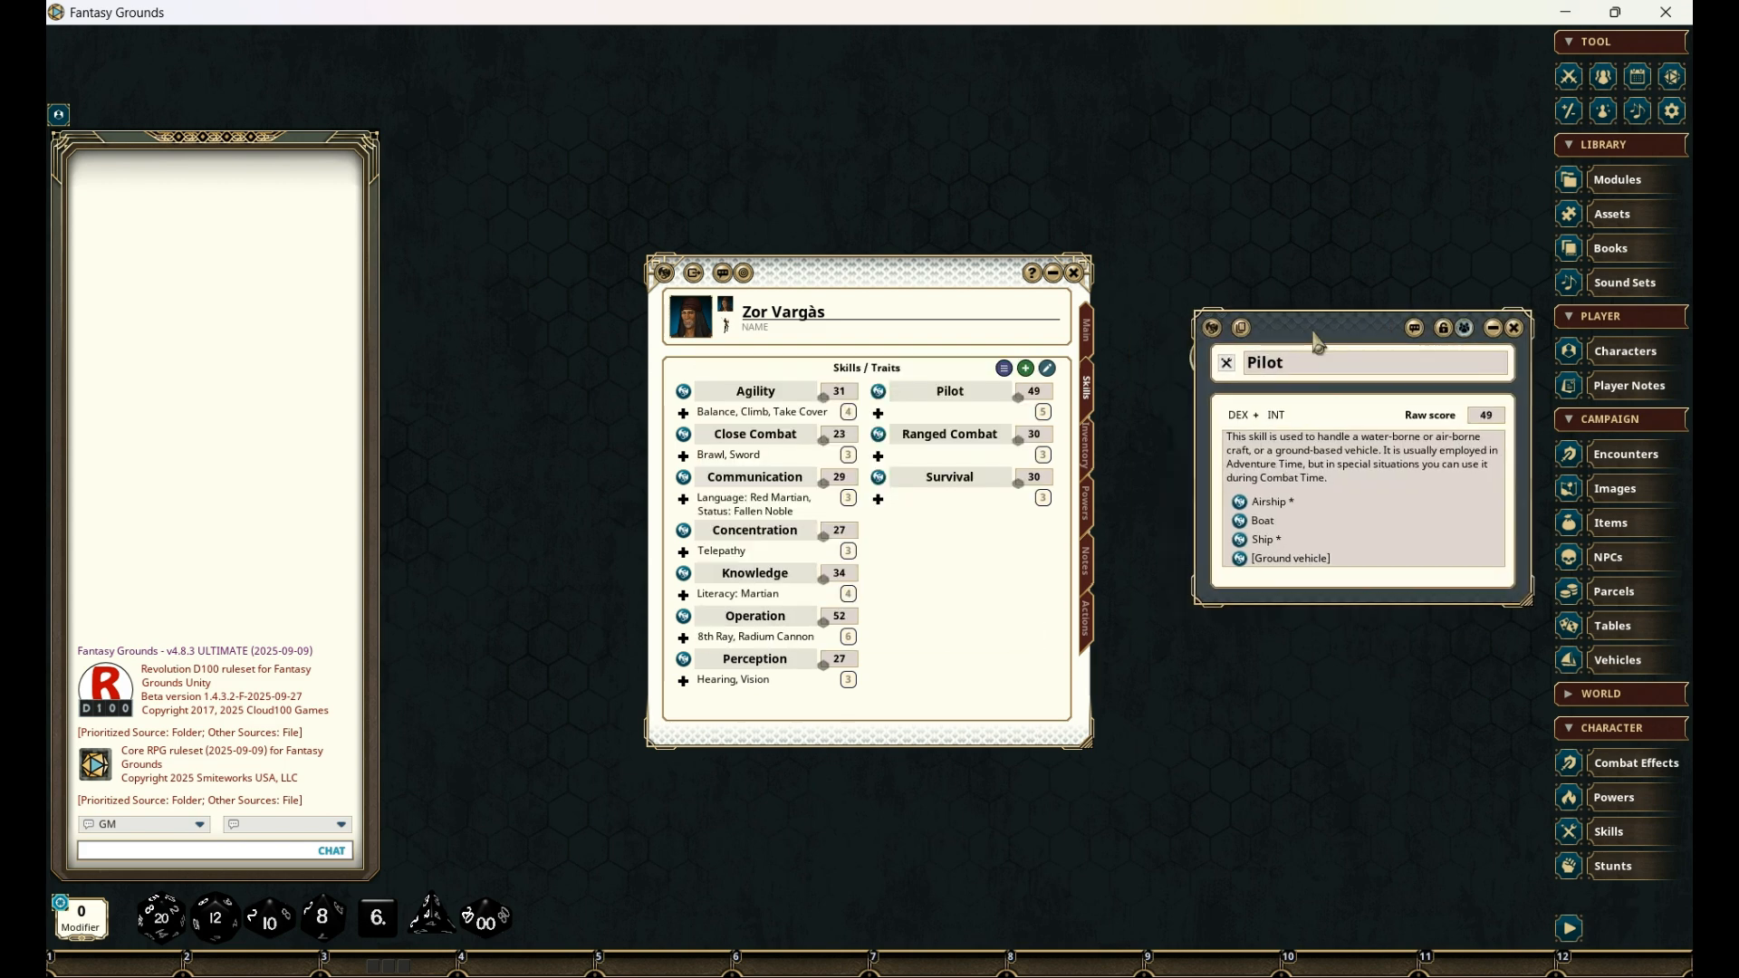
left_click_drag(1248, 503, 979, 403)
left_click_drag(1250, 504, 947, 393)
- Rename the two Pilot traits as "Individual Flyer" and "Airship", collapse the traits and close the skill's record
left_click(878, 413)
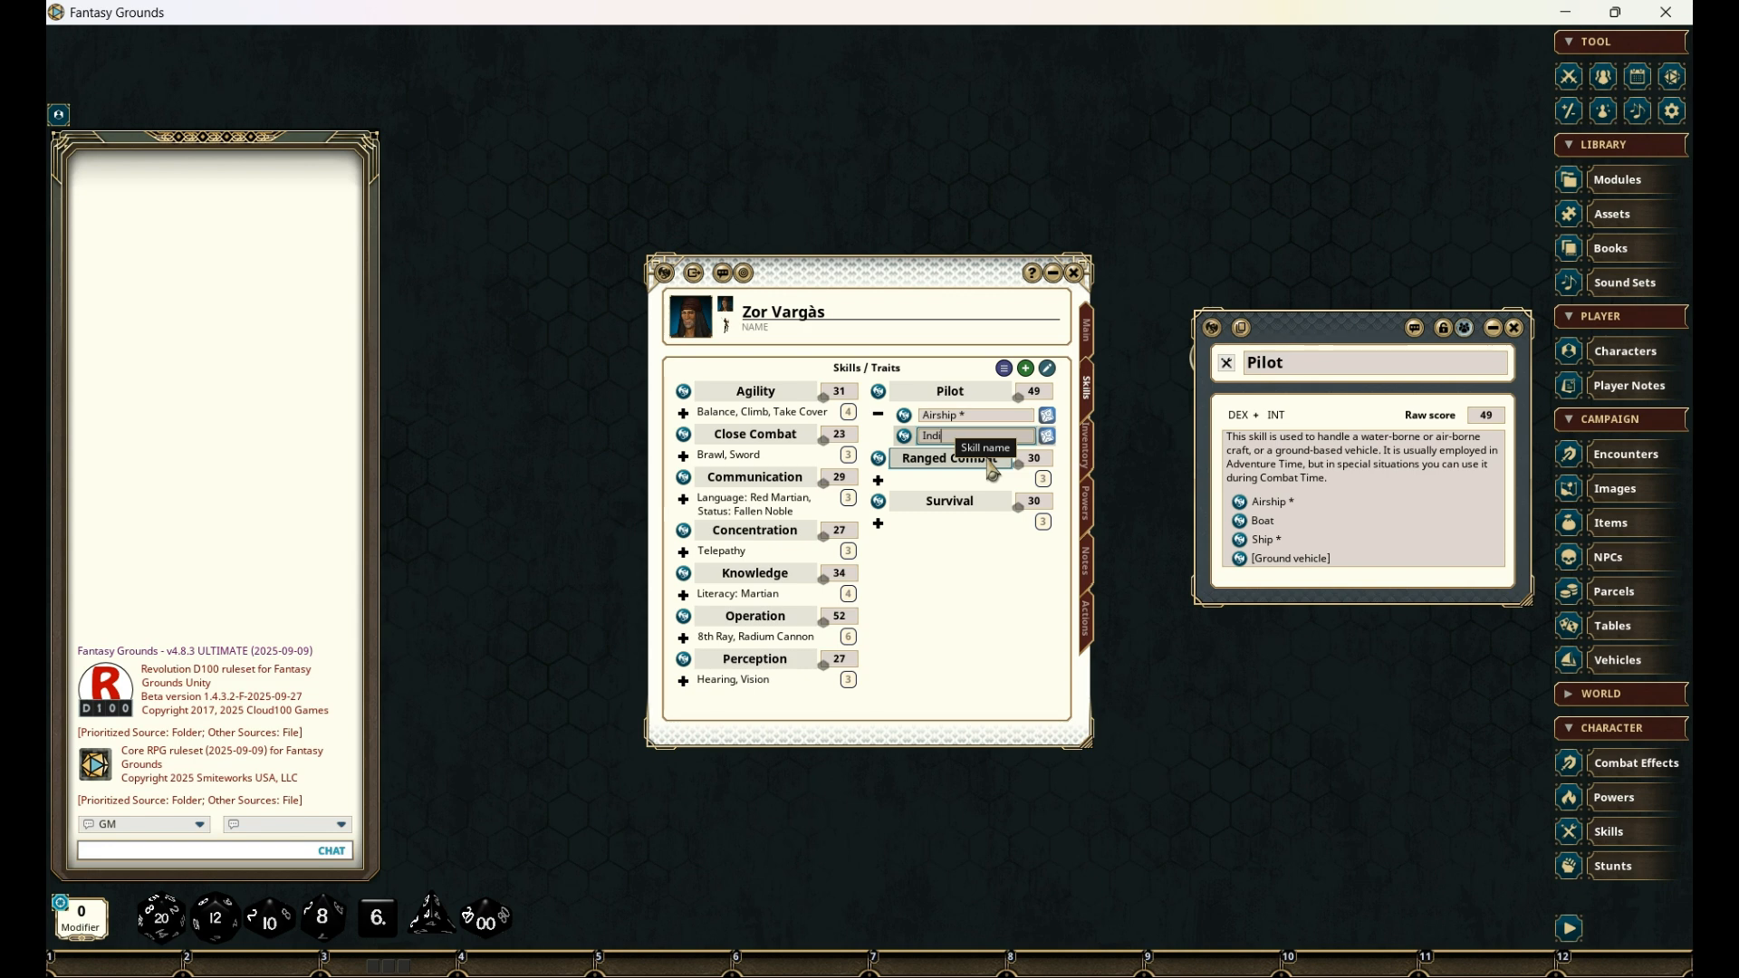
type("Flyer")
left_click(976, 416)
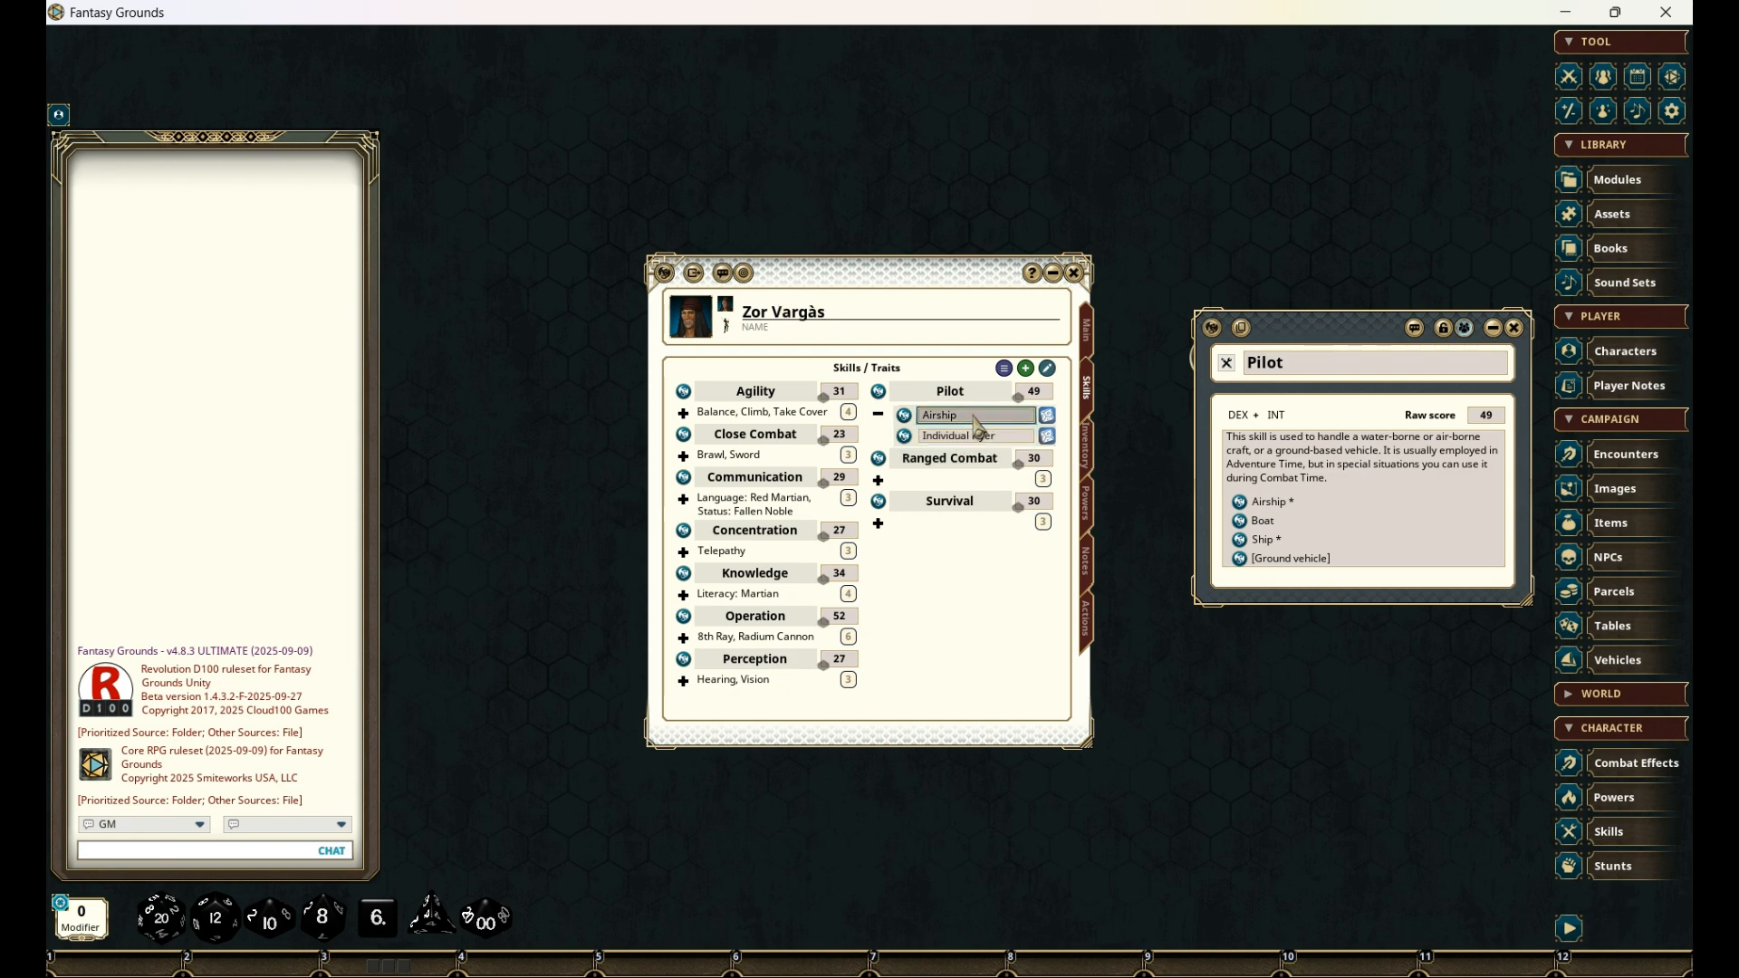
left_click(879, 415)
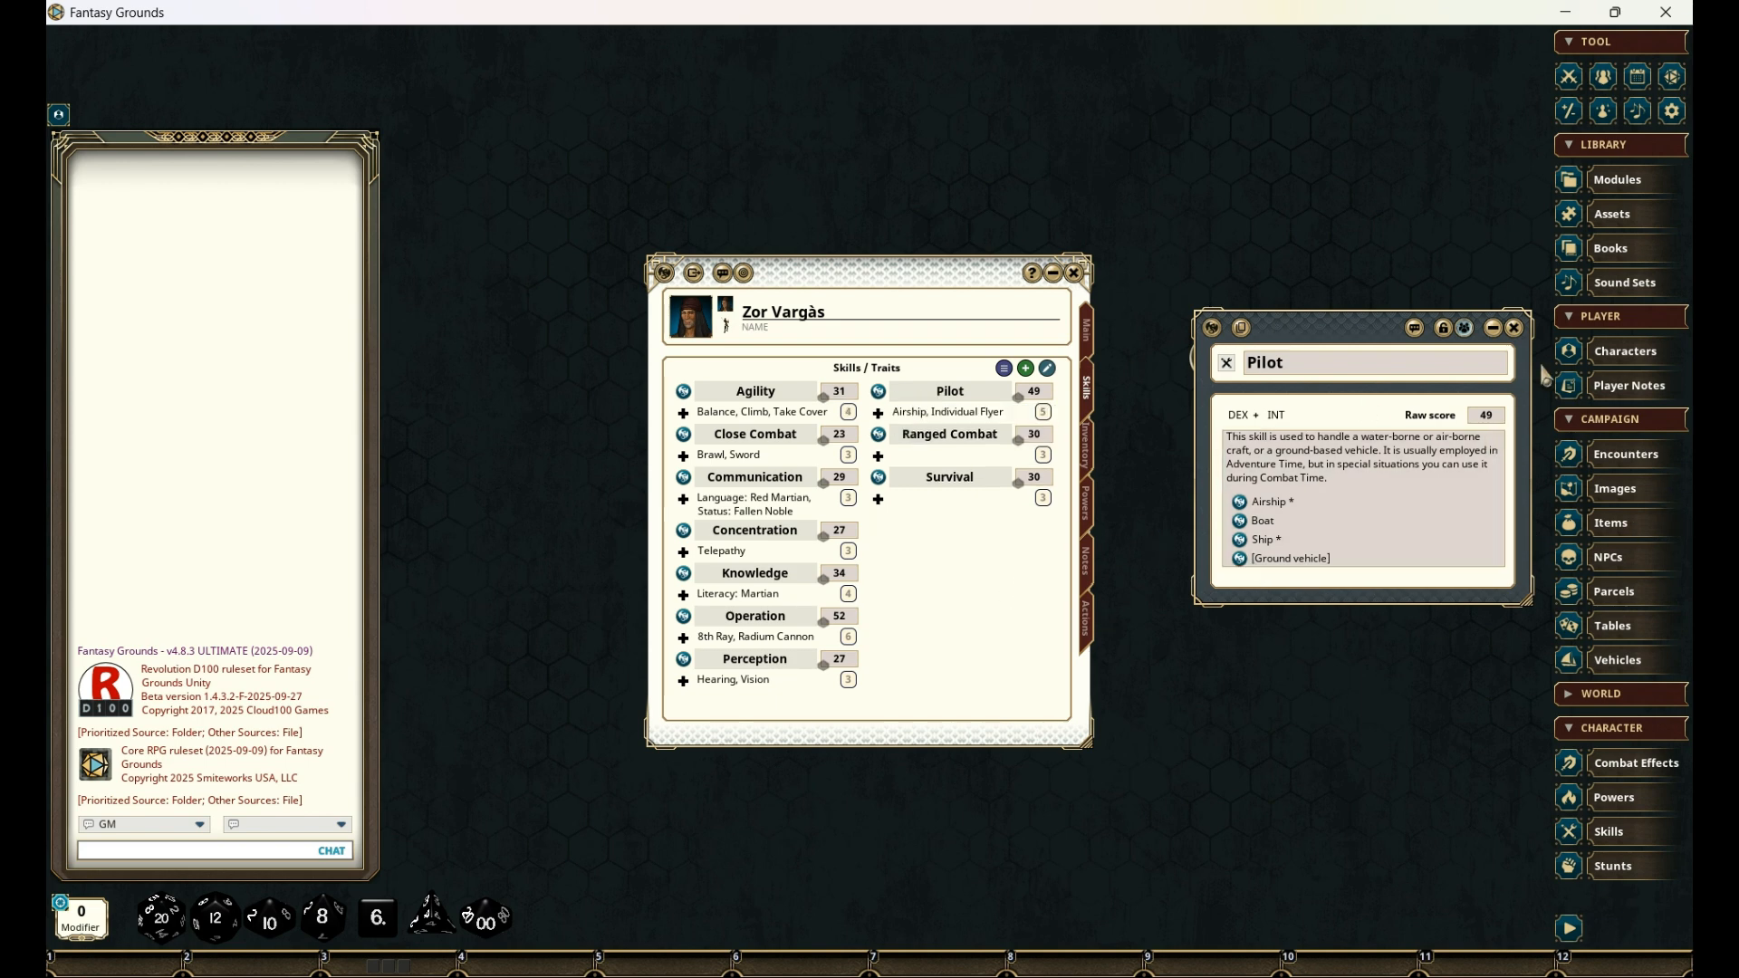
left_click(1517, 330)
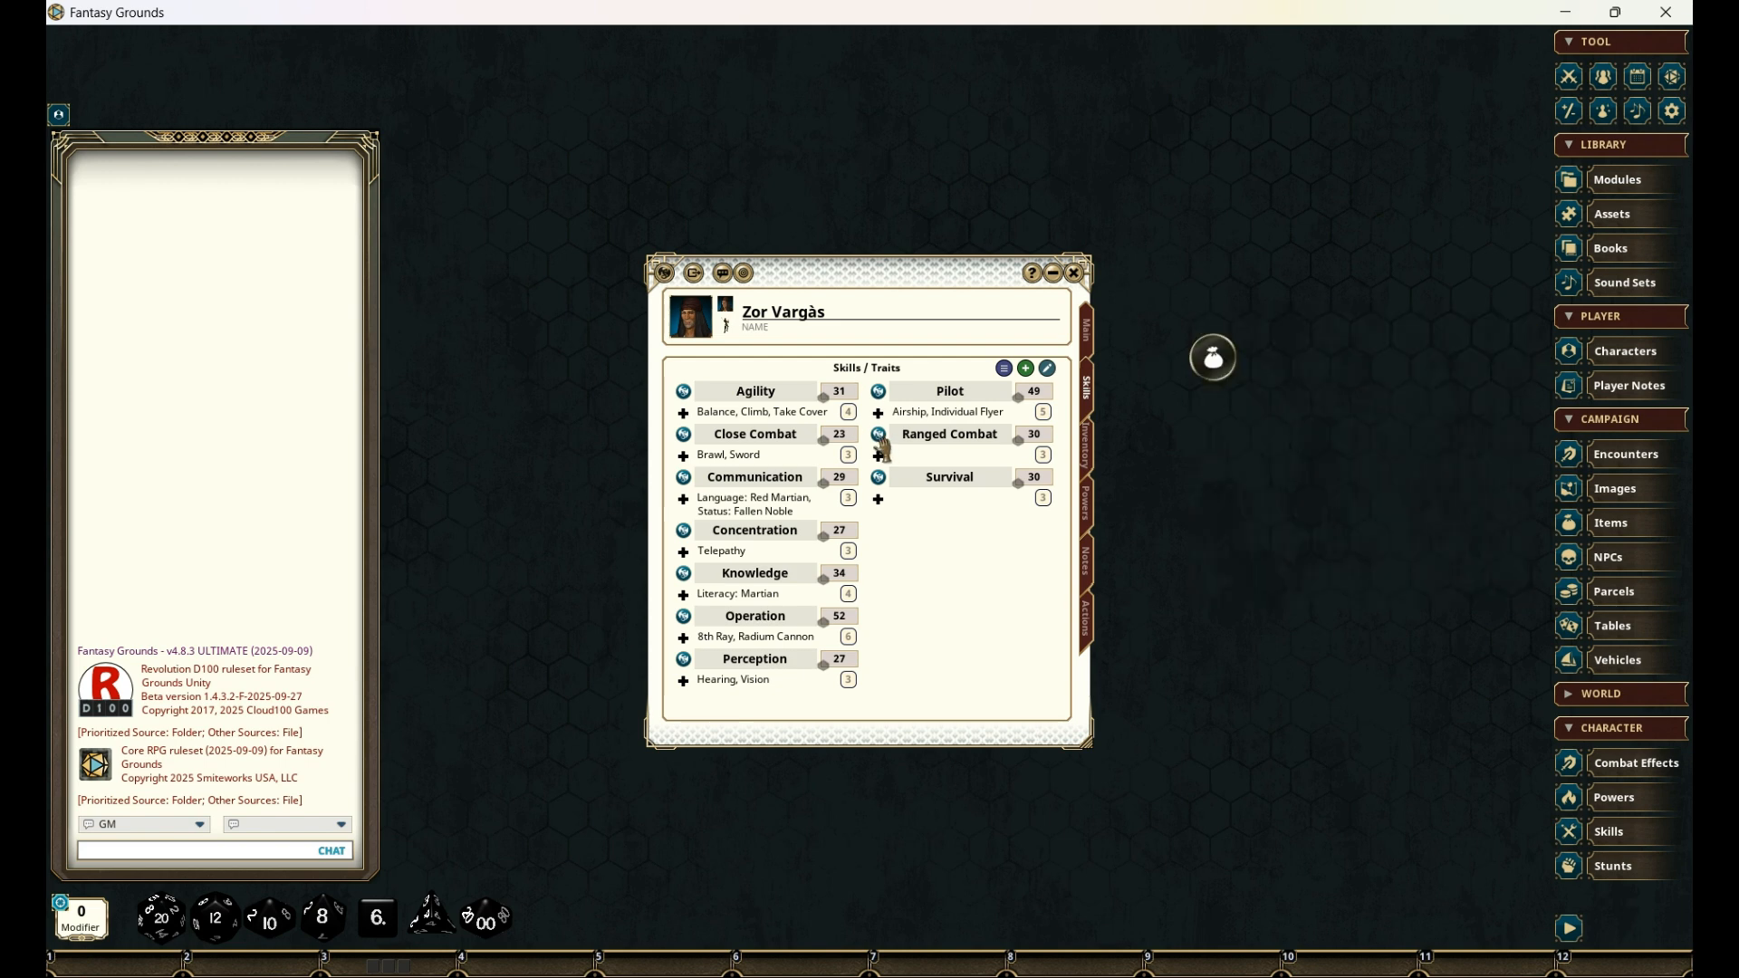
- Add the [firearm] trait to the Ranged Combat skill, rename it as "Pistol" and close the skill's record
left_click(892, 437)
left_click_drag(897, 419, 1308, 395)
left_click_drag(1163, 517, 960, 453)
left_click(878, 456)
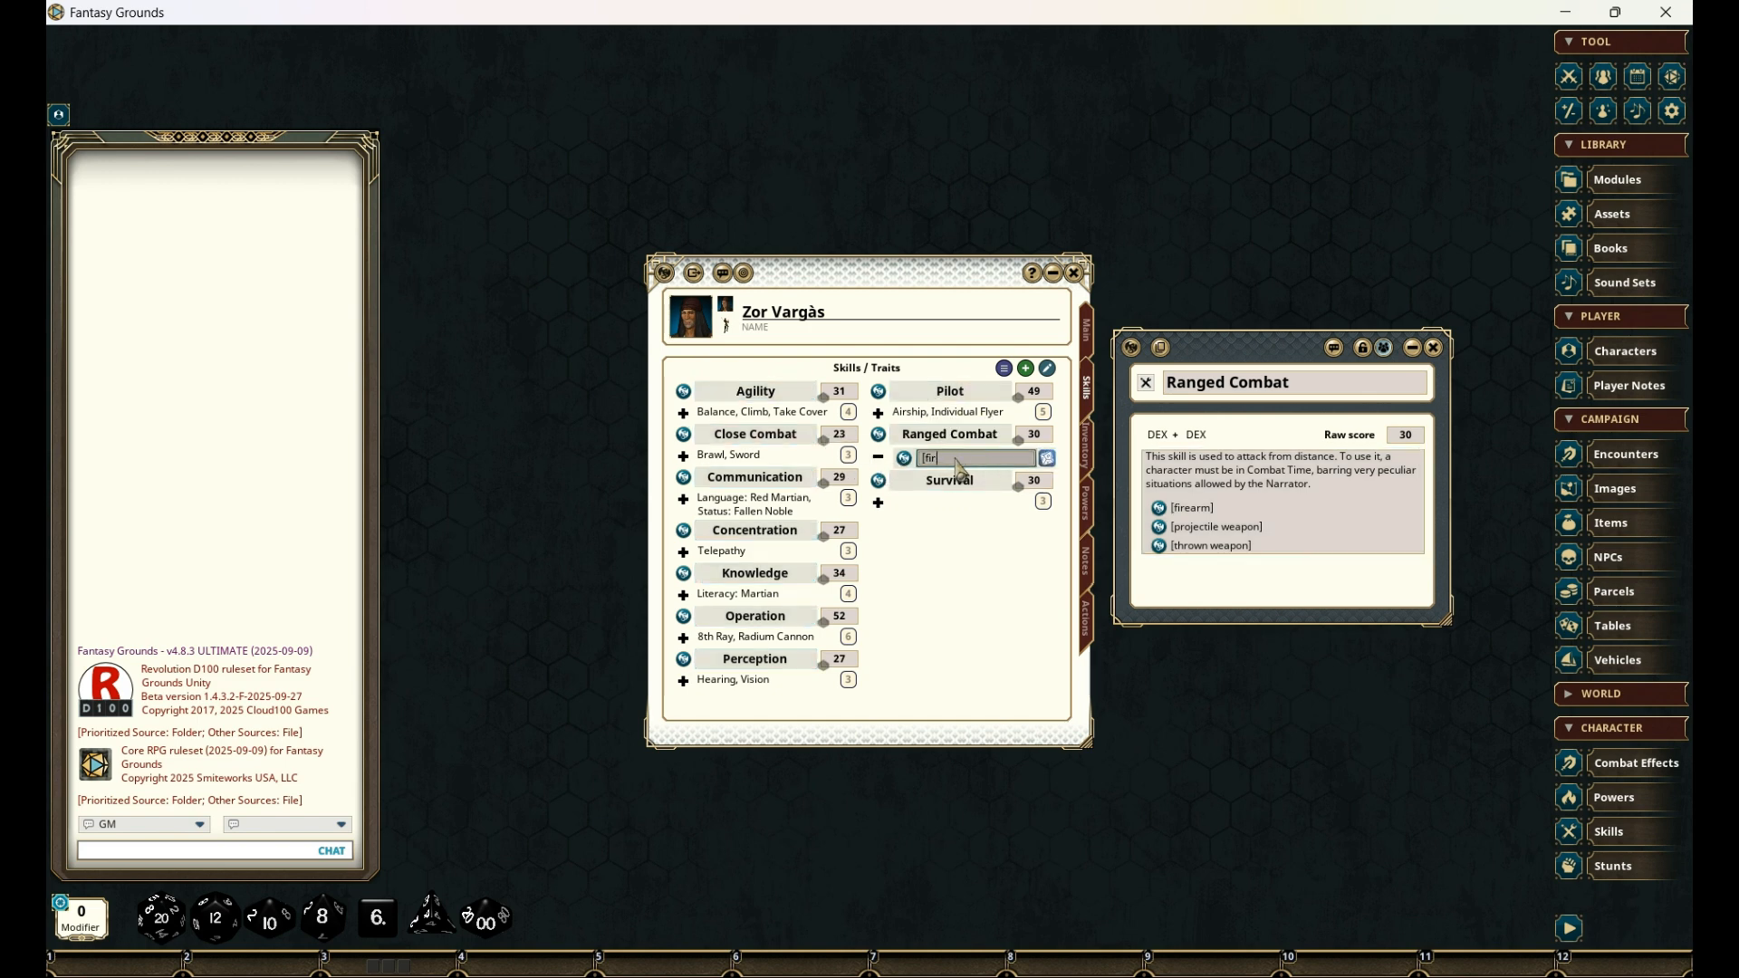
type("Pistol")
left_click(1434, 348)
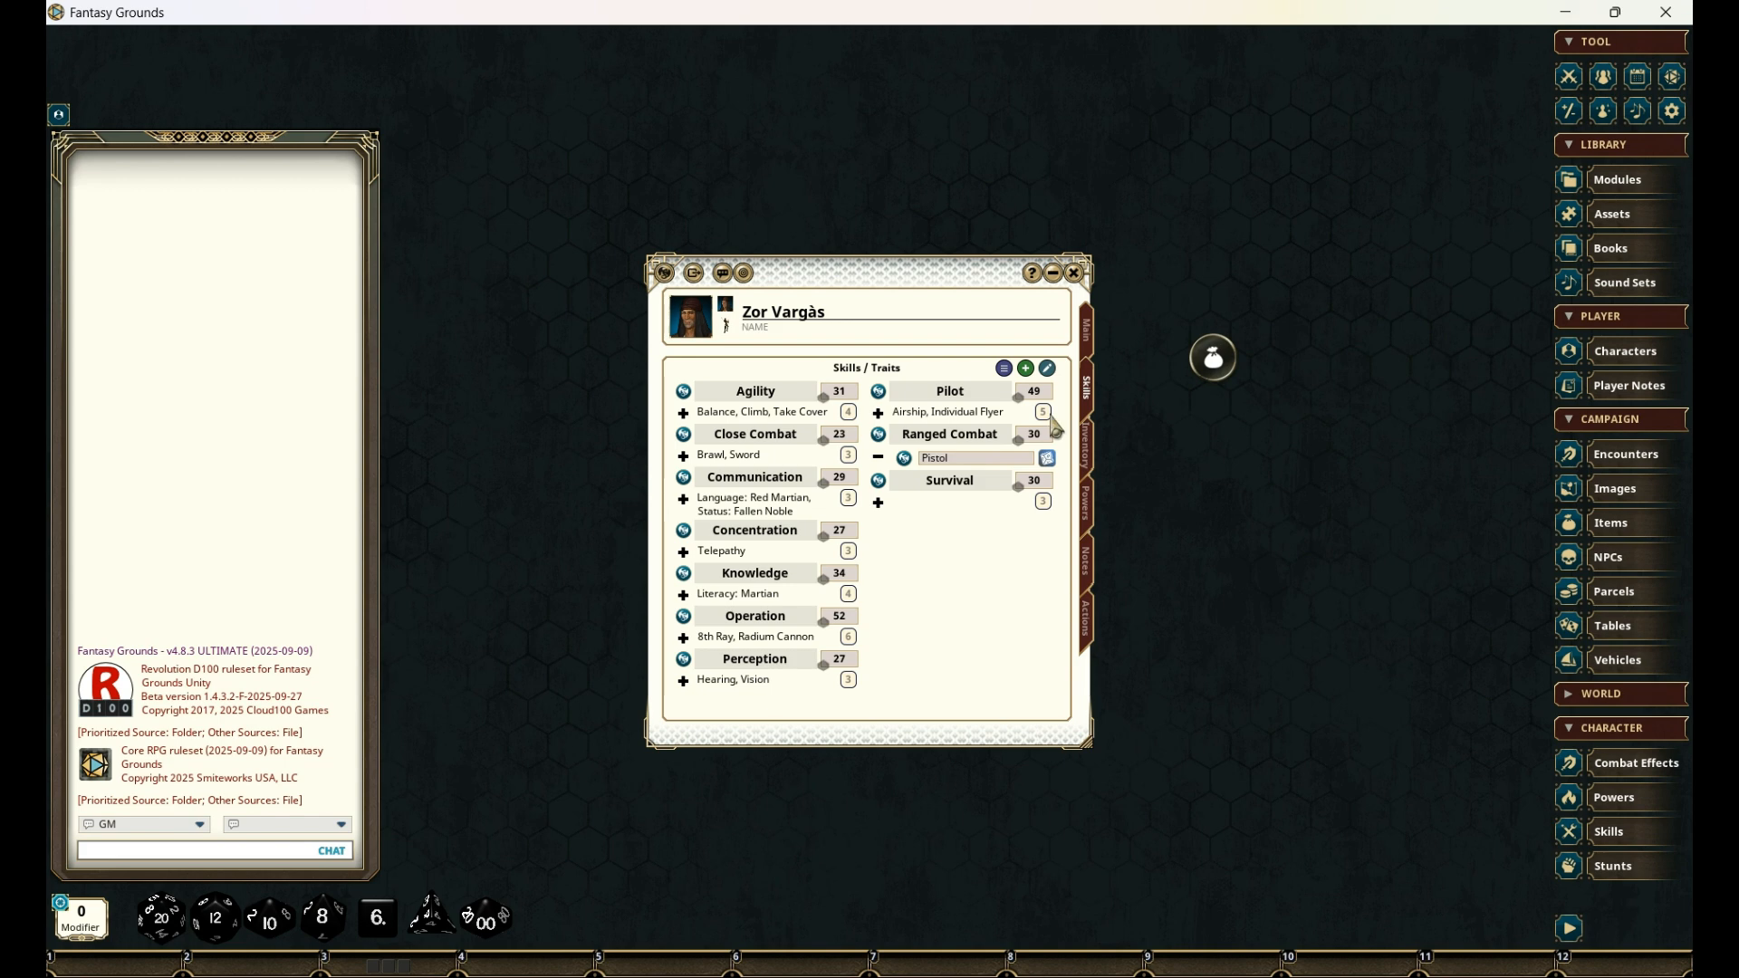
left_click(878, 457)
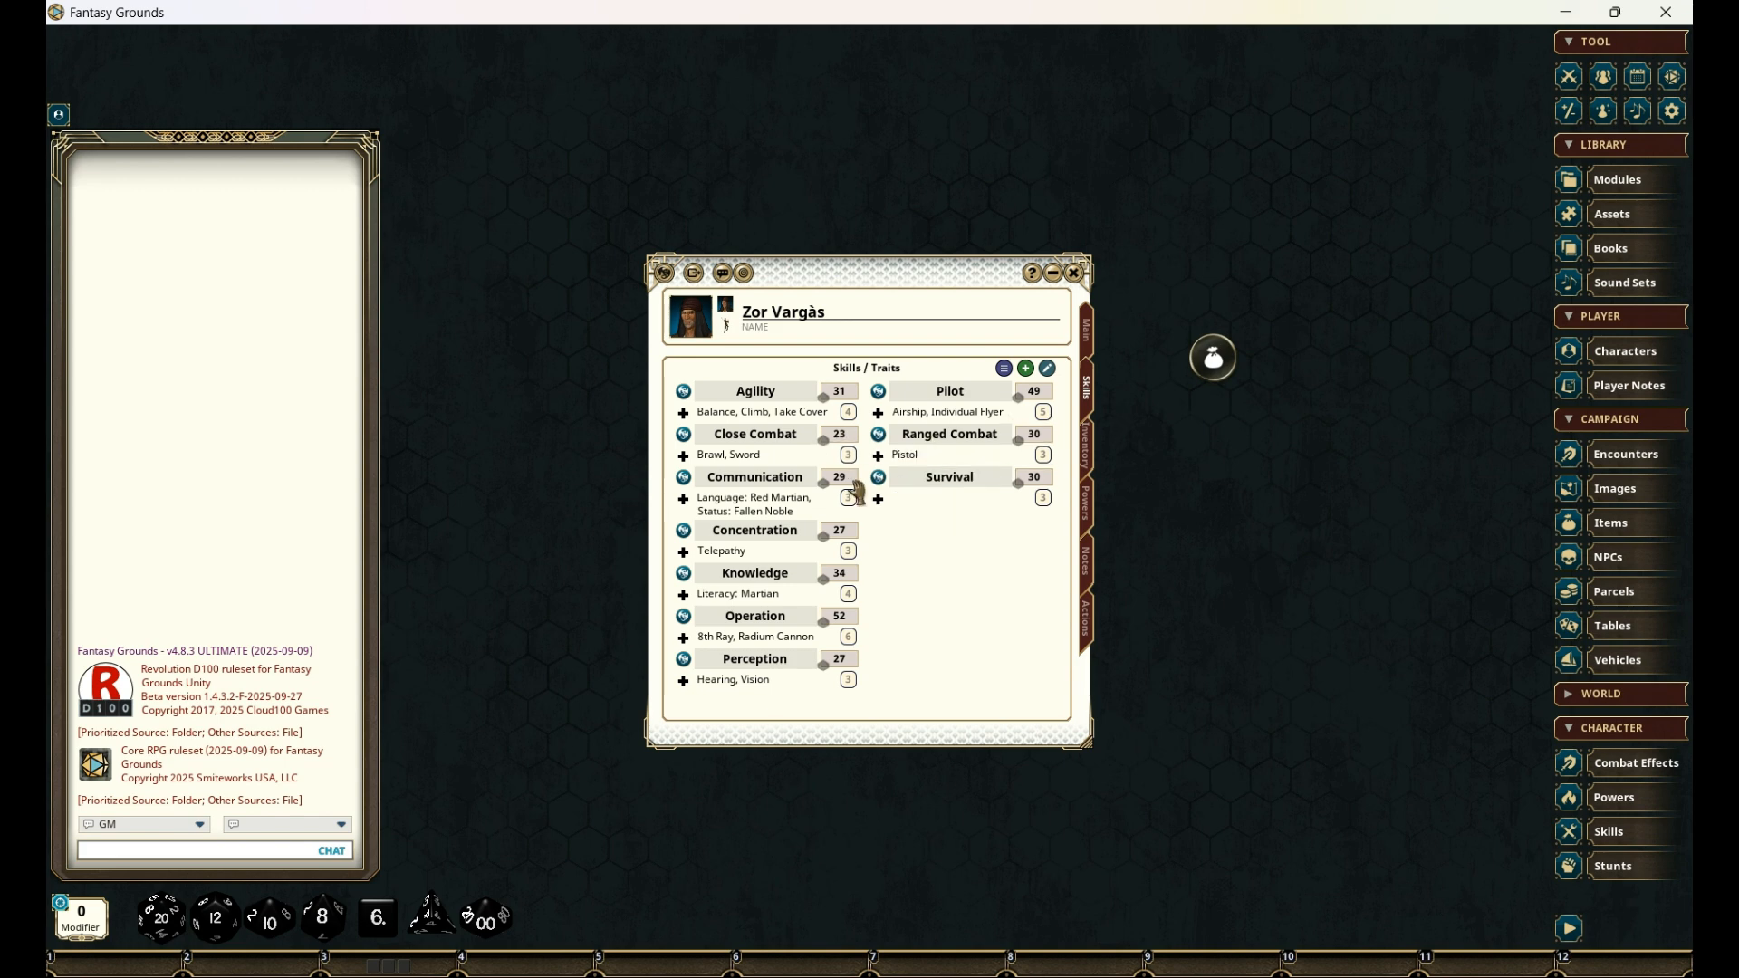
- Add the First Aid and Streetwise traits to the Survival skill and close the skill's record
left_click(878, 477)
left_click_drag(829, 375, 1268, 291)
scroll(1313, 425, "down", 1)
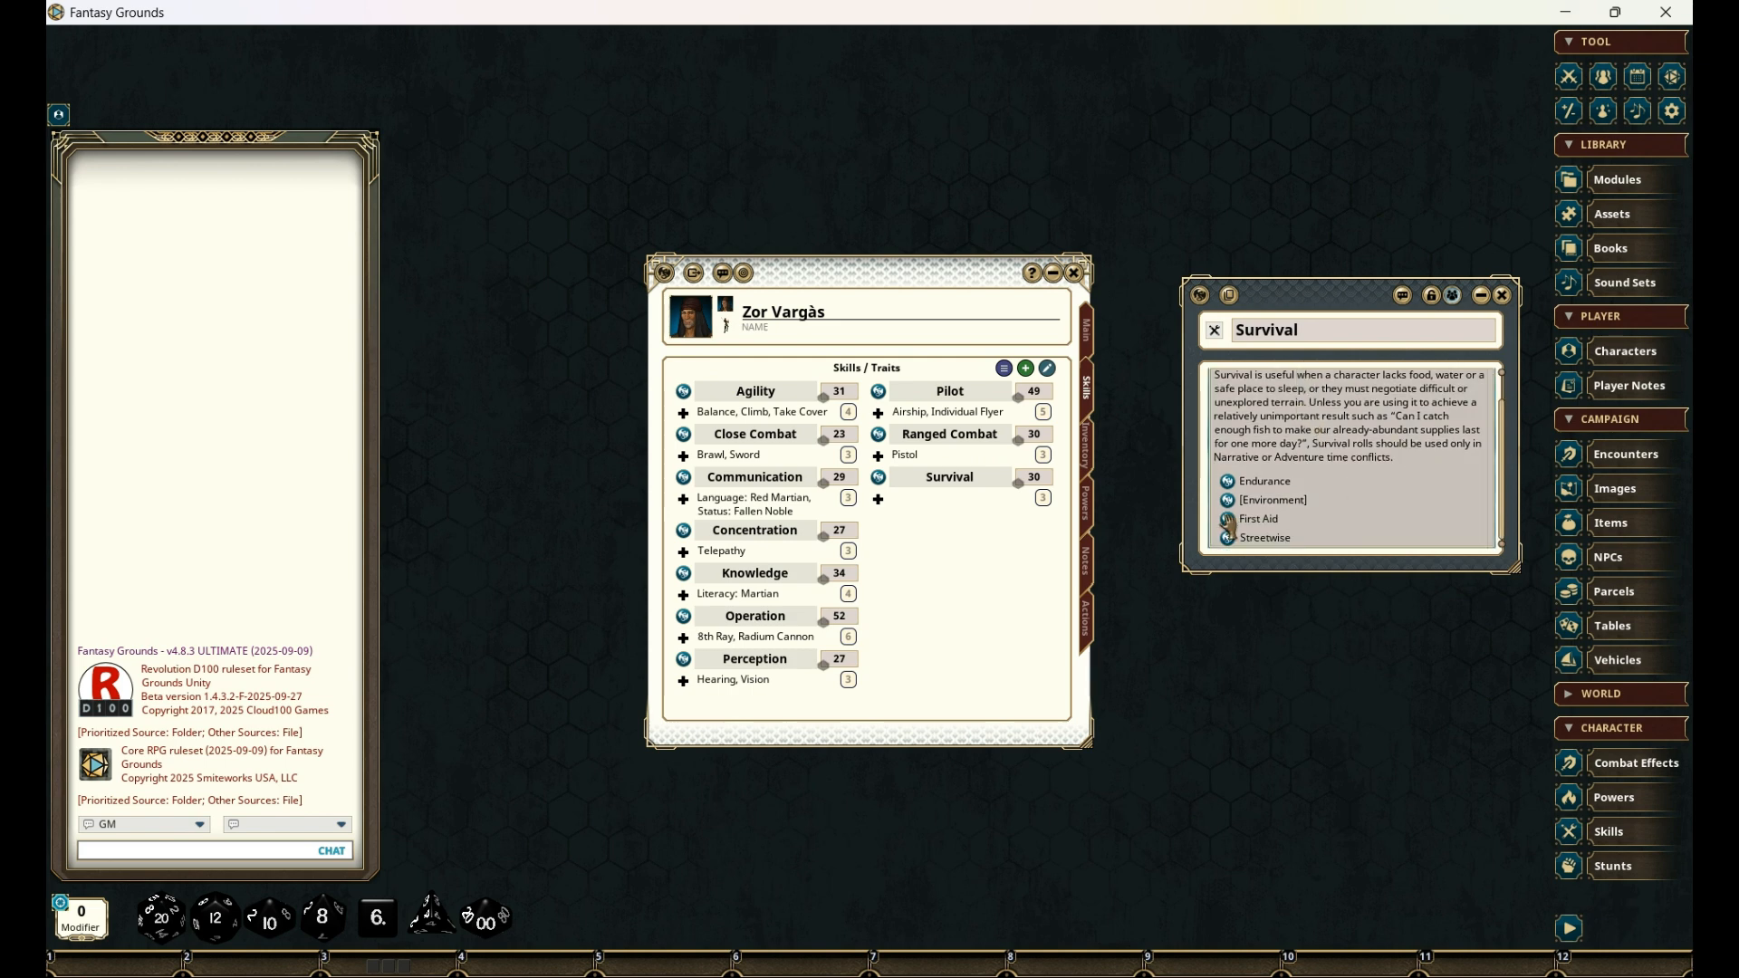
left_click_drag(1228, 524, 919, 489)
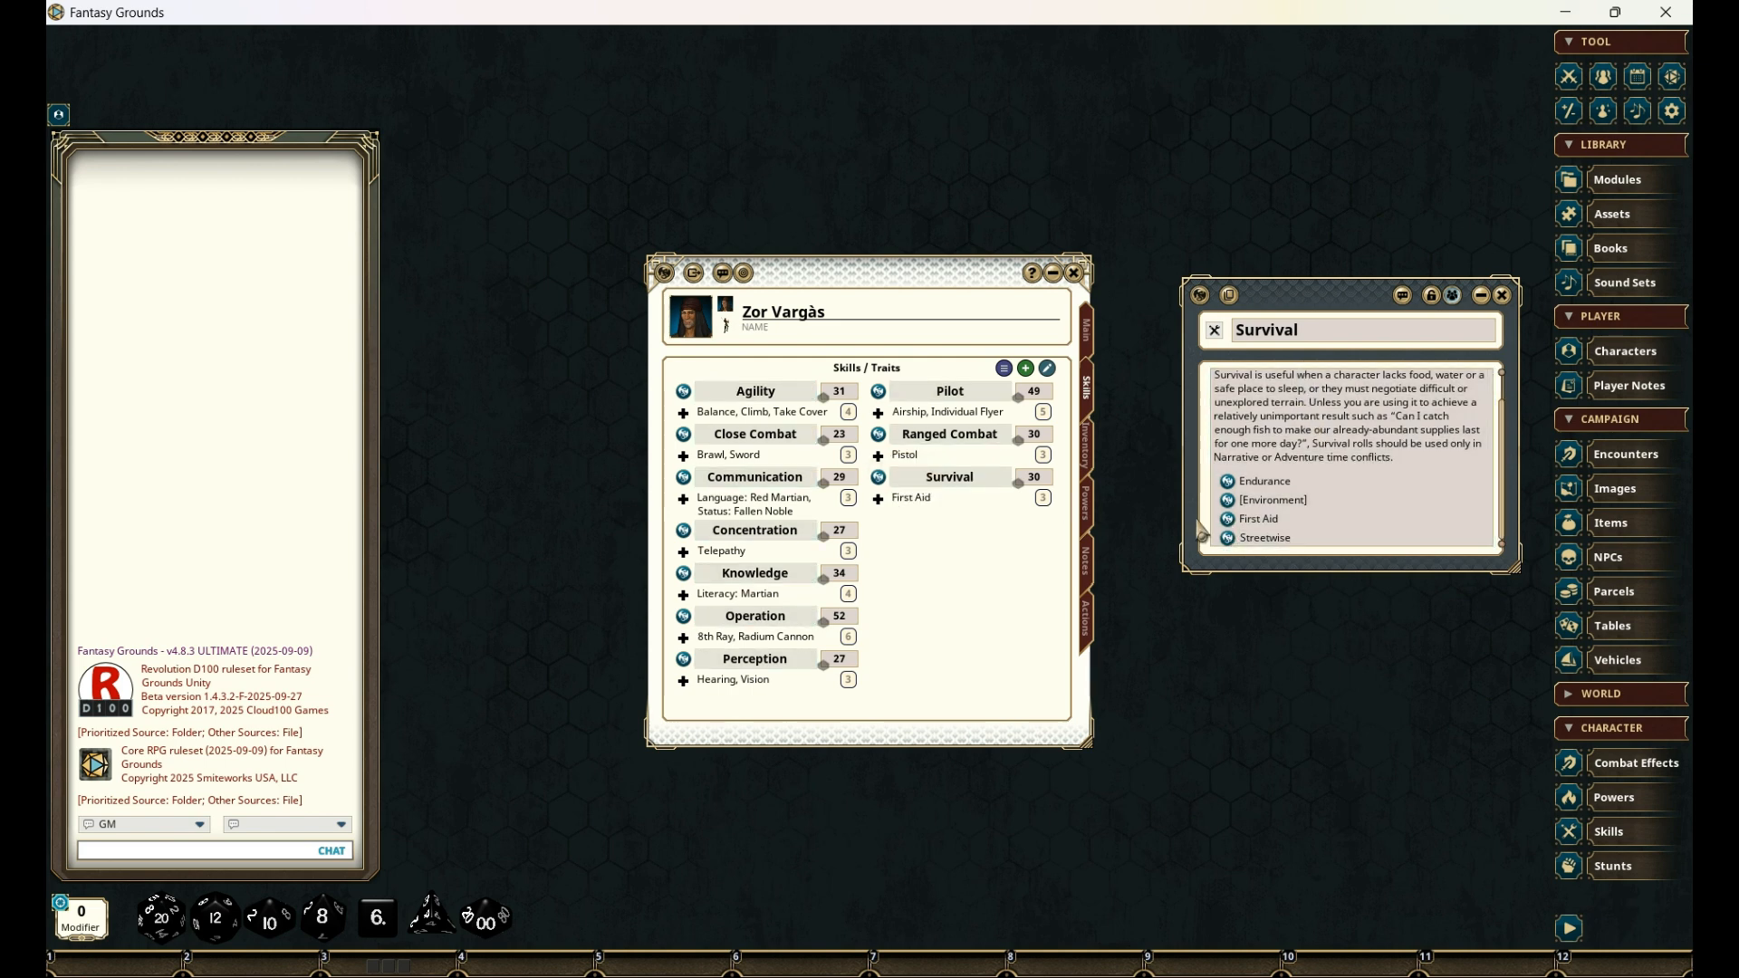
left_click_drag(1228, 538, 933, 480)
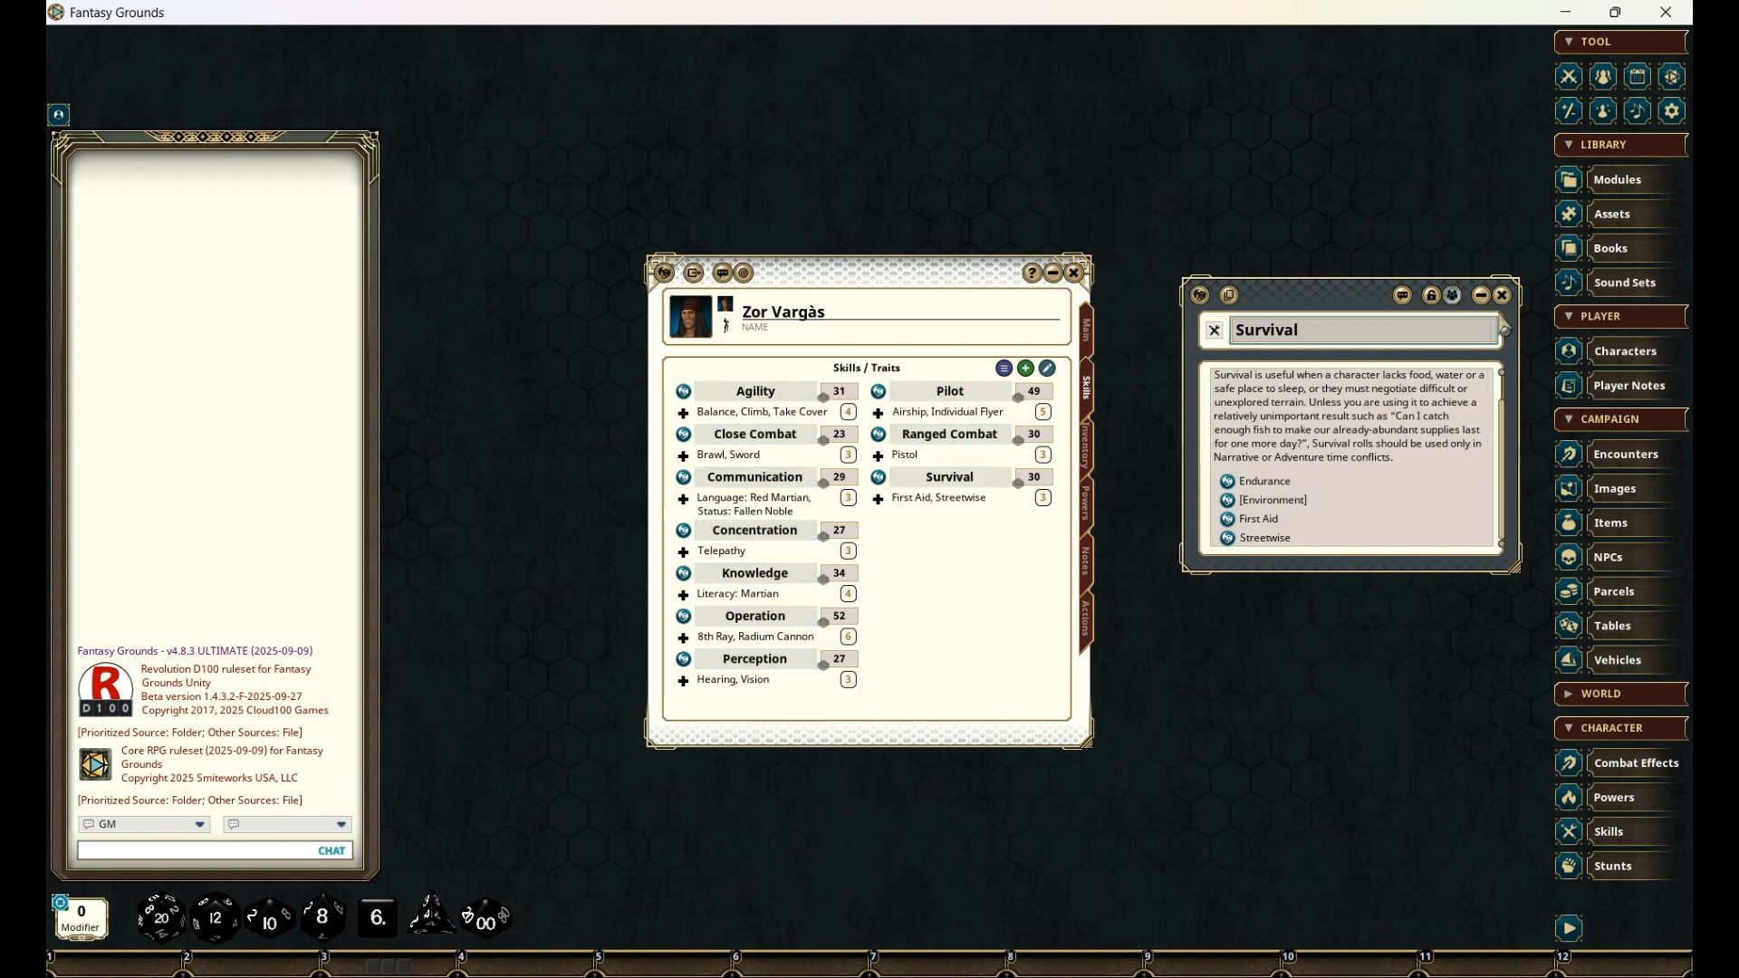
left_click(1501, 295)
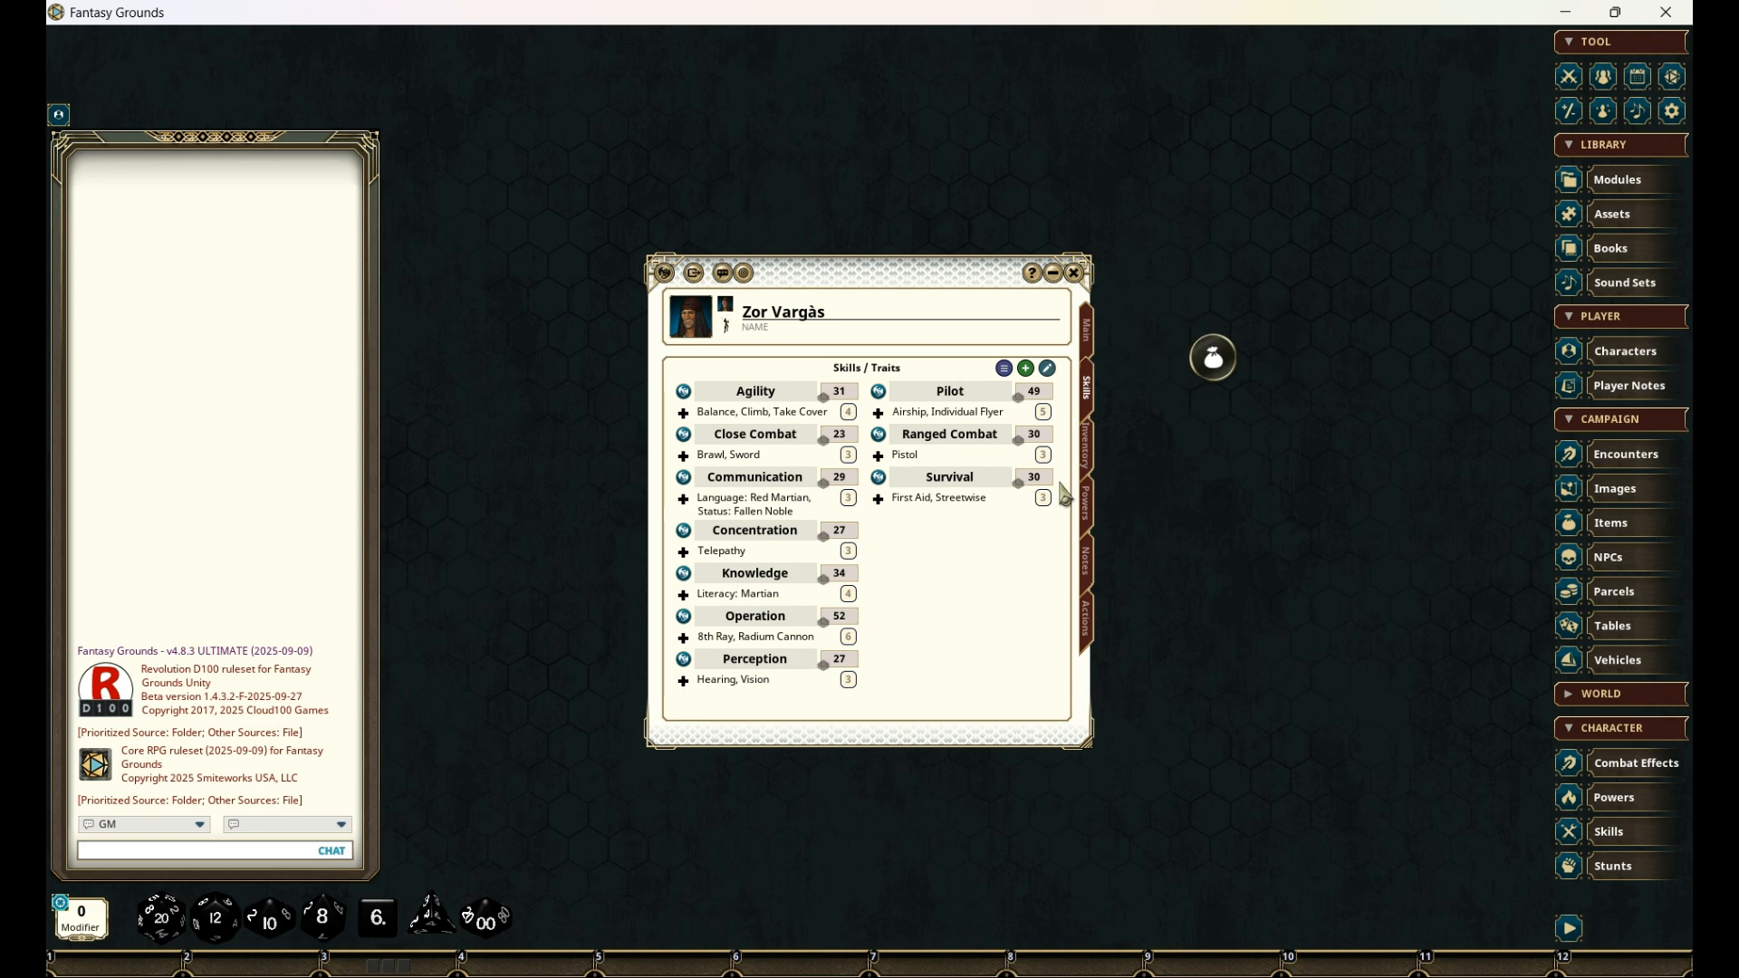
- Open the weapon library from the character's inventory and add a Sabre to the inventory list
left_click(1089, 449)
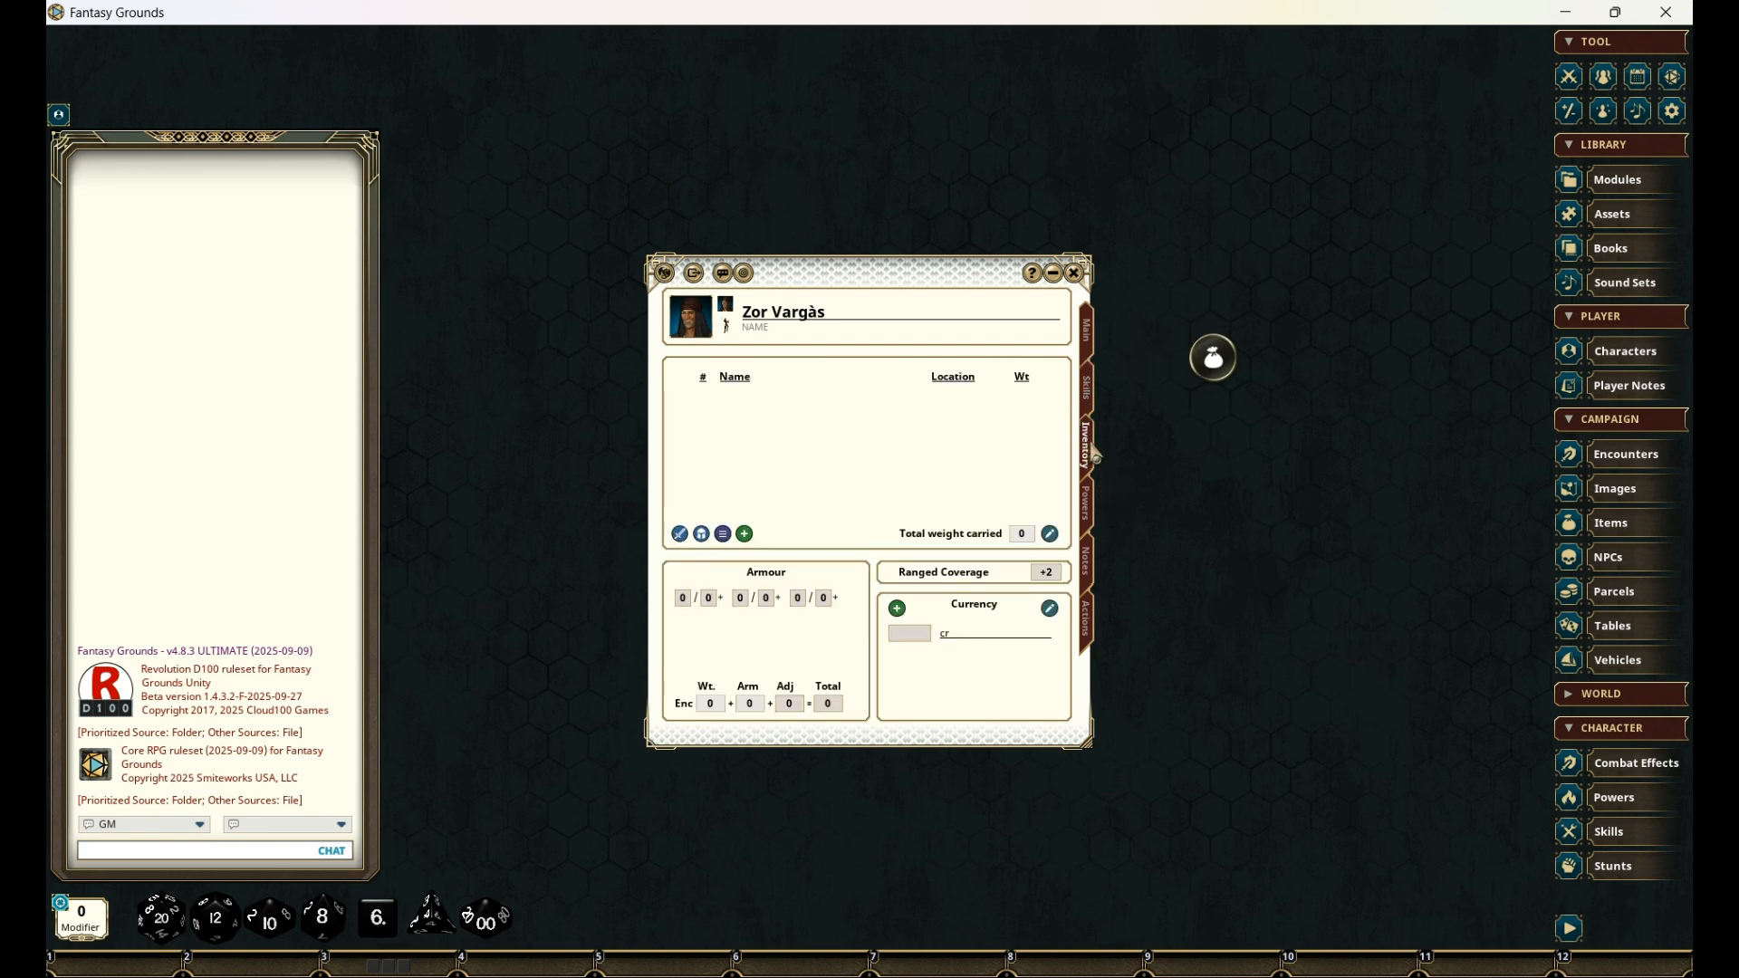
left_click(681, 537)
left_click_drag(867, 335, 1250, 246)
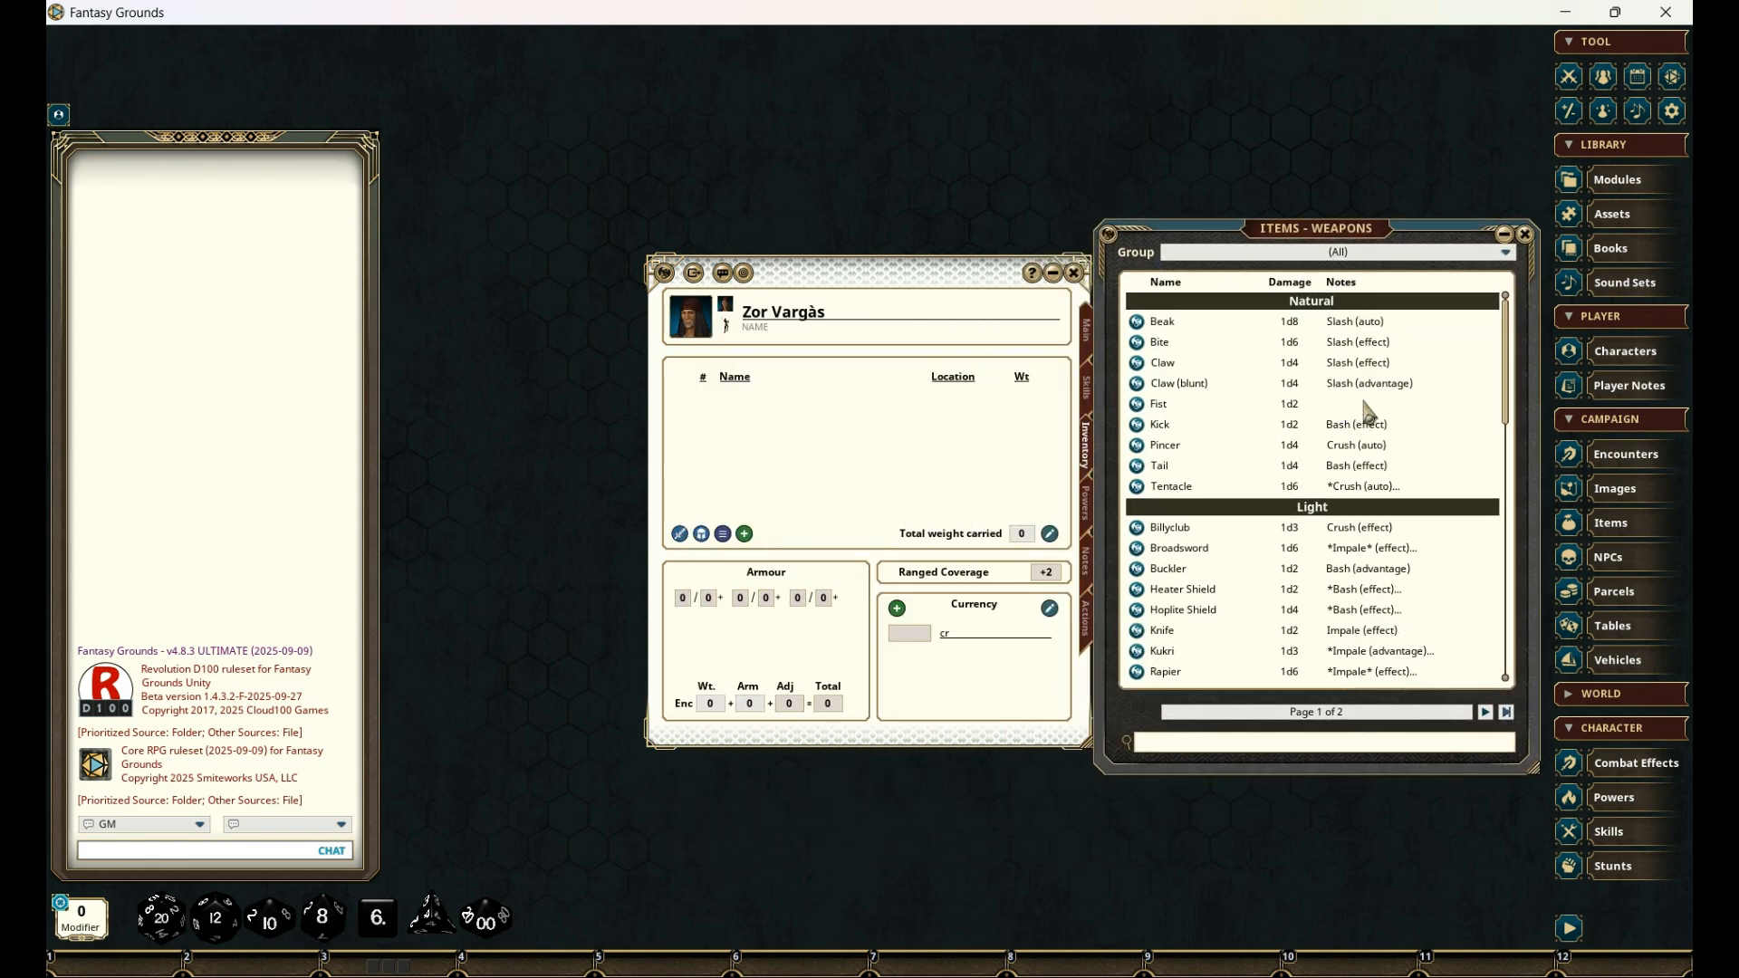
scroll(1367, 415, "down", 5)
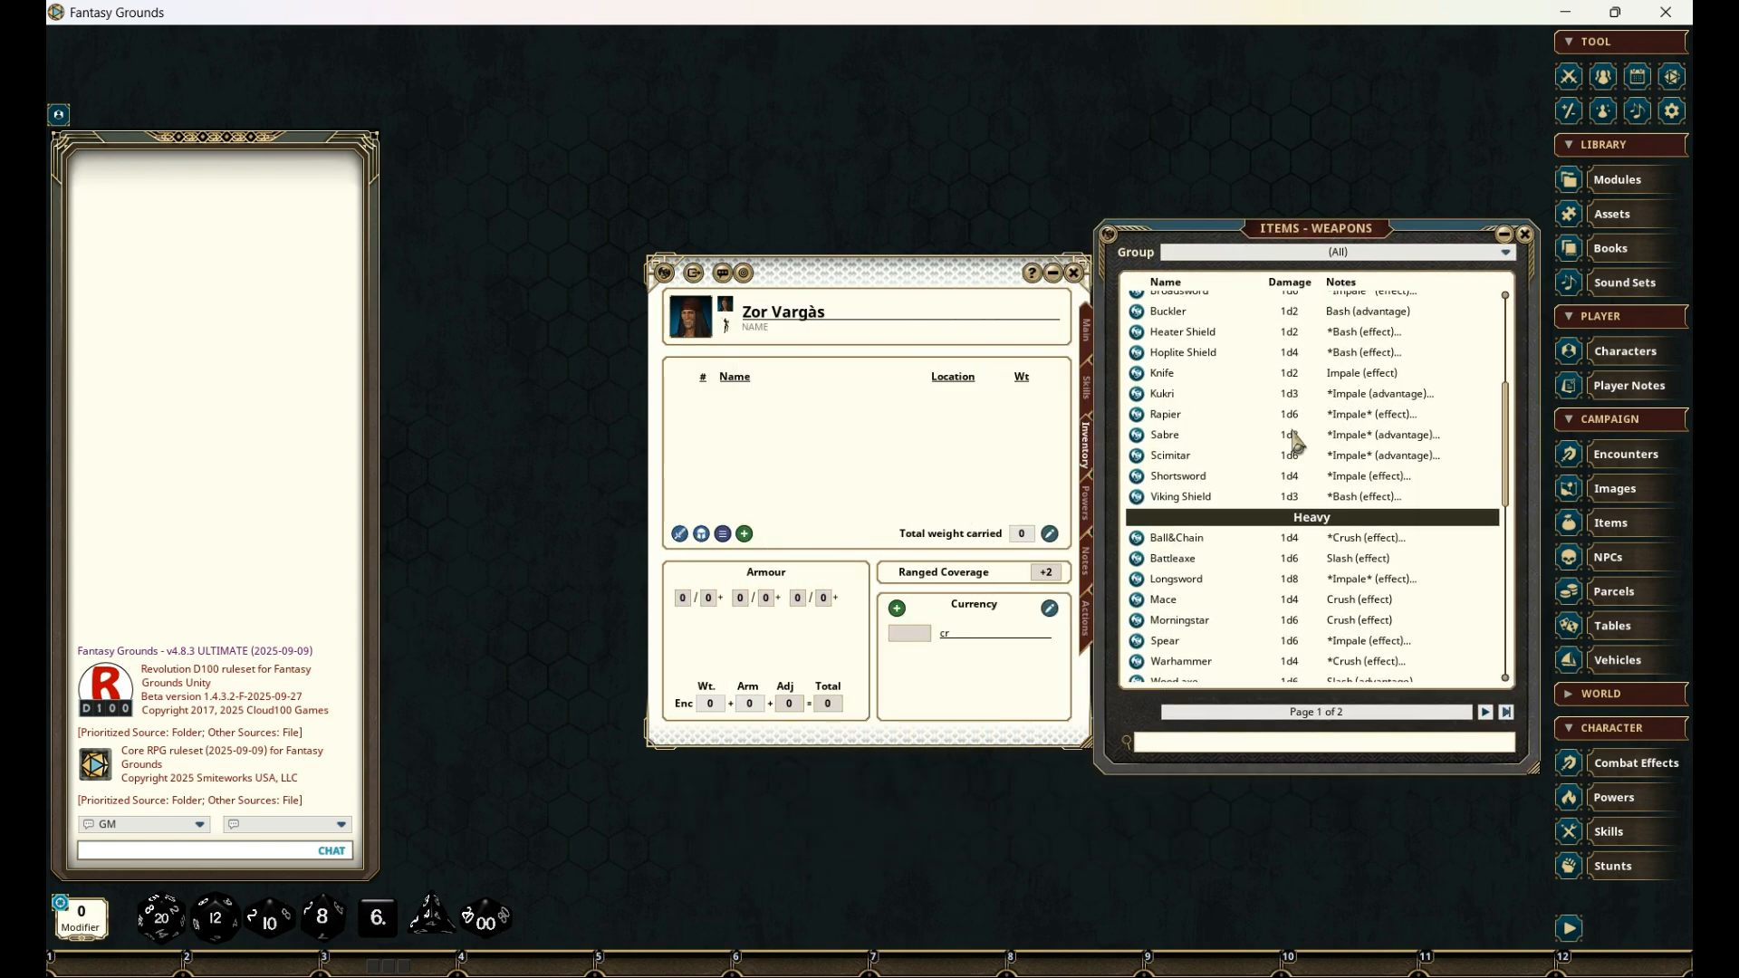
left_click_drag(1138, 435, 756, 415)
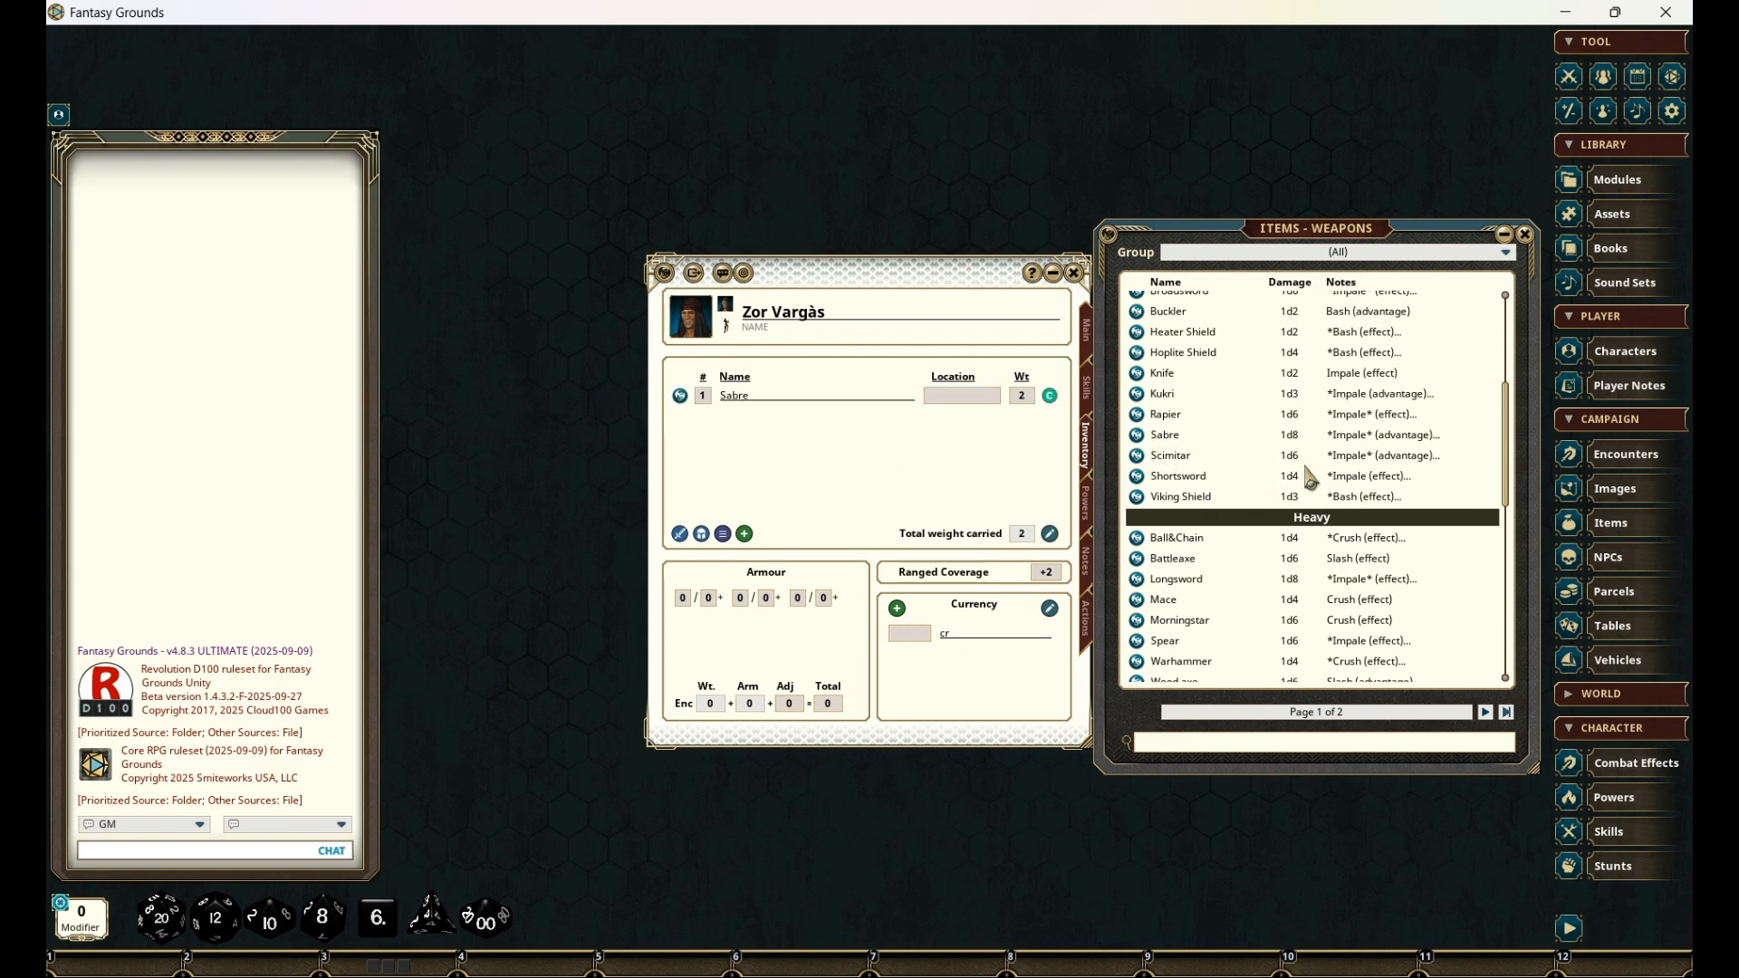
- Find the Repeating Crossbow among the projectile weapons in the library and add it to the character's inventory
scroll(1318, 380, "down", 6)
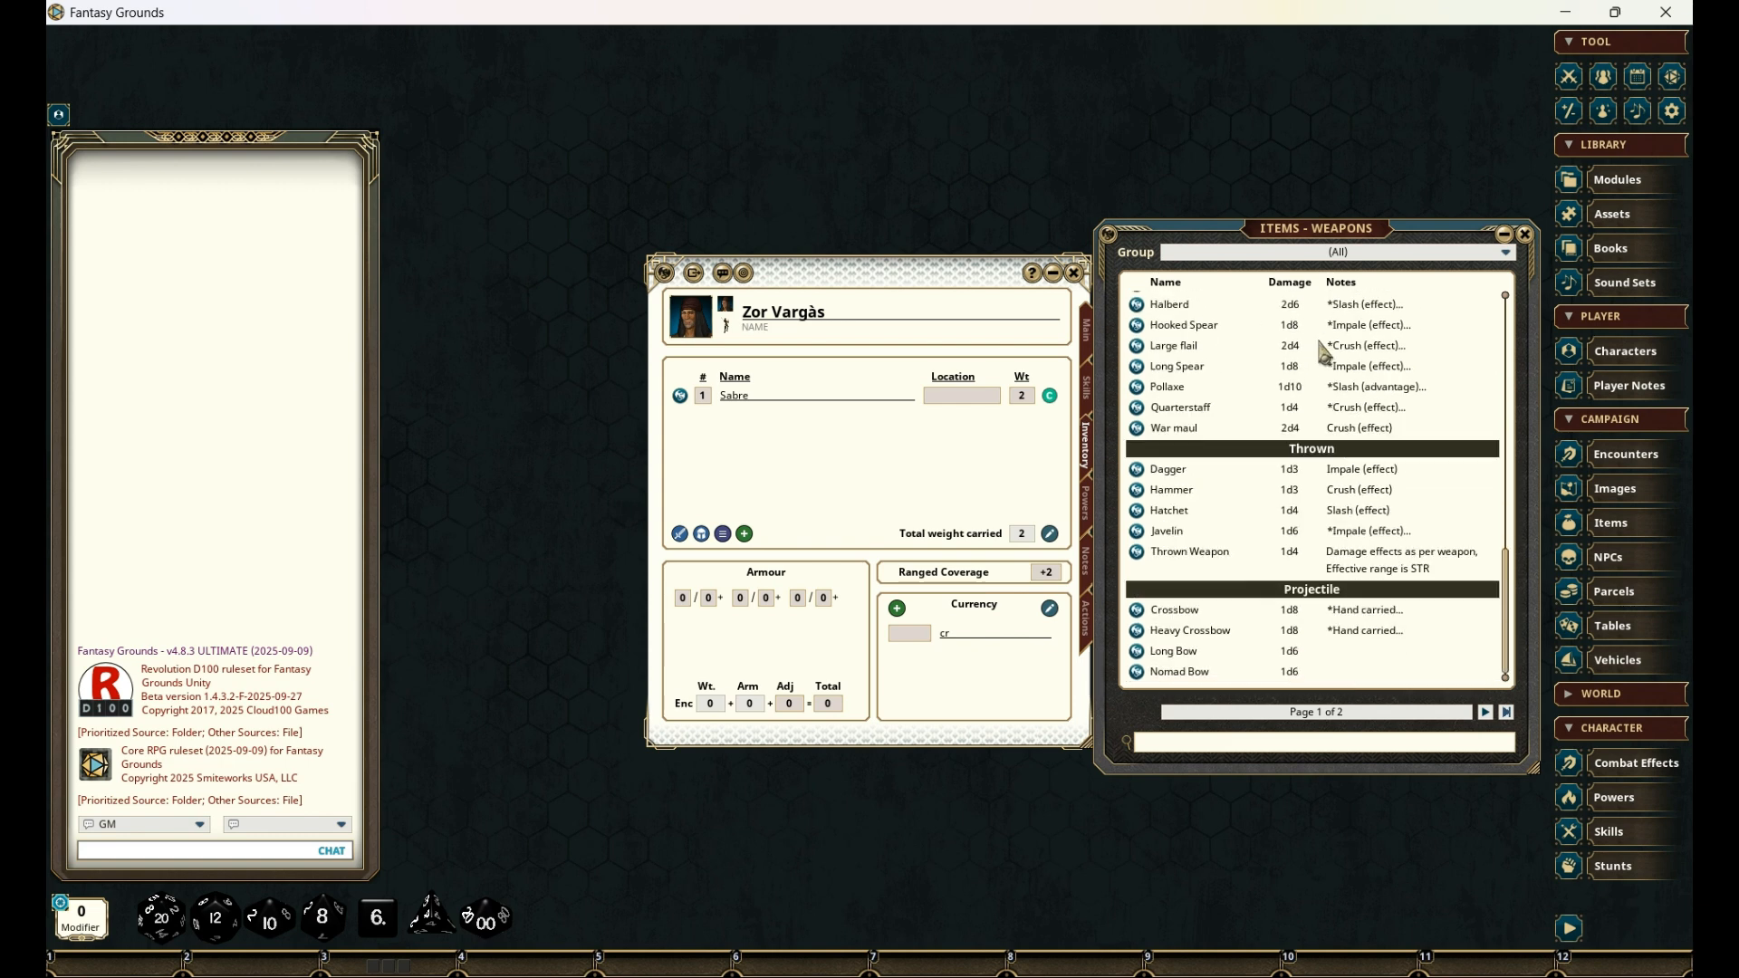
left_click(1486, 715)
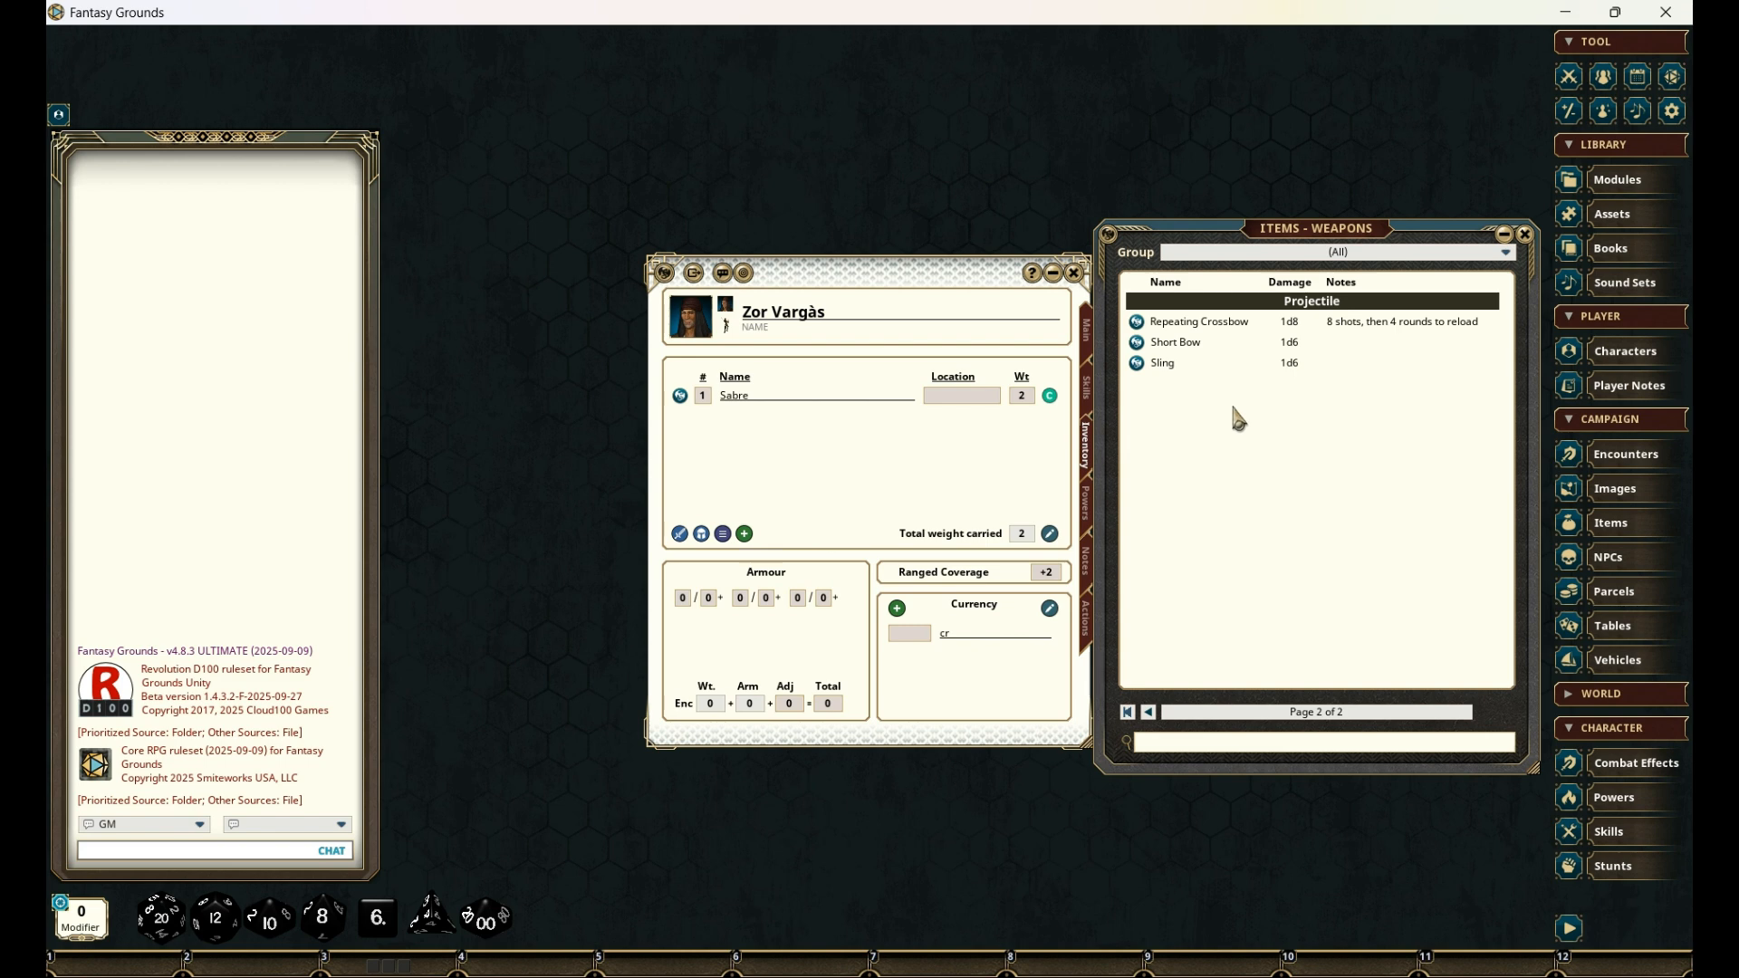
left_click_drag(1151, 323, 779, 480)
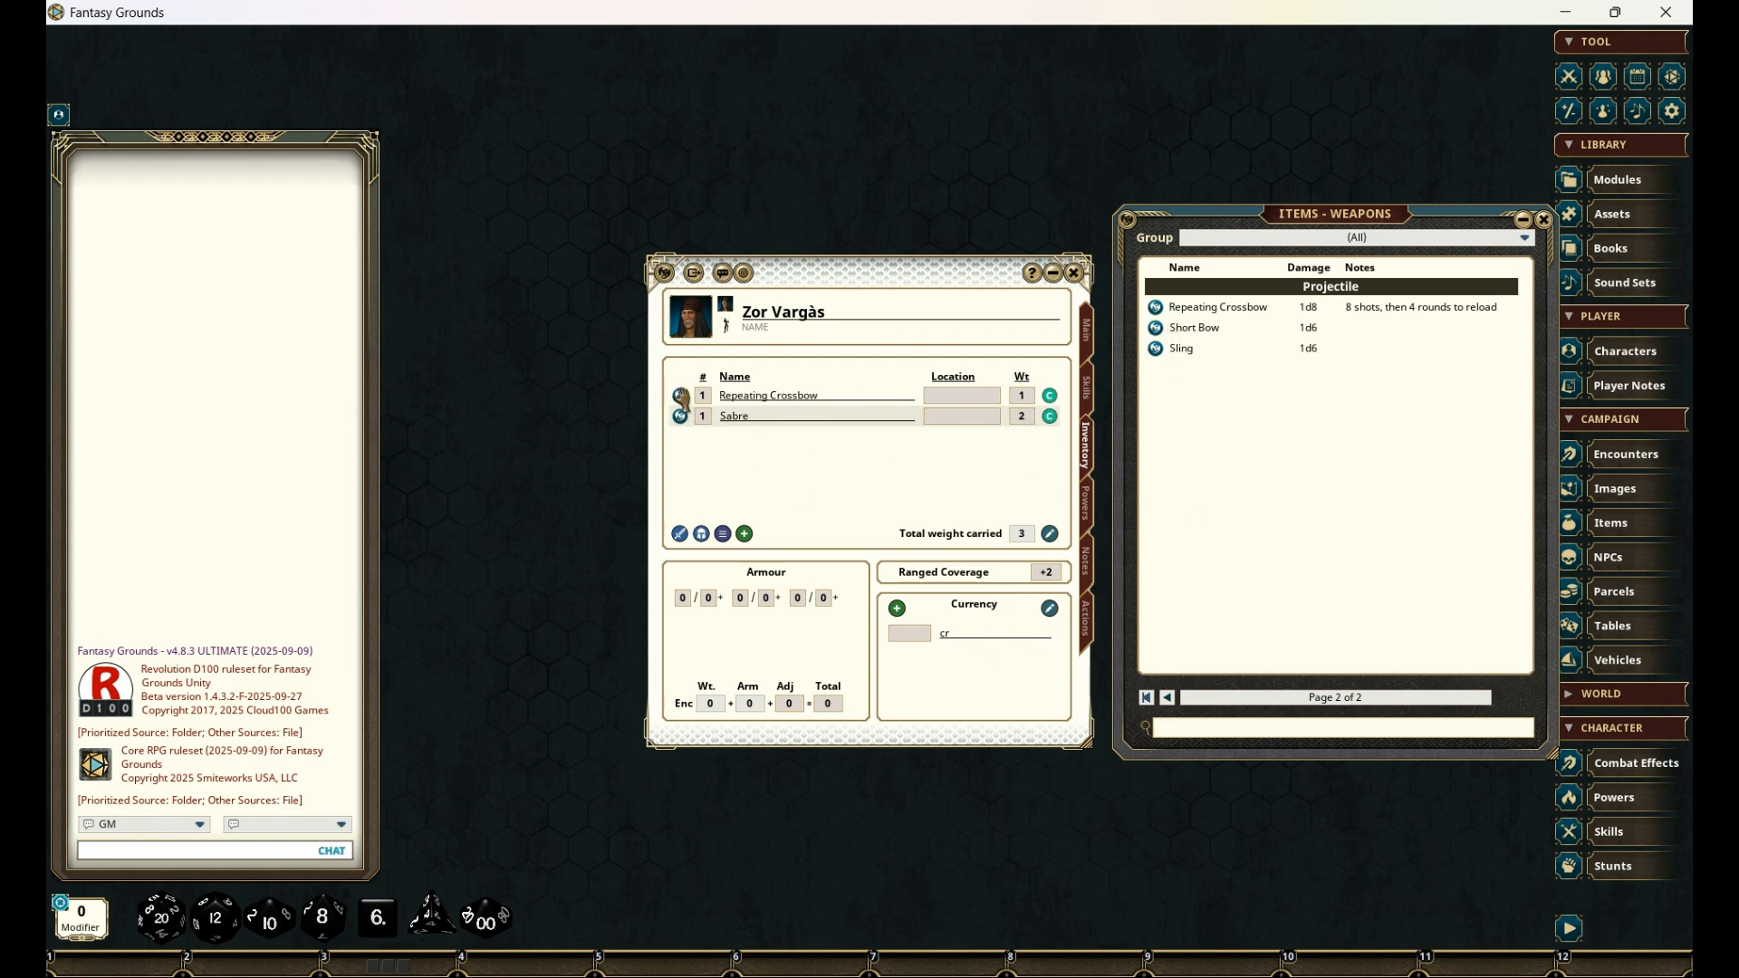
- Open the inventory's Repeating Crossbow record and rename it as "Radium Pistol"
left_click(680, 396)
left_click(963, 409)
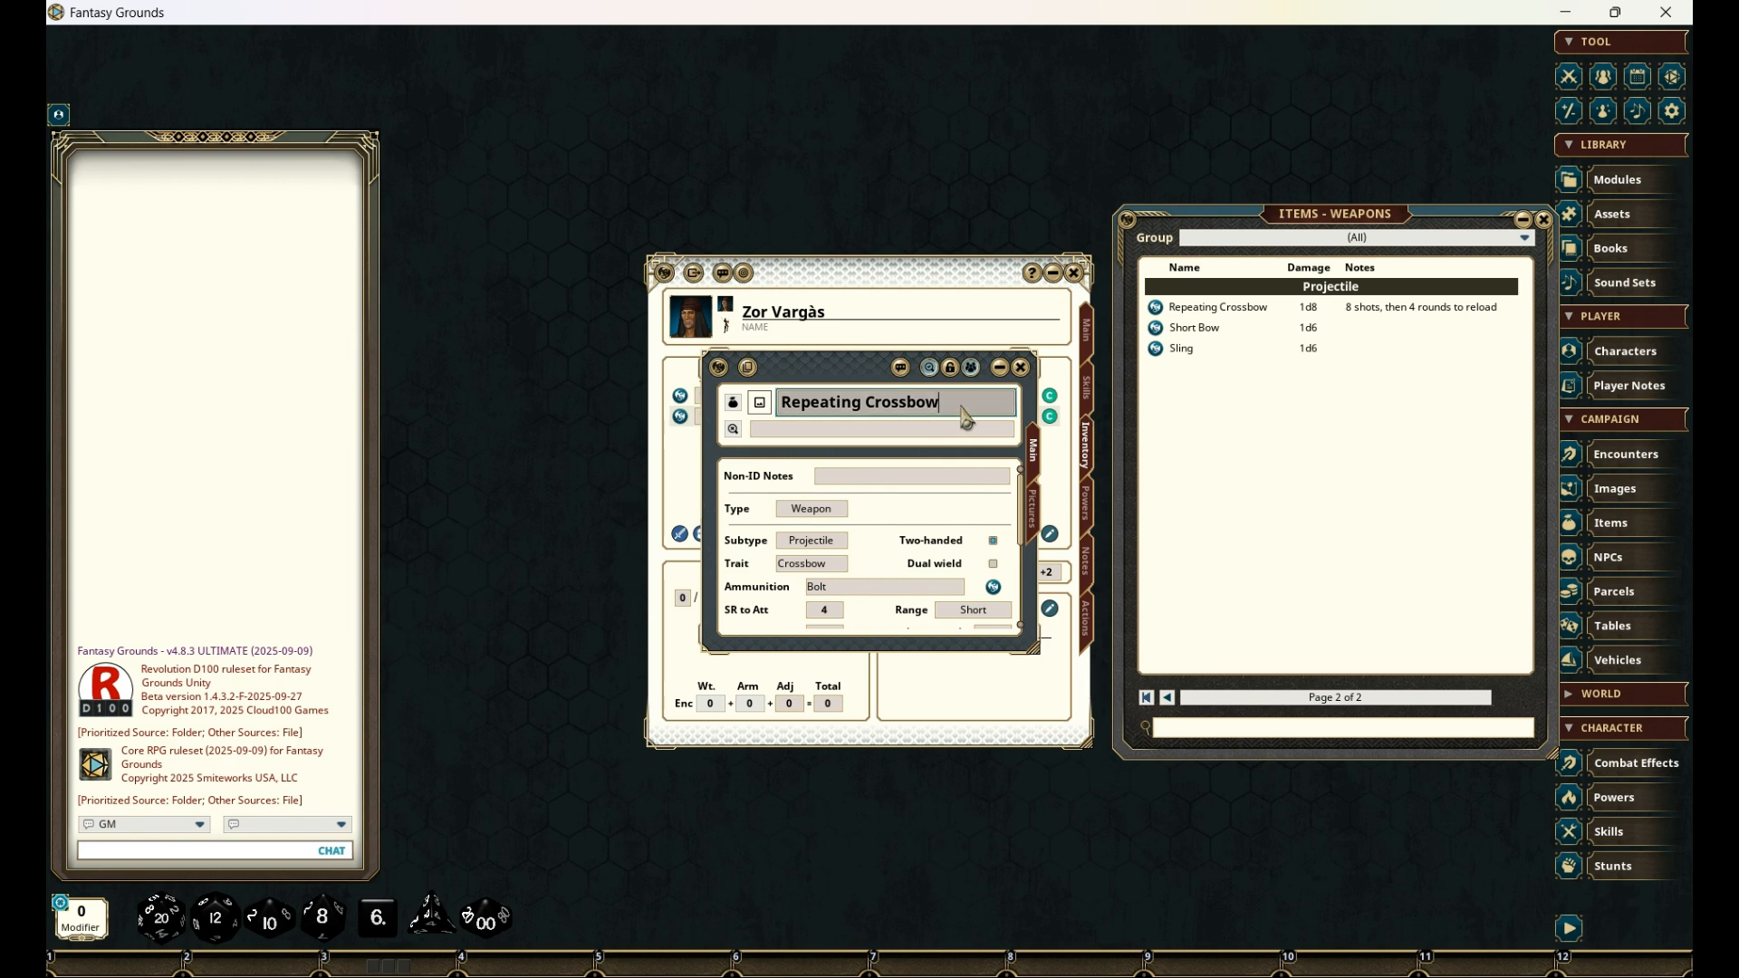
key("BackSpace")
key("BackSpace")
key("BackSpace")
key("BackSpace")
key("BackSpace")
key("BackSpace")
key("BackSpace")
key("BackSpace")
key("BackSpace")
key("BackSpace")
key("BackSpace")
key("BackSpace")
key("BackSpace")
type("Radium Pistol")
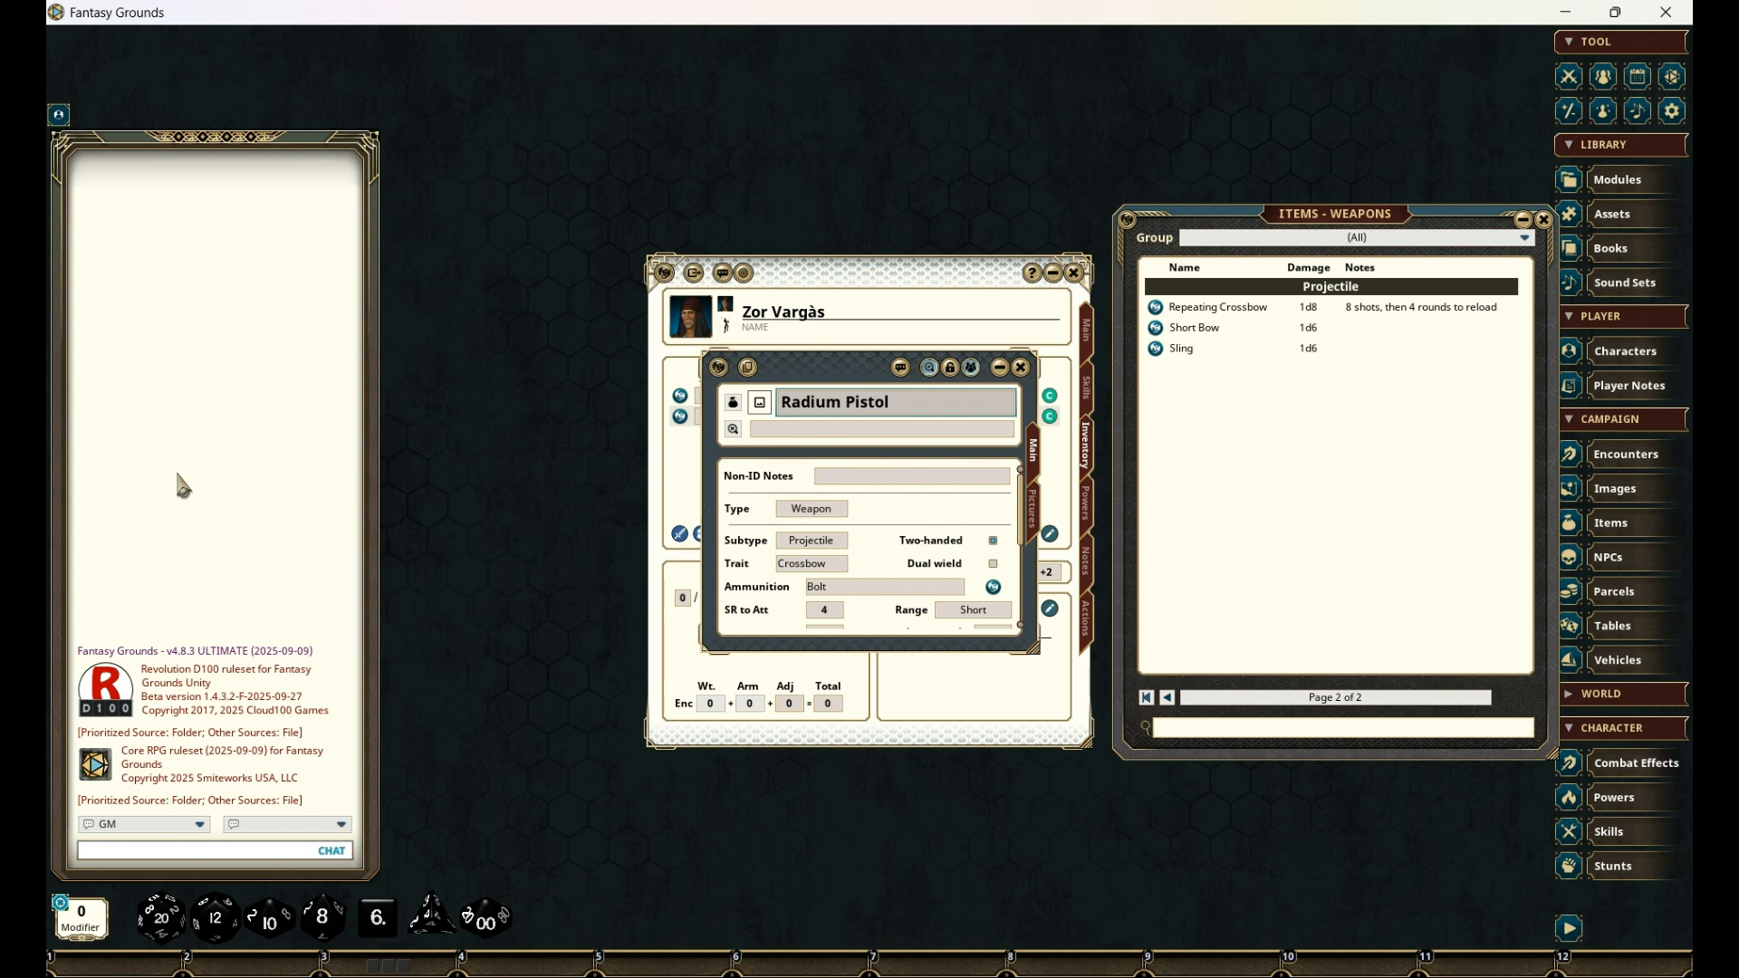
- Change the Radium Pistol's subtype to Energy and its trait to "Pistol"
scroll(813, 506, "down", 1)
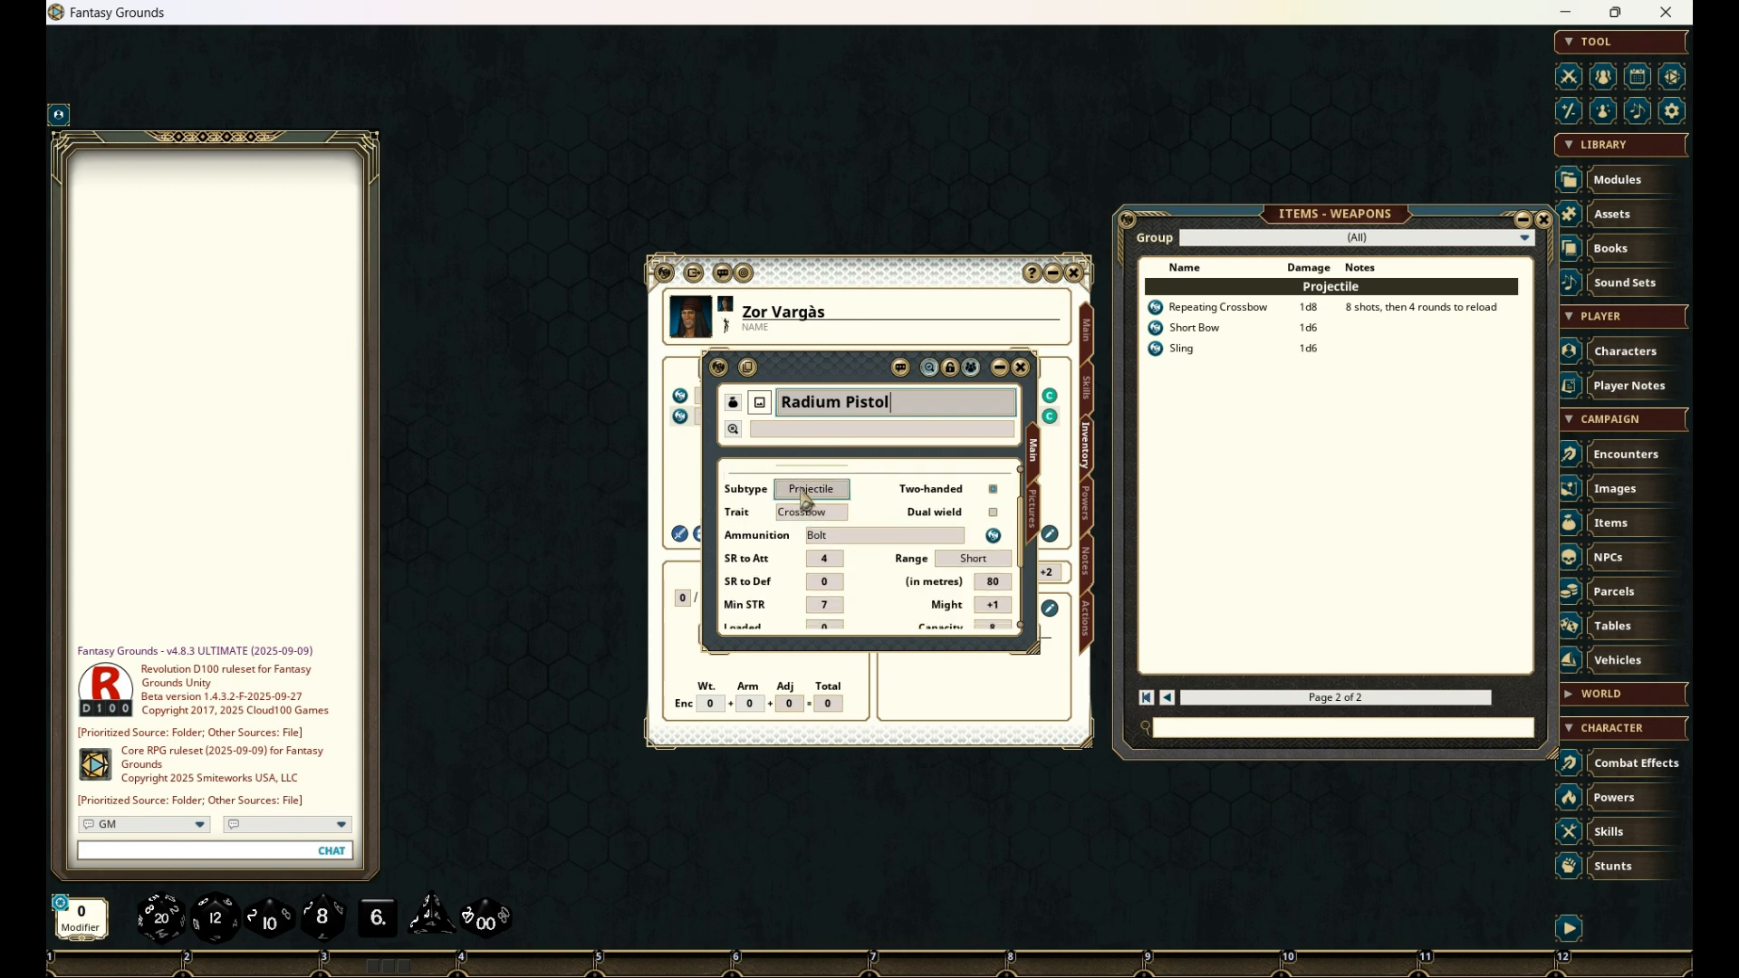
left_click(802, 493)
left_click(848, 519)
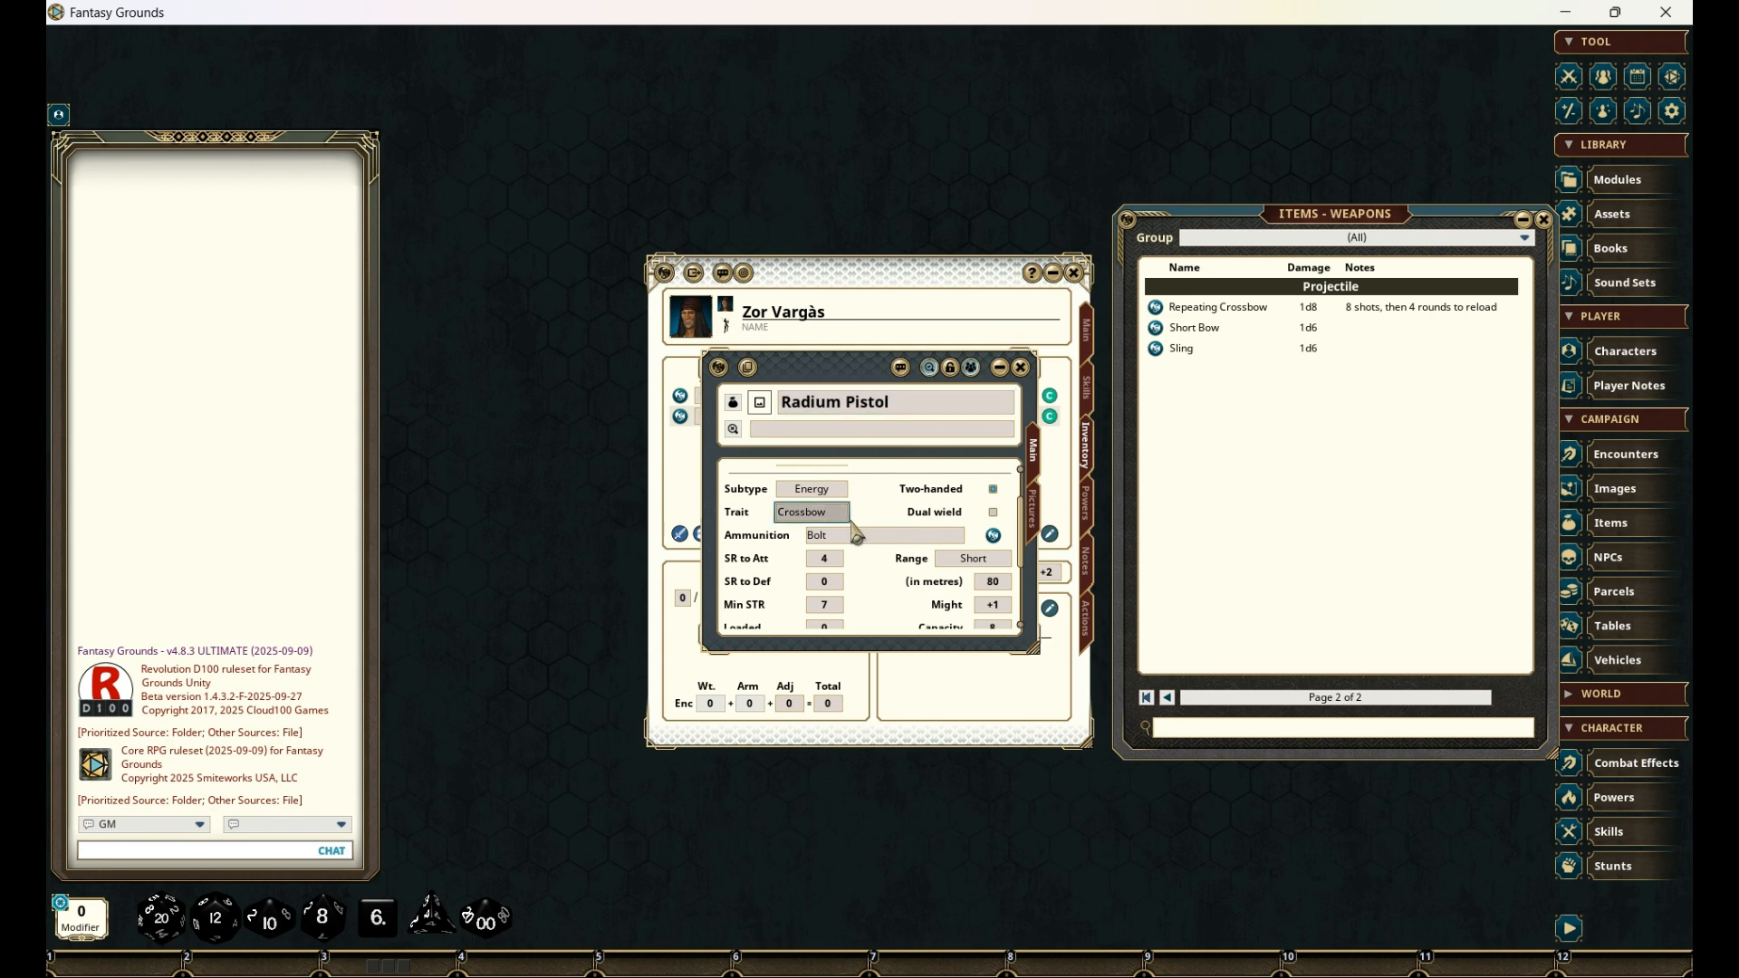
key("BackSpace")
key("BackSpace")
key("BackSpace")
key("BackSpace")
key("BackSpace")
key("BackSpace")
key("BackSpace")
type("Pistol")
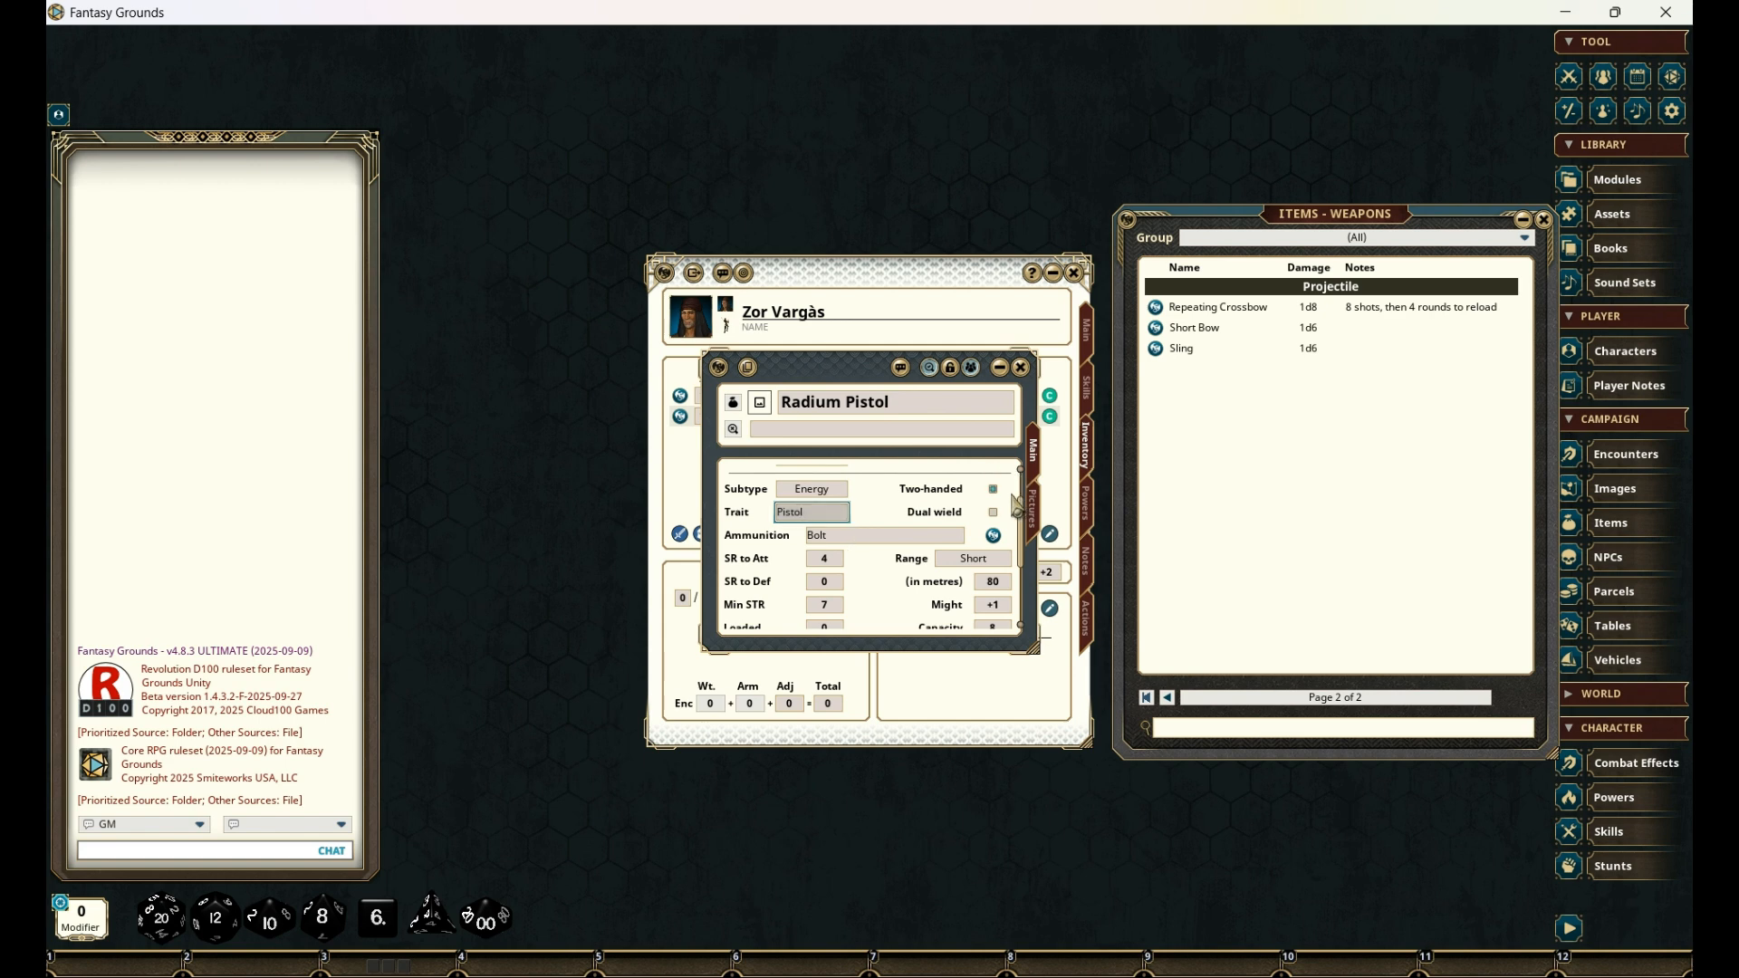
- Turn off two-handed use for the Radium Pistol, set its ammunition to "Radium", might to +2 and capacity to 8
left_click(892, 537)
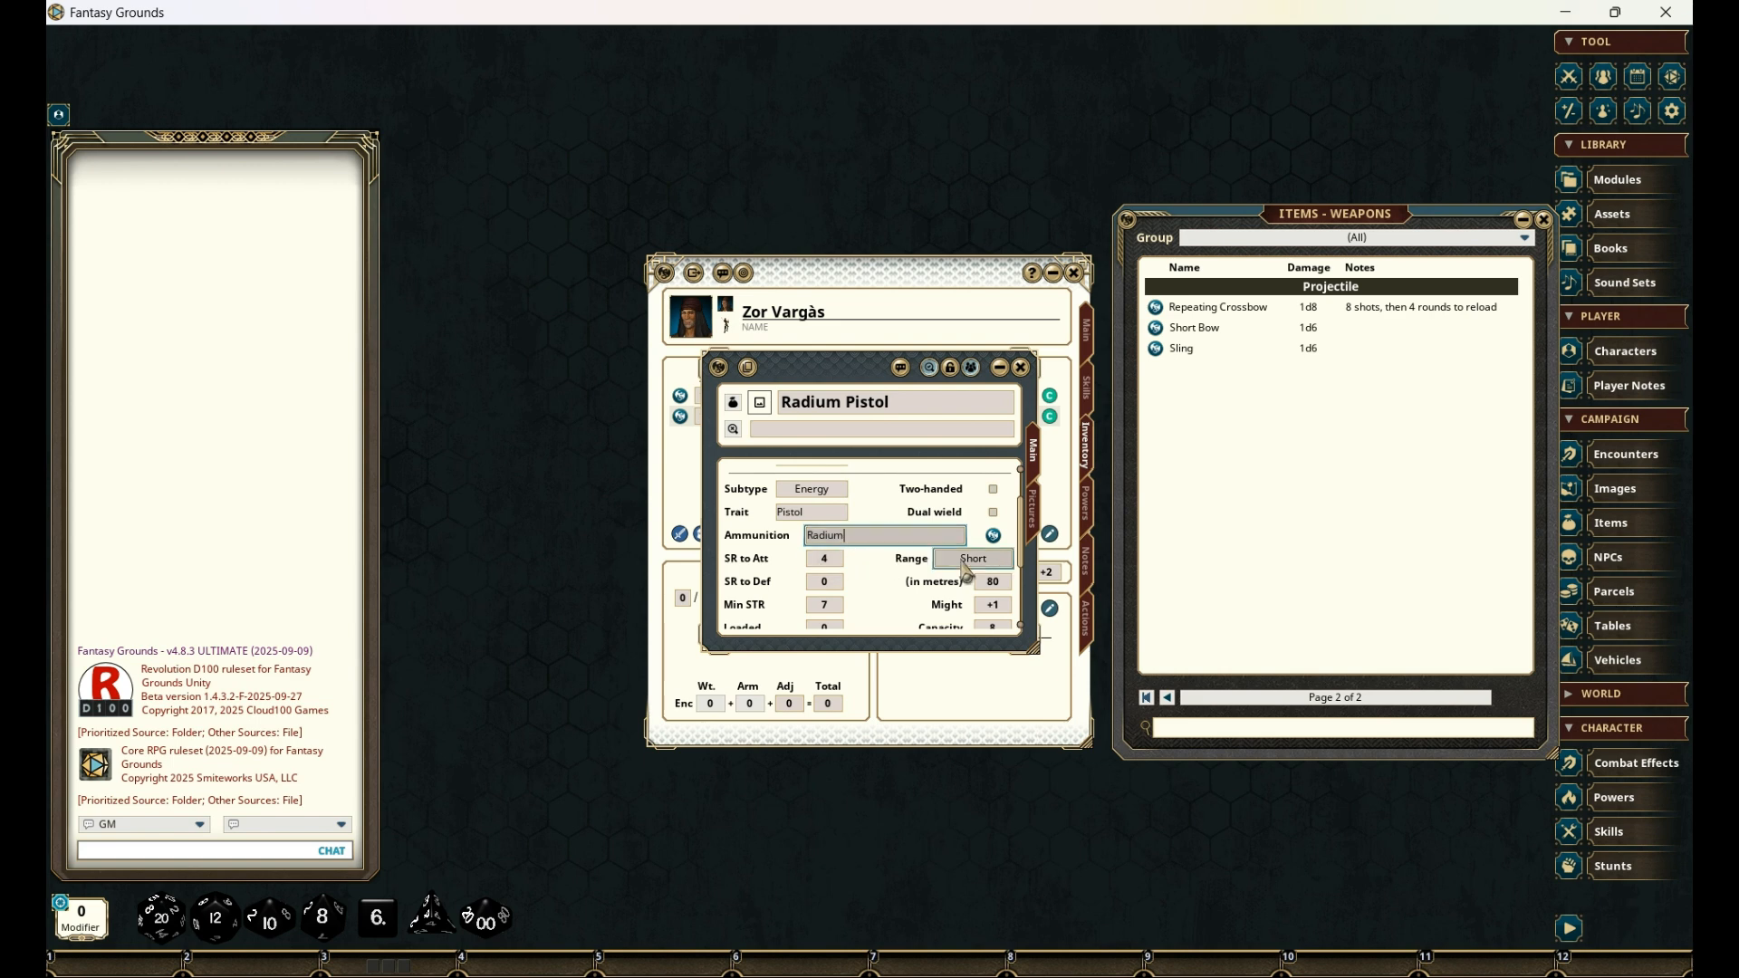
scroll(913, 565, "down", 1)
scroll(913, 565, "down", 1)
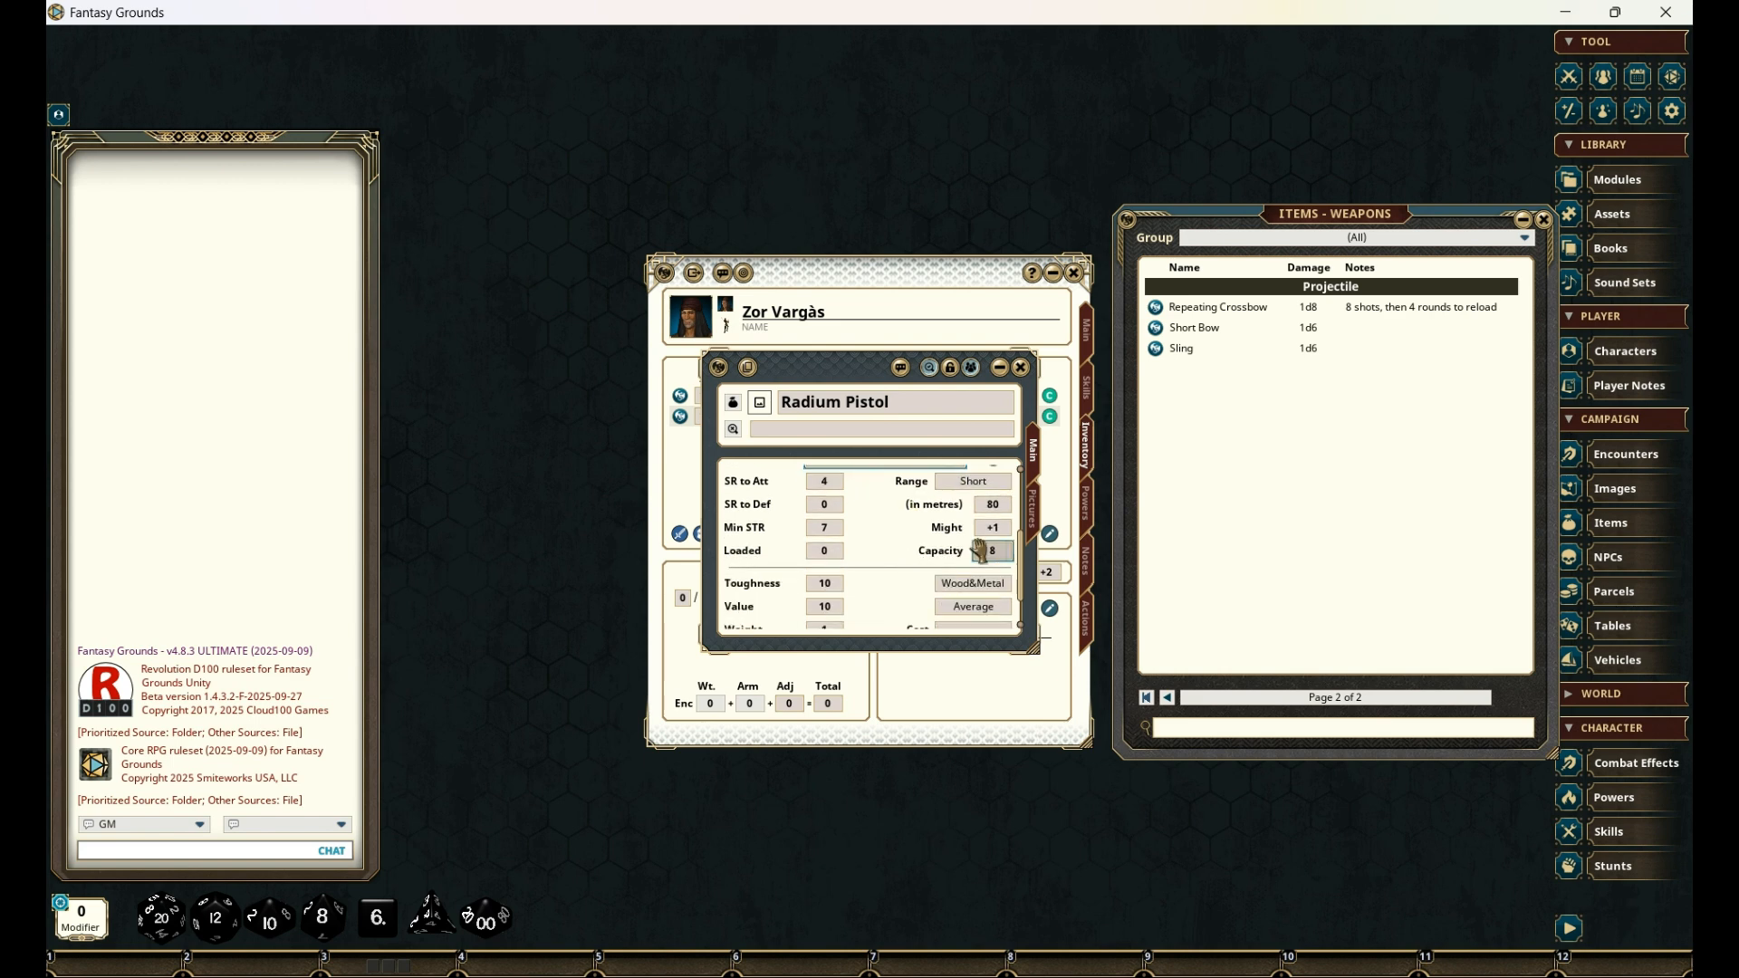
left_click(988, 549)
type("8")
- Delete the note about shots and reload rounds from the Radium Pistol's record
scroll(911, 504, "down", 2)
left_click(944, 621)
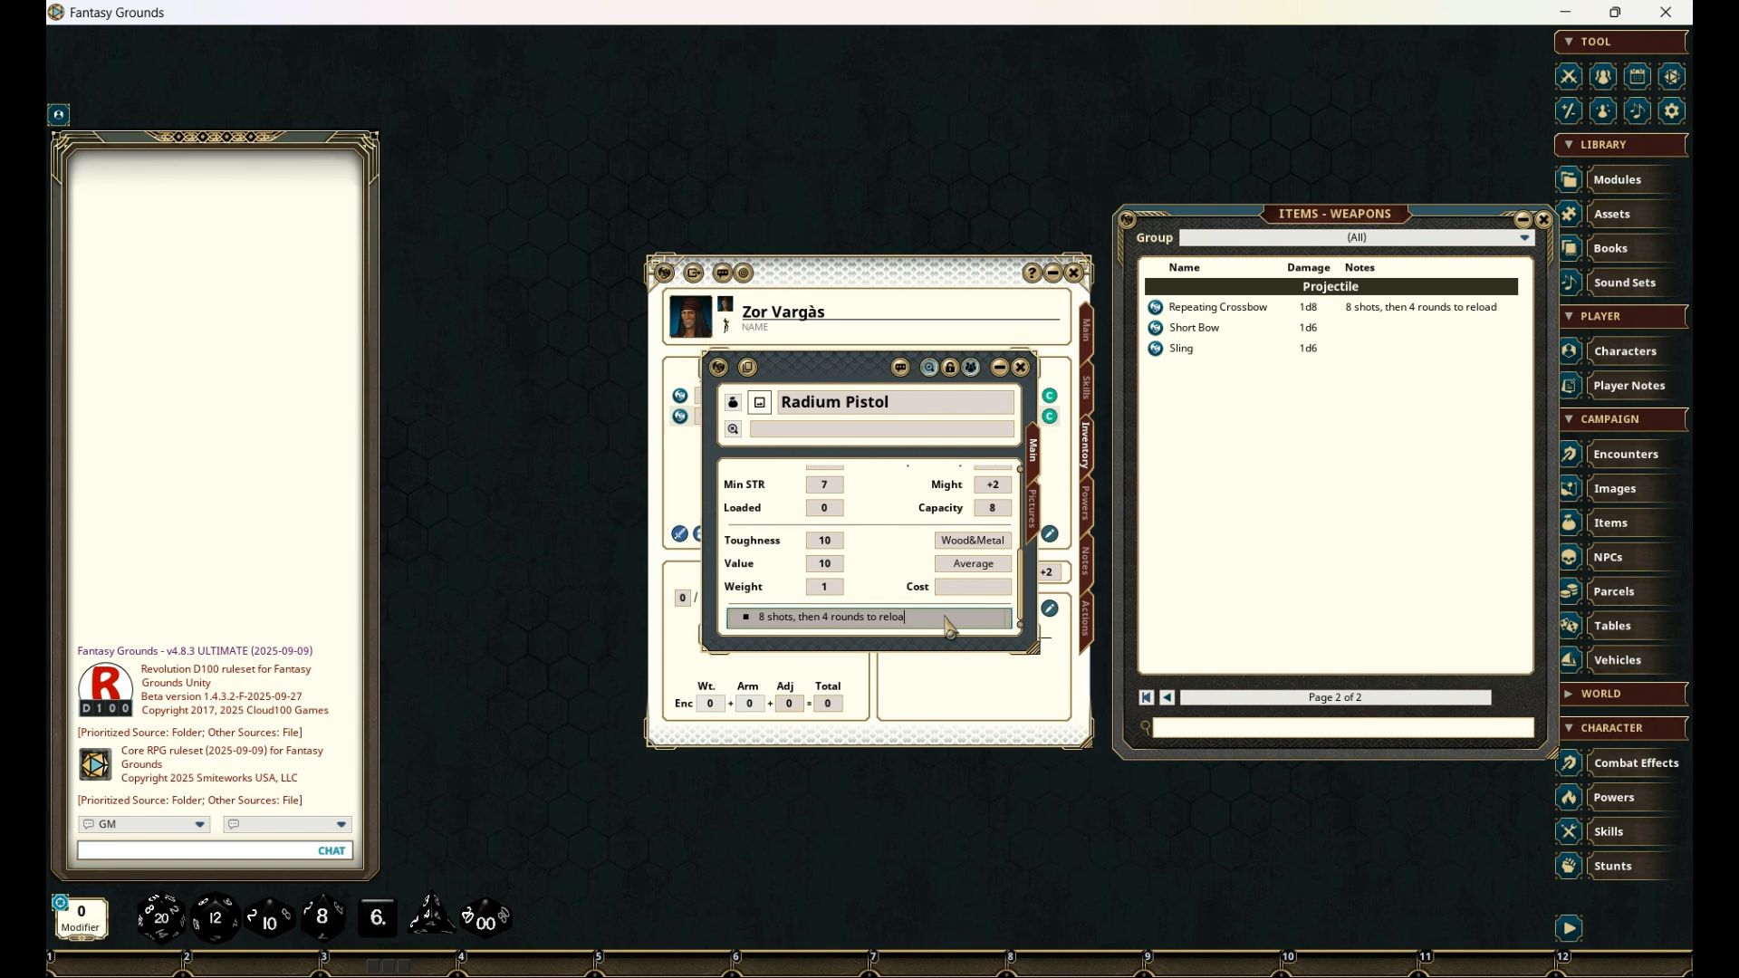
key("BackSpace")
key("BackSpace")
key("BackSpace")
key("BackSpace")
key("BackSpace")
key("BackSpace")
key("BackSpace")
key("BackSpace")
key("BackSpace")
key("BackSpace")
key("BackSpace")
key("BackSpace")
key("BackSpace")
key("BackSpace")
key("BackSpace")
key("BackSpace")
key("BackSpace")
- Open the Bolt ammunition record linked to the pistol and rename it as "Radium"
scroll(933, 561, "up", 5)
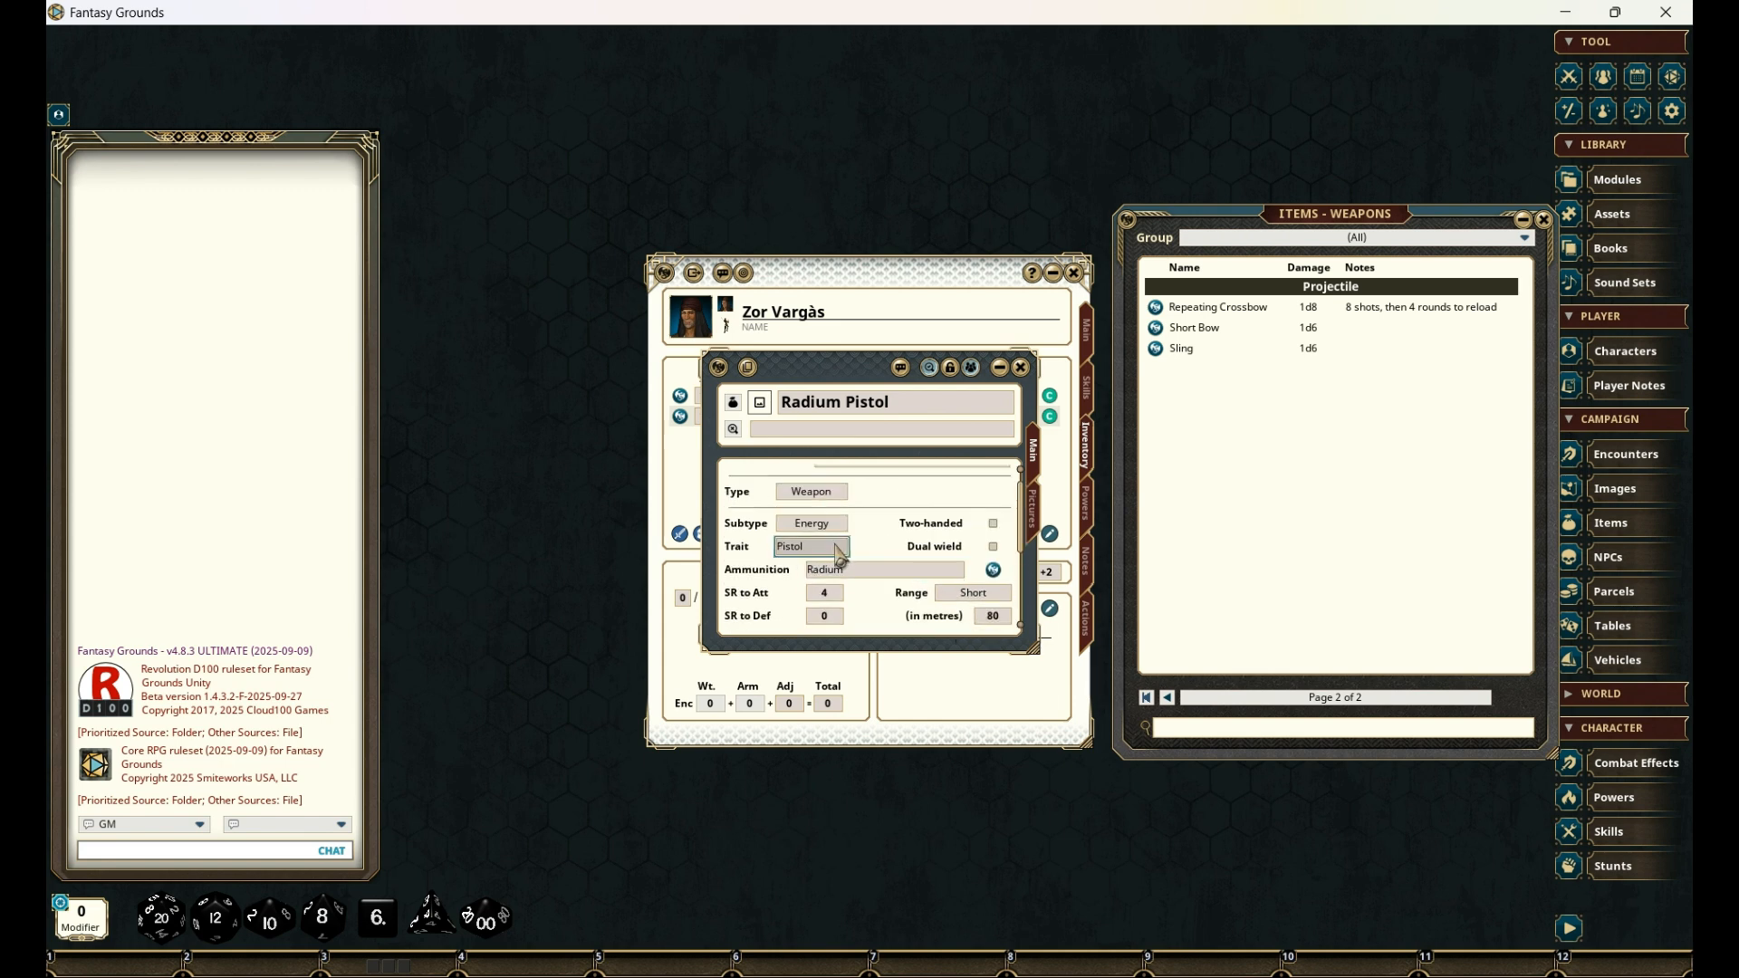
left_click(993, 569)
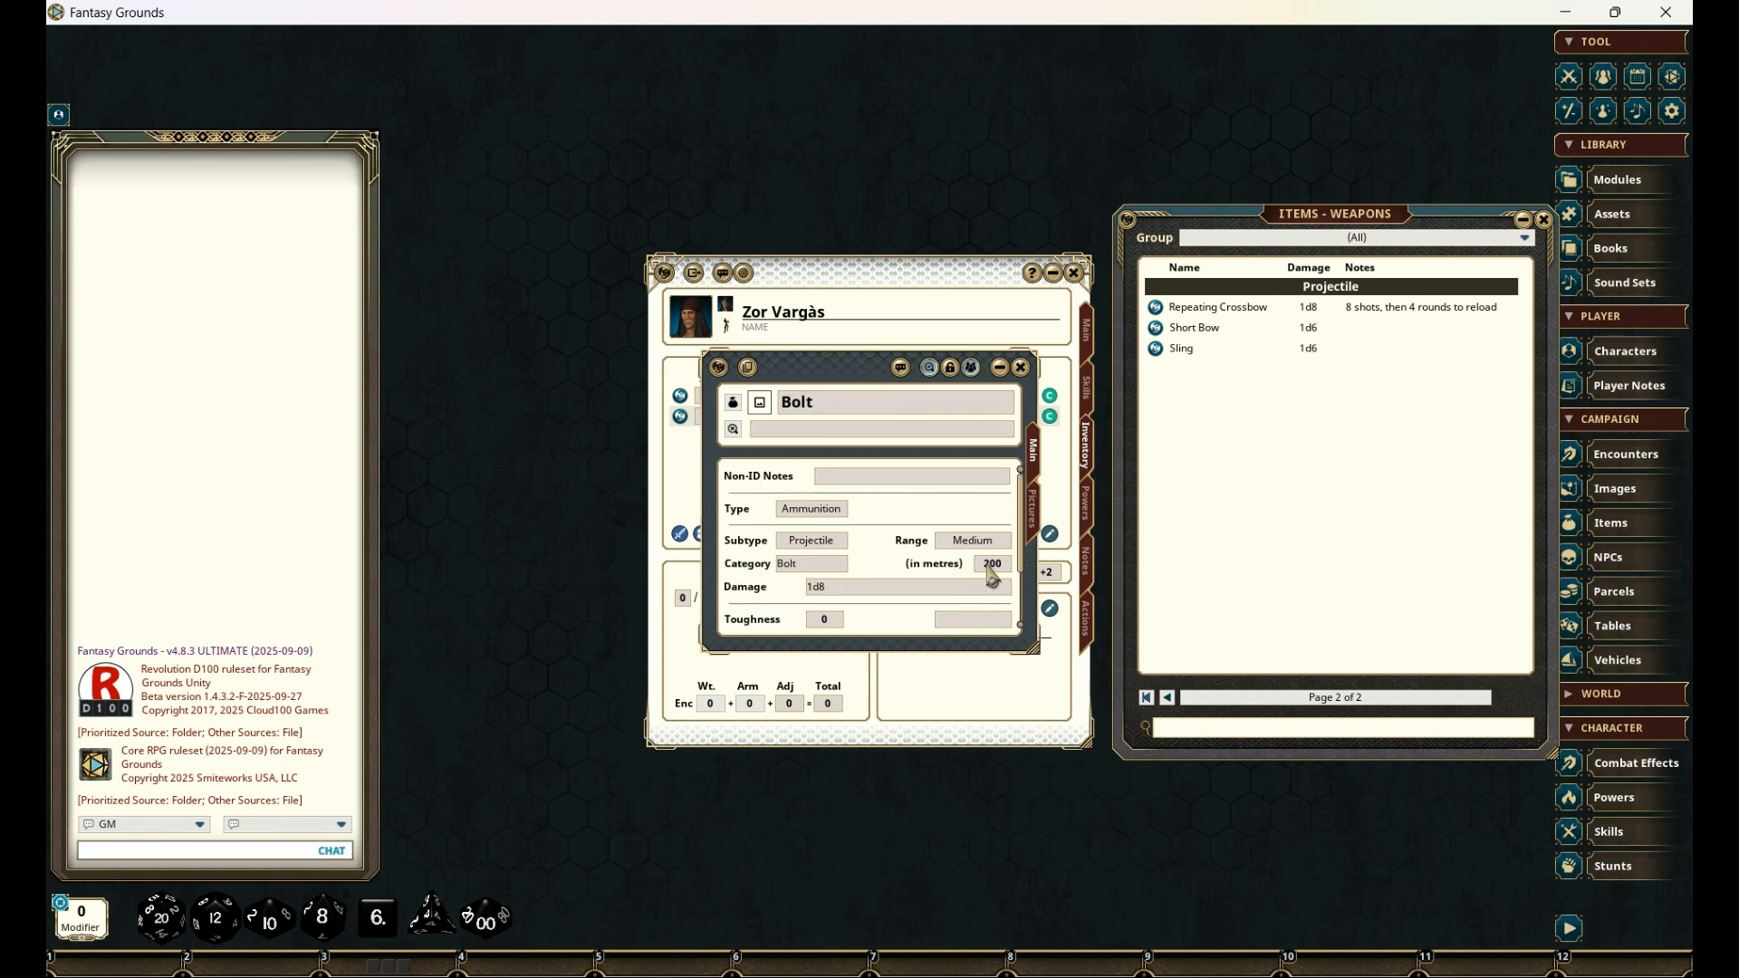
left_click(838, 401)
key("BackSpace")
key("BackSpace")
key("BackSpace")
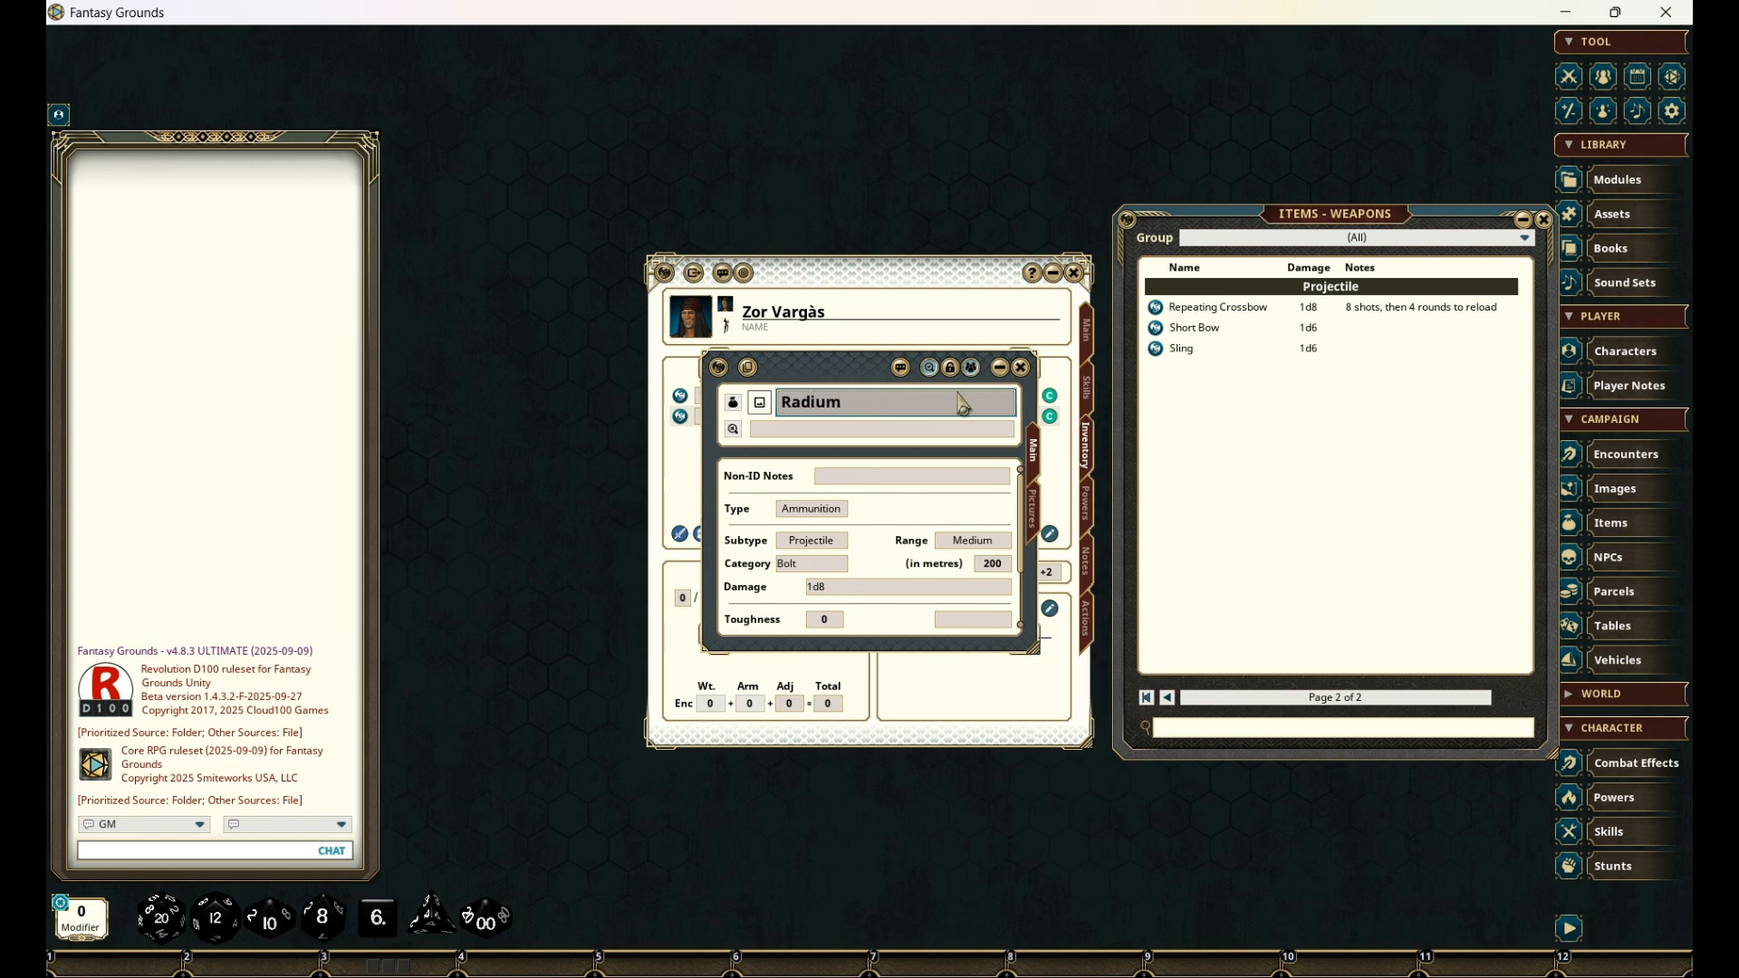
- Set the ammunition's subtype to Energy and its category to "Radium", then close the ammunition record
left_click(839, 547)
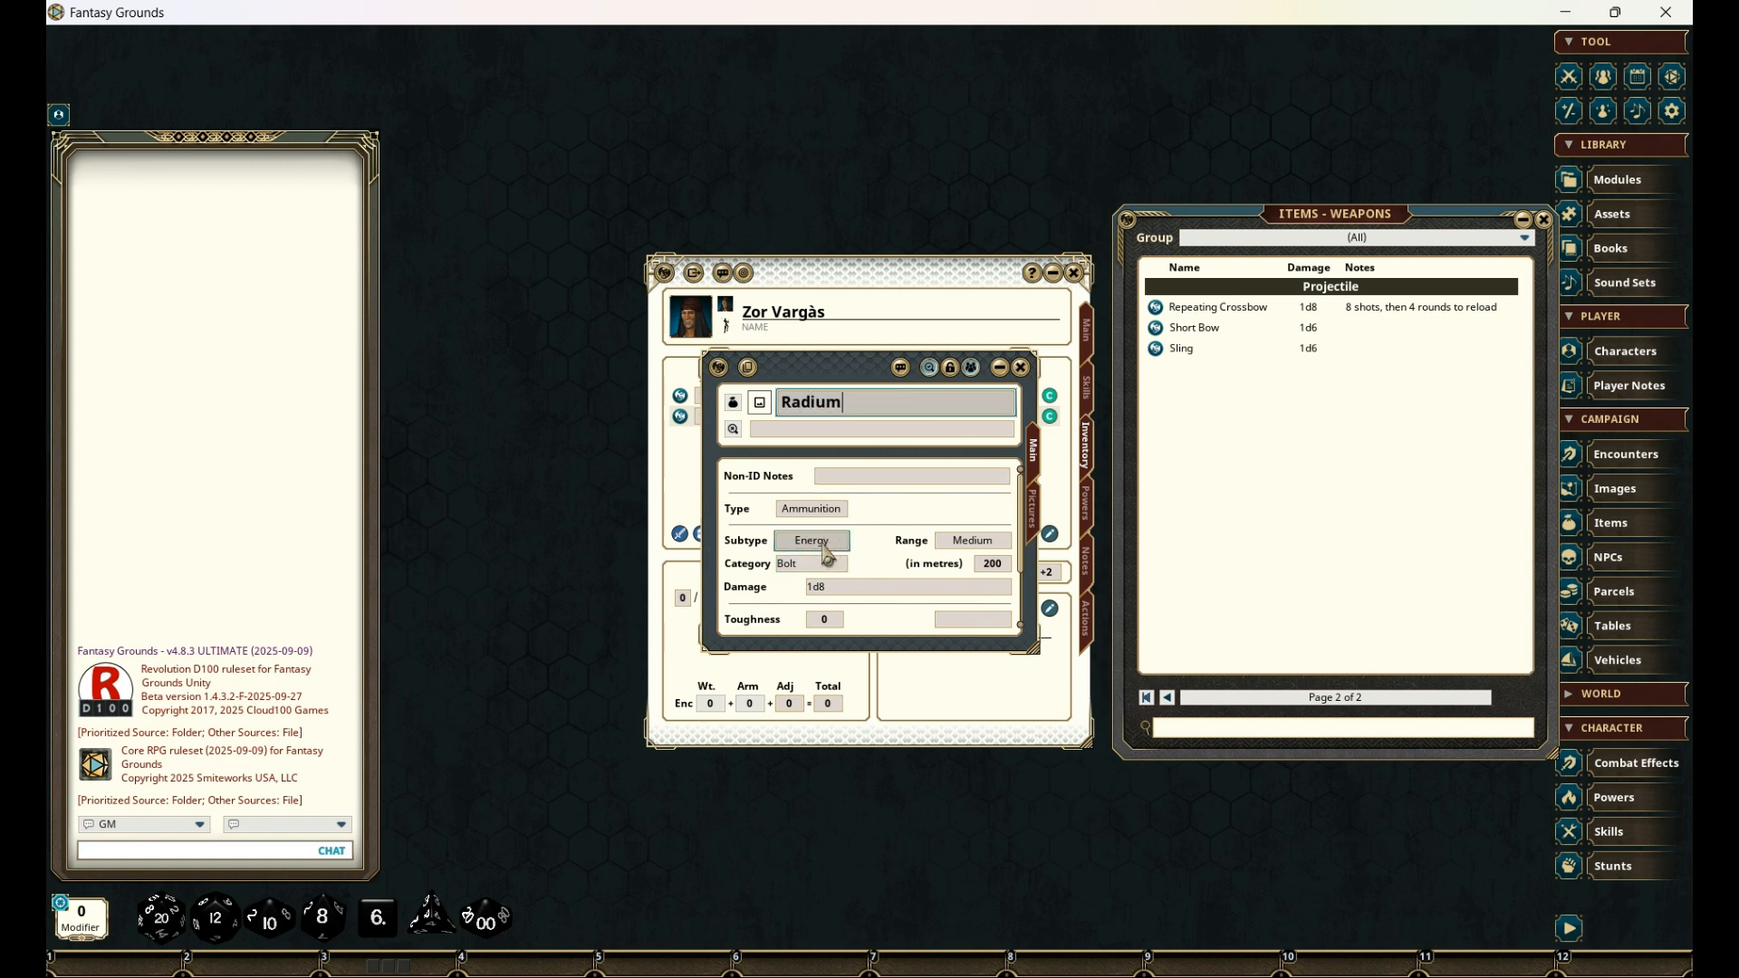
left_click(799, 565)
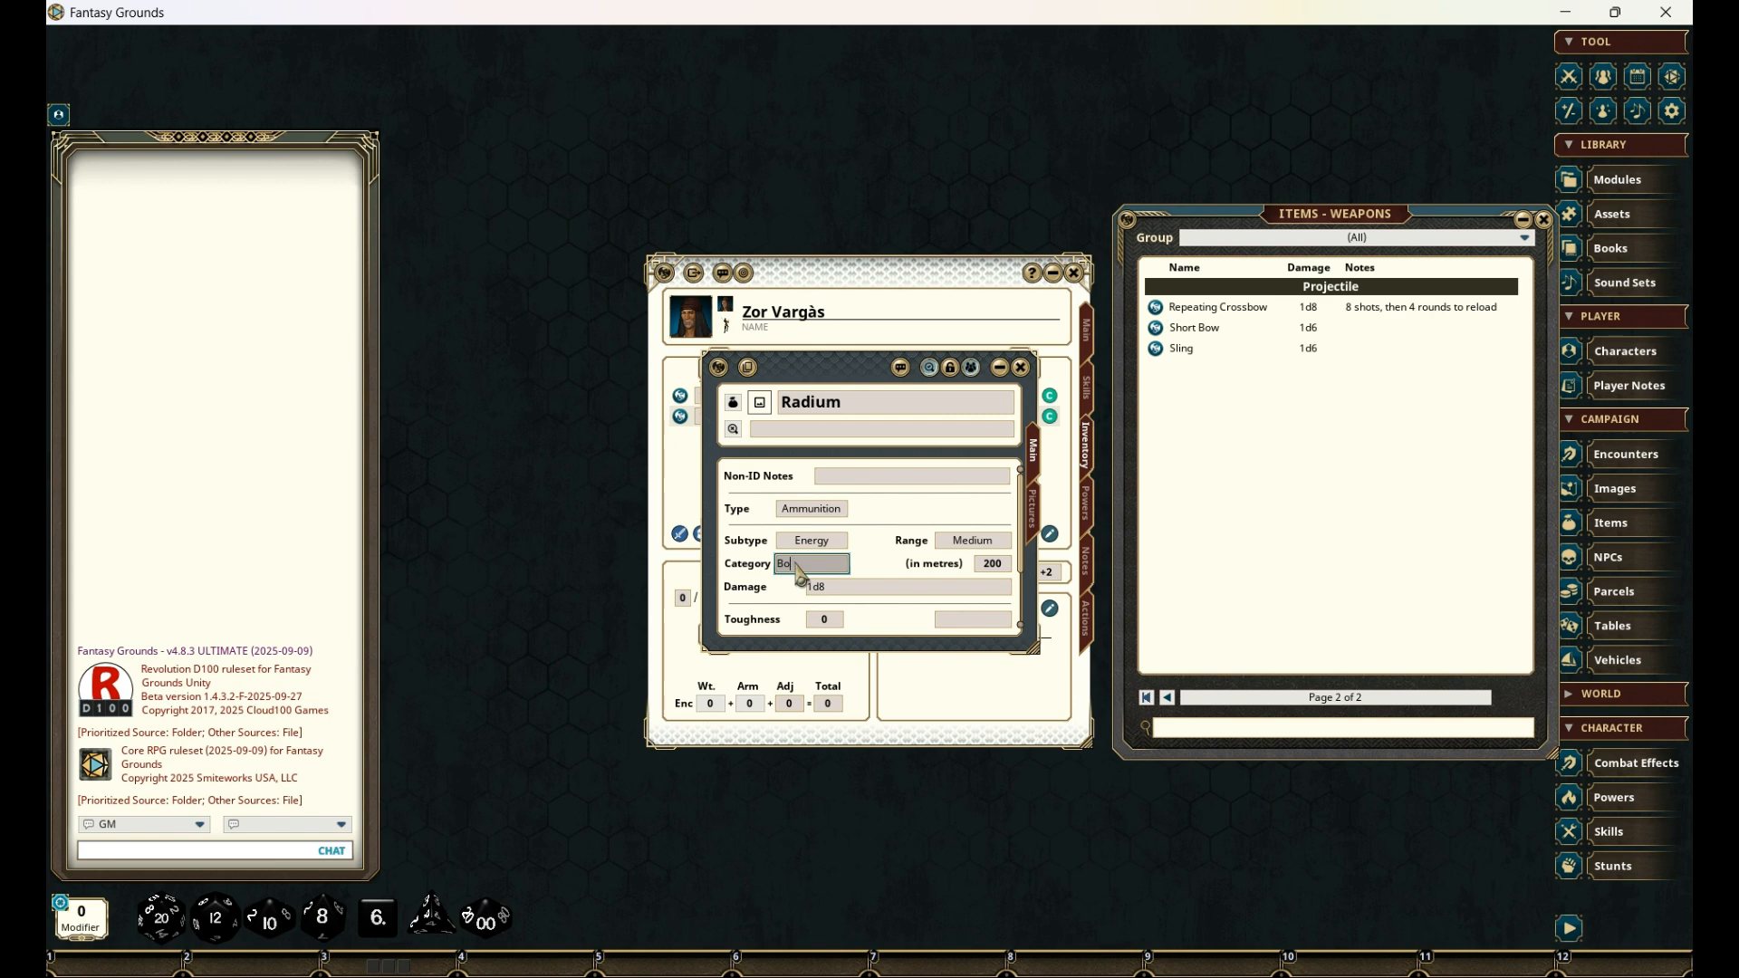
type("Radium")
scroll(906, 543, "down", 2)
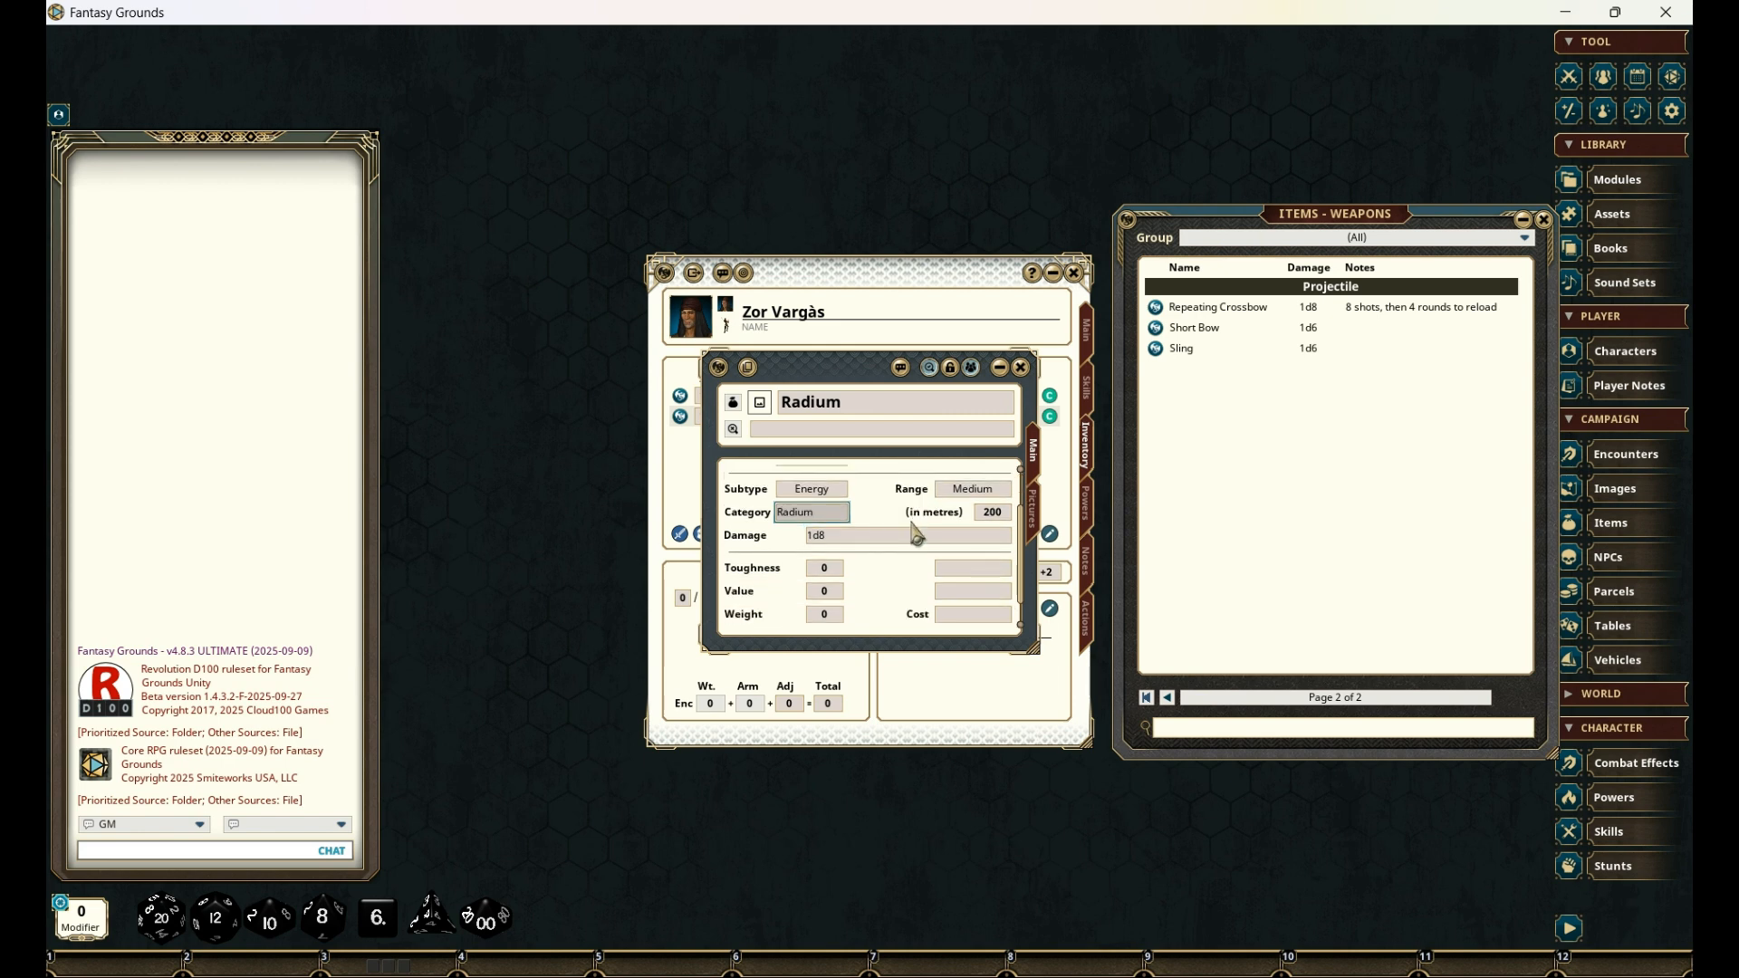
left_click(834, 542)
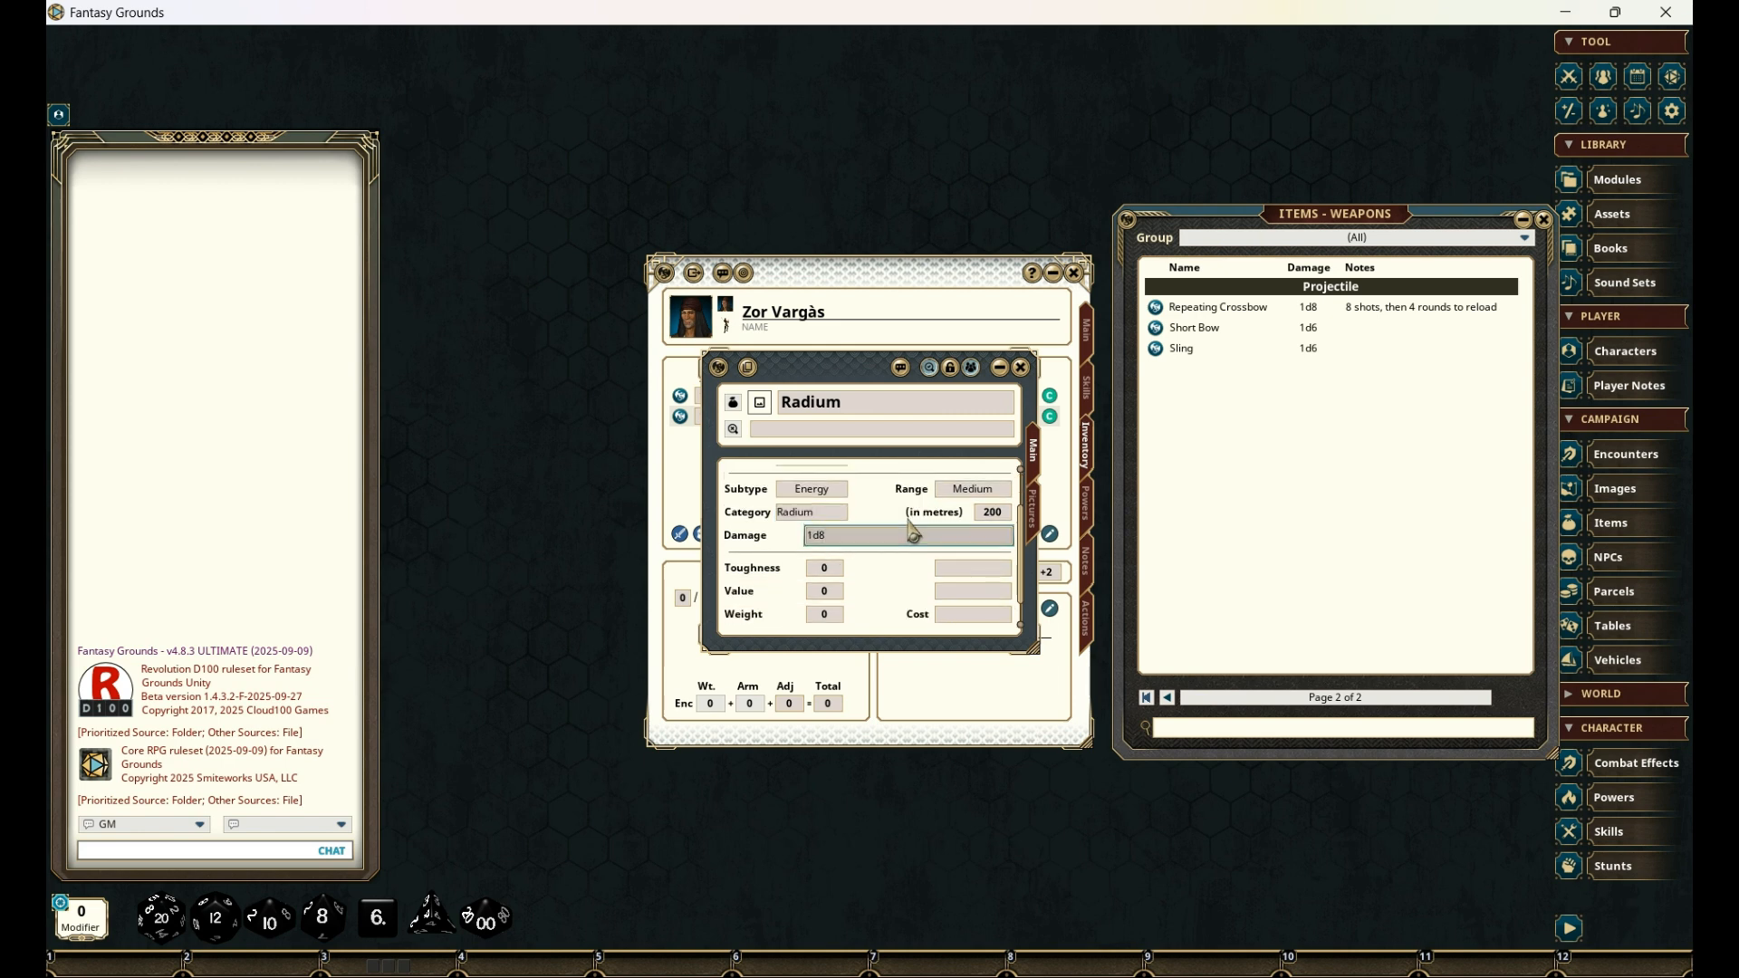
scroll(913, 534, "down", 1)
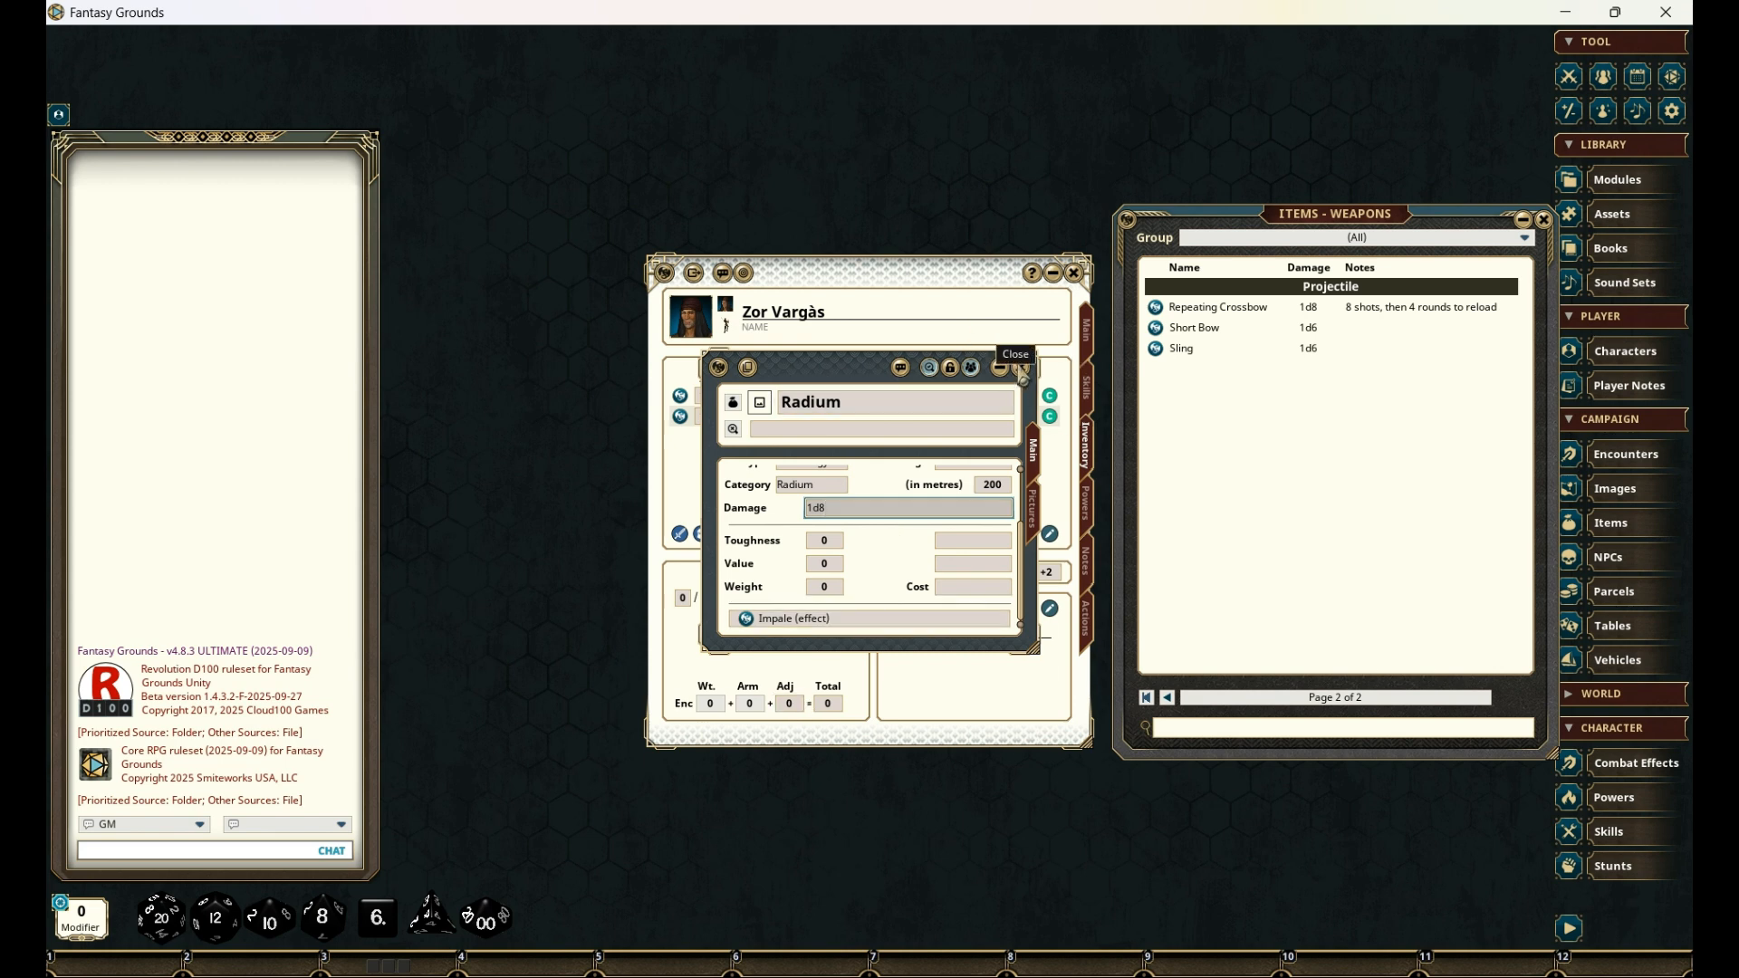
left_click(1021, 366)
- Close the Radium Pistol's record and the weapon library
scroll(981, 518, "down", 5)
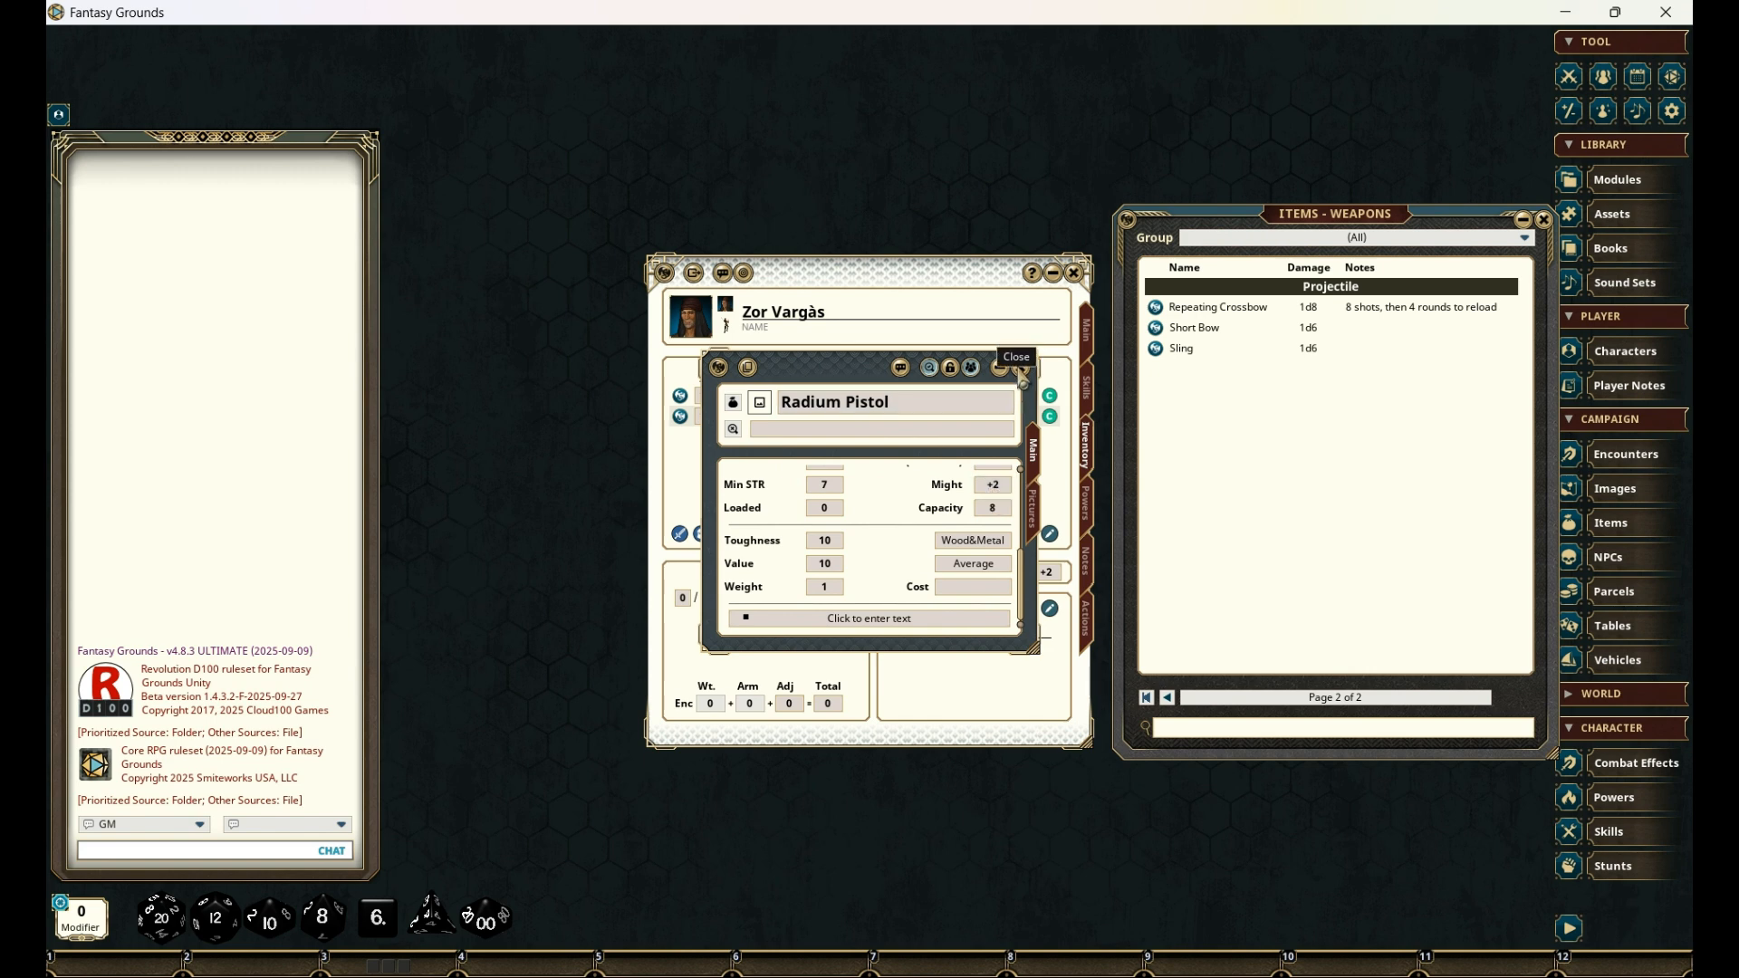
left_click(1021, 372)
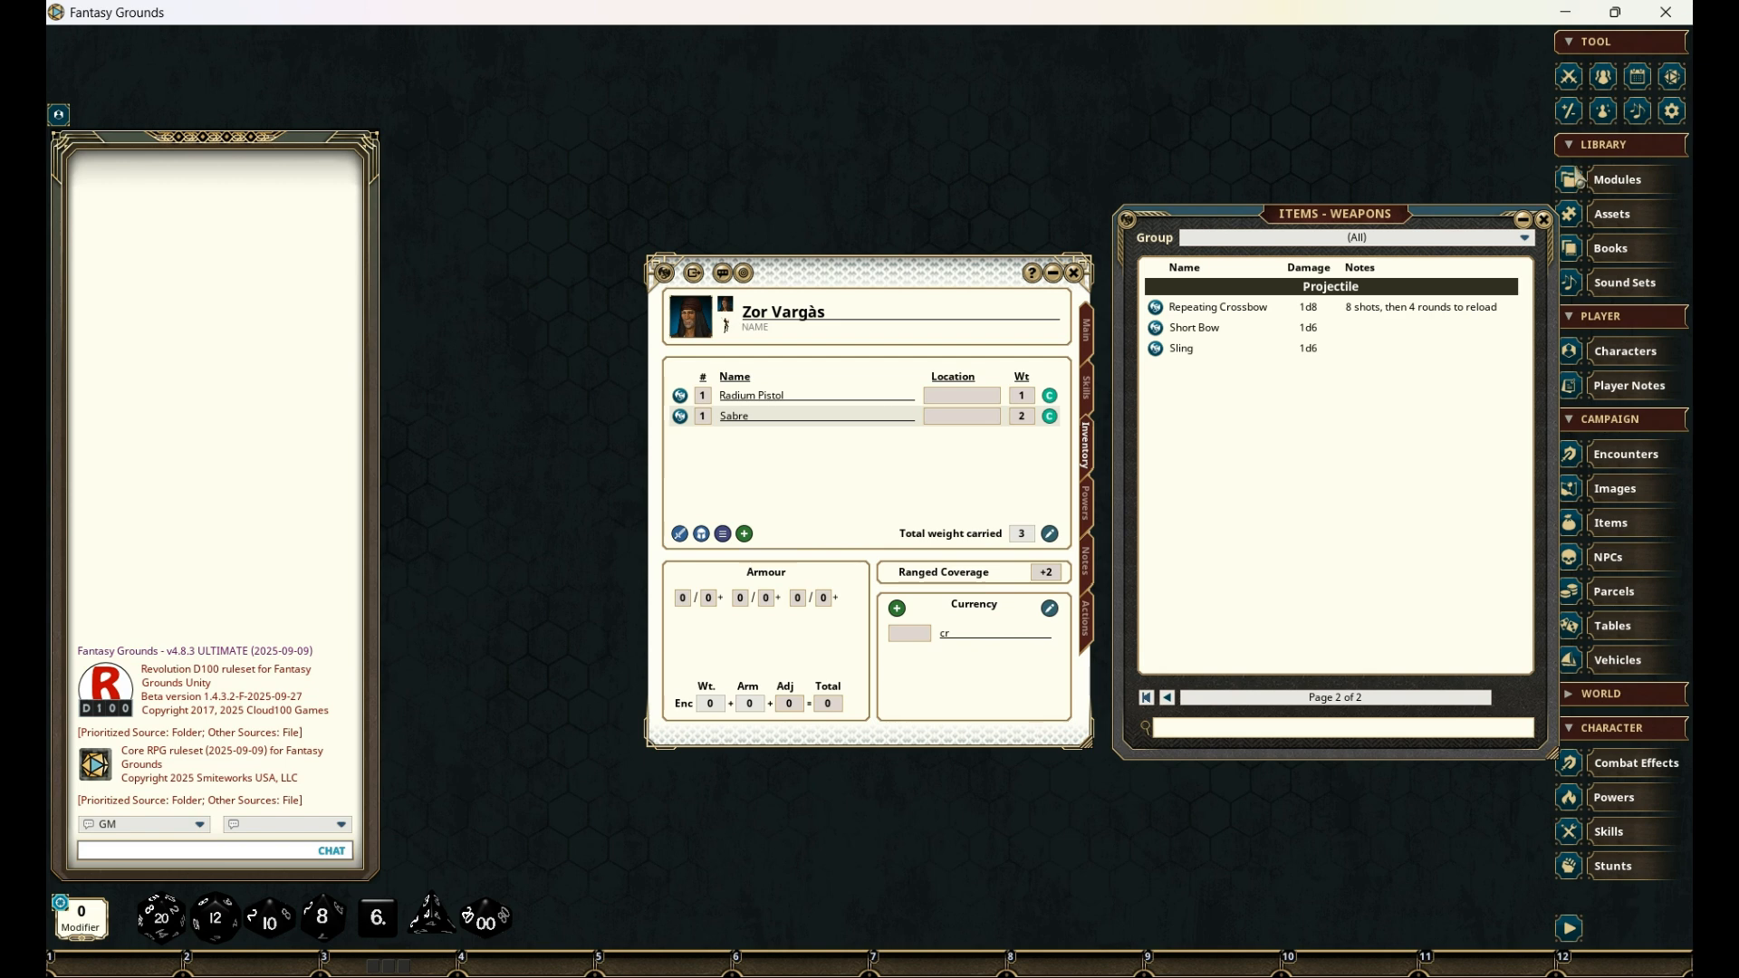
left_click(1543, 219)
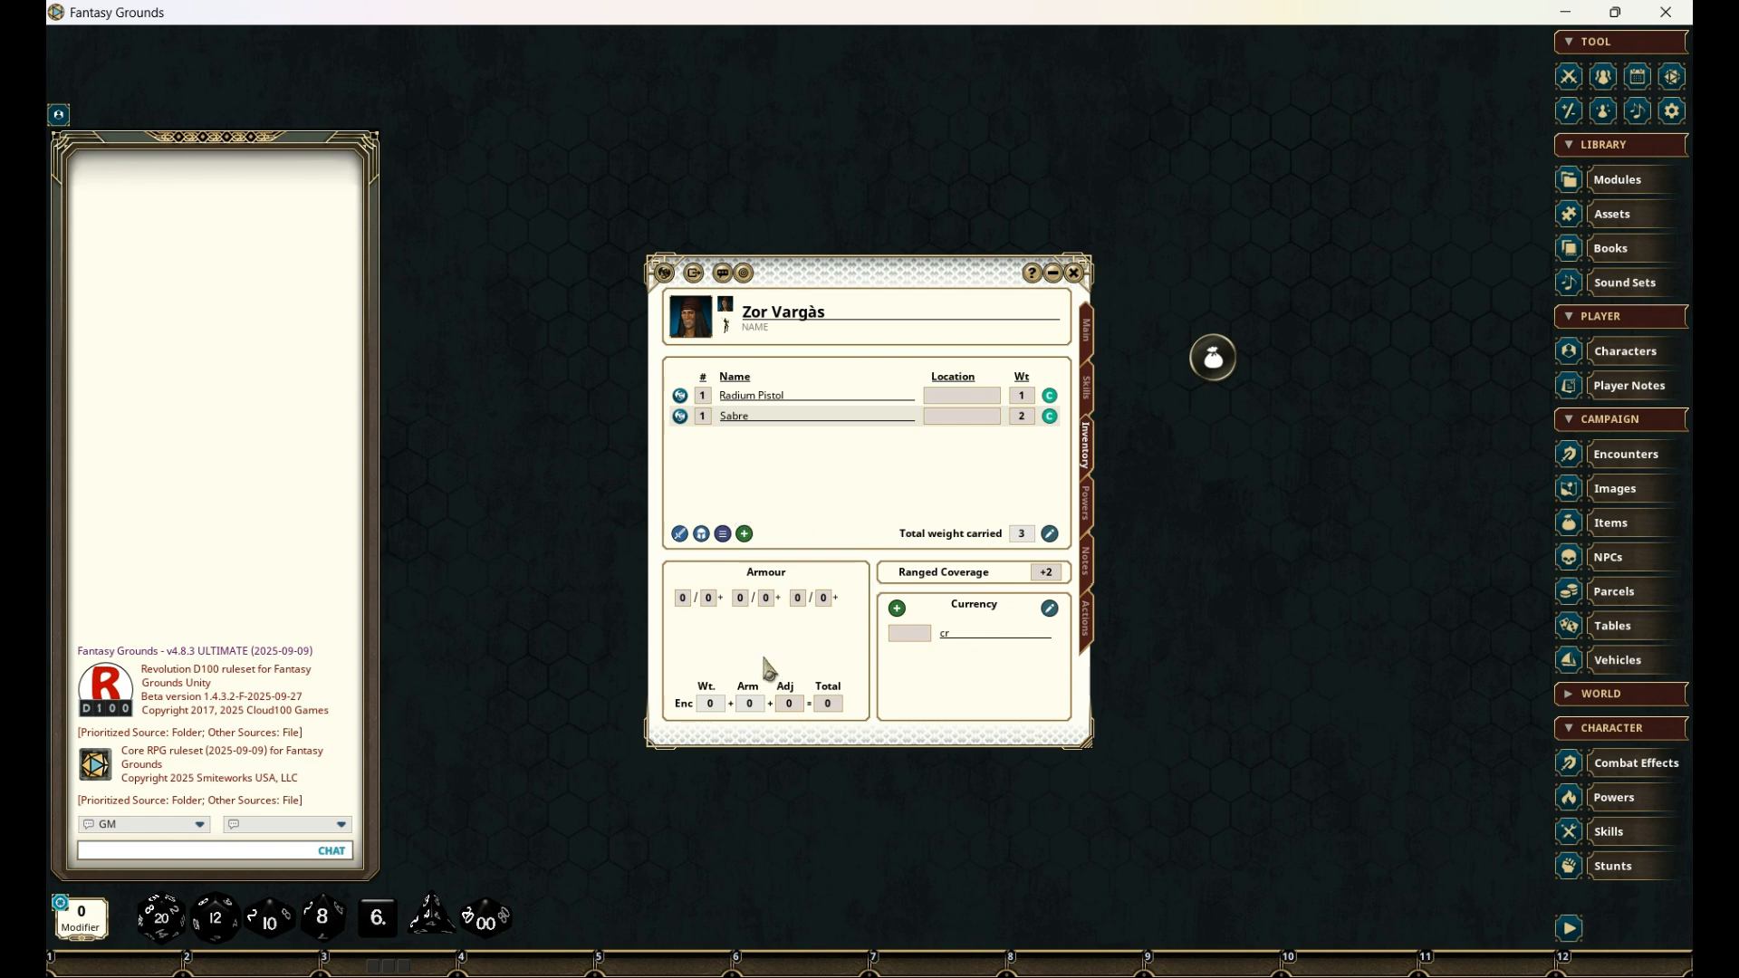
- Add a Quilted Jerkin from the armor library to the inventory, try it as equipped and set it to not carried
left_click(723, 534)
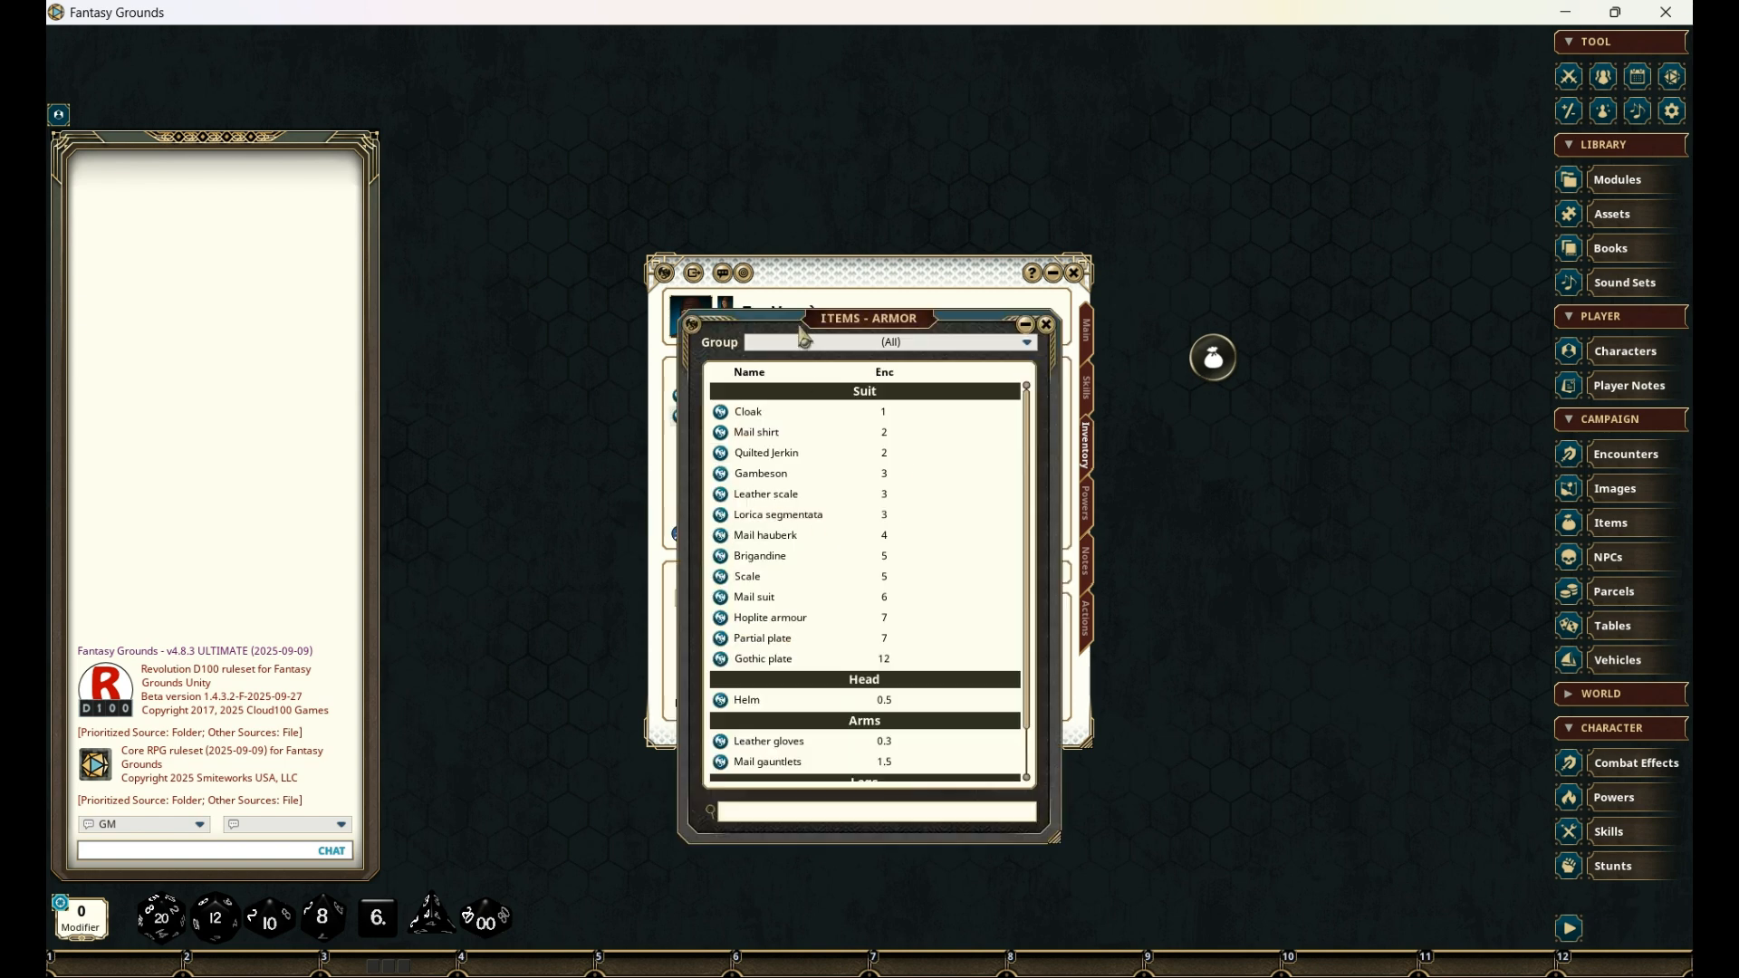
left_click_drag(847, 328, 1222, 297)
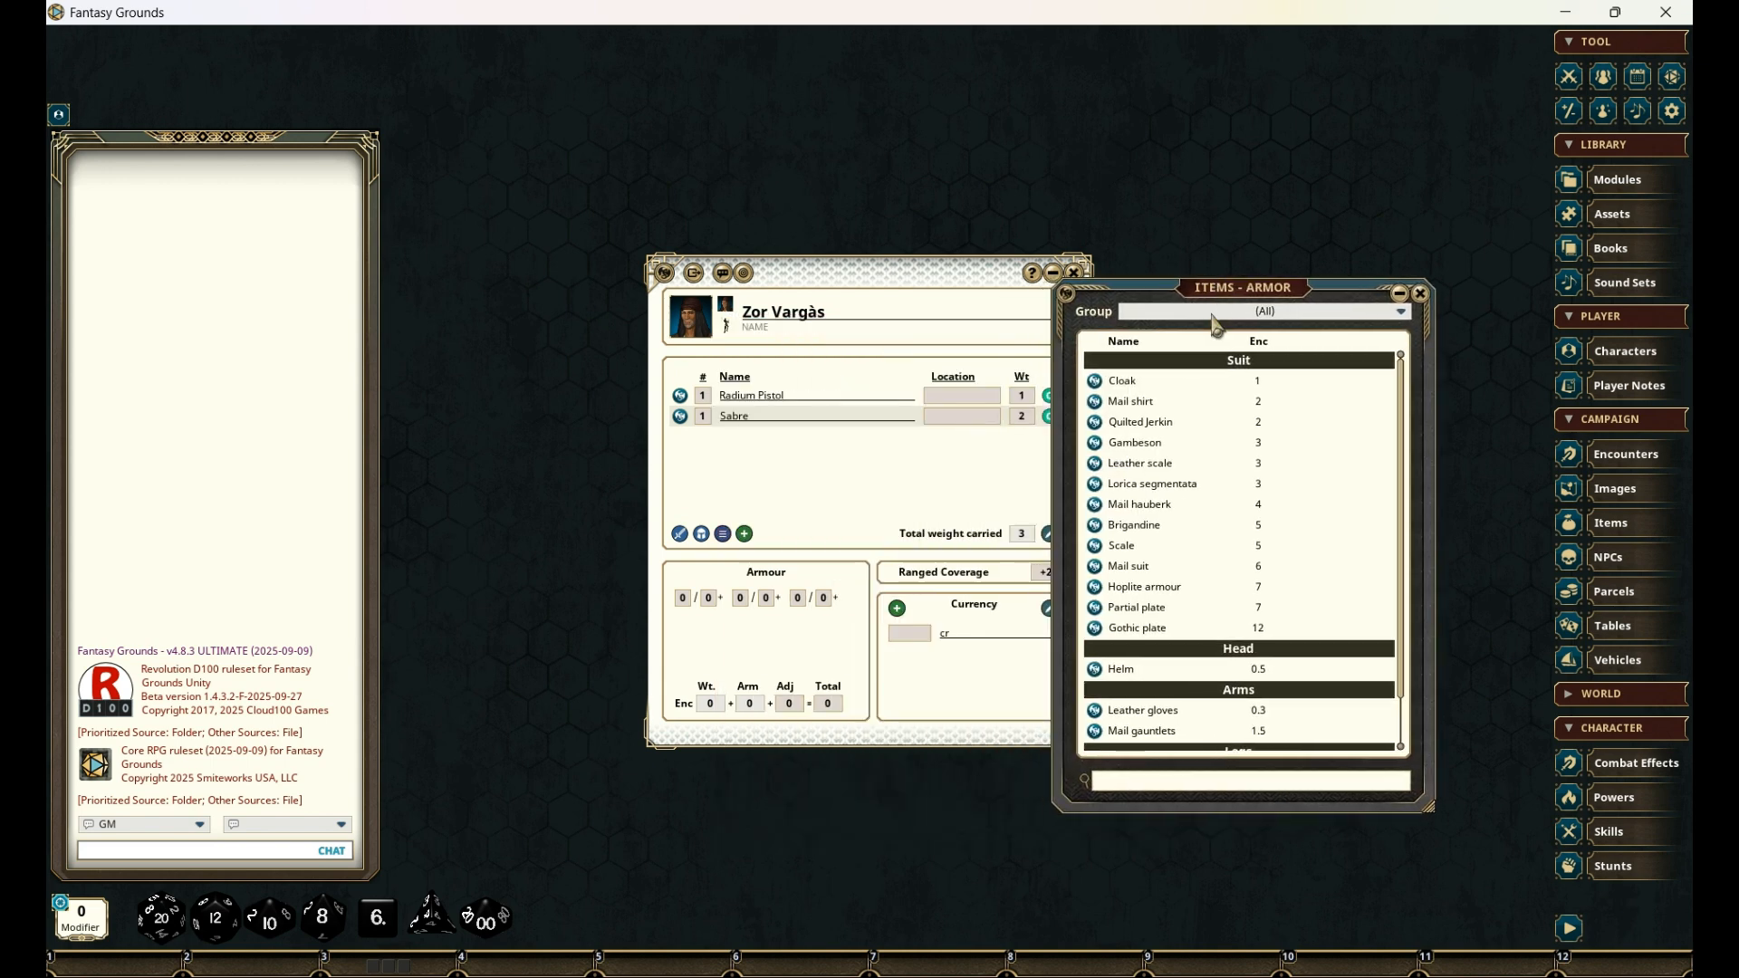
left_click_drag(1094, 422, 746, 477)
left_click(958, 517)
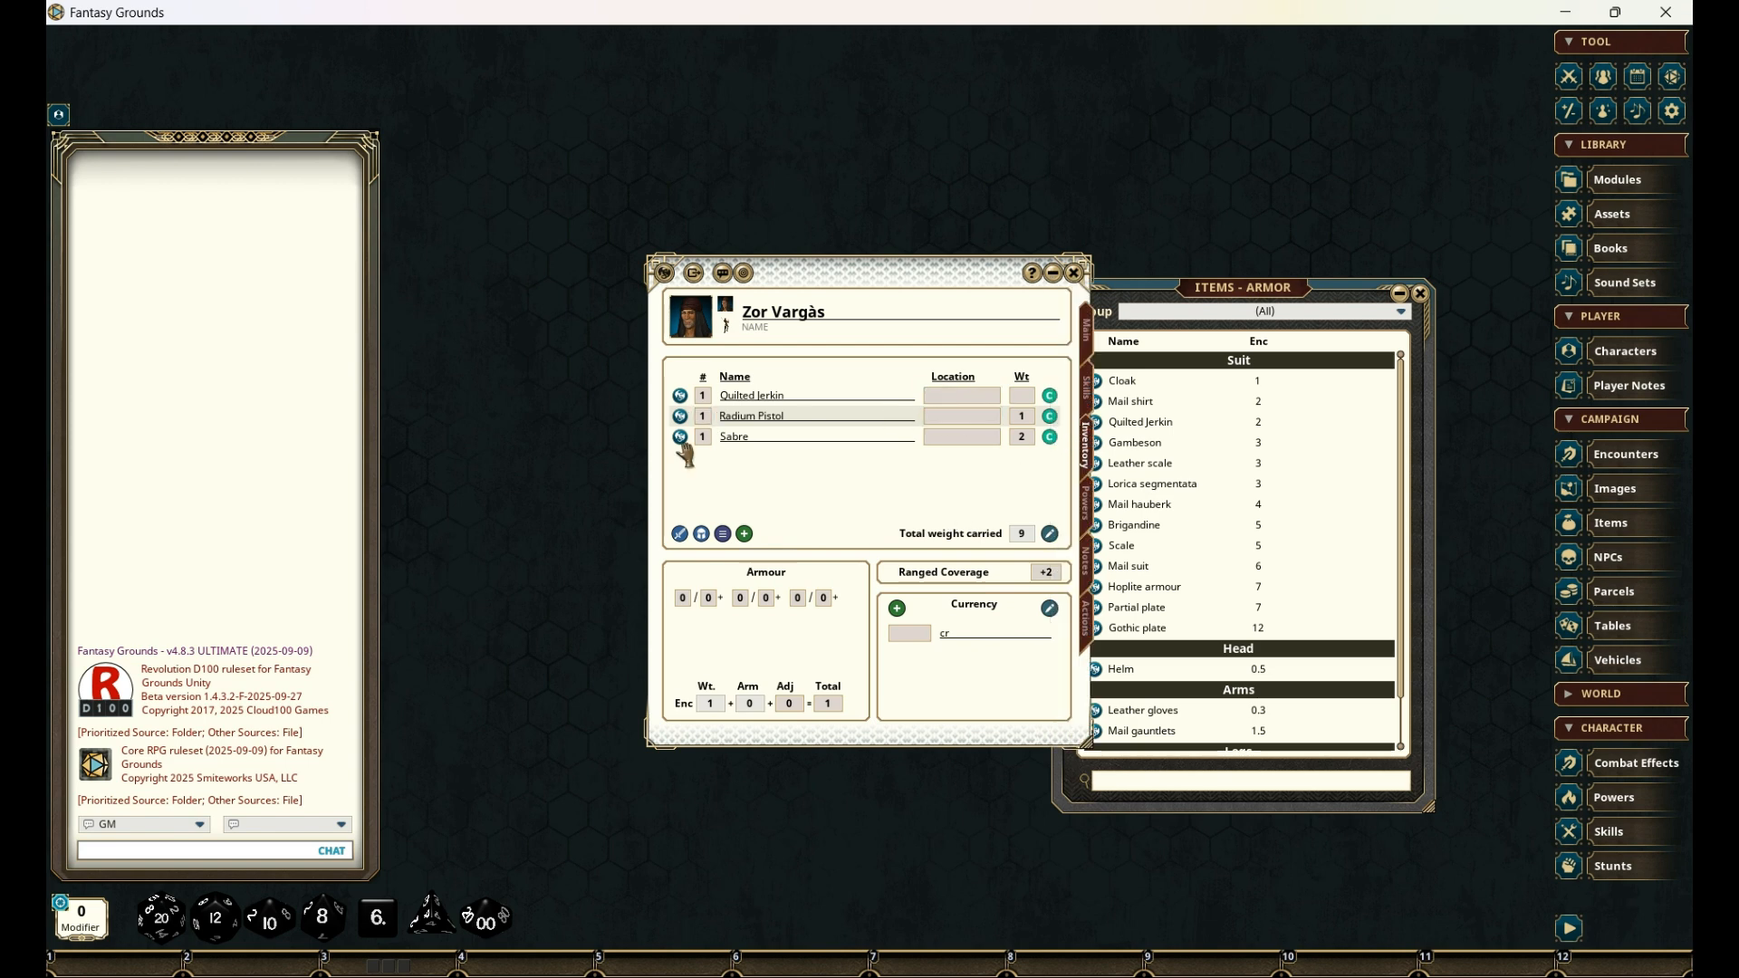
left_click(1051, 399)
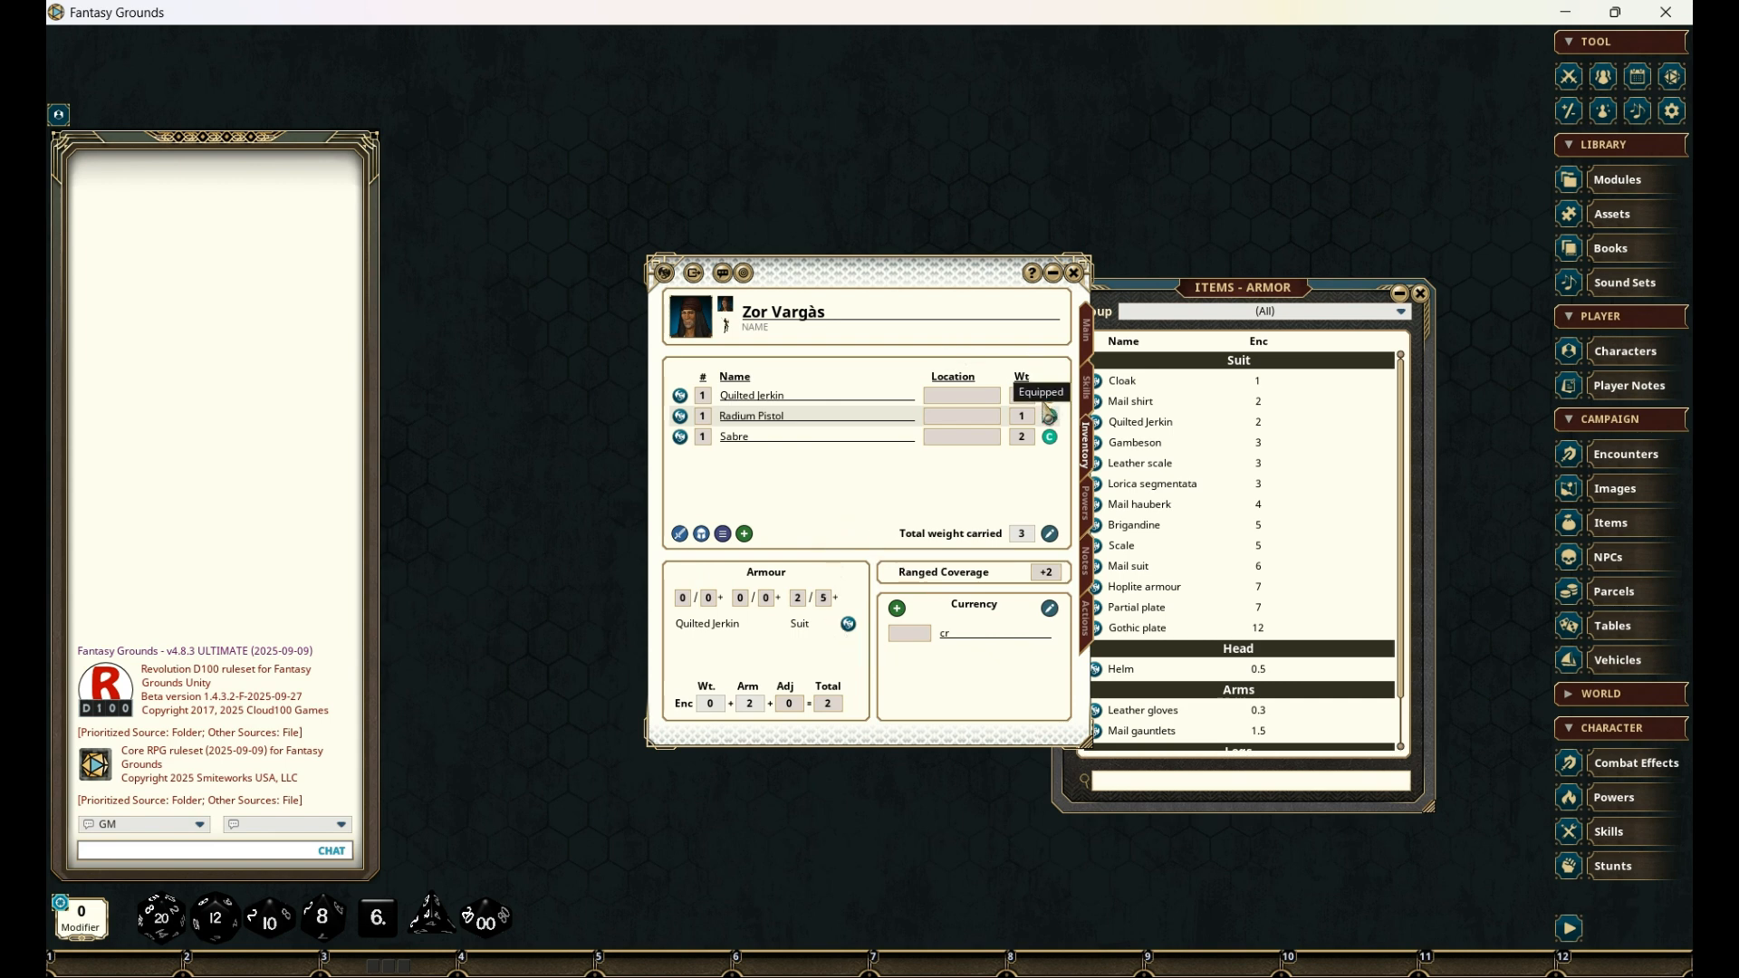
left_click(1049, 398)
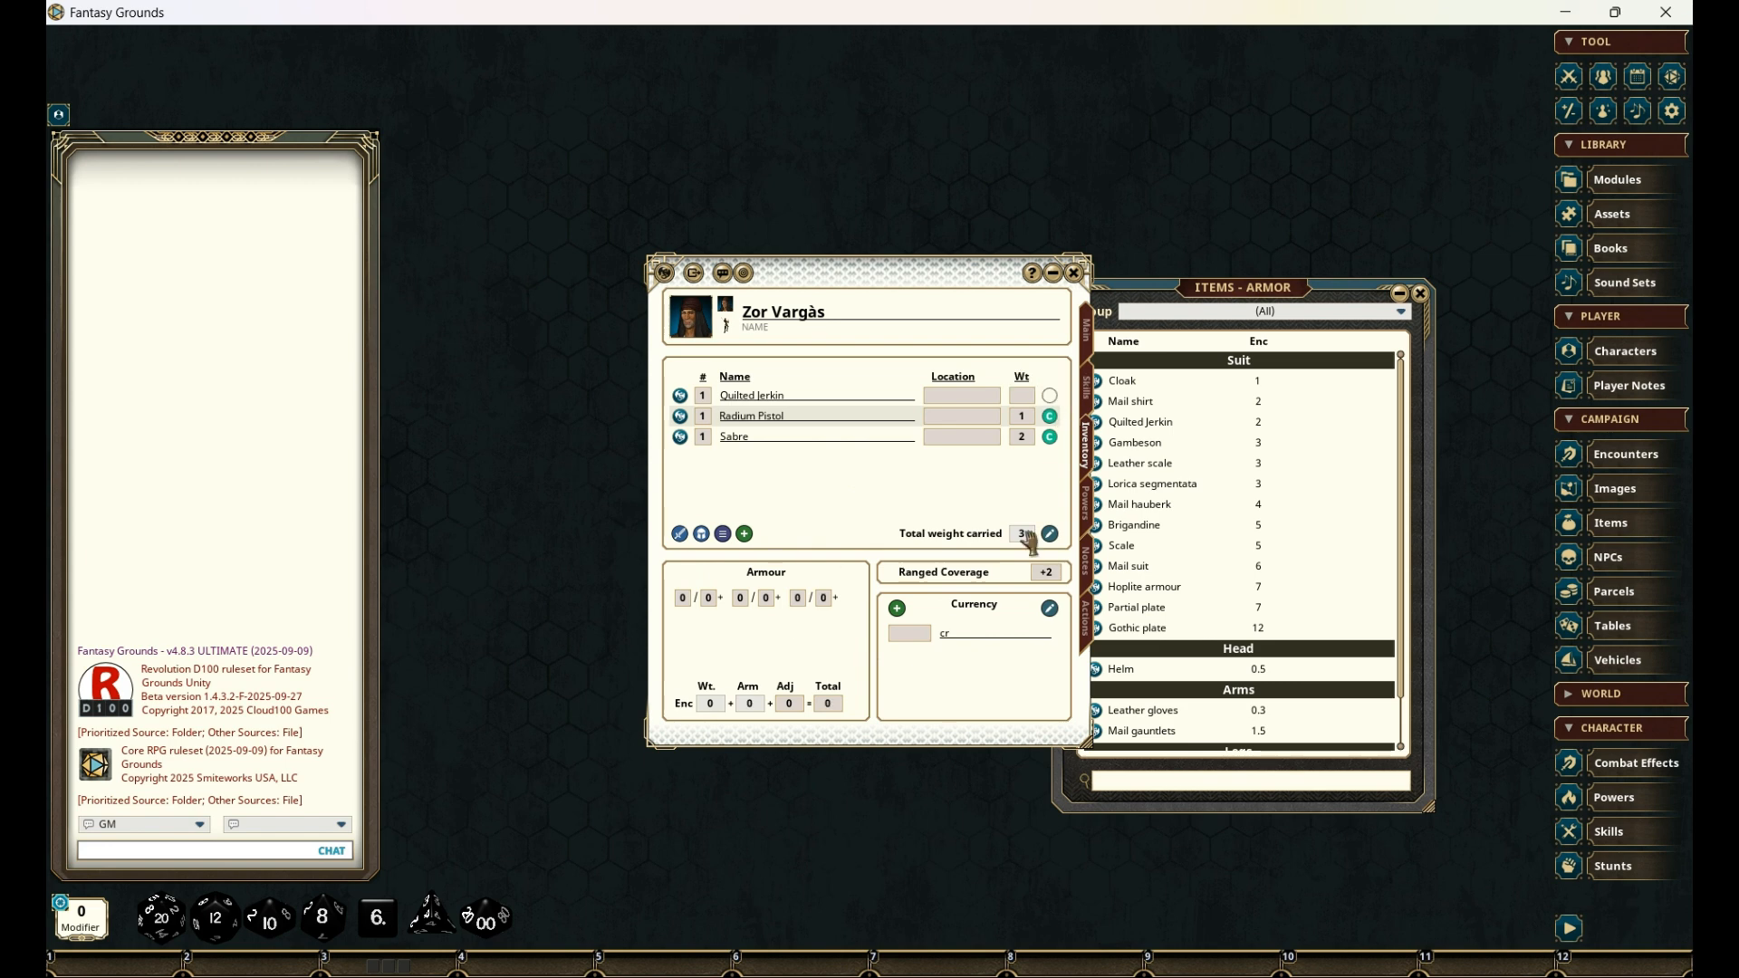
- Add the Telepathy cantrip from the powers library to the character's powers and close the library
left_click(1088, 521)
left_click(1400, 293)
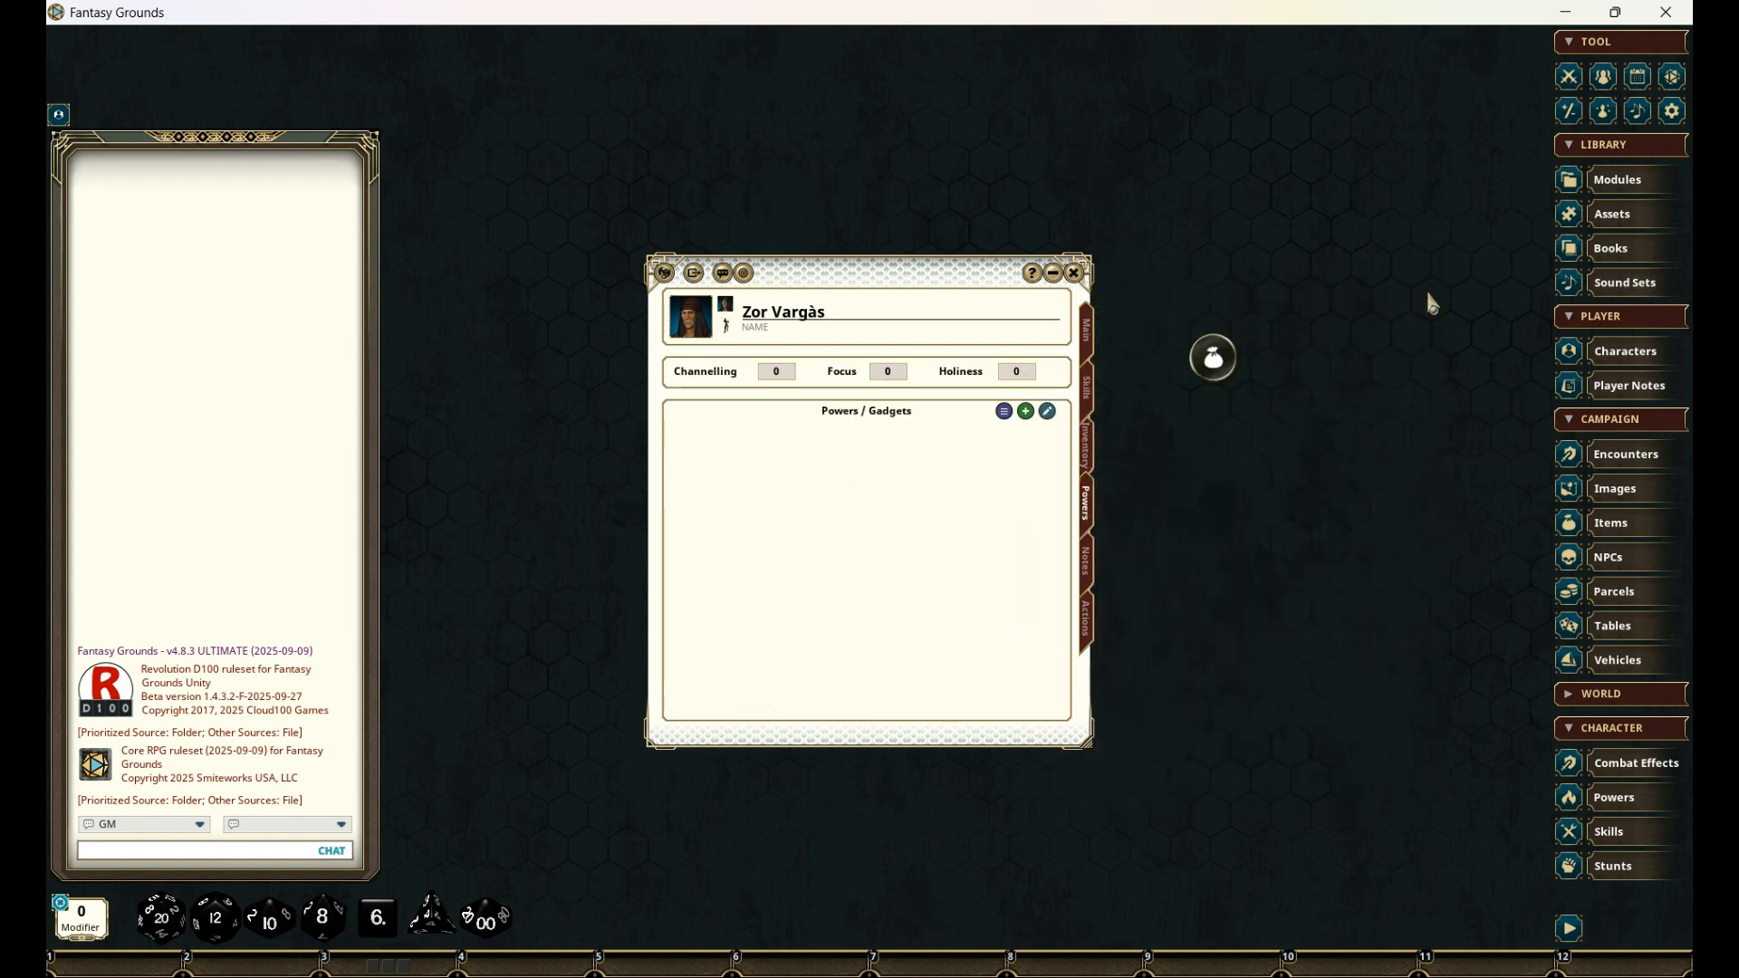
left_click(1010, 420)
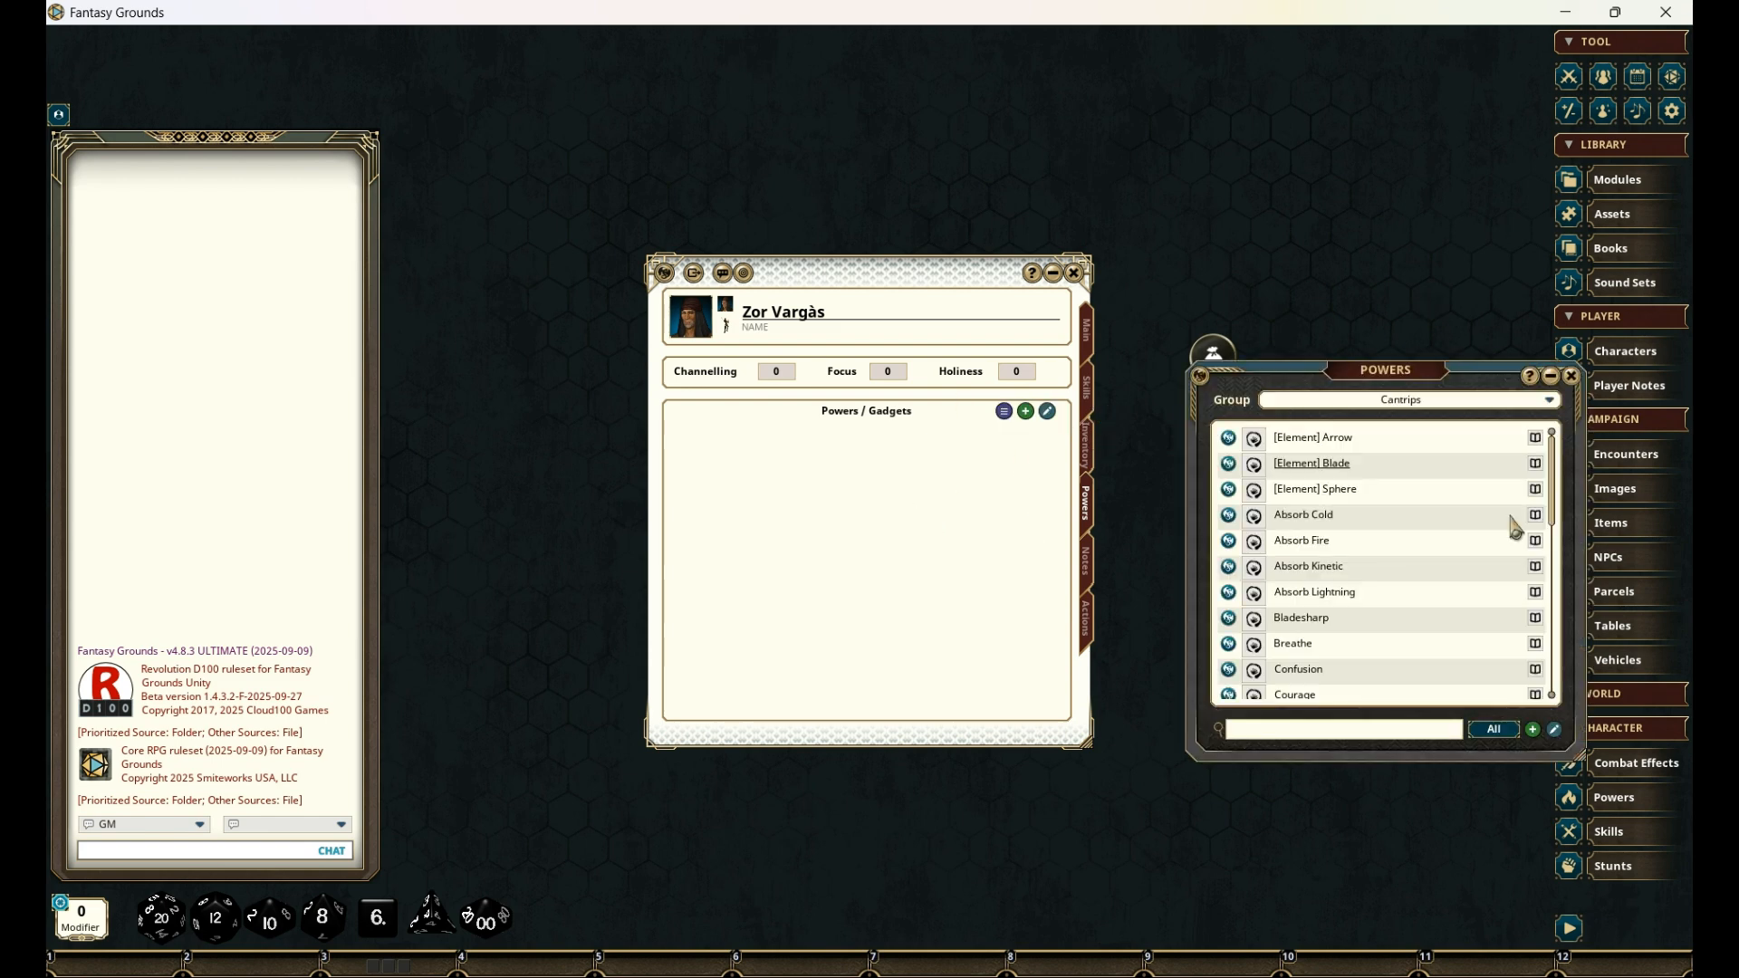
scroll(1409, 507, "down", 1)
scroll(1405, 518, "down", 5)
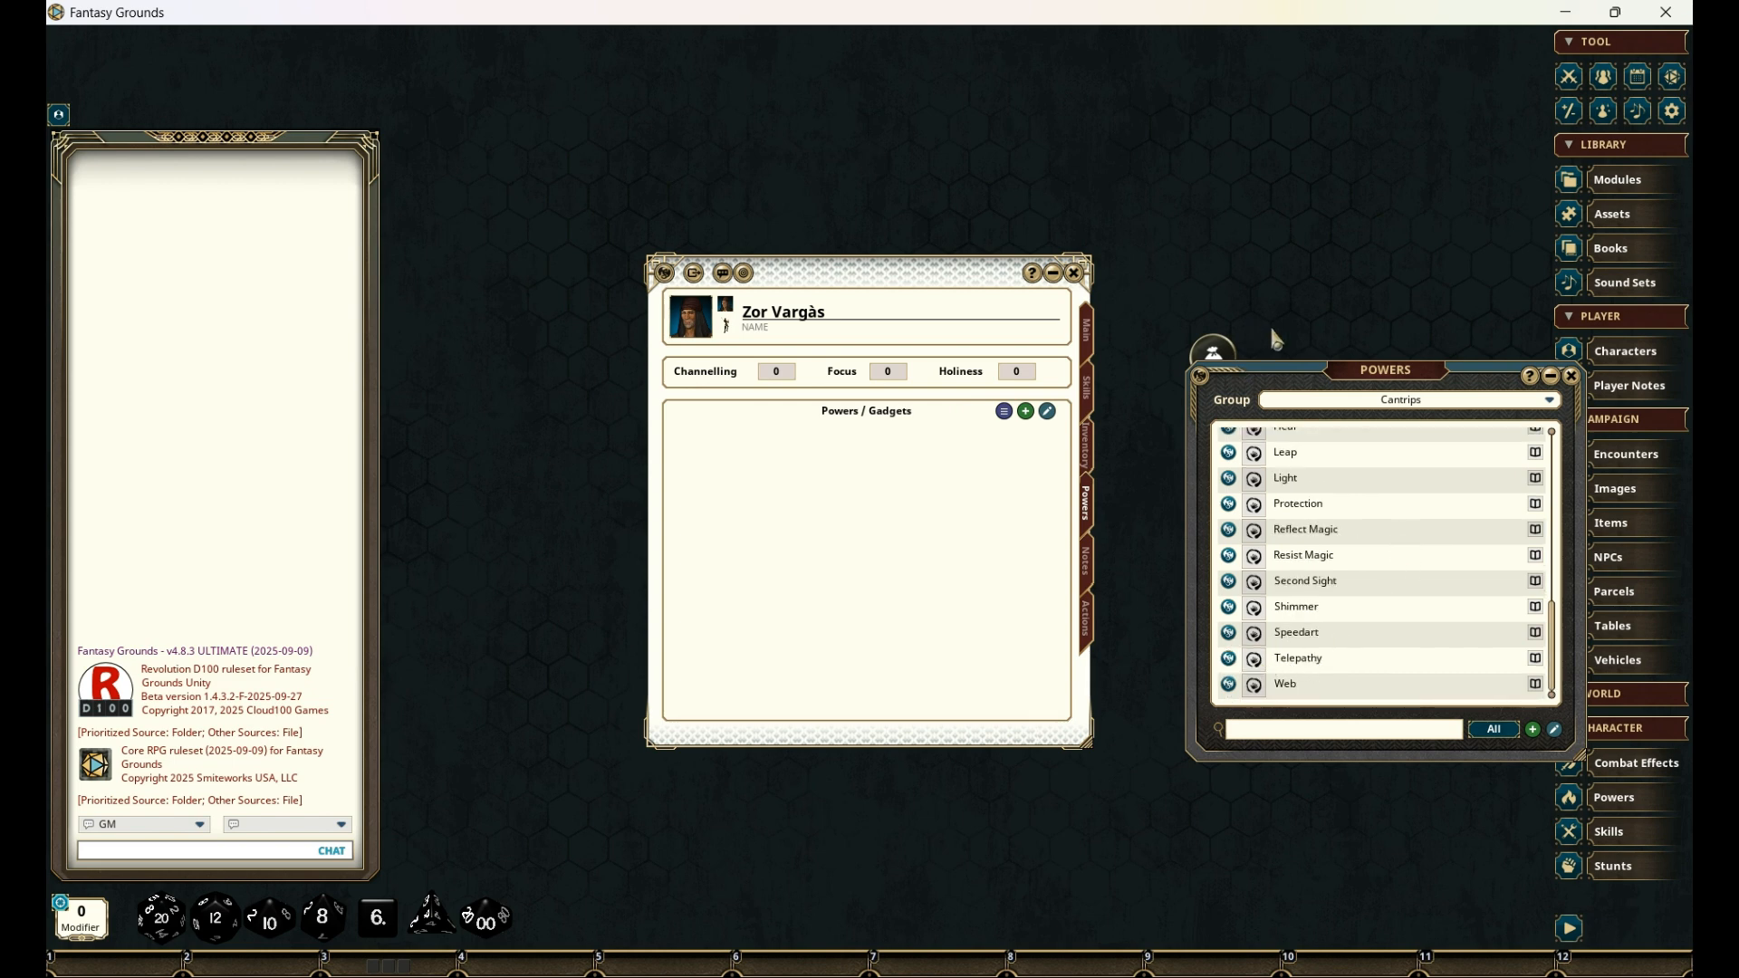
left_click_drag(1233, 670, 722, 478)
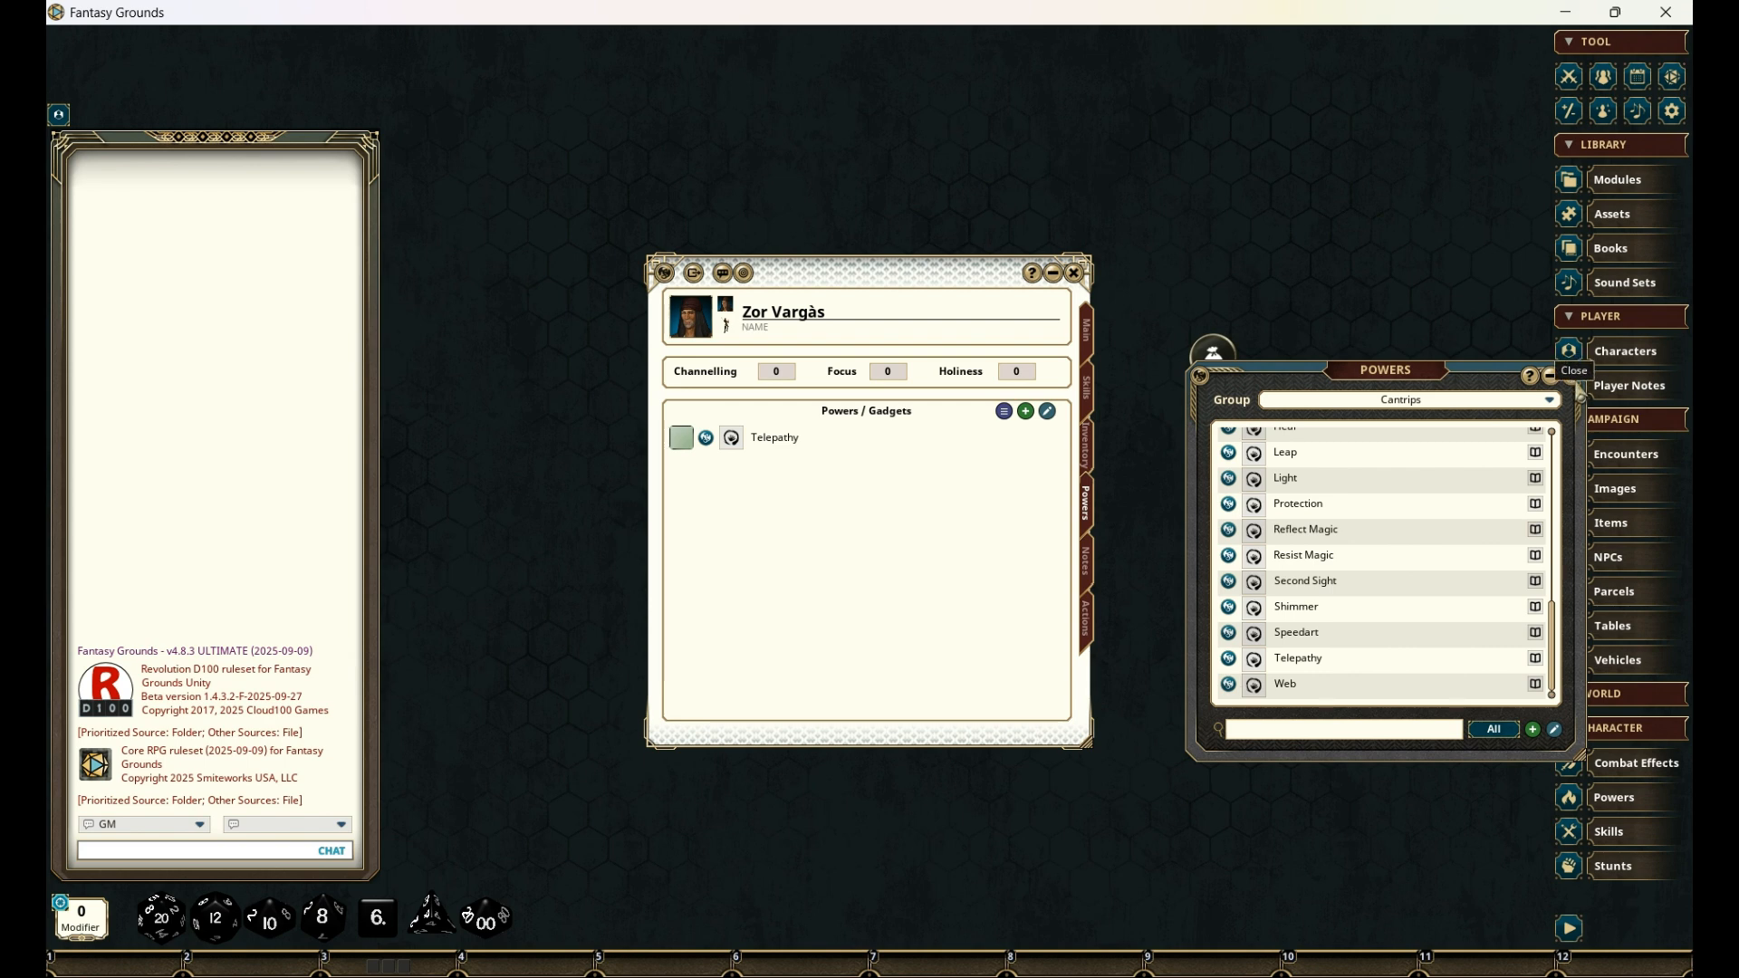
left_click(1567, 373)
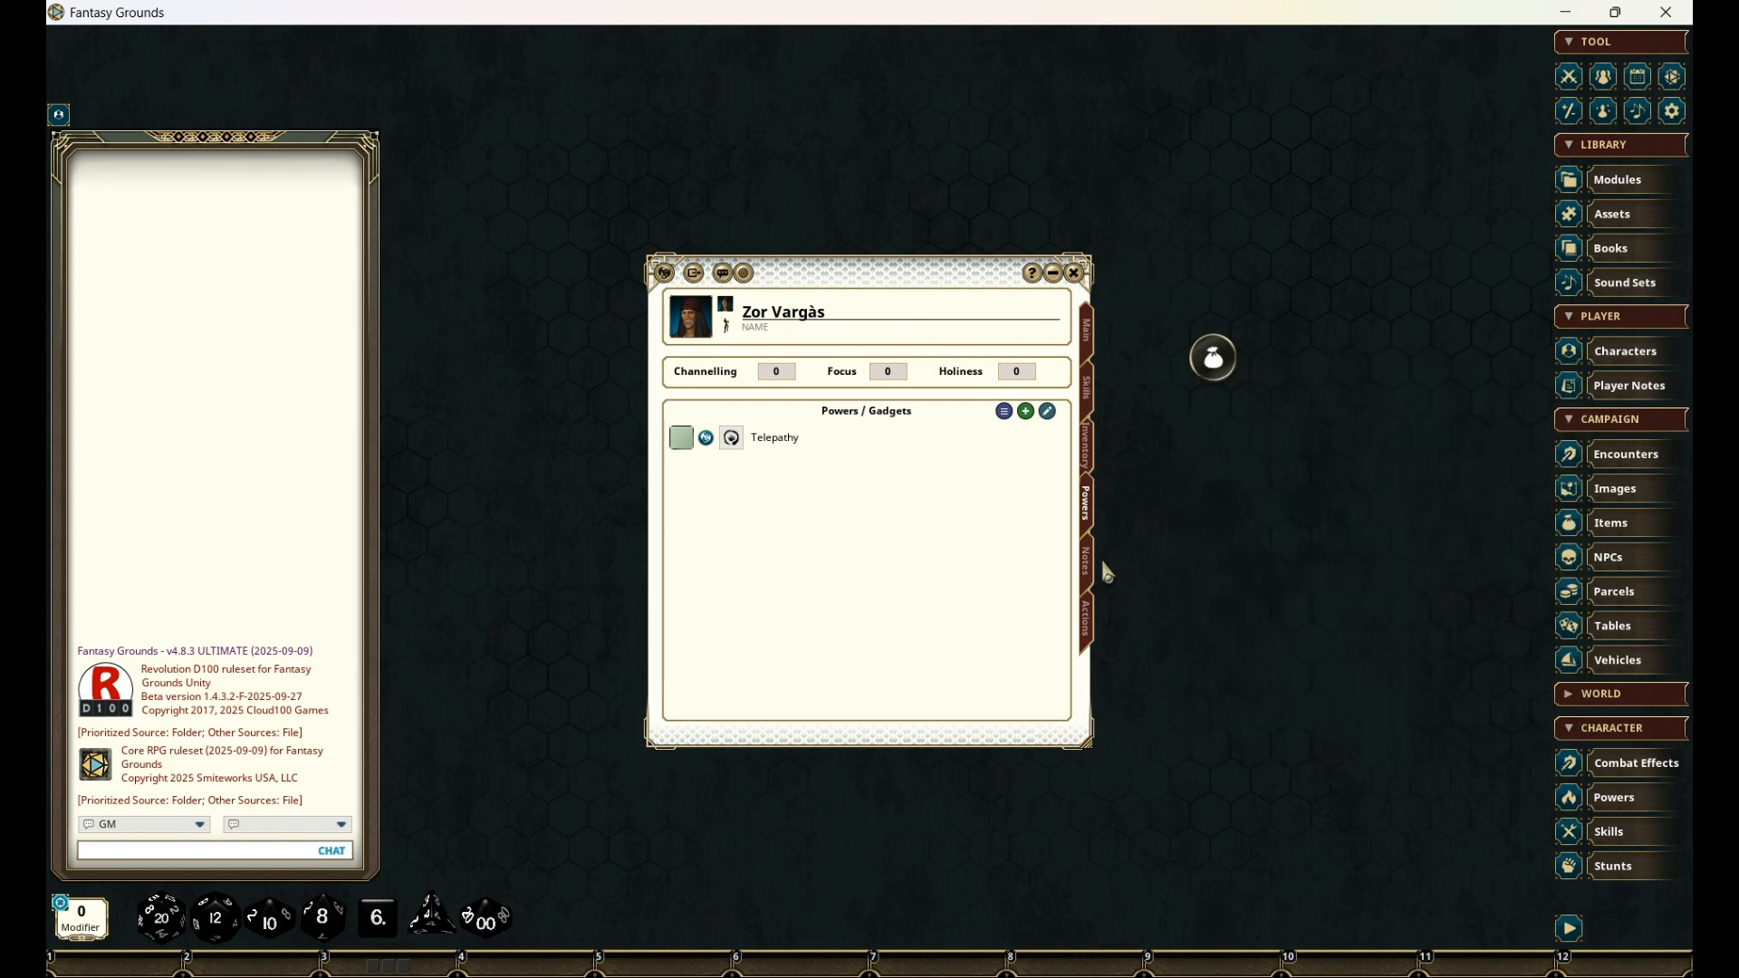
- Enter "Martian" as the character's culture in the notes section
left_click(1087, 566)
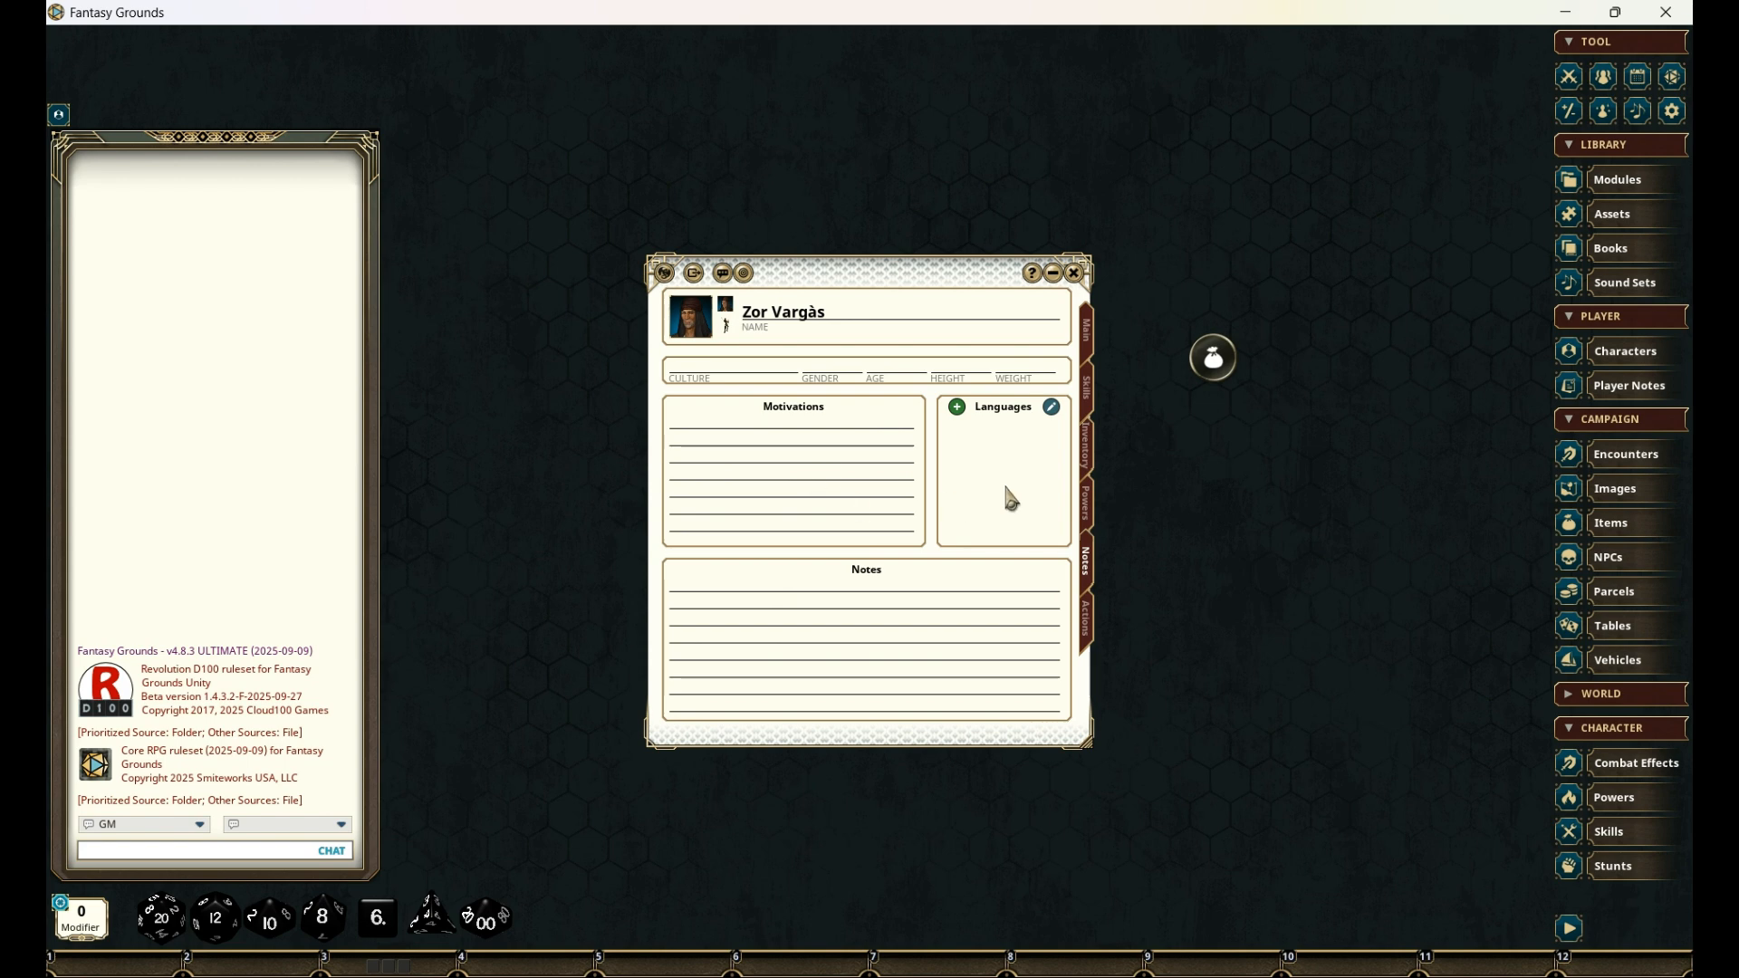
left_click(720, 375)
type("M")
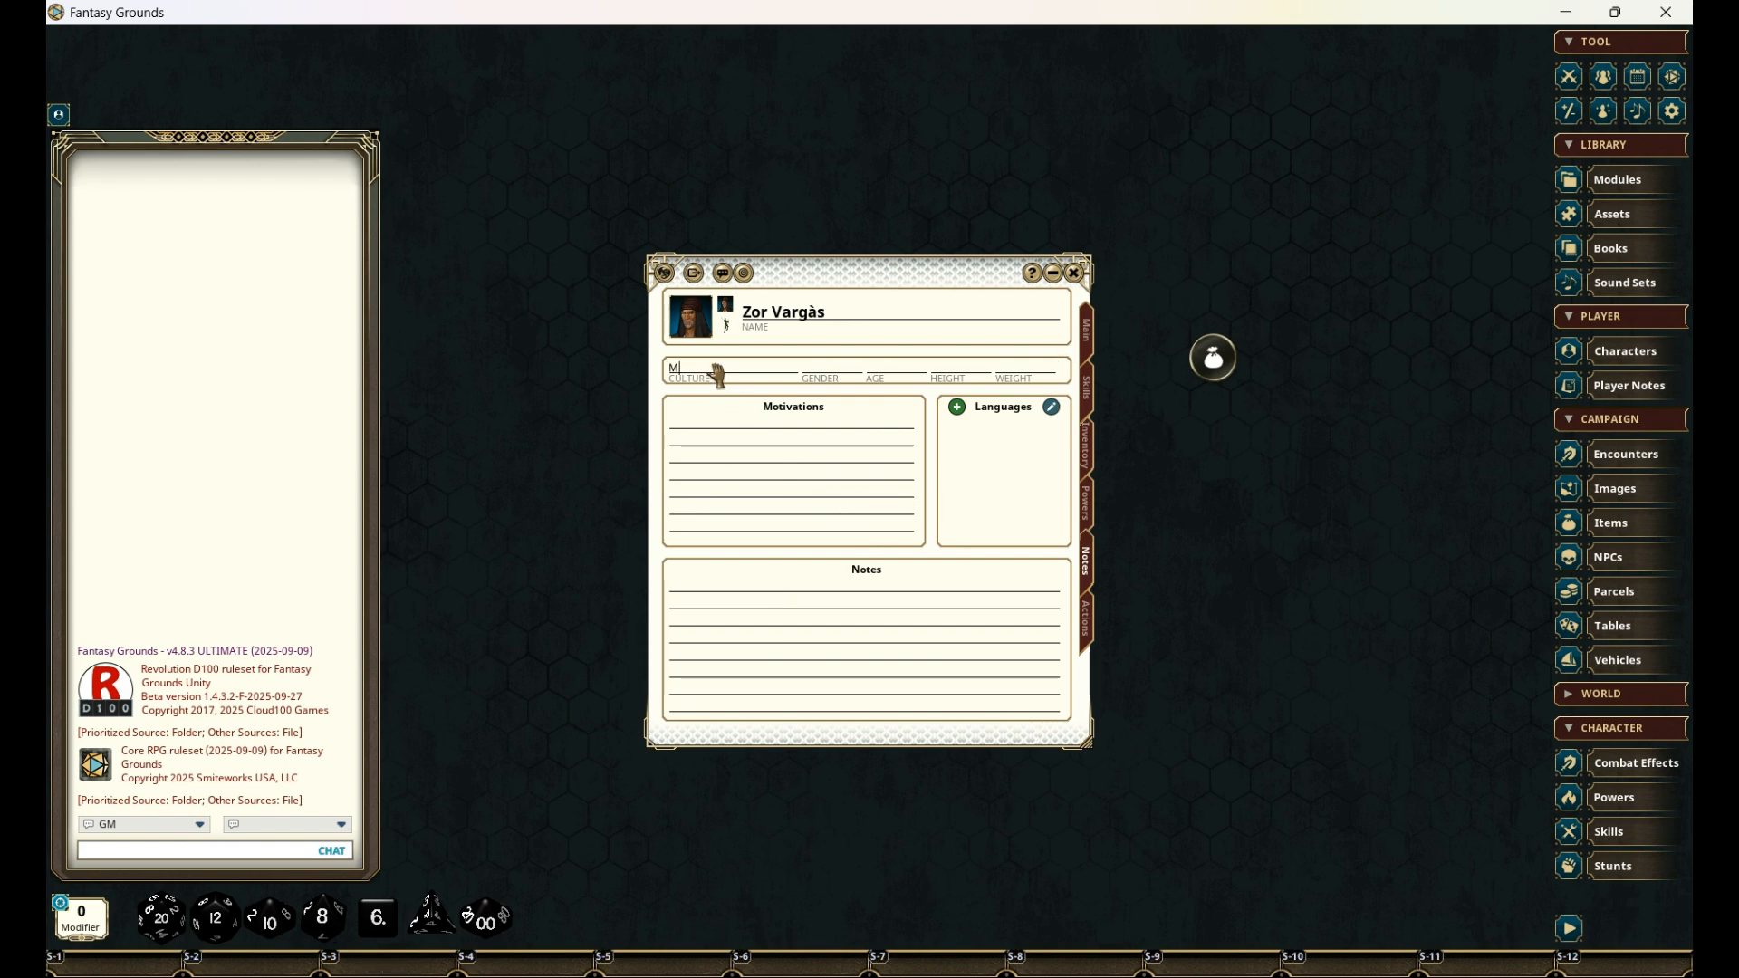
type("artian")
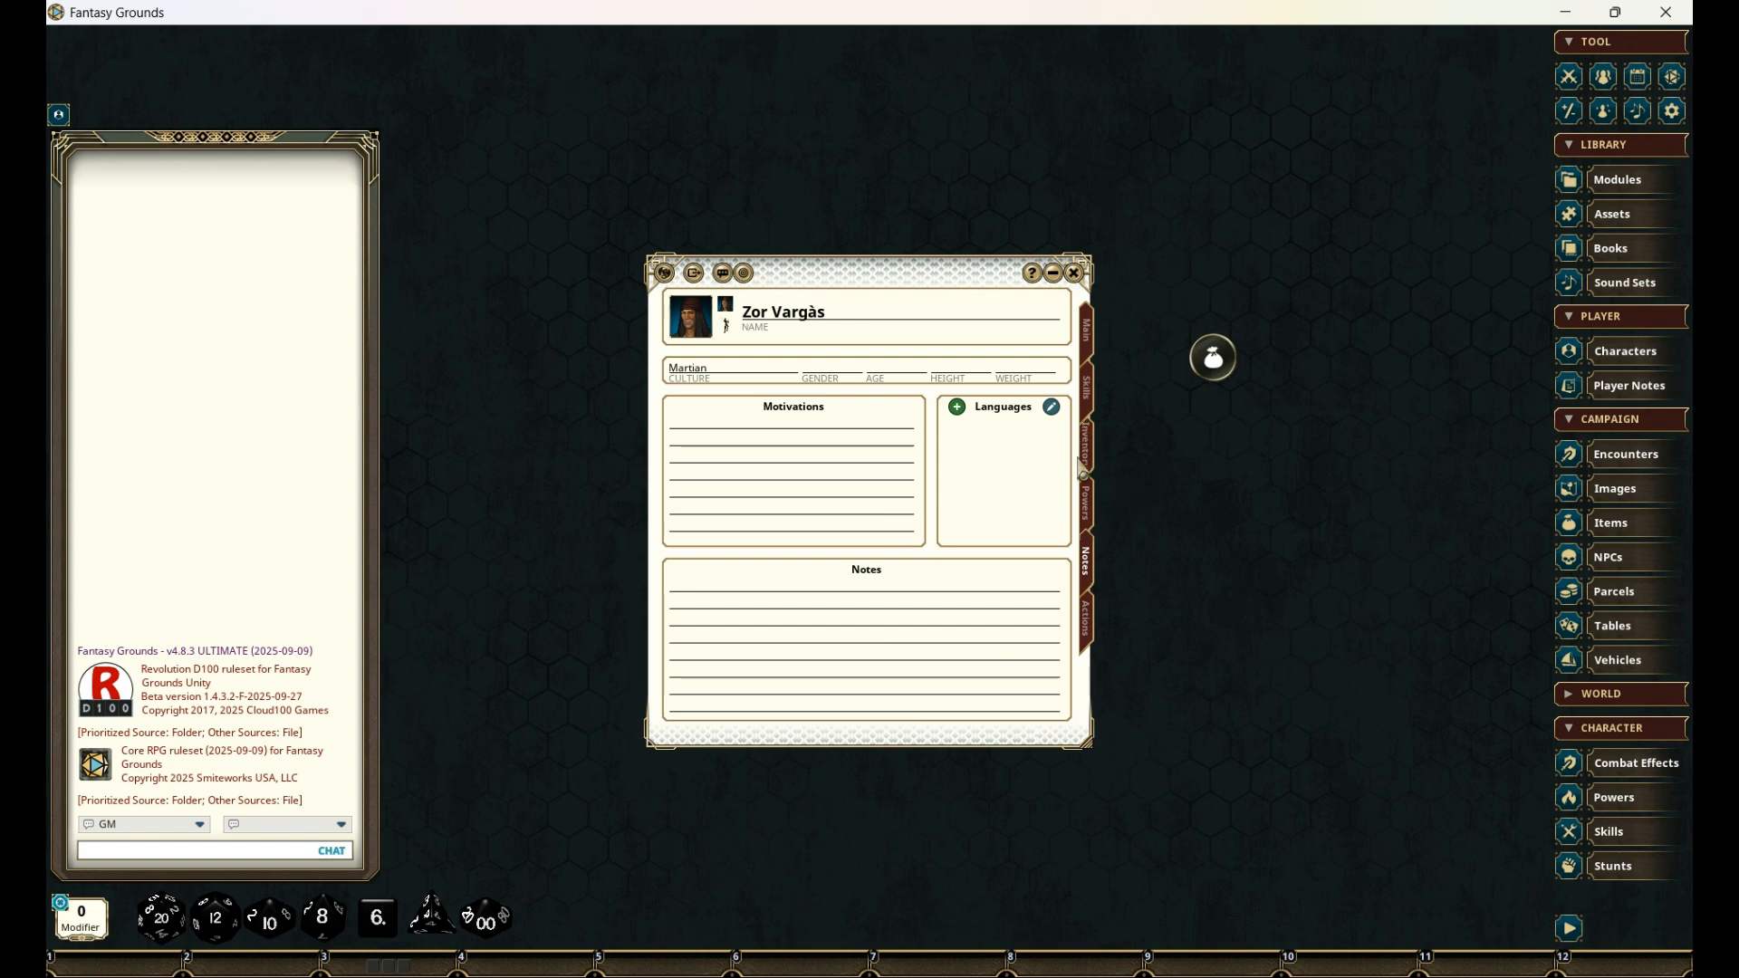
- Switch the character's actions to the combat attack view and enable the Telepathy power for use in combat
left_click(1087, 625)
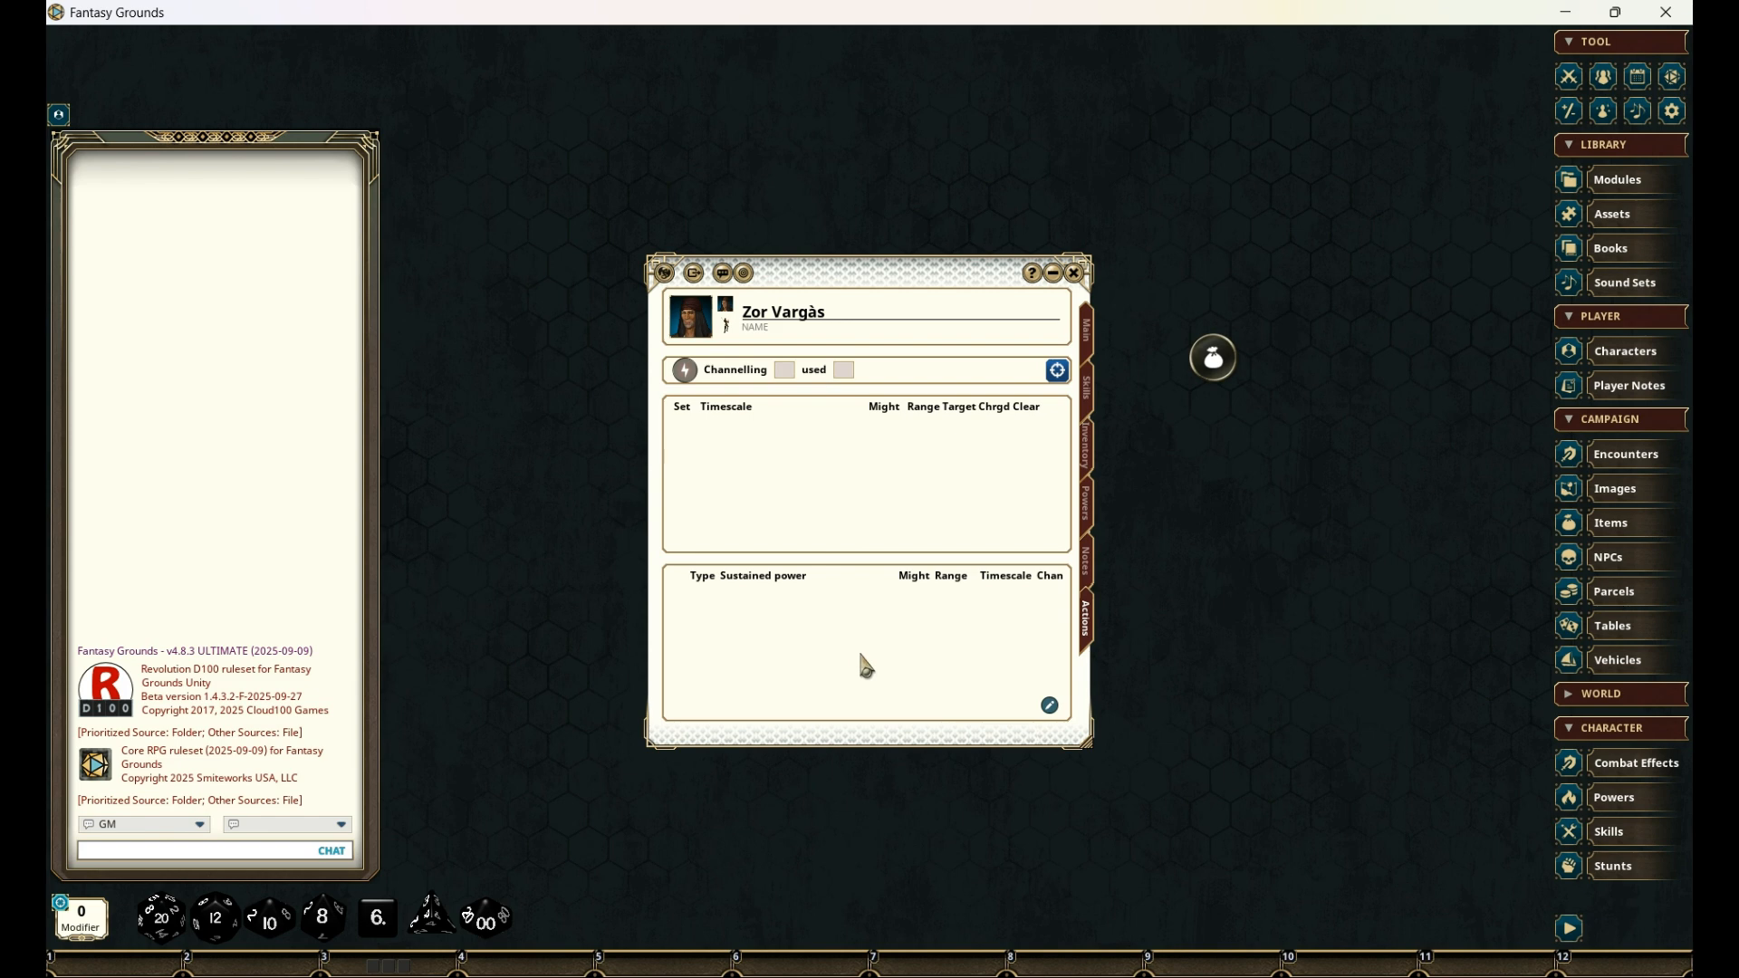
left_click(685, 372)
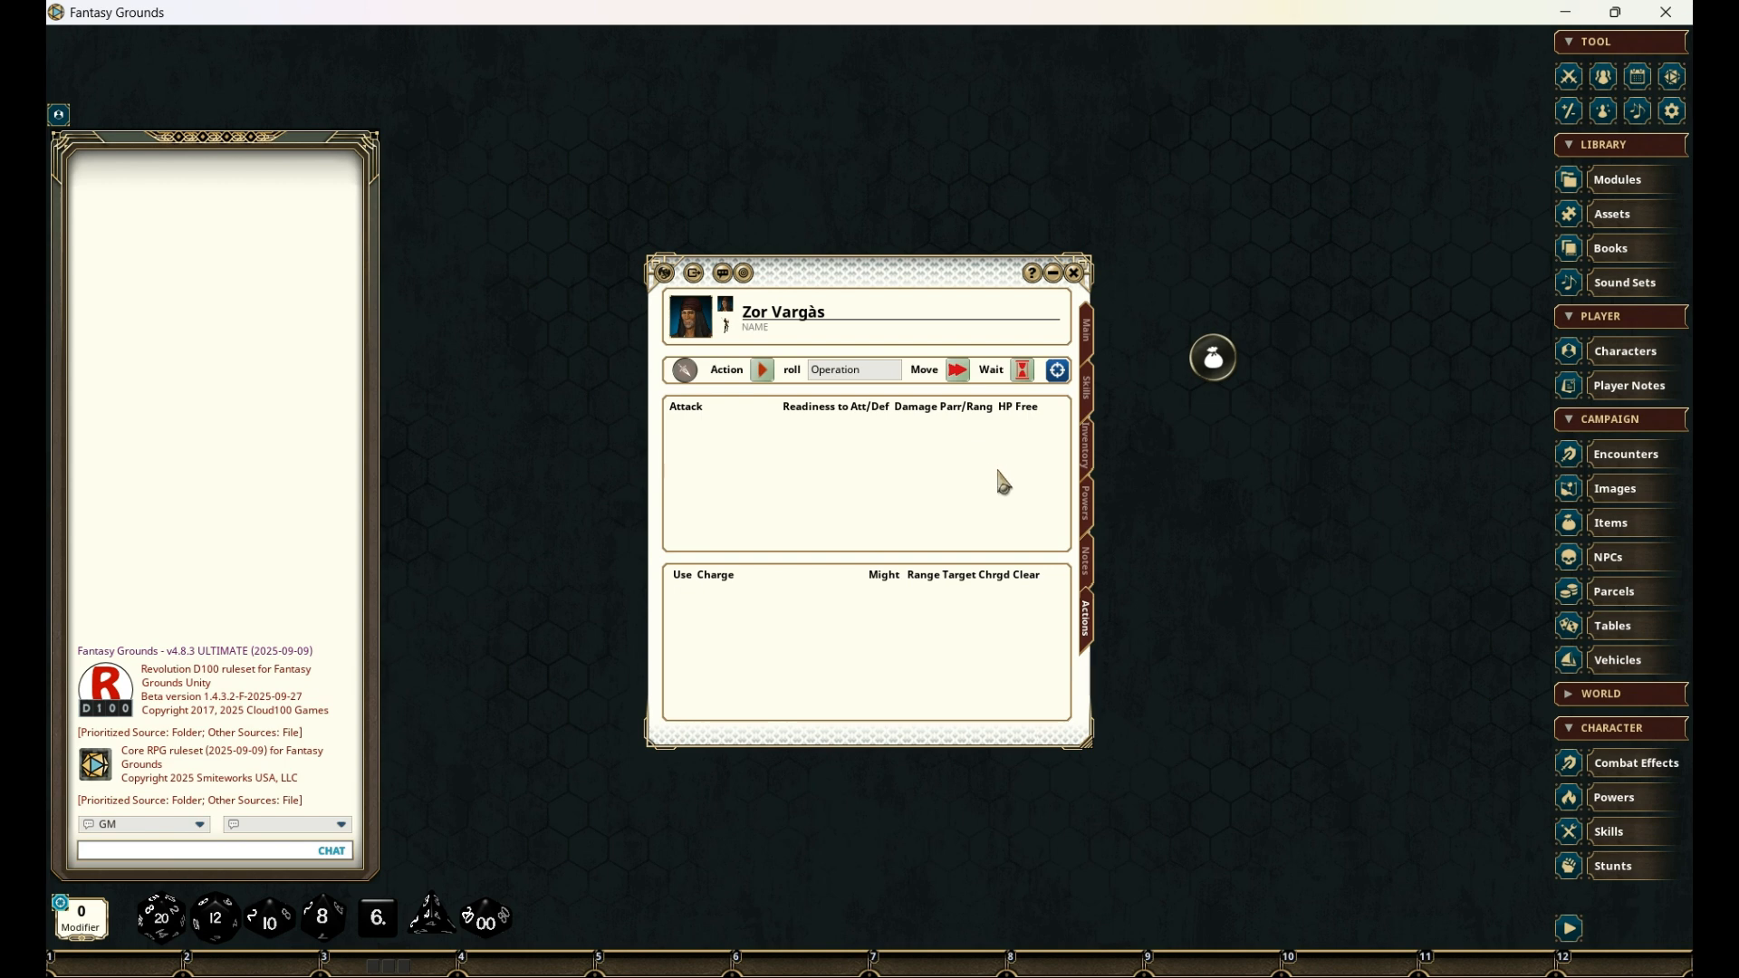
left_click(1090, 519)
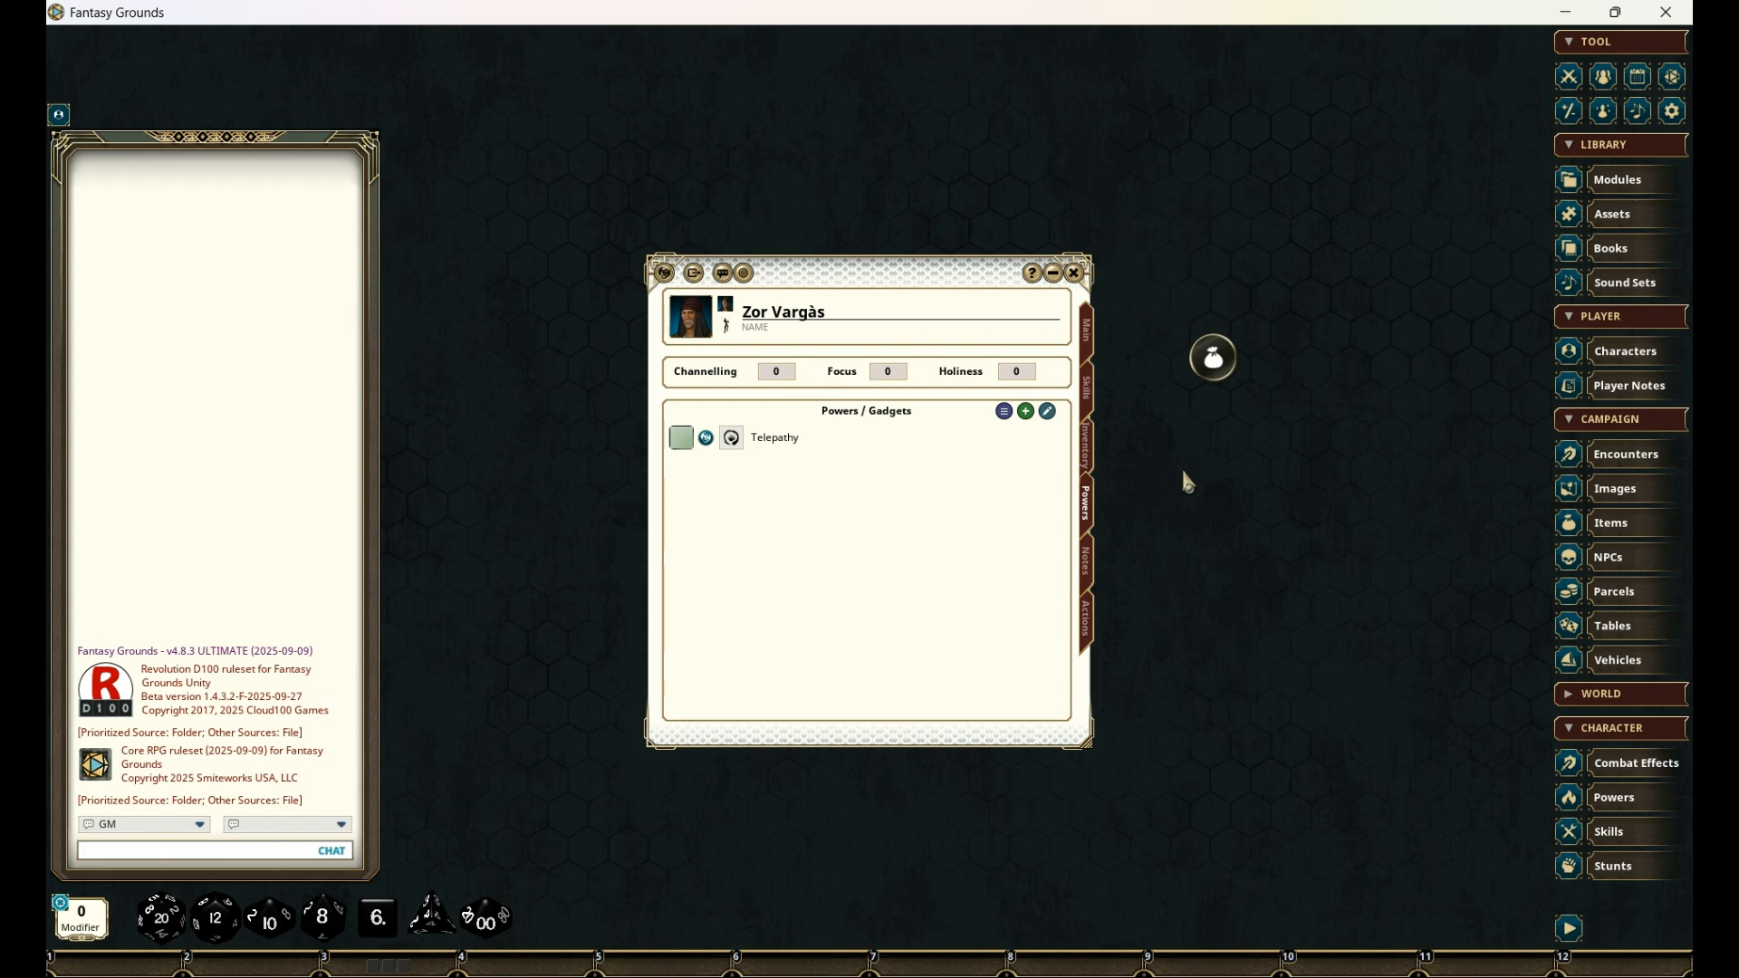
left_click(682, 441)
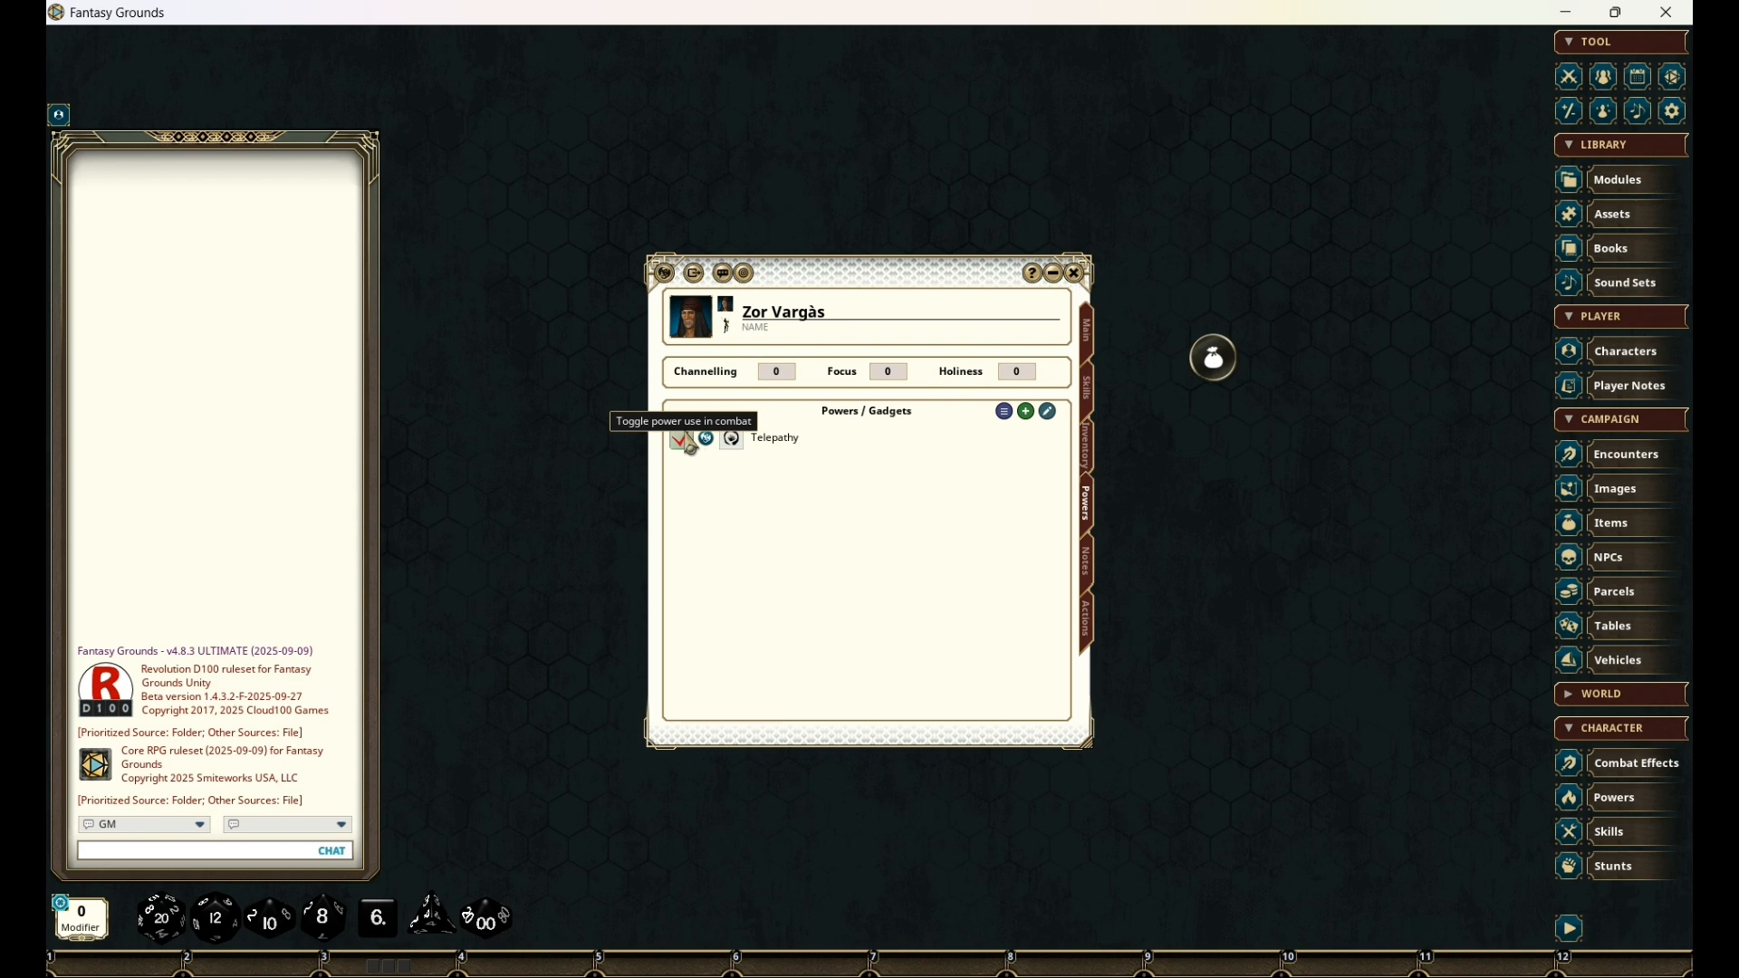
left_click(1087, 627)
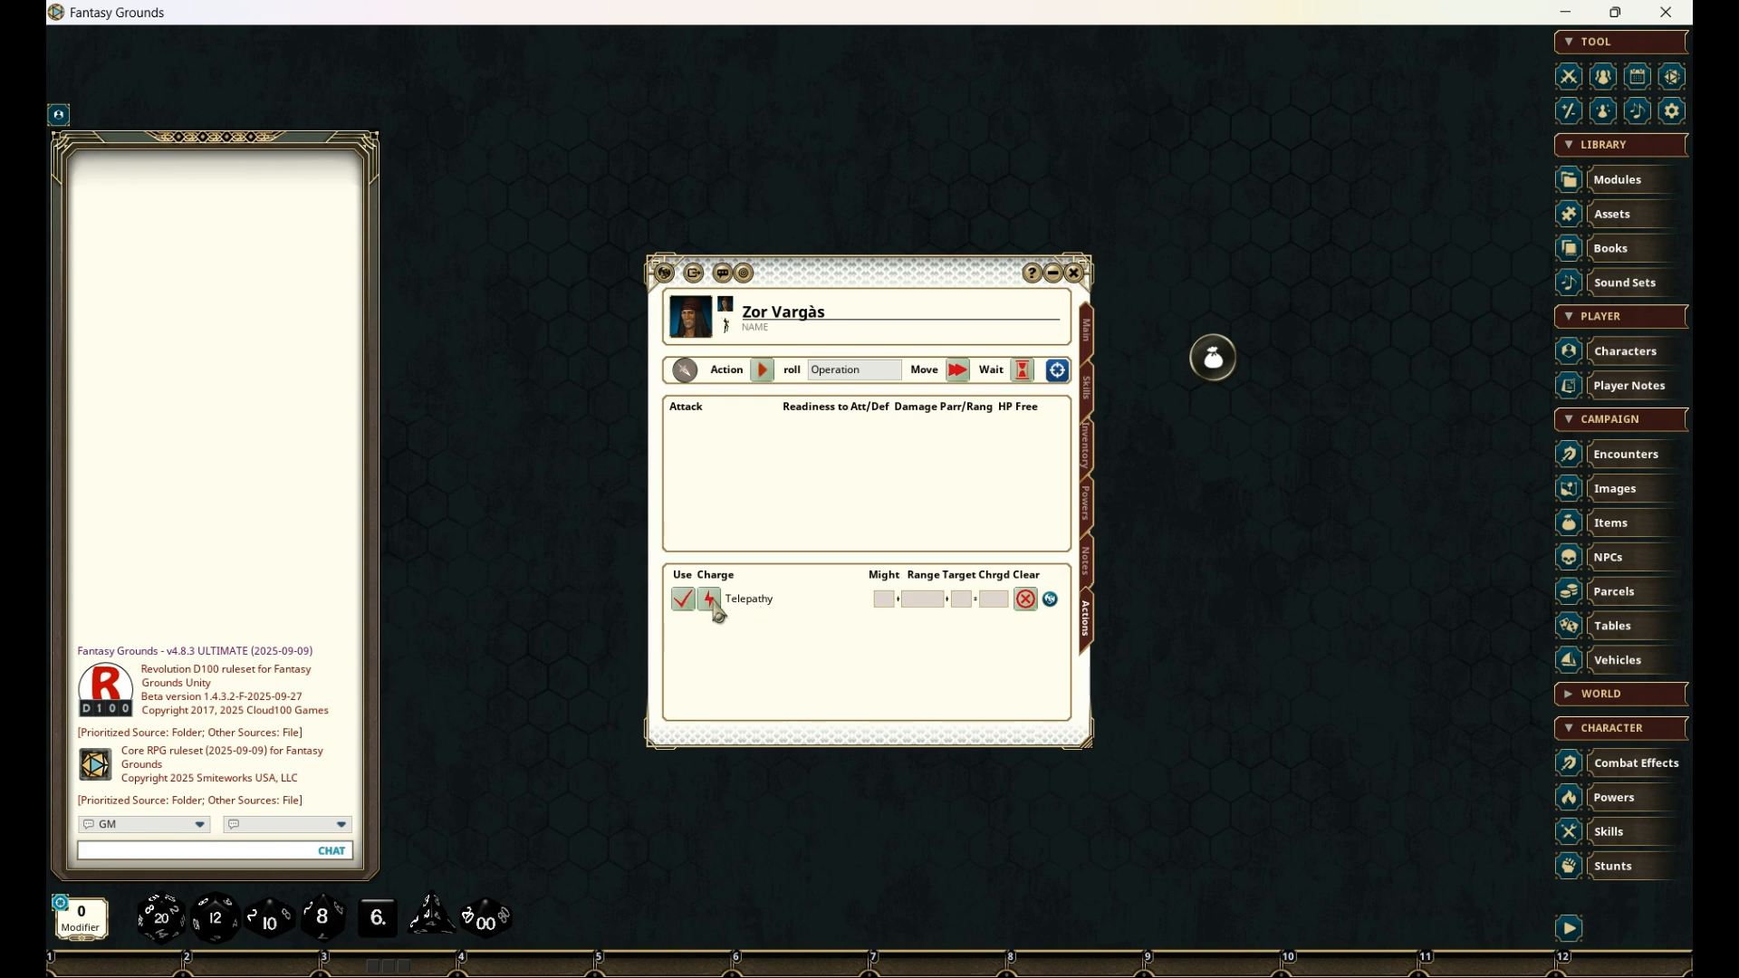
- Set the Radium Pistol and Sabre as equipped in the inventory and show them among the character's combat actions
left_click(1088, 457)
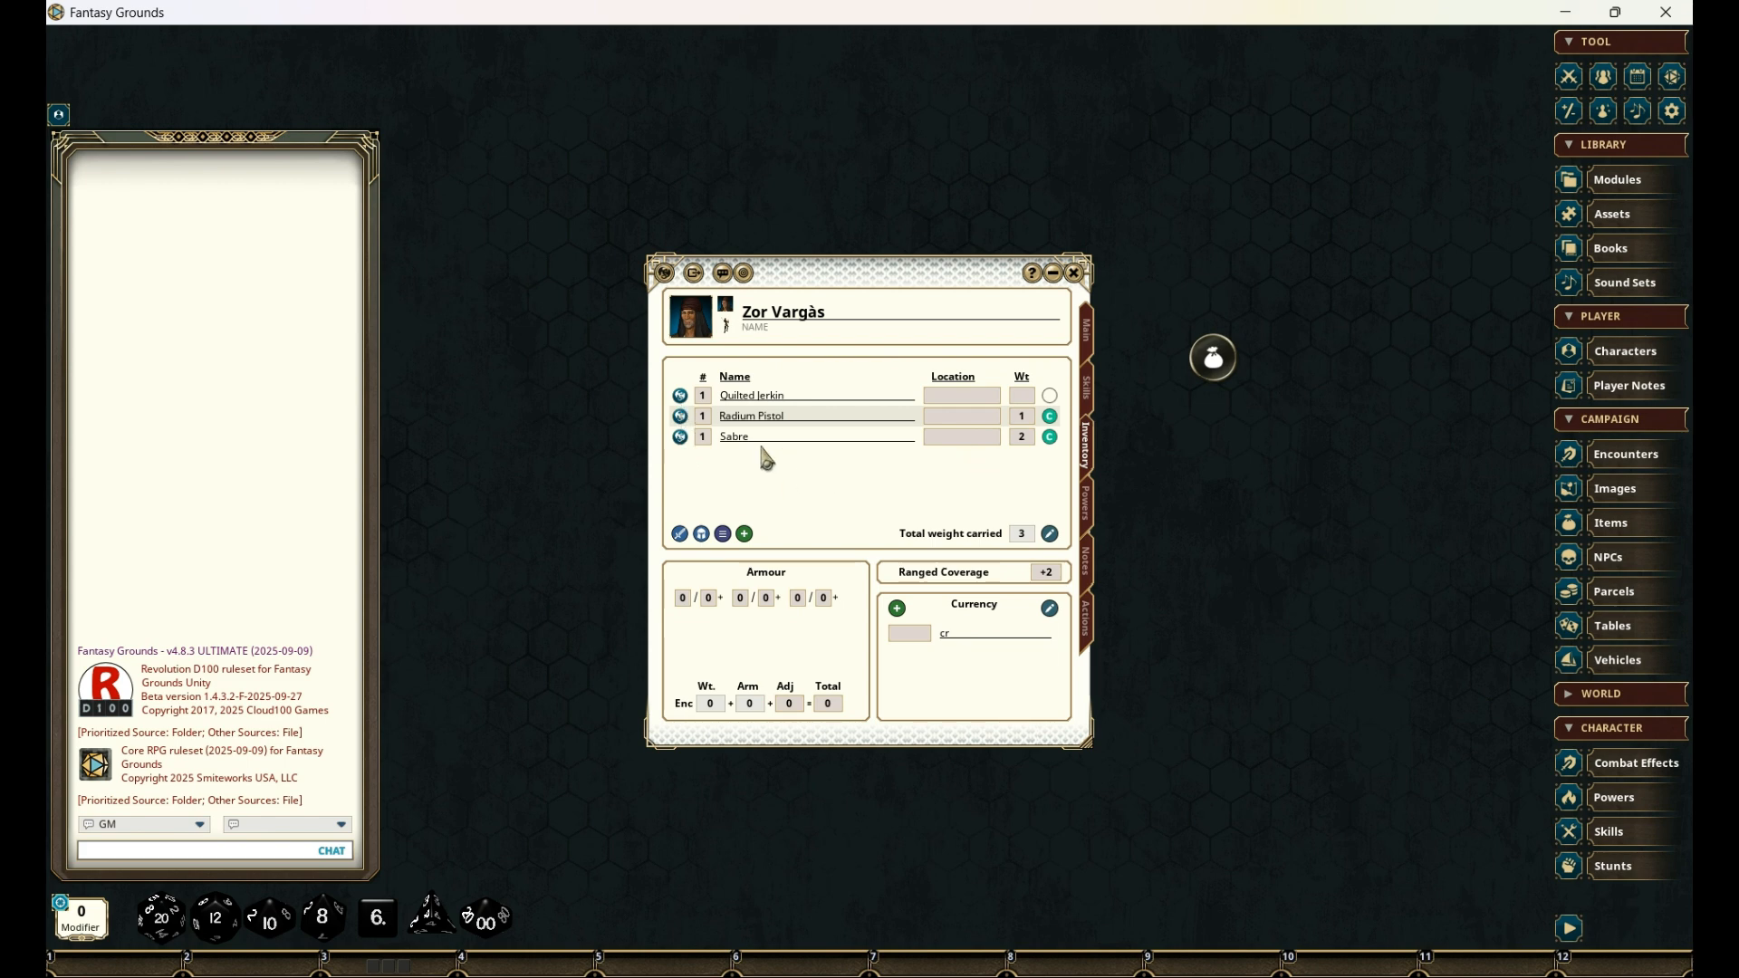
left_click(1050, 437)
left_click(1087, 623)
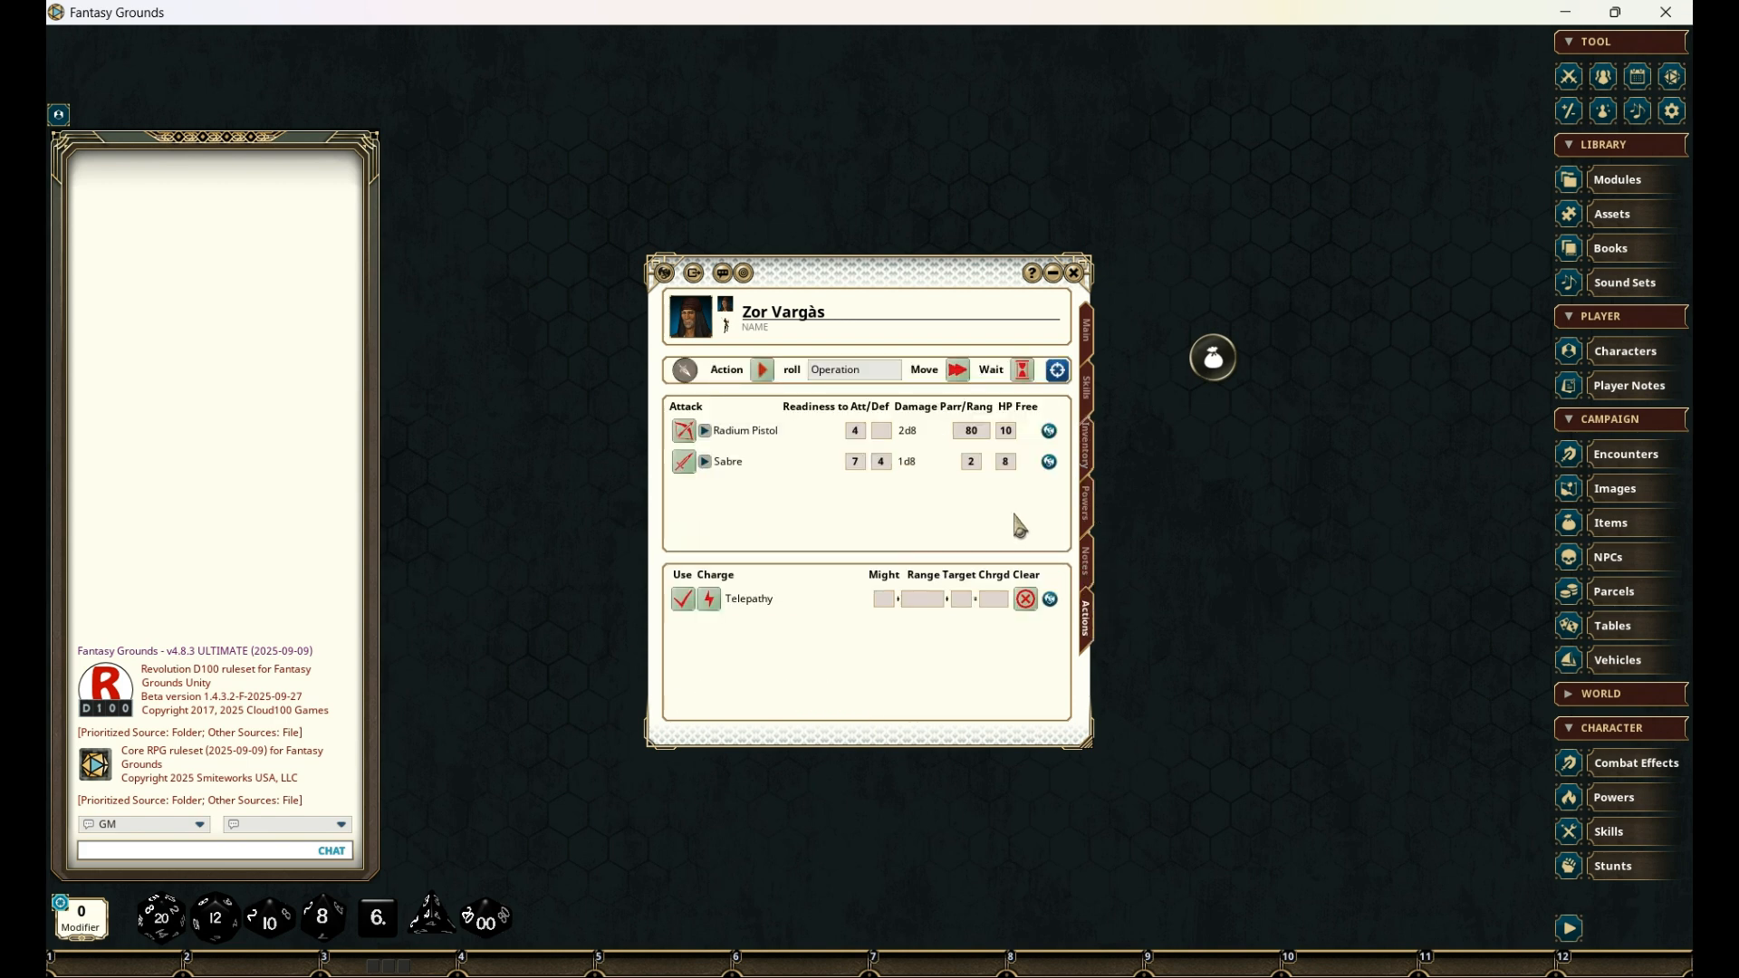